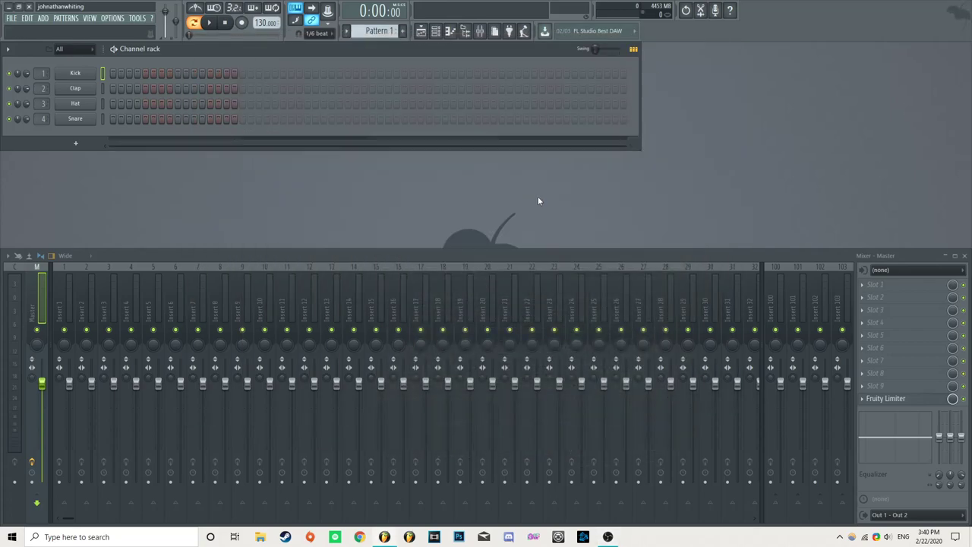
Fill every fourth step of the Kick row, play the pattern, then stop playback
{"action": "left_click", "coordinate": [608, 536]}
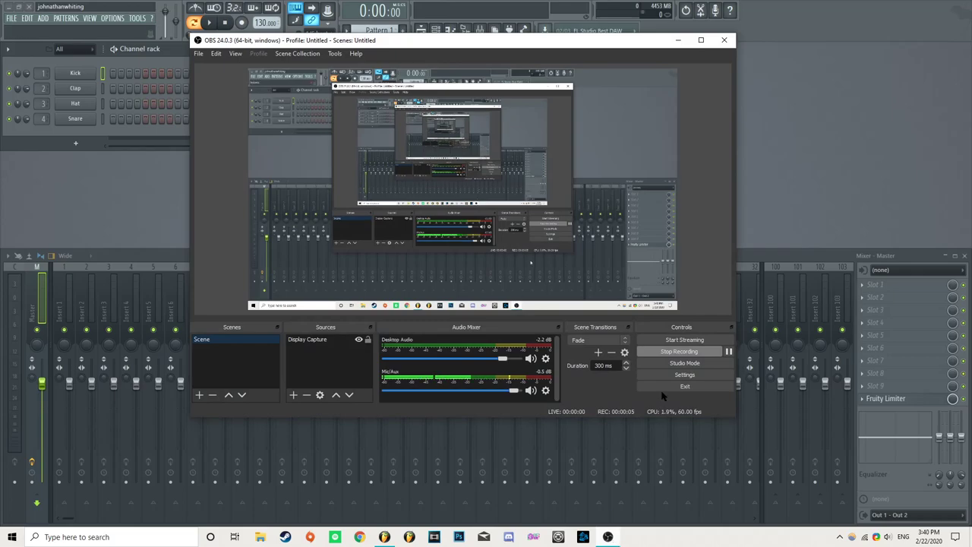
{"action": "right_click", "coordinate": [95, 73]}
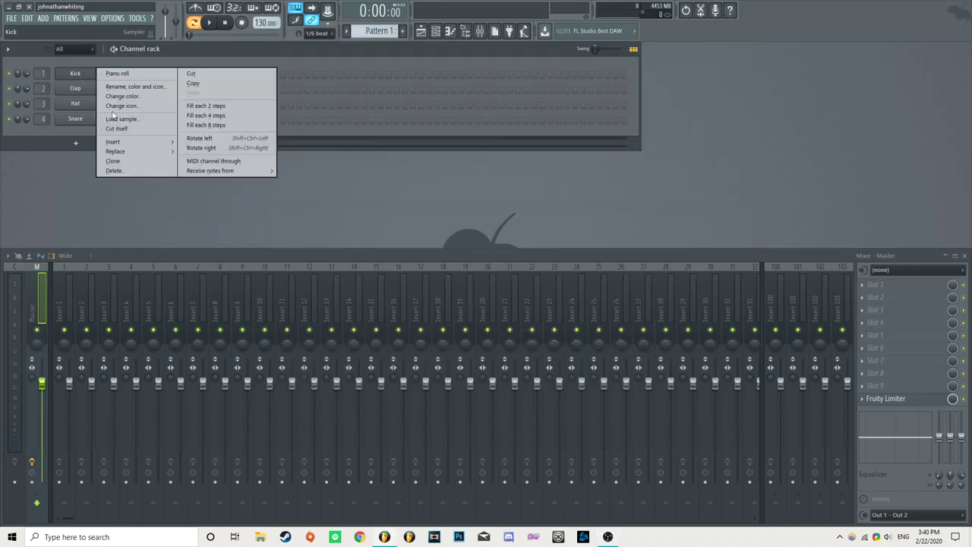
{"action": "left_click", "coordinate": [209, 116]}
{"action": "key", "text": "space"}
{"action": "left_click", "coordinate": [607, 537]}
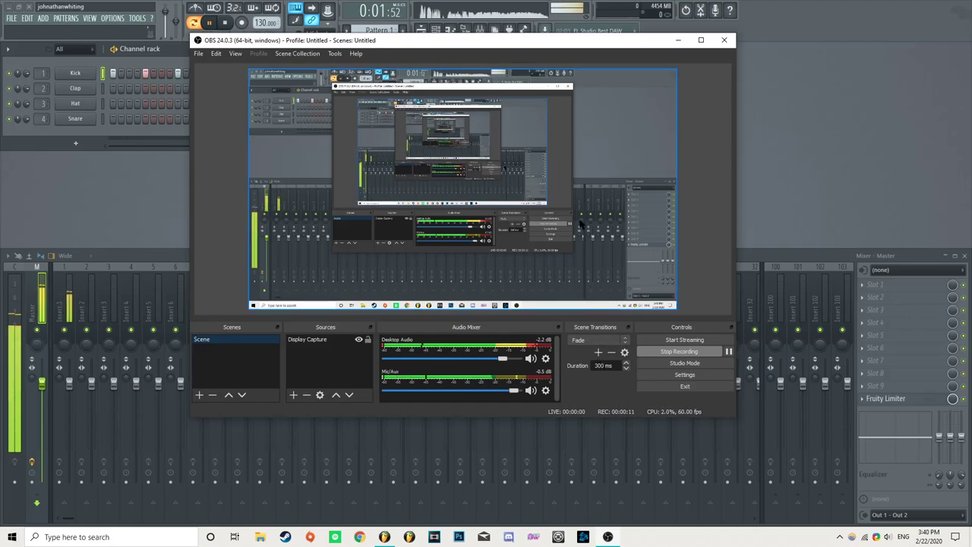
{"action": "left_click", "coordinate": [678, 39]}
{"action": "key", "text": "space"}
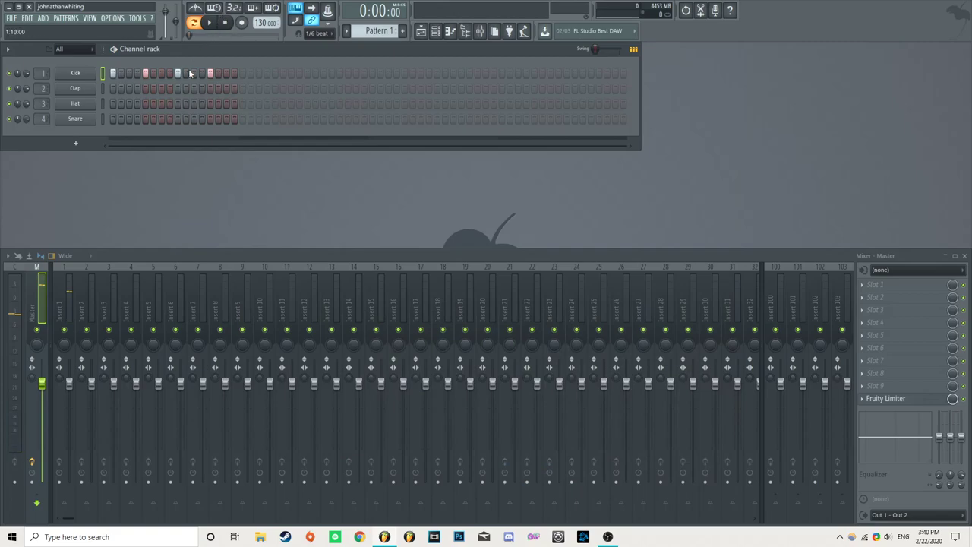
Clear the four lit Kick steps and bring up the add-channel instrument list
{"action": "right_click", "coordinate": [210, 73]}
{"action": "right_click", "coordinate": [176, 73]}
{"action": "right_click", "coordinate": [145, 74]}
{"action": "right_click", "coordinate": [113, 74]}
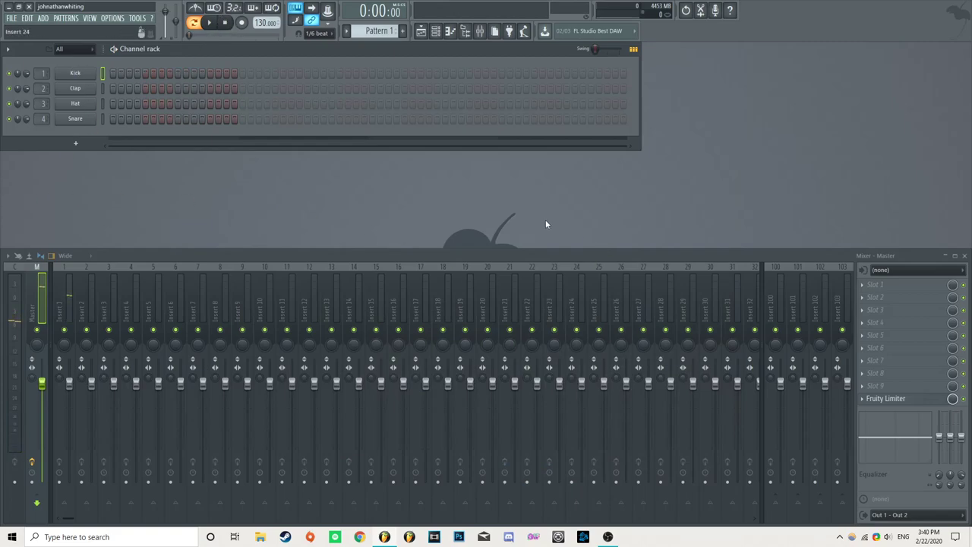
{"action": "left_click", "coordinate": [608, 537]}
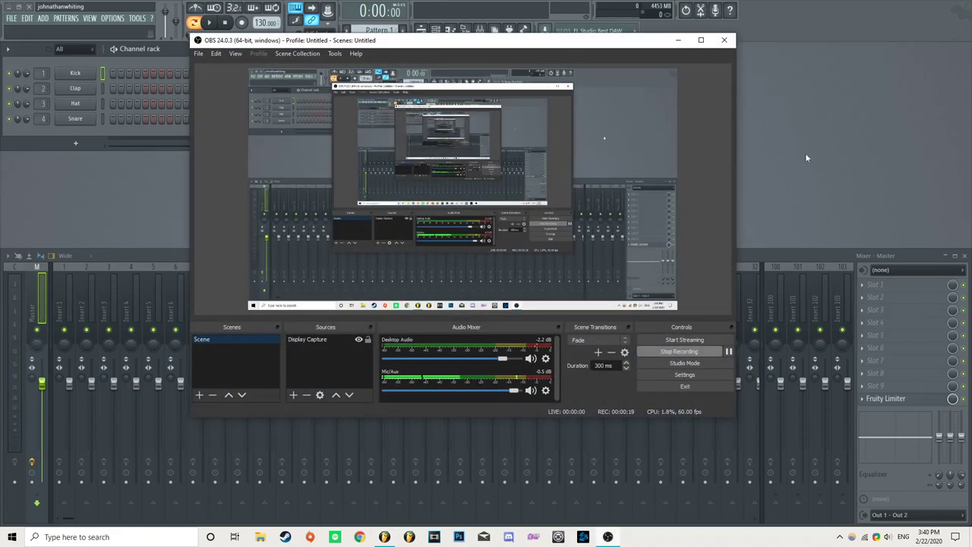
{"action": "left_click", "coordinate": [773, 119]}
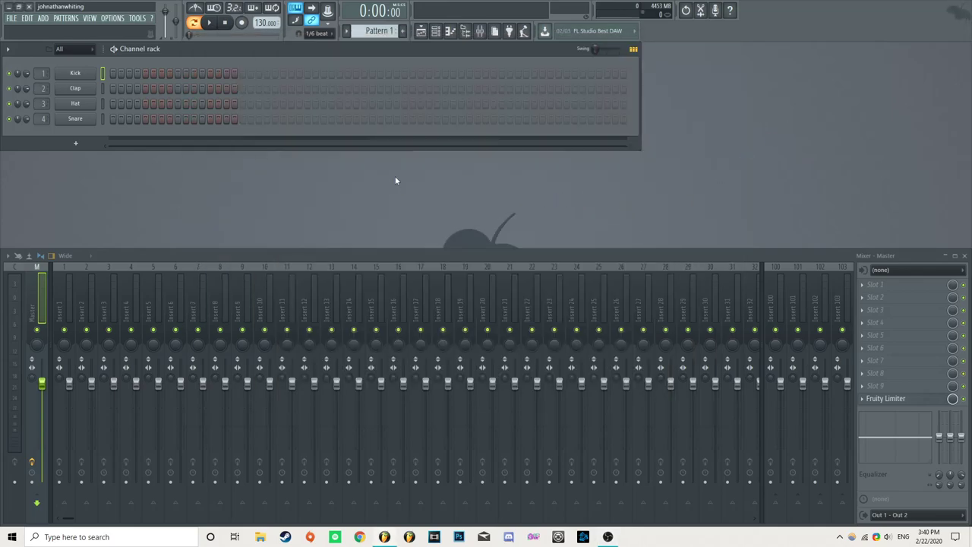
{"action": "left_click", "coordinate": [75, 143]}
{"action": "key", "text": "Escape"}
Add a Serum instrument channel and centre its window on screen
{"action": "left_click", "coordinate": [75, 143]}
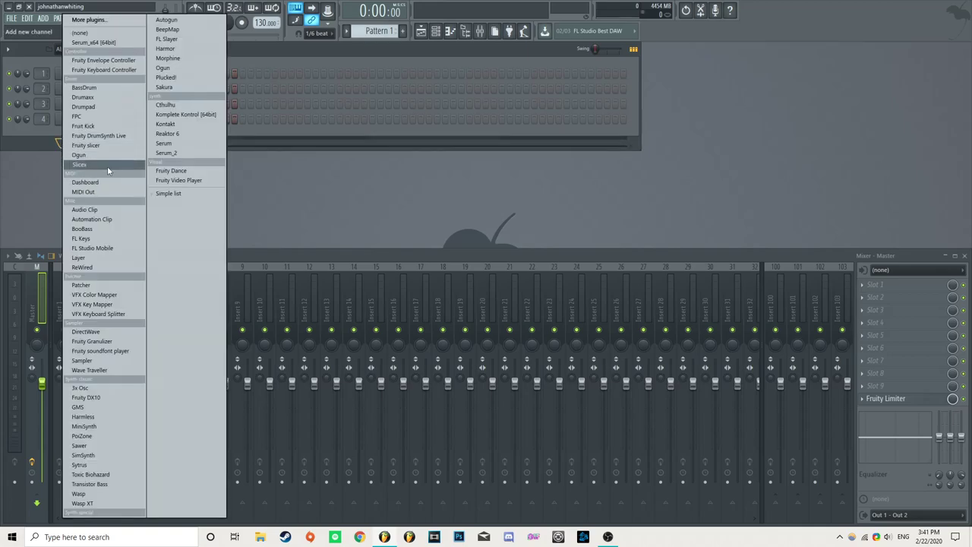
{"action": "left_click", "coordinate": [164, 142]}
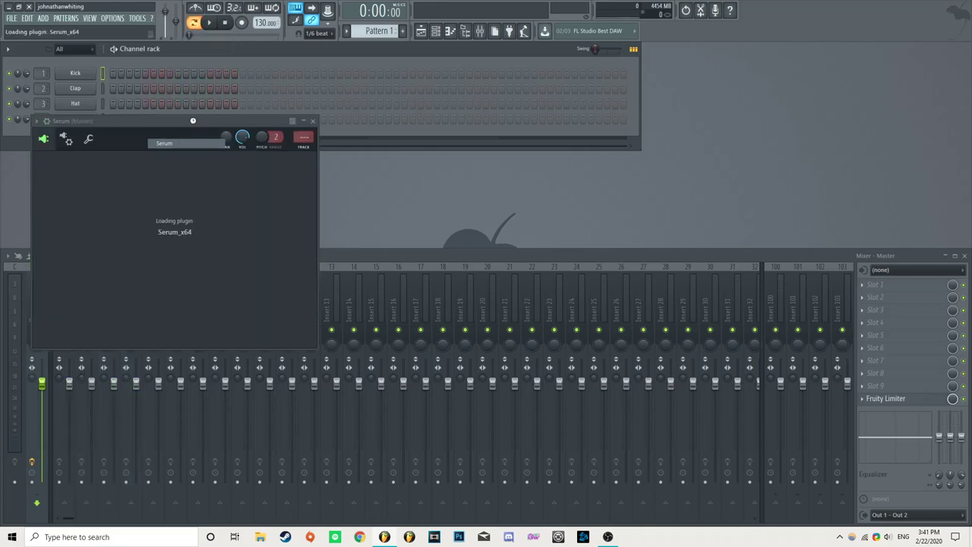
{"action": "left_click_drag", "start_coordinate": [159, 117], "coordinate": [380, 76]}
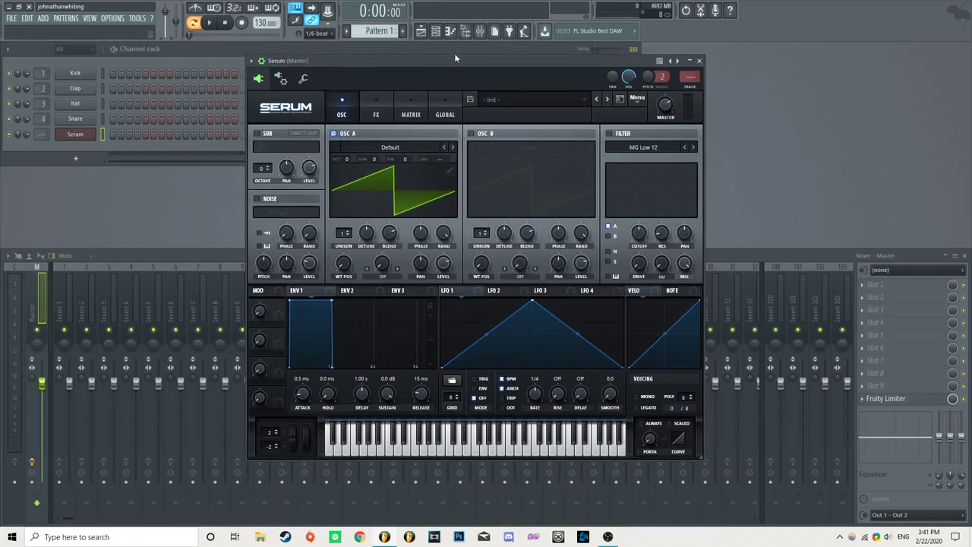
{"action": "left_click_drag", "start_coordinate": [454, 60], "coordinate": [459, 63]}
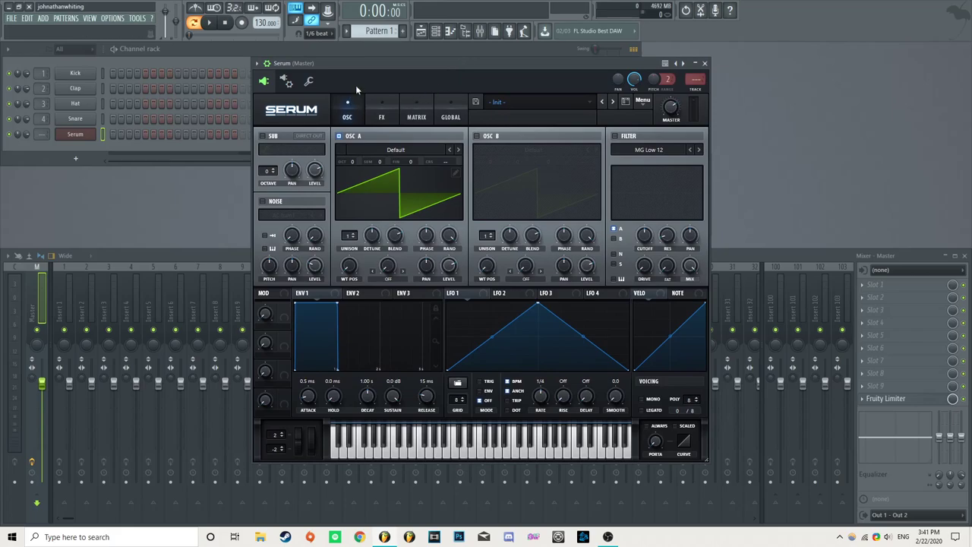
Turn off Serum's oscillator A, enable the noise oscillator, and show the sample browser
{"action": "left_click", "coordinate": [355, 136]}
{"action": "left_click", "coordinate": [274, 202]}
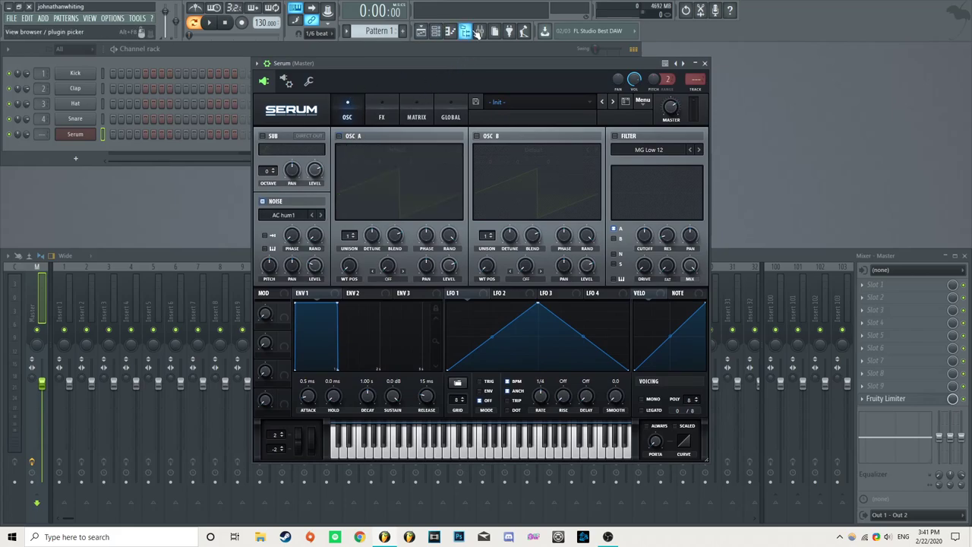
{"action": "left_click", "coordinate": [479, 30]}
{"action": "left_click_drag", "start_coordinate": [620, 60], "coordinate": [553, 66]}
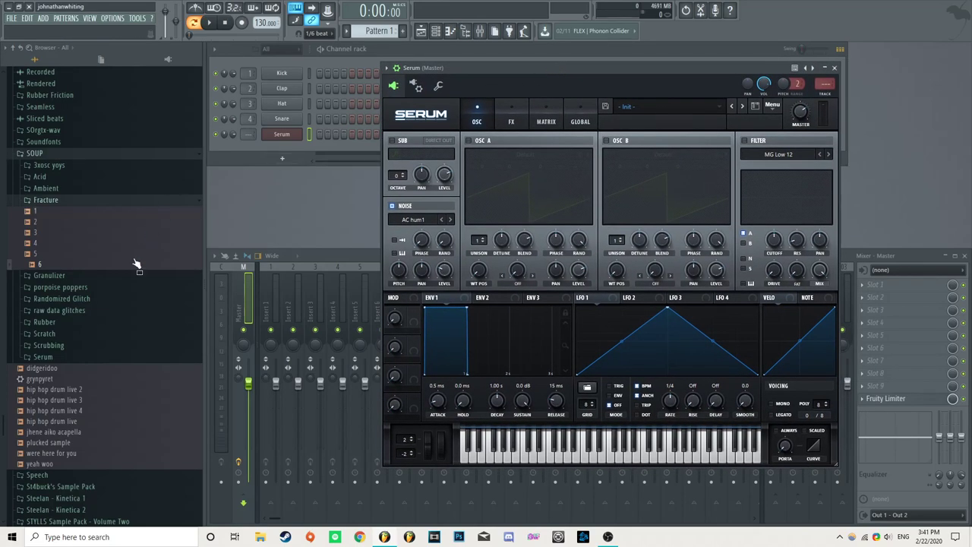
Load the Analog > ARP pink sample into Serum's noise oscillator and preview it
{"action": "left_click", "coordinate": [90, 209]}
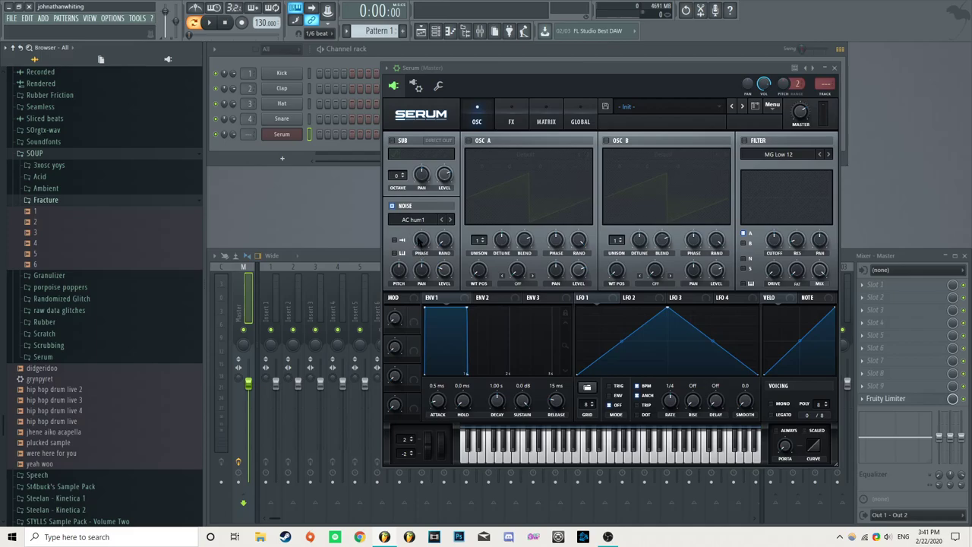
{"action": "left_click", "coordinate": [412, 219]}
{"action": "mouse_move", "coordinate": [430, 277]}
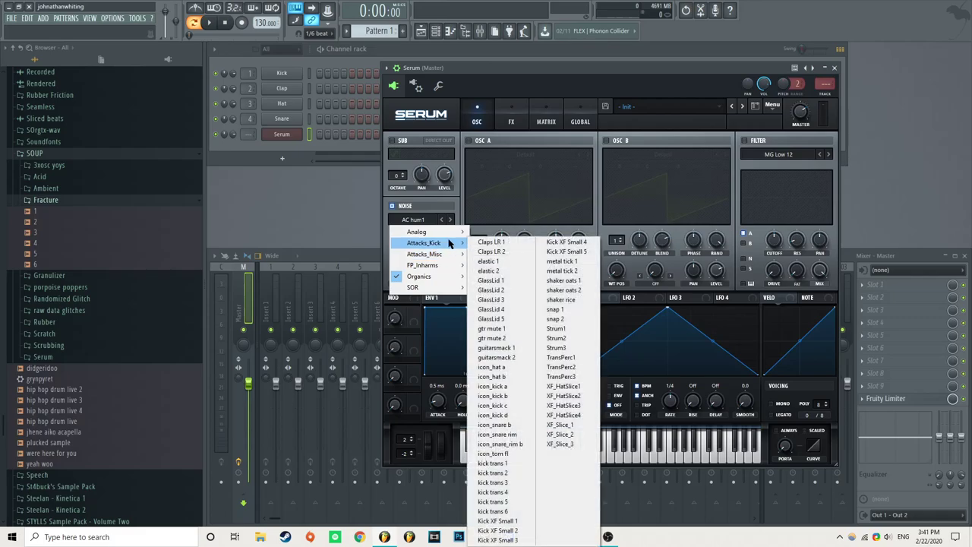
{"action": "mouse_move", "coordinate": [436, 243]}
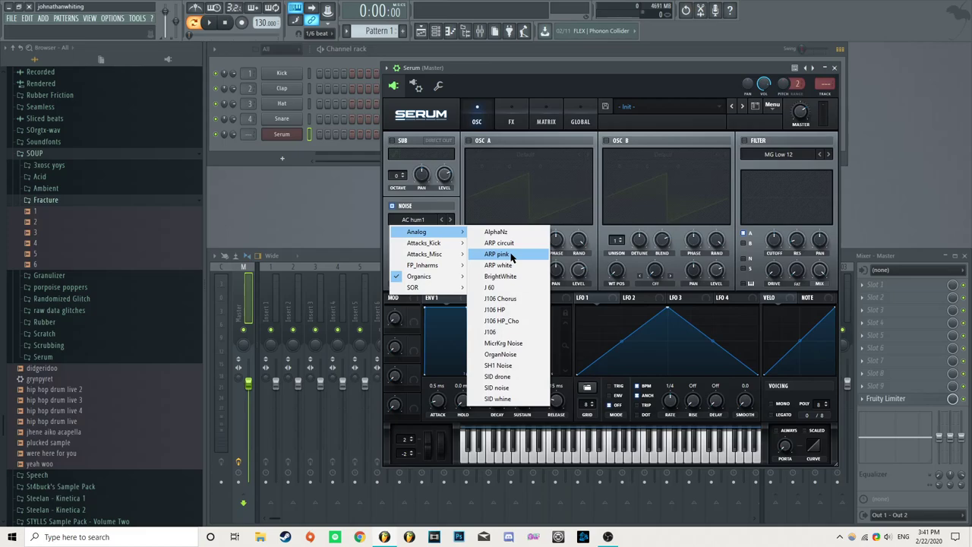
{"action": "left_click", "coordinate": [498, 254]}
{"action": "left_click", "coordinate": [366, 216]}
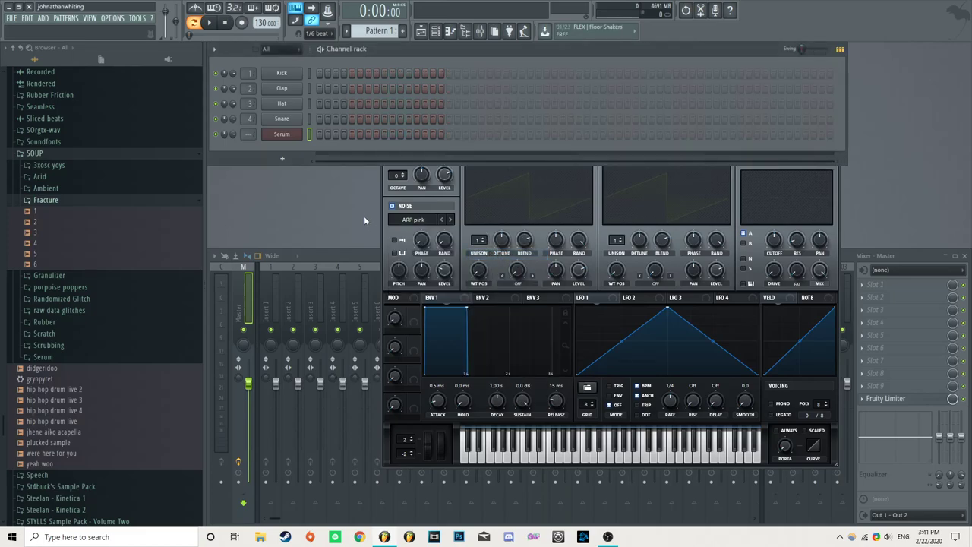
Detach the Serum window and collapse the Fracture and SOUP browser folders
{"action": "left_click", "coordinate": [451, 201]}
{"action": "left_click", "coordinate": [387, 67]}
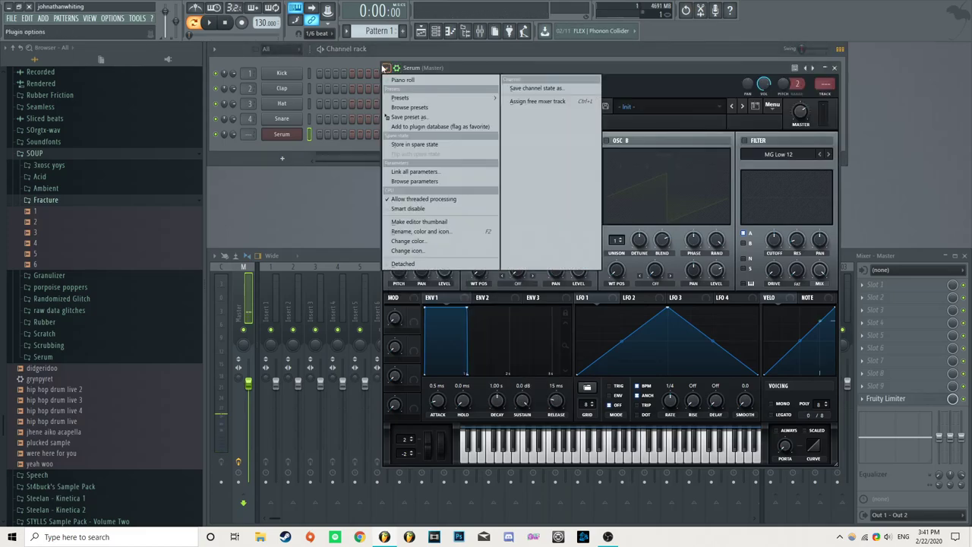
{"action": "left_click", "coordinate": [417, 262]}
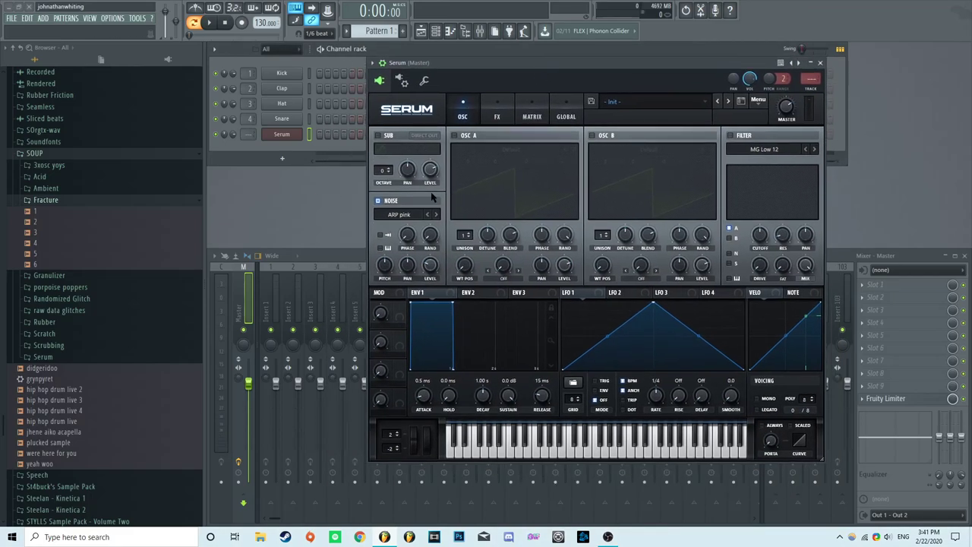
{"action": "left_click", "coordinate": [113, 200]}
{"action": "left_click", "coordinate": [117, 156]}
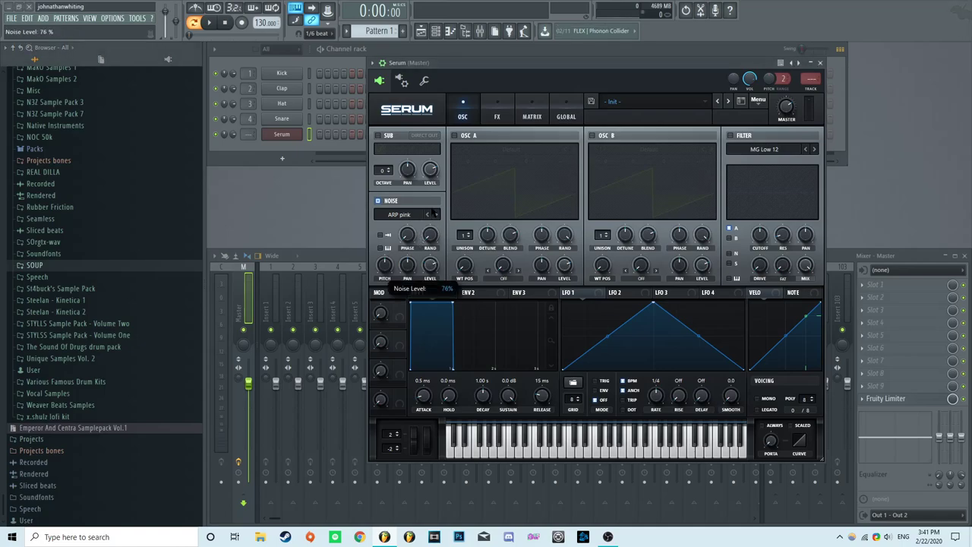
Load Edison into the first mixer slot and expand the Ethnic Instruments Megapack folder
{"action": "left_click", "coordinate": [900, 287]}
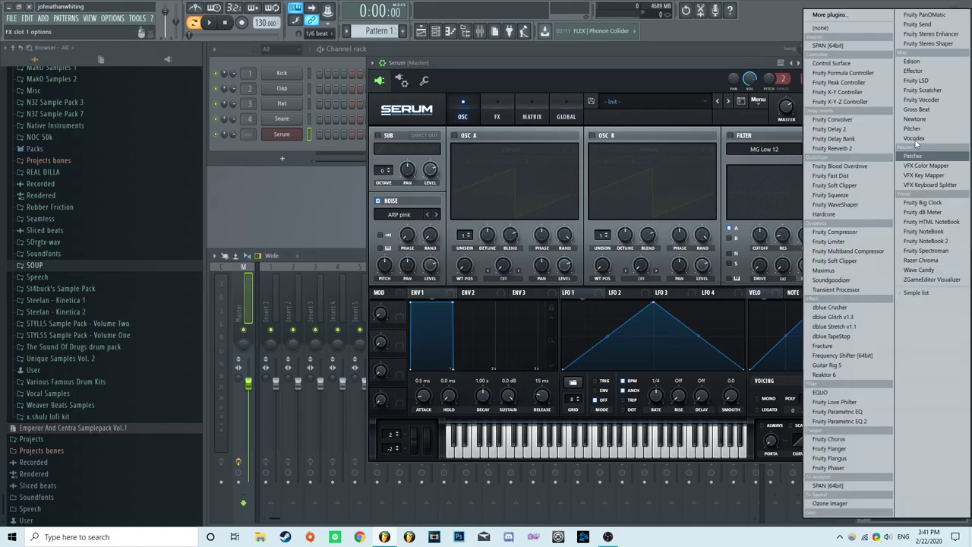
{"action": "left_click", "coordinate": [911, 60]}
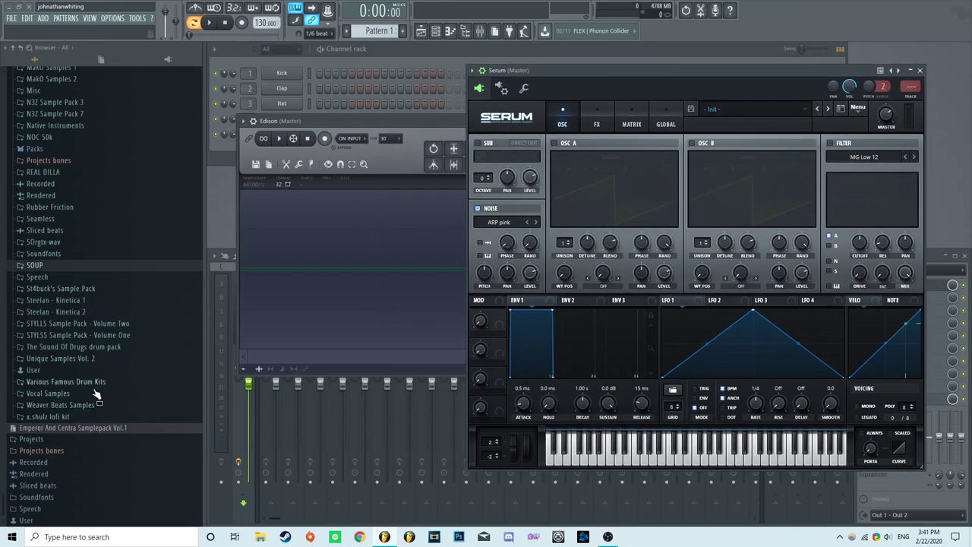
{"action": "left_click", "coordinate": [99, 382]}
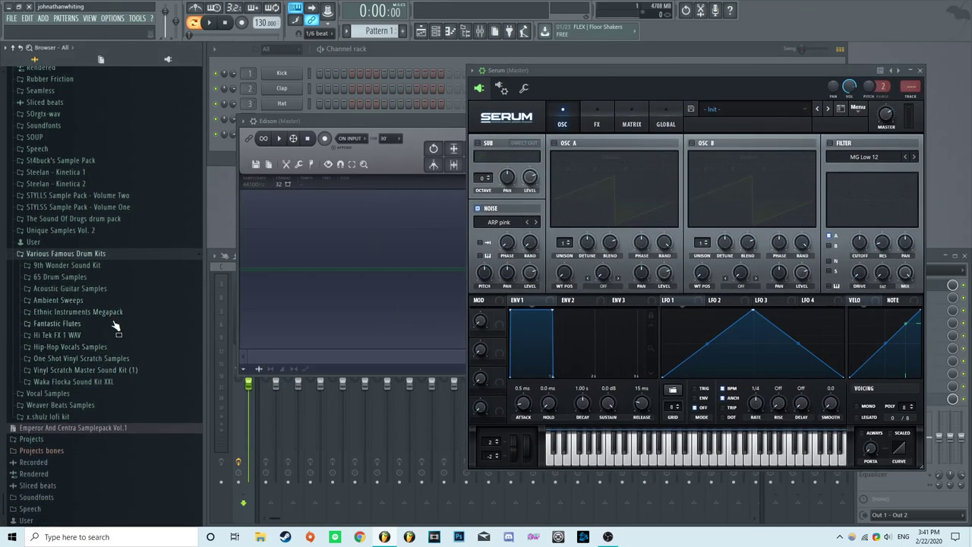
{"action": "left_click", "coordinate": [118, 312]}
Preview the megapack samples, starting at 8FT F31, and drag CHARPA#4 into Edison
{"action": "left_click", "coordinate": [120, 288]}
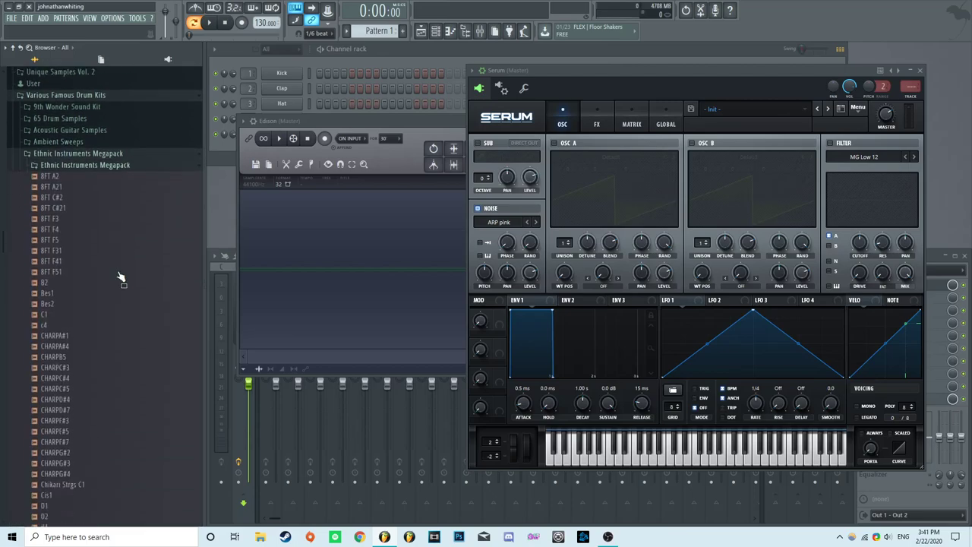
{"action": "left_click", "coordinate": [87, 187]}
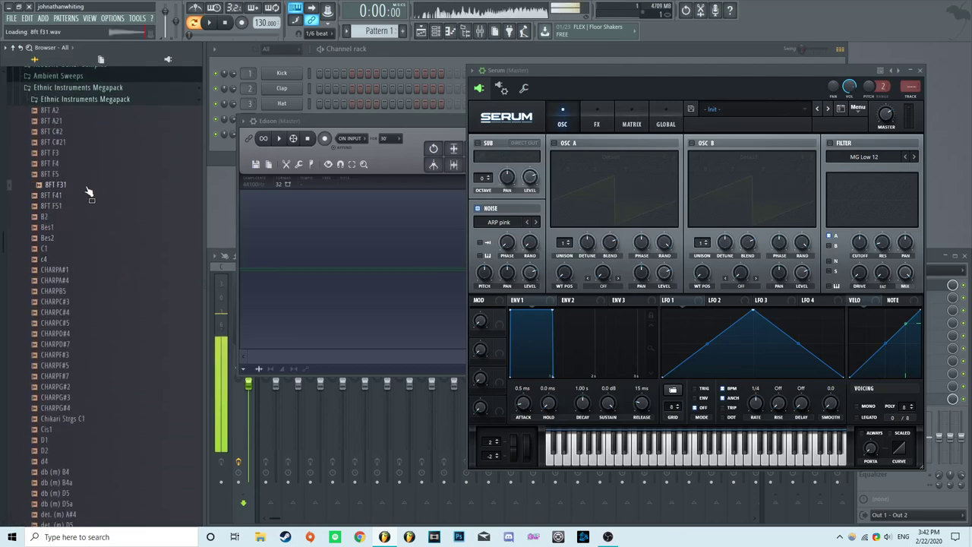
{"action": "key", "text": "Down"}
{"action": "key", "text": "Down"}
{"action": "key", "text": "Down"}
{"action": "key", "text": "Down"}
{"action": "key", "text": "Down"}
{"action": "key", "text": "Down"}
{"action": "key", "text": "Down"}
{"action": "key", "text": "Down"}
{"action": "key", "text": "Down"}
{"action": "key", "text": "Down"}
{"action": "key", "text": "Down"}
{"action": "key", "text": "Down"}
{"action": "key", "text": "Down"}
{"action": "key", "text": "Down"}
{"action": "key", "text": "Down"}
{"action": "key", "text": "Down"}
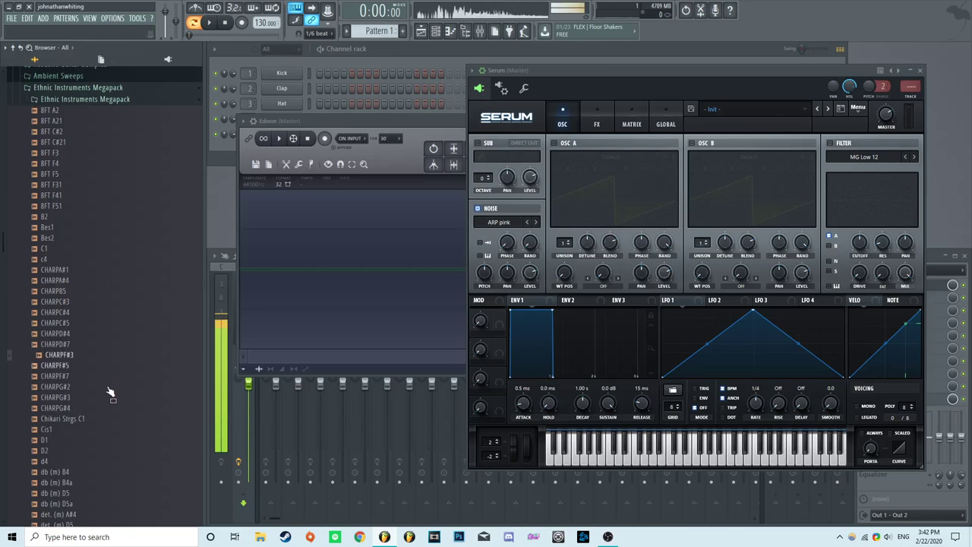
{"action": "left_click_drag", "start_coordinate": [98, 281], "coordinate": [360, 243]}
In Edison, select the whole CHARPA#4 waveform, fade out its tail, and trim the selection
{"action": "left_click", "coordinate": [479, 31]}
{"action": "left_click", "coordinate": [479, 31]}
{"action": "left_click", "coordinate": [463, 31]}
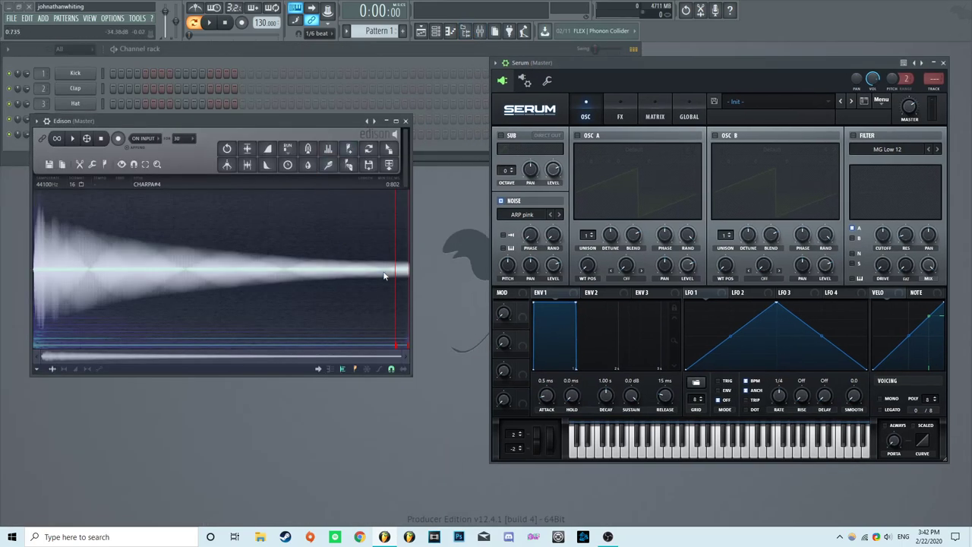
{"action": "double_click", "coordinate": [74, 231]}
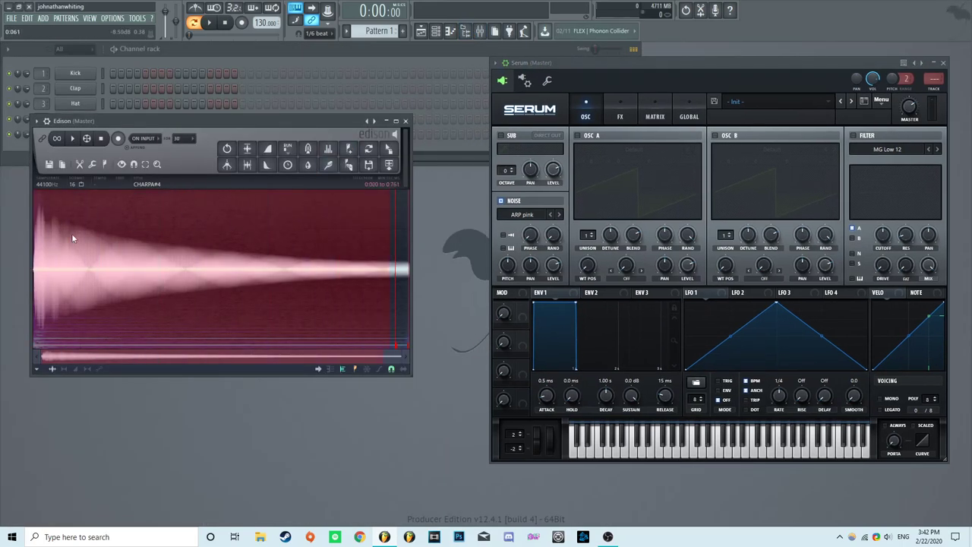
{"action": "left_click", "coordinate": [267, 164]}
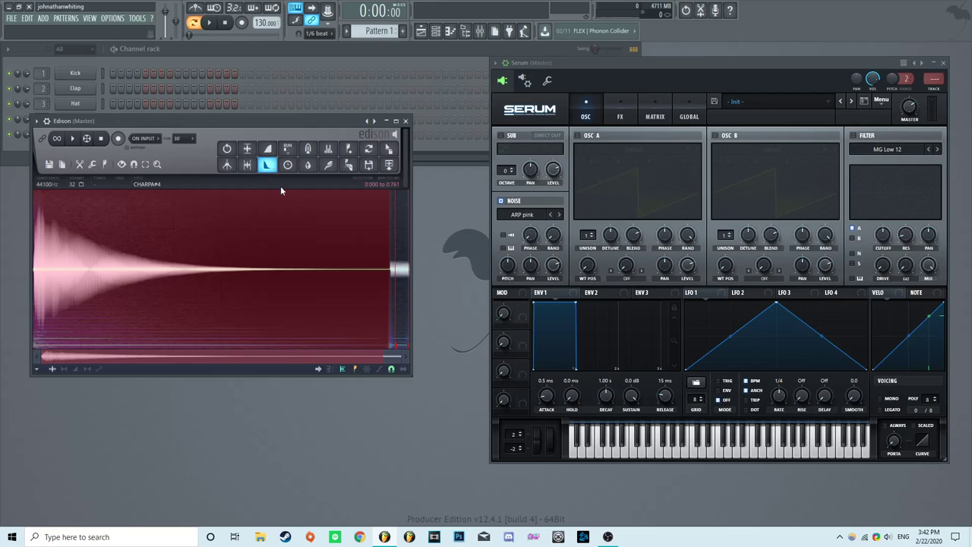
{"action": "right_click", "coordinate": [367, 293]}
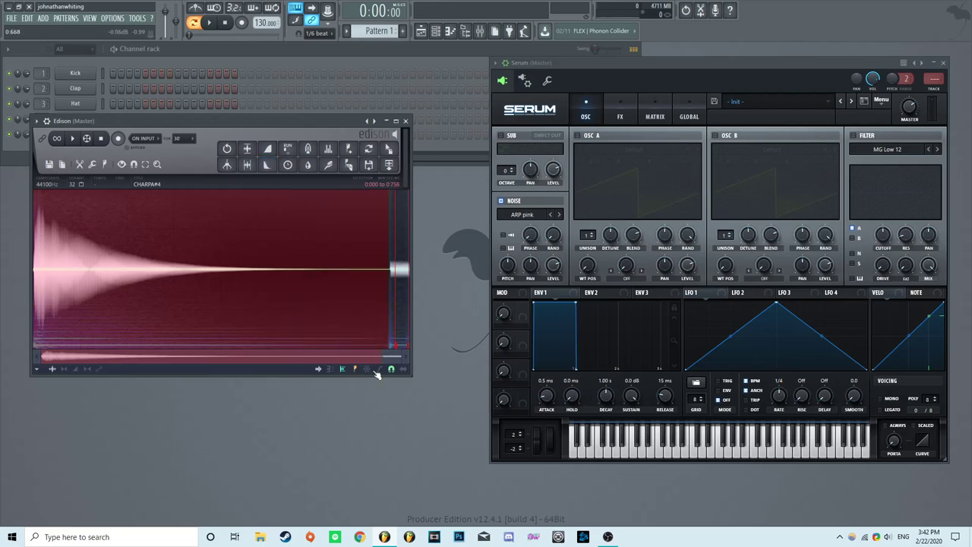
Drag the edited sample into Serum's noise oscillator as CHARPA#4_2 and close Edison
{"action": "left_click_drag", "start_coordinate": [400, 356], "coordinate": [45, 293]}
{"action": "left_click_drag", "start_coordinate": [388, 148], "coordinate": [521, 216]}
{"action": "left_click_drag", "start_coordinate": [388, 148], "coordinate": [521, 216]}
{"action": "left_click", "coordinate": [405, 121]}
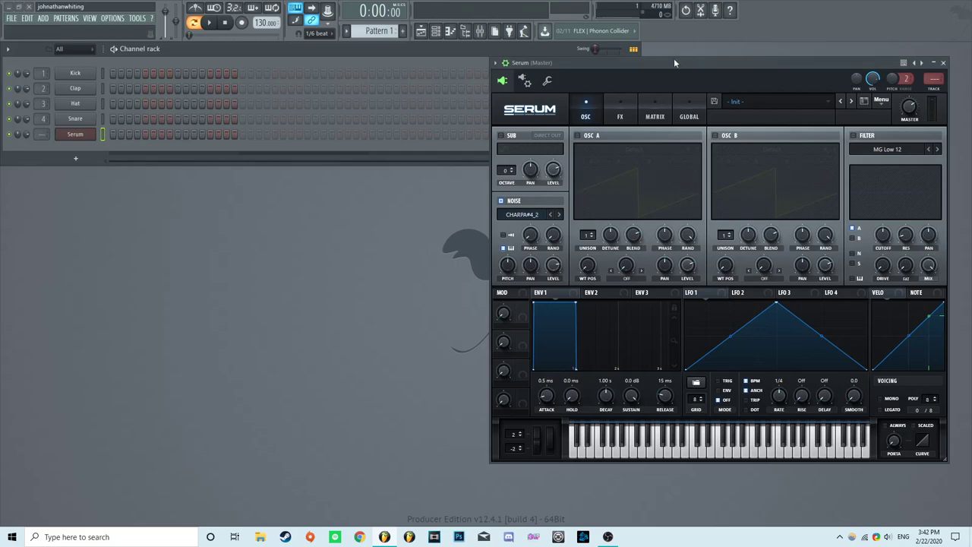
Raise Serum's noise level to 47%, leaving oscillator A off
{"action": "left_click_drag", "start_coordinate": [675, 61], "coordinate": [387, 66]}
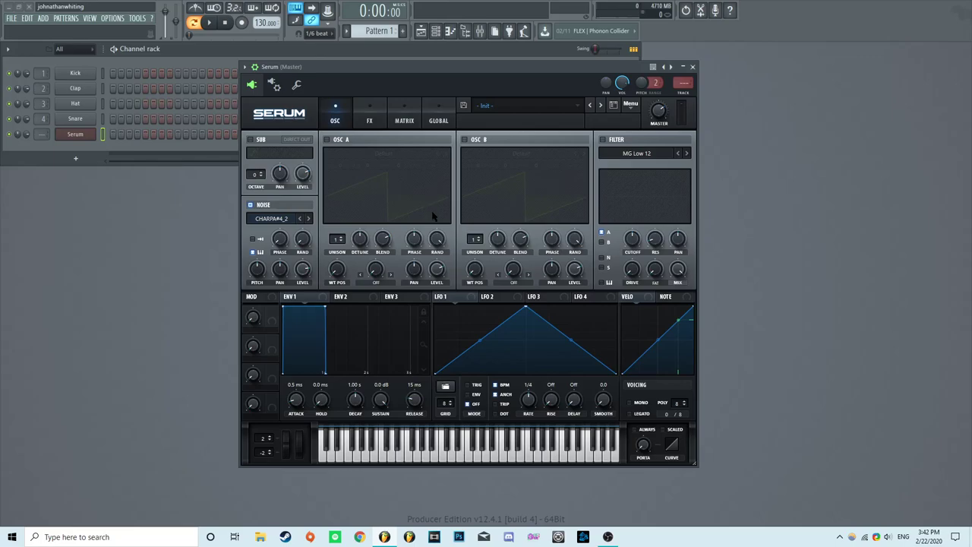
{"action": "left_click", "coordinate": [336, 139]}
{"action": "left_click", "coordinate": [336, 139]}
{"action": "left_click", "coordinate": [255, 67]}
{"action": "left_click", "coordinate": [501, 80]}
{"action": "left_click_drag", "start_coordinate": [301, 270], "coordinate": [303, 208]}
{"action": "left_click_drag", "start_coordinate": [371, 65], "coordinate": [402, 66]}
Adjust the noise pitch and route LFO 1 to modulate it
{"action": "left_click_drag", "start_coordinate": [289, 269], "coordinate": [285, 292]}
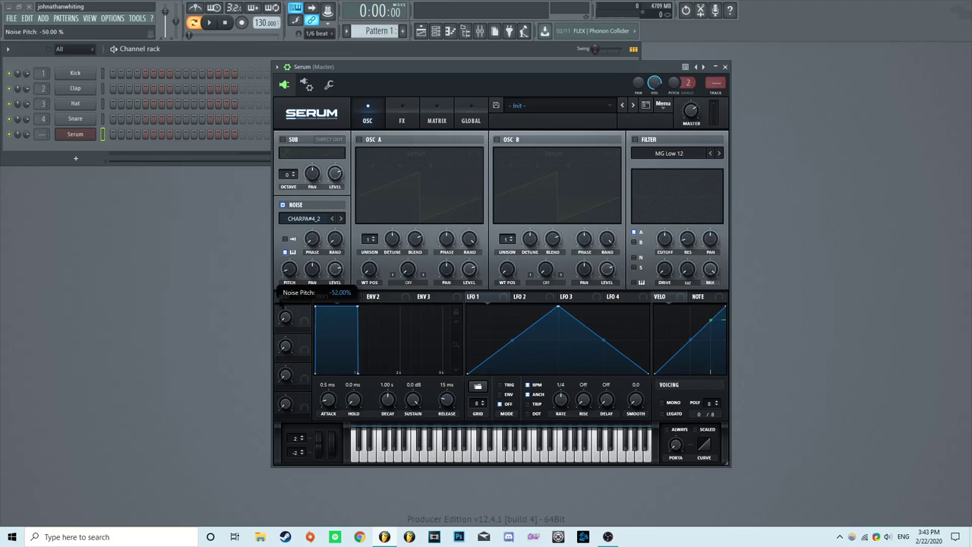
{"action": "left_click_drag", "start_coordinate": [276, 262], "coordinate": [274, 184]}
{"action": "left_click_drag", "start_coordinate": [480, 296], "coordinate": [289, 269]}
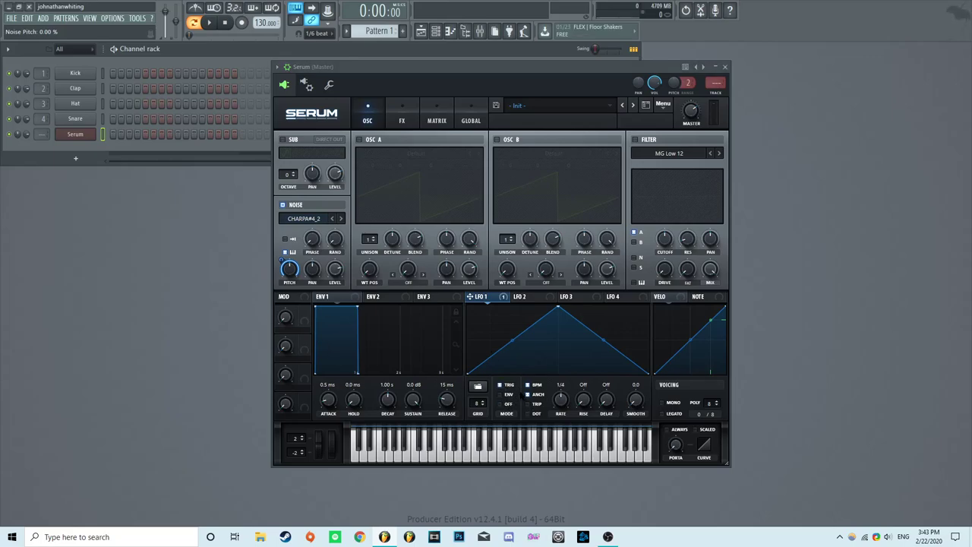
Slow LFO 1 to a 2-bar rate and audition the patch with C6 notes
{"action": "key", "text": "q"}
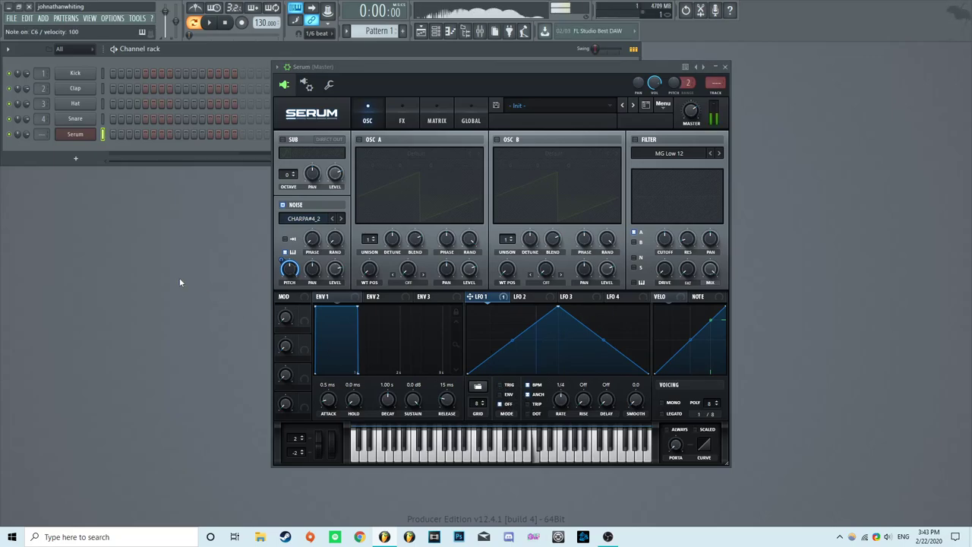
{"action": "left_click_drag", "start_coordinate": [560, 400], "coordinate": [560, 387]}
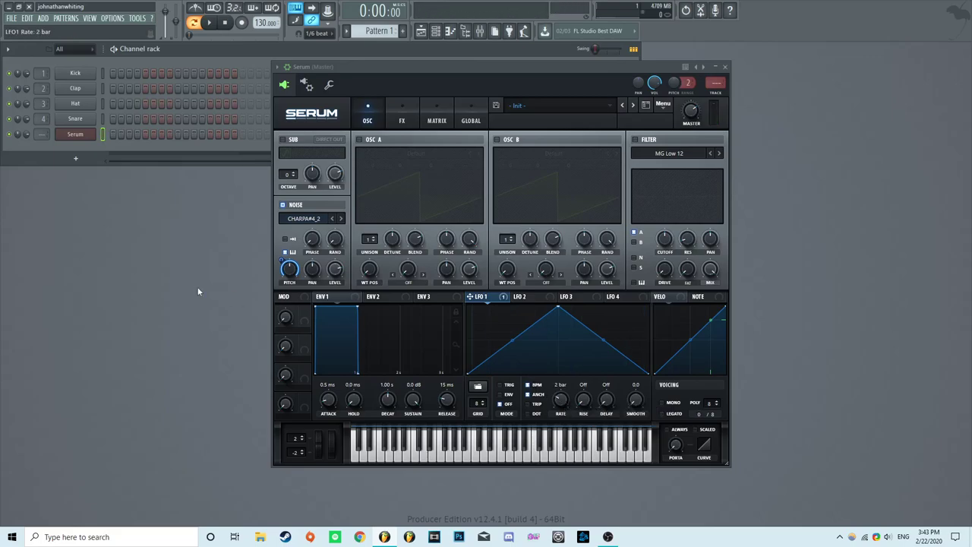
{"action": "key", "text": "q"}
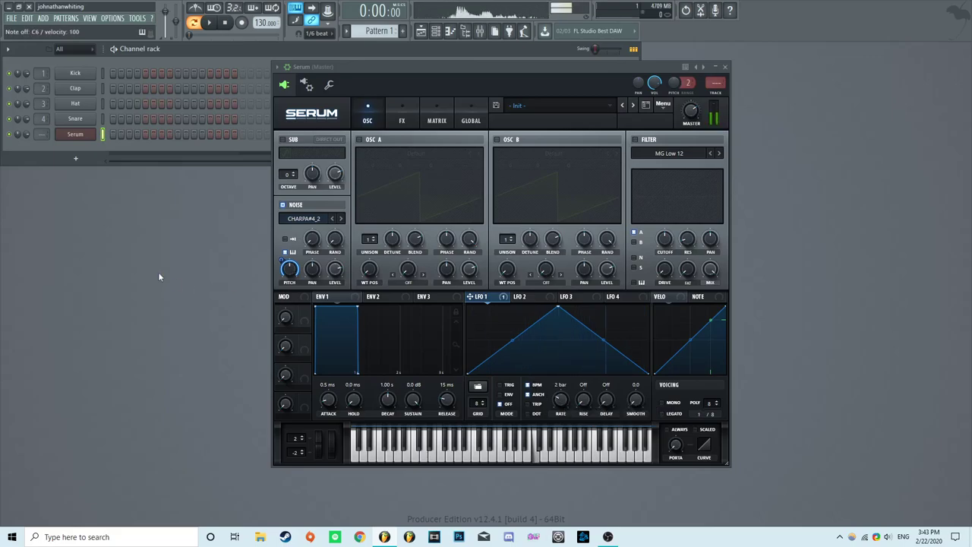
{"action": "key", "text": "q"}
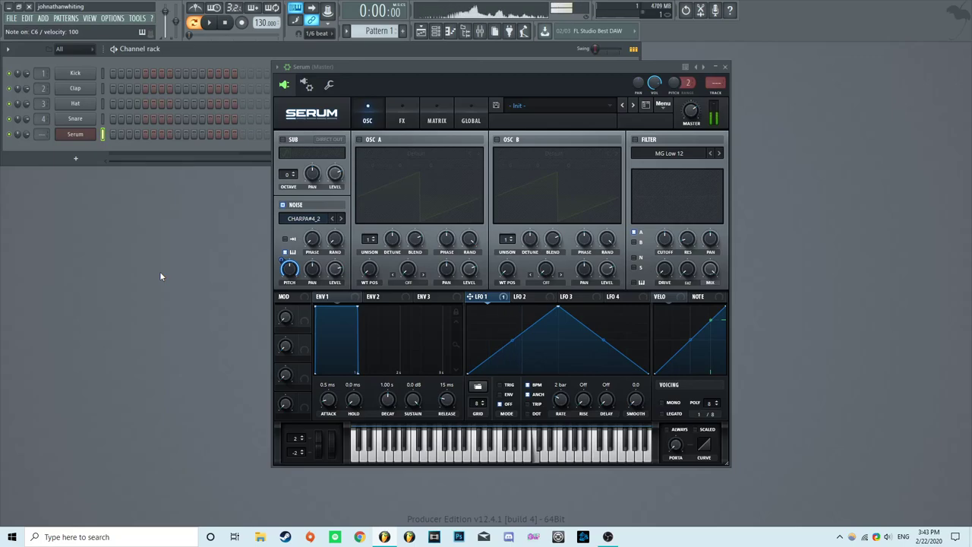
{"action": "key", "text": "q"}
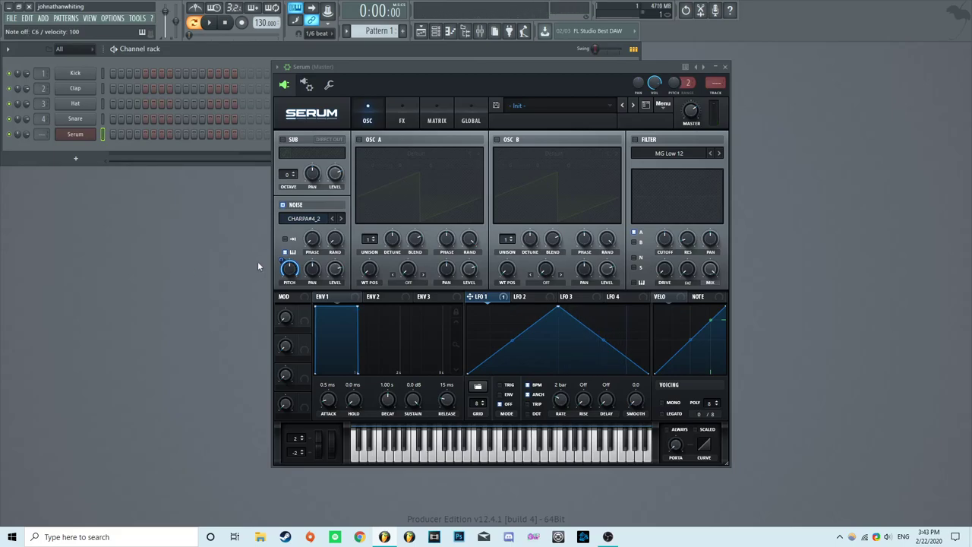
Reassign LFO 1 to the noise pitch and reshape it into an exponential falling ramp
{"action": "right_click", "coordinate": [290, 268]}
{"action": "left_click", "coordinate": [316, 311]}
{"action": "left_click_drag", "start_coordinate": [469, 296], "coordinate": [281, 261]}
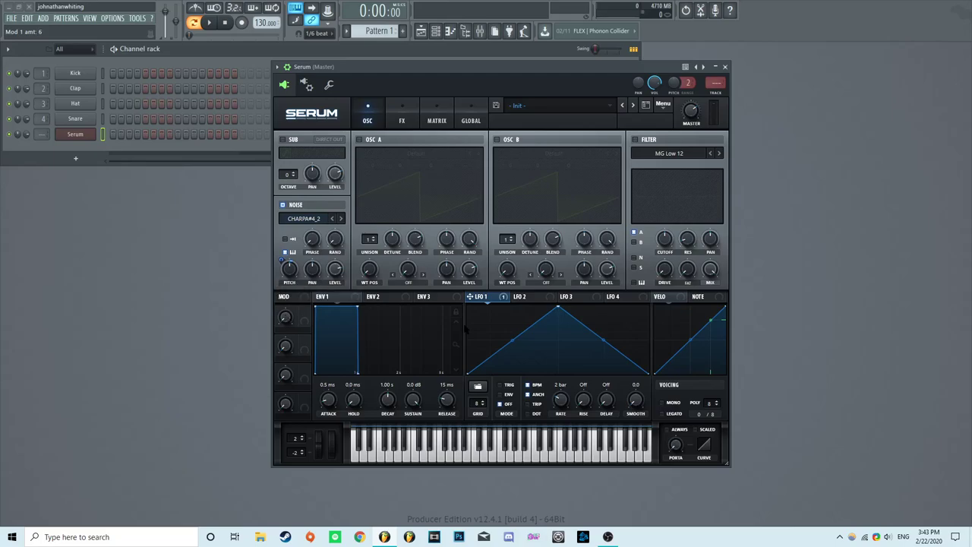
{"action": "left_click_drag", "start_coordinate": [557, 311], "coordinate": [513, 375]}
{"action": "left_click_drag", "start_coordinate": [488, 340], "coordinate": [488, 346]}
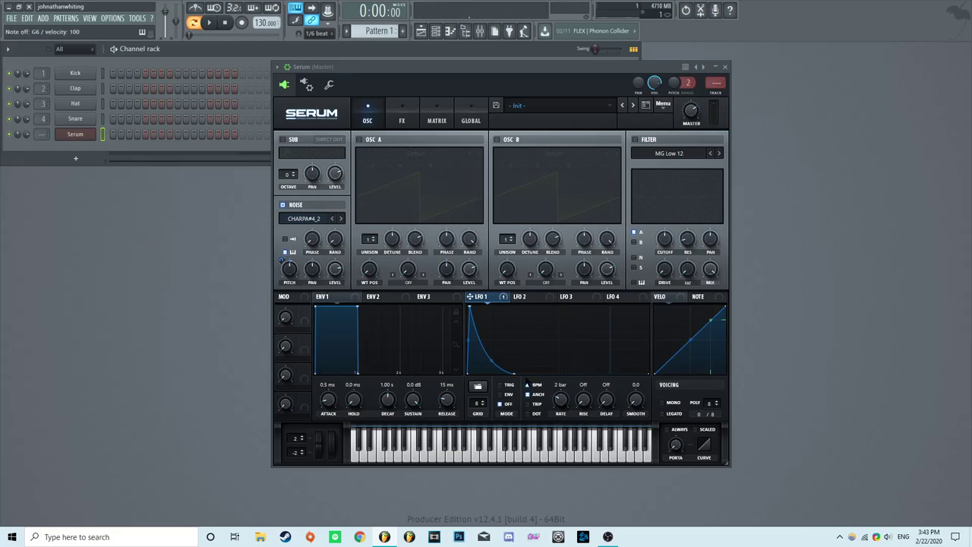
Enable LFO 1 TRIG mode, set its rate to 1/2, and reshape it into a triangle
{"action": "left_click", "coordinate": [504, 384]}
{"action": "left_click_drag", "start_coordinate": [560, 399], "coordinate": [560, 387]}
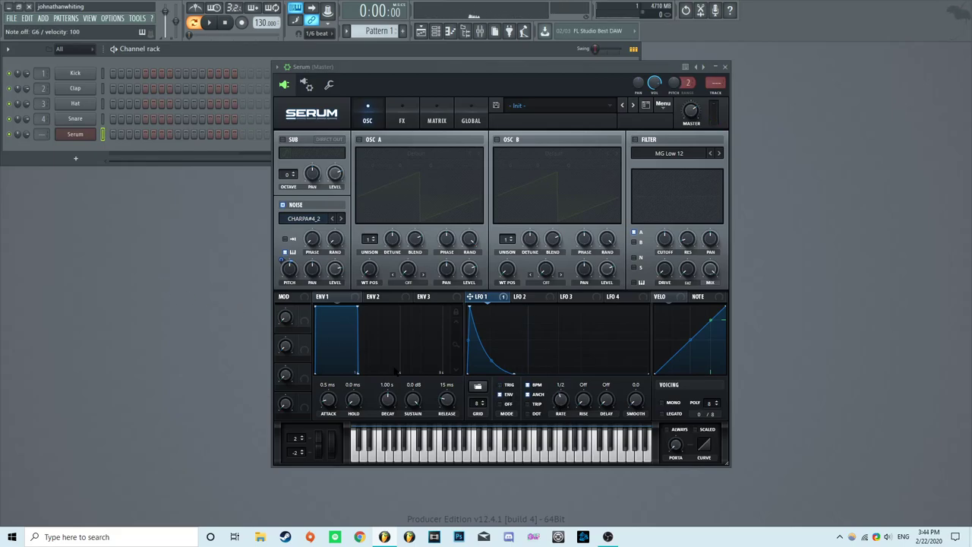
{"action": "left_click_drag", "start_coordinate": [514, 374], "coordinate": [491, 373]}
{"action": "left_click_drag", "start_coordinate": [469, 306], "coordinate": [472, 341]}
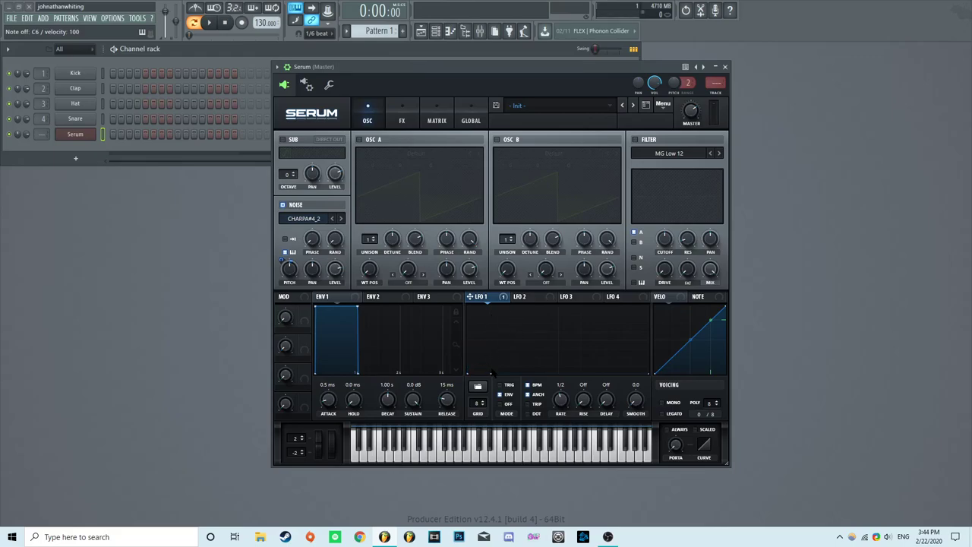
{"action": "mouse_move", "coordinate": [492, 372]}
{"action": "left_mouse_down"}
{"action": "mouse_move", "coordinate": [546, 343]}
{"action": "mouse_move", "coordinate": [558, 289]}
{"action": "left_mouse_up"}
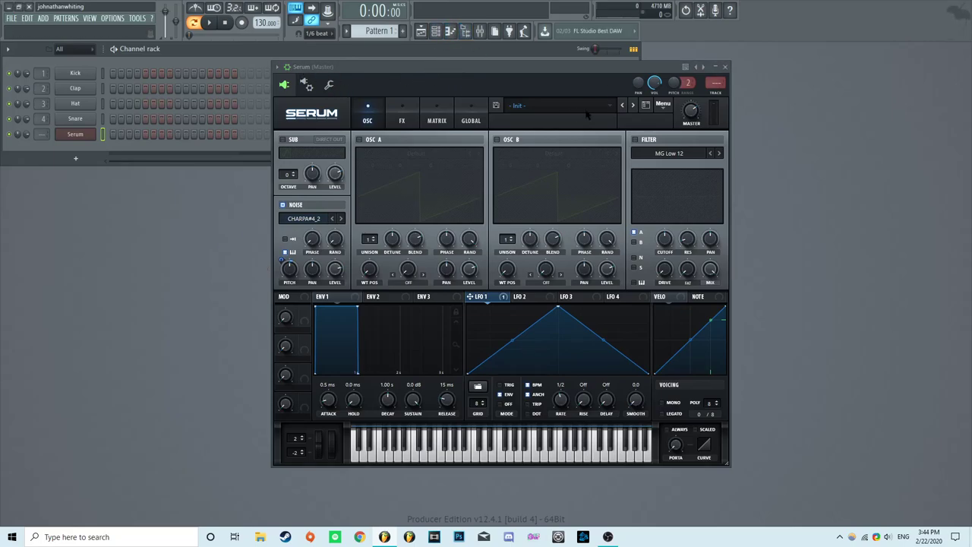
Close Serum, open the mixer, and select the Master track
{"action": "left_click", "coordinate": [726, 69]}
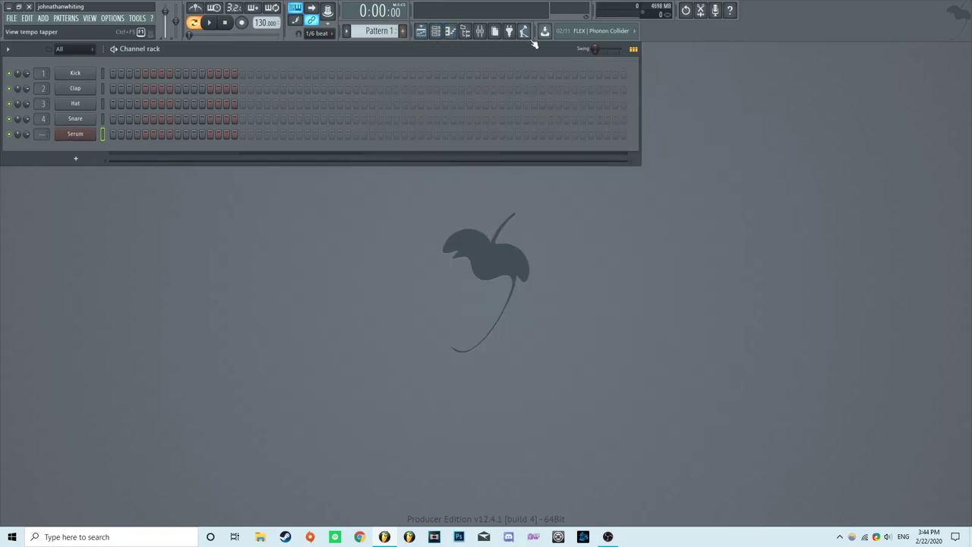
{"action": "left_click", "coordinate": [485, 34]}
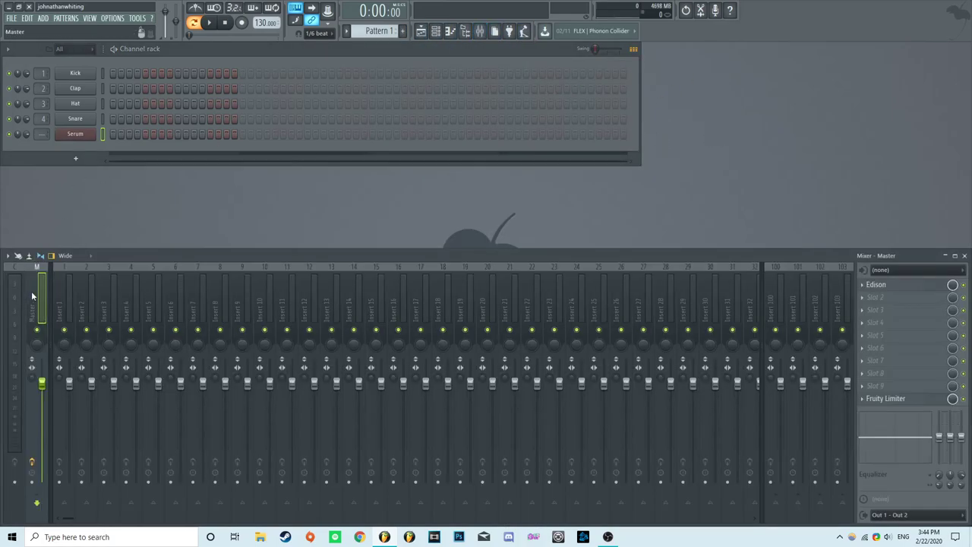
{"action": "left_click", "coordinate": [88, 136]}
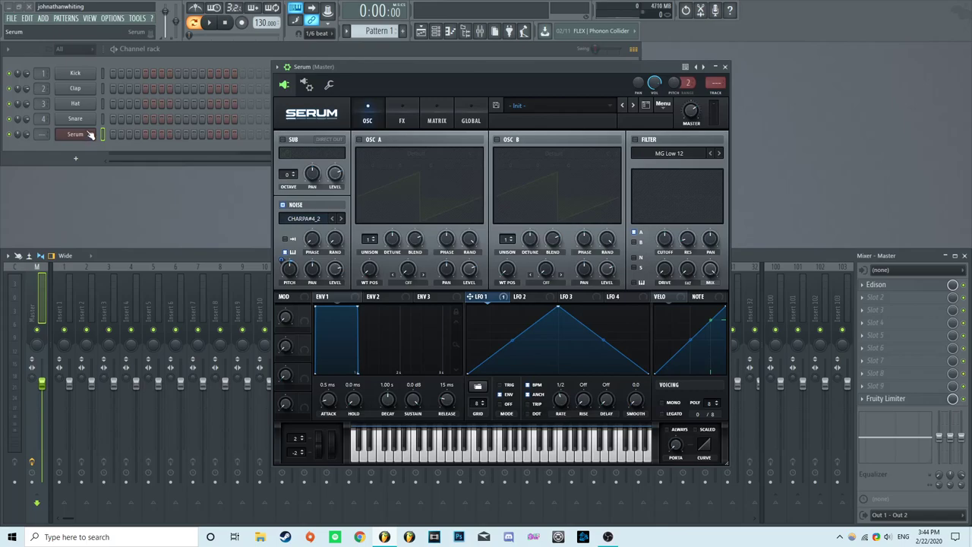
{"action": "left_click", "coordinate": [90, 134]}
Open Edison on the master, start a new empty sample, and move its window upper right
{"action": "left_click", "coordinate": [873, 285]}
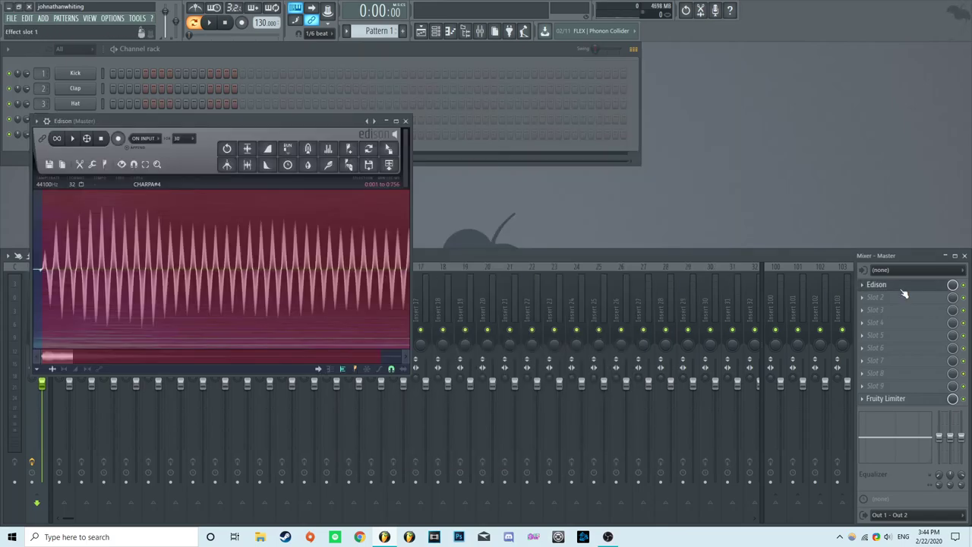
{"action": "left_click_drag", "start_coordinate": [236, 120], "coordinate": [599, 121]}
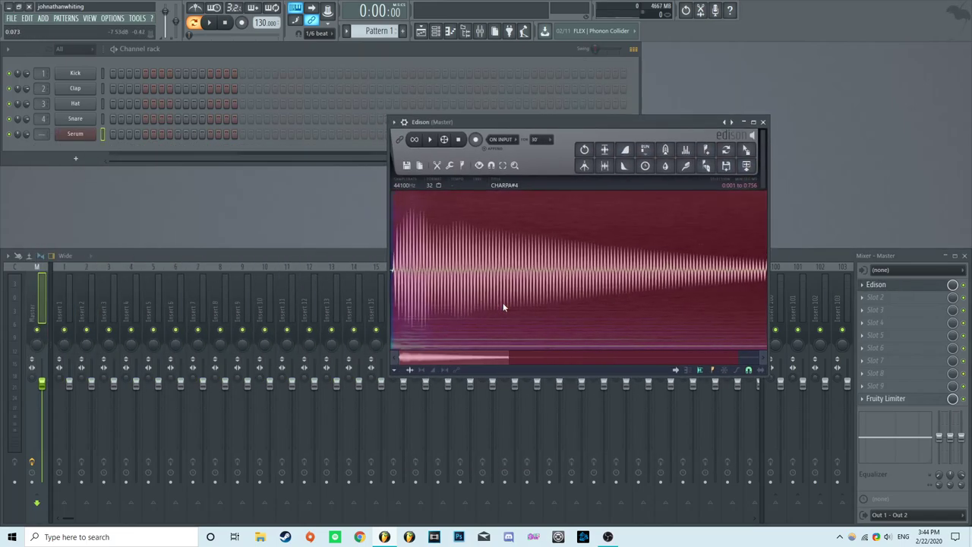
{"action": "left_click", "coordinate": [419, 166]}
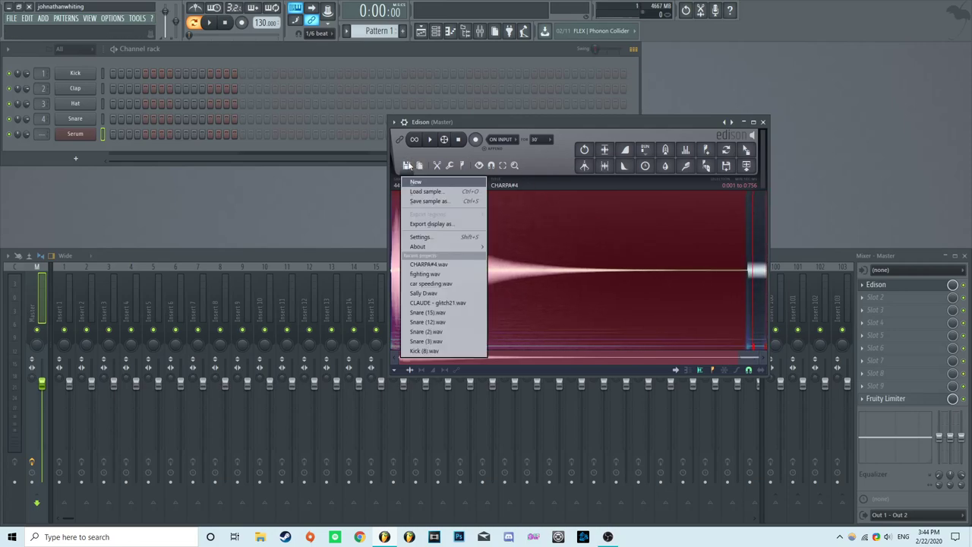
{"action": "left_click", "coordinate": [413, 187]}
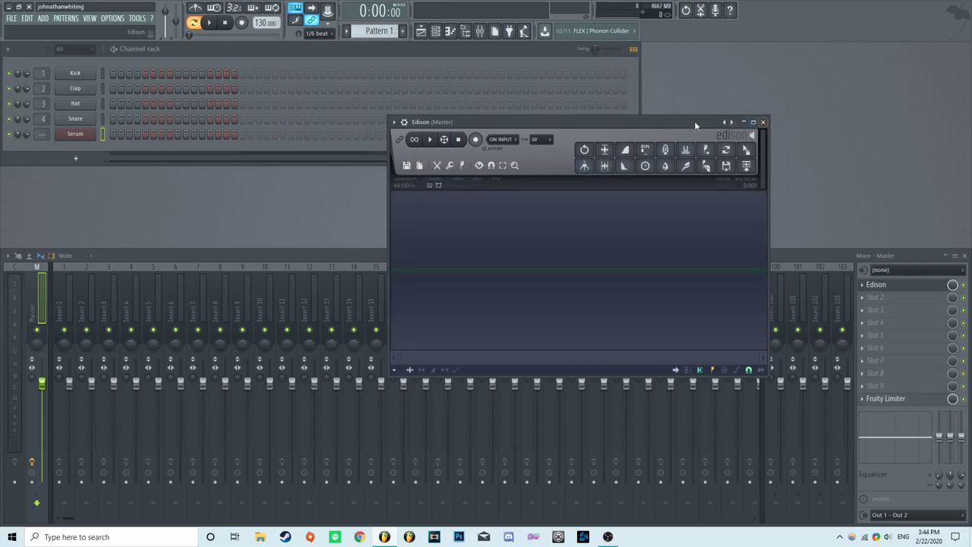
{"action": "left_click_drag", "start_coordinate": [641, 126], "coordinate": [801, 102]}
Replace the Kick channel with 3x Osc and set oscillator 1 to a saw wave
{"action": "right_click", "coordinate": [75, 73]}
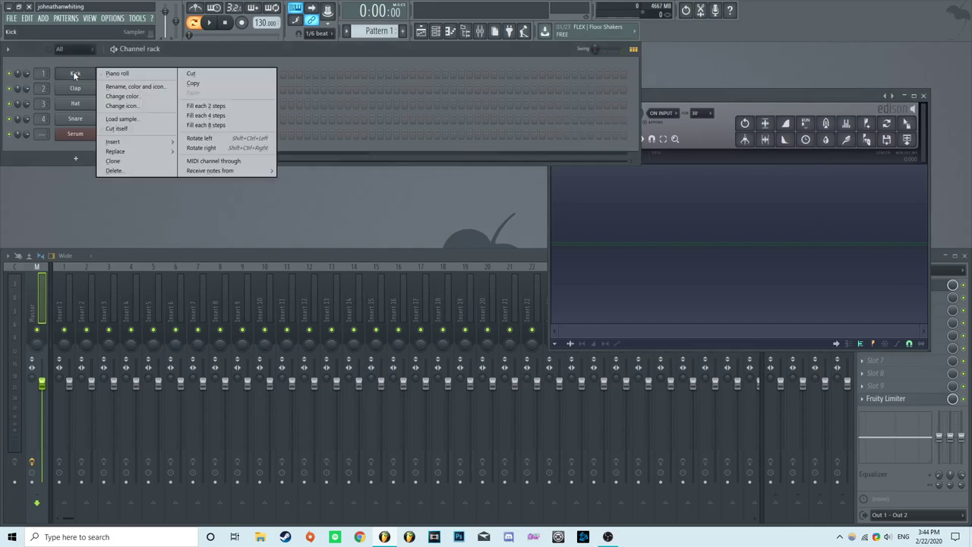
{"action": "mouse_move", "coordinate": [121, 151]}
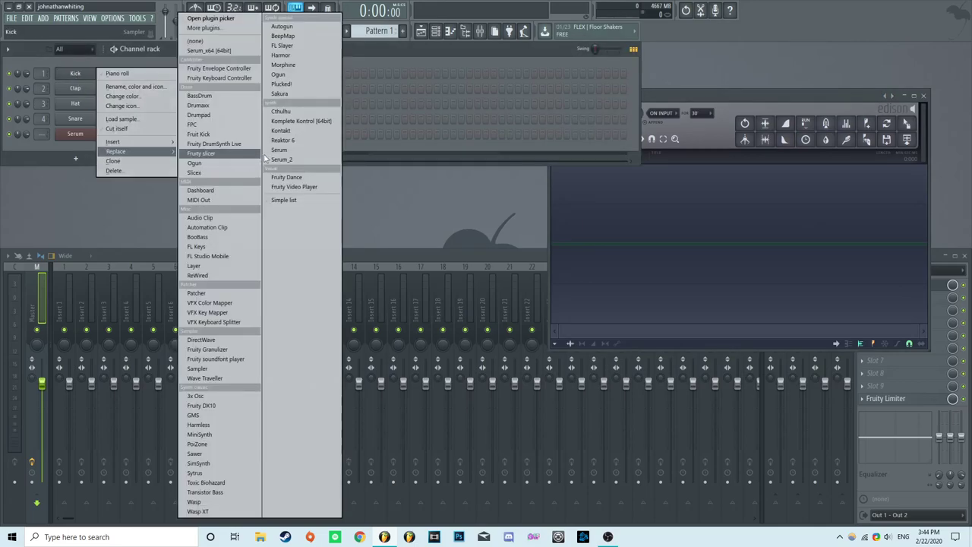
{"action": "left_click", "coordinate": [221, 395]}
{"action": "left_click_drag", "start_coordinate": [175, 120], "coordinate": [327, 74]}
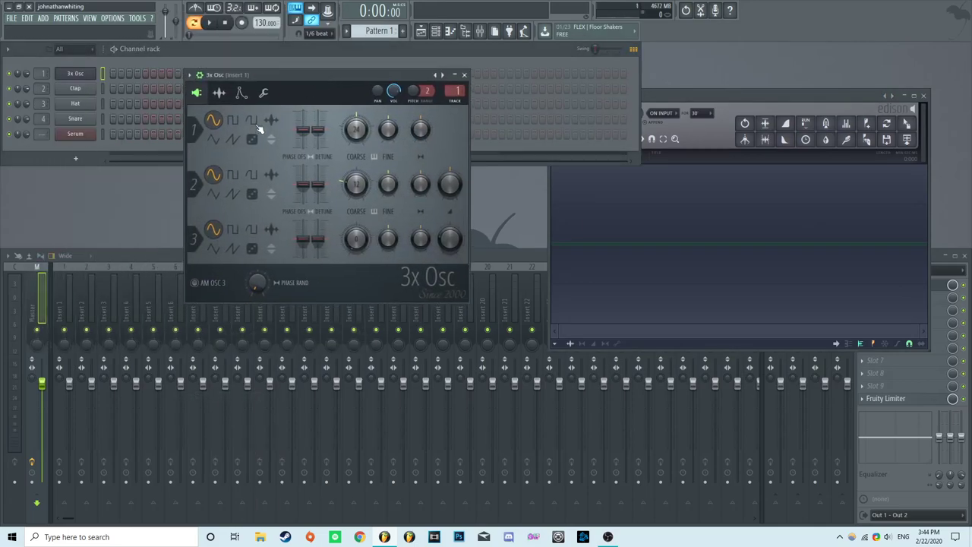
{"action": "left_click", "coordinate": [232, 138]}
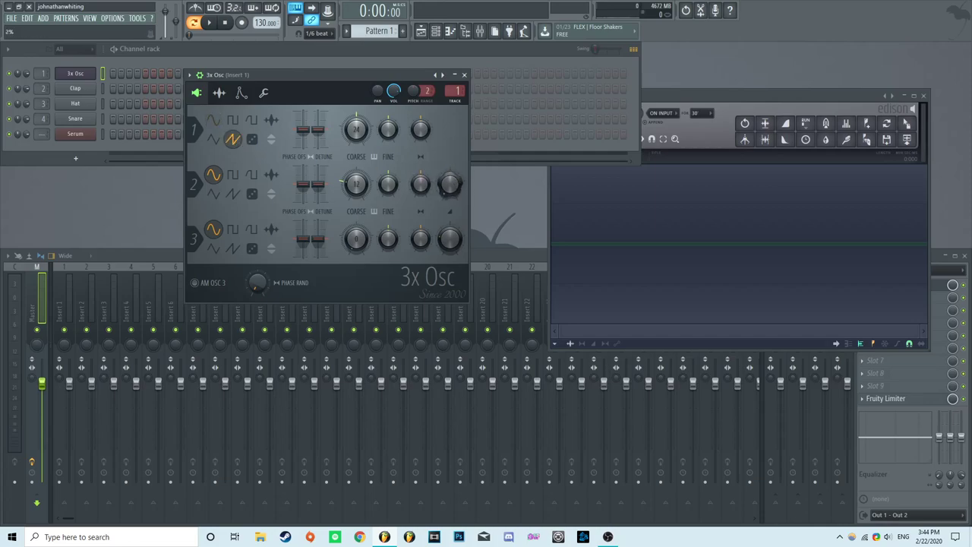
{"action": "left_click_drag", "start_coordinate": [327, 75], "coordinate": [394, 60]}
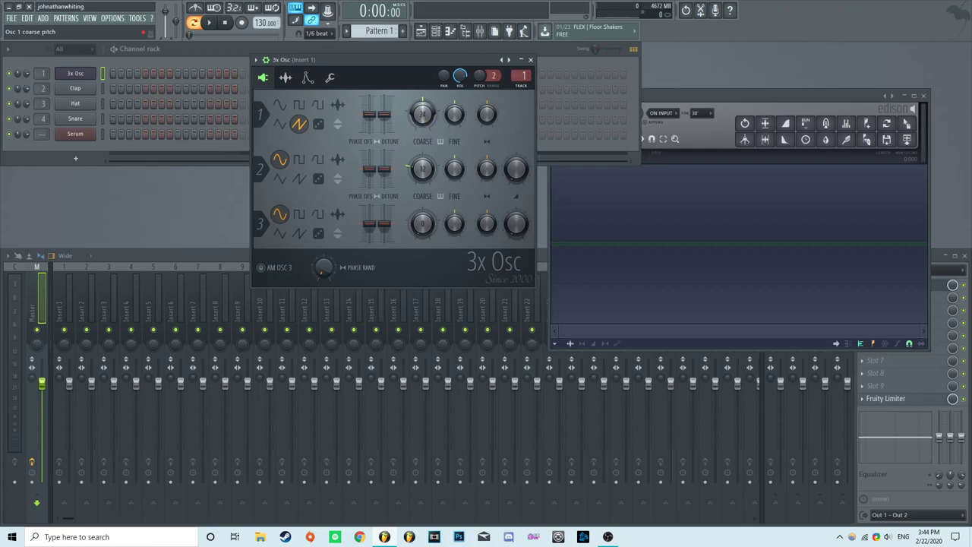
Try oscillator 1 coarse pitch at -24 and -13 semitones, then reset it to default
{"action": "left_click_drag", "start_coordinate": [422, 113], "coordinate": [422, 144]}
{"action": "left_click_drag", "start_coordinate": [419, 66], "coordinate": [436, 108]}
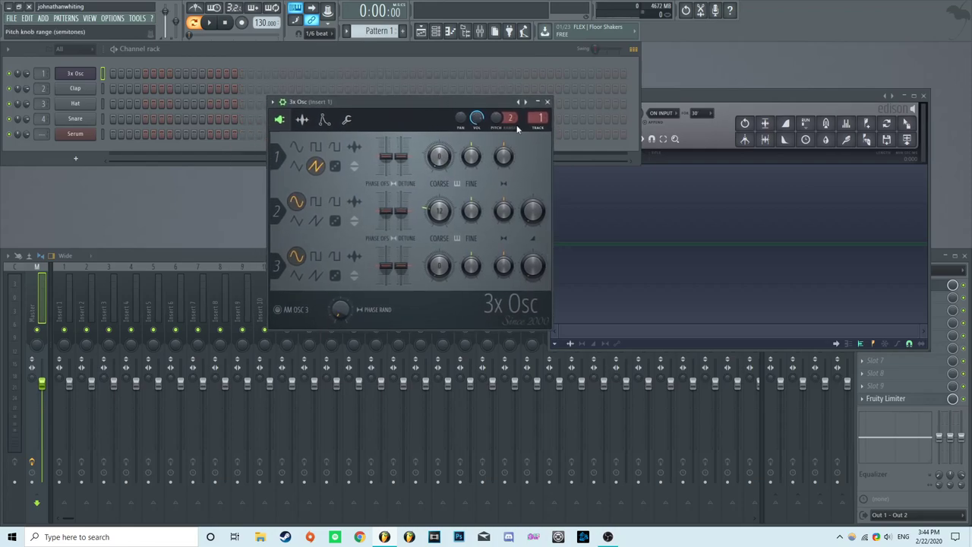
{"action": "left_click_drag", "start_coordinate": [439, 159], "coordinate": [439, 145]}
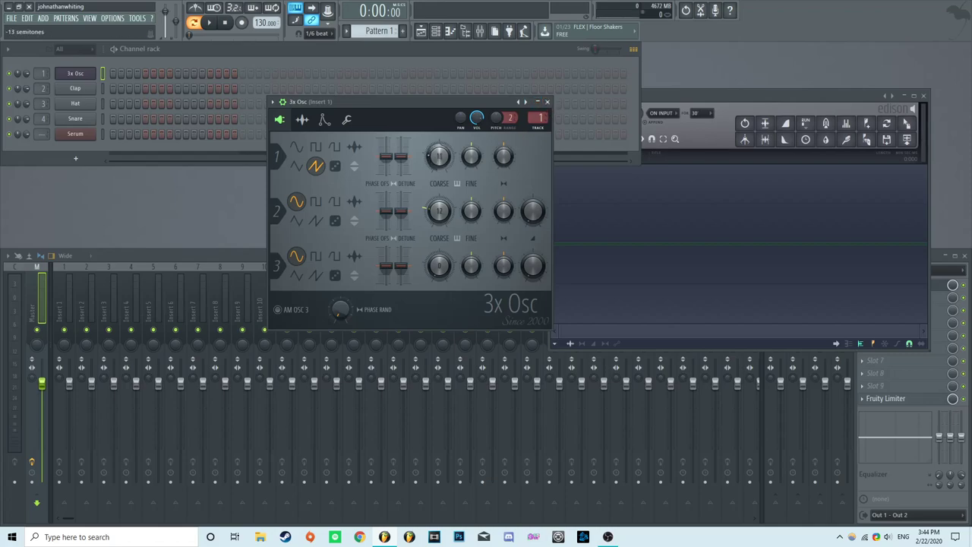
{"action": "left_click", "coordinate": [546, 101]}
{"action": "left_click", "coordinate": [79, 73]}
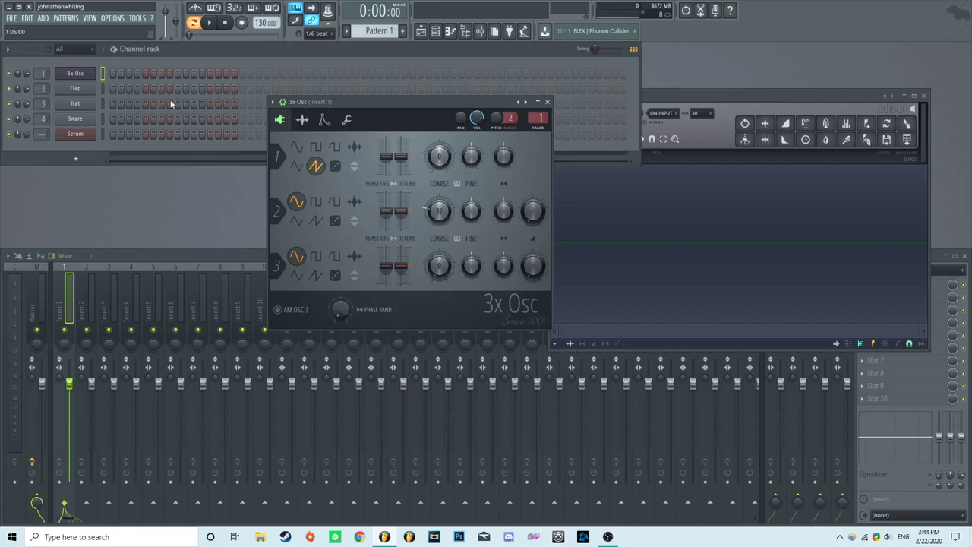
{"action": "right_click", "coordinate": [428, 163]}
{"action": "left_click", "coordinate": [143, 178]}
{"action": "left_click", "coordinate": [479, 195]}
Close 3x Osc and load Effector into Insert 1's first mixer slot
{"action": "left_click", "coordinate": [546, 101]}
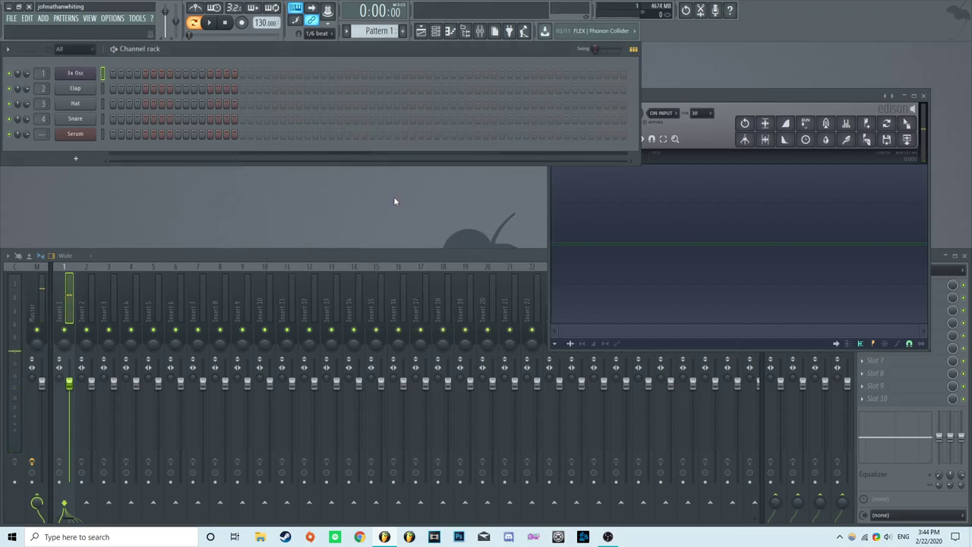
{"action": "left_click_drag", "start_coordinate": [744, 90], "coordinate": [745, 84]}
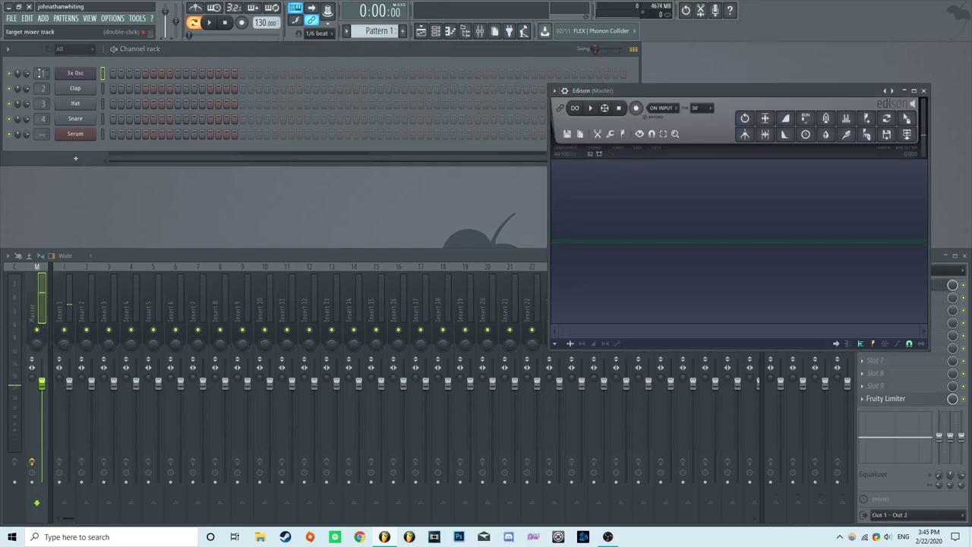
{"action": "left_click", "coordinate": [55, 293]}
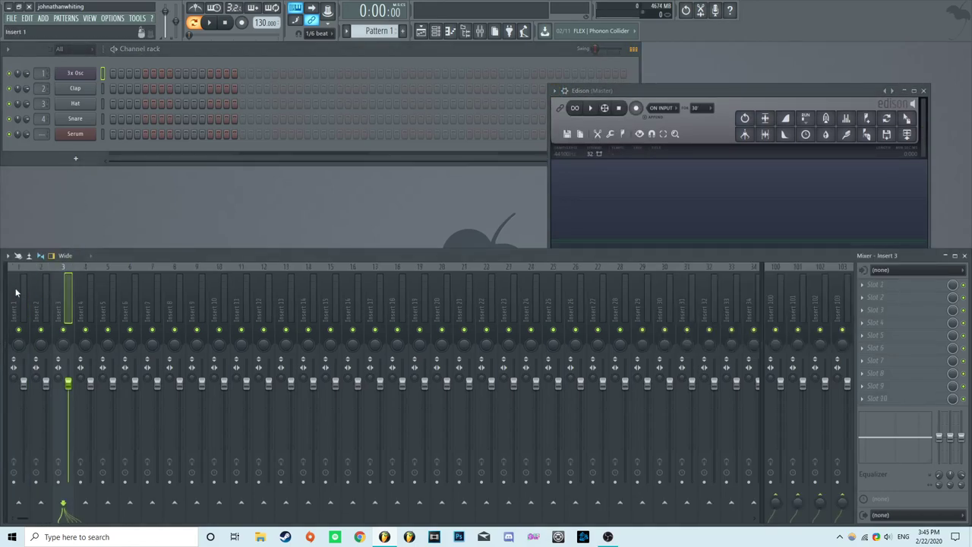
{"action": "left_click", "coordinate": [878, 291]}
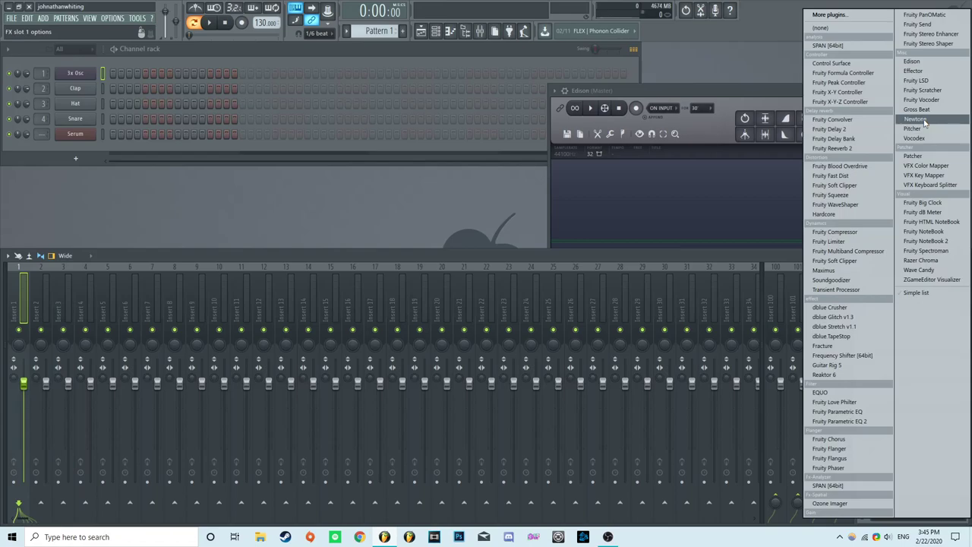
{"action": "left_click", "coordinate": [933, 72]}
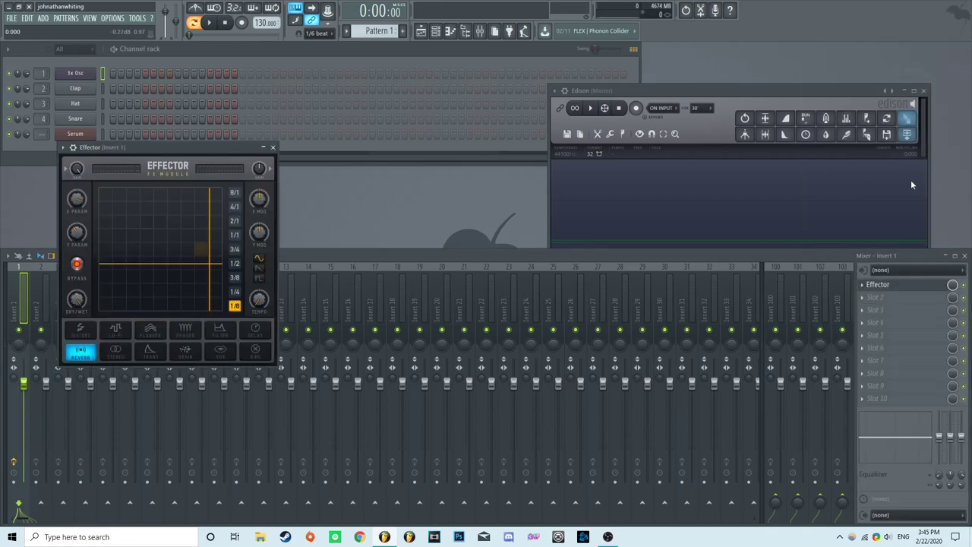
{"action": "key", "text": "F9"}
Switch the Effector to its Vox effect and place its window beside Edison
{"action": "left_click_drag", "start_coordinate": [179, 149], "coordinate": [382, 100]}
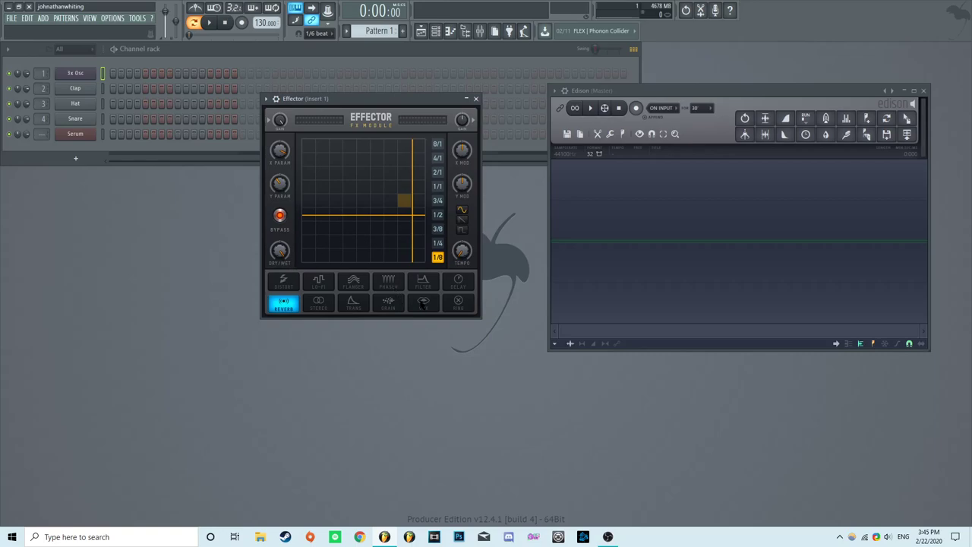
{"action": "left_click", "coordinate": [423, 302]}
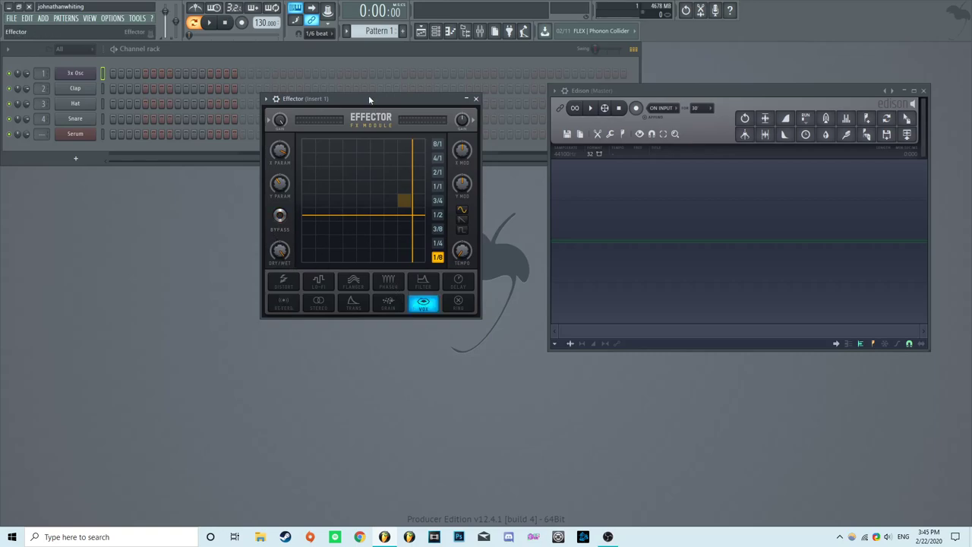
{"action": "left_click_drag", "start_coordinate": [369, 96], "coordinate": [388, 73]}
Audition Distort, Lo-Fi, Flanger and Phaser, return to Vox, and raise the XY point
{"action": "left_click", "coordinate": [294, 257]}
{"action": "left_click", "coordinate": [324, 255]}
{"action": "left_click", "coordinate": [350, 259]}
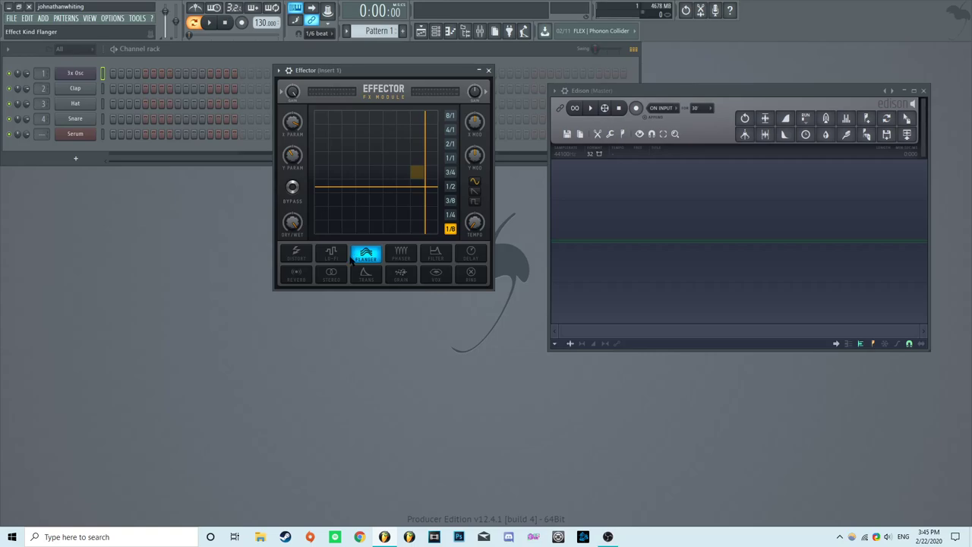
{"action": "left_click", "coordinate": [302, 258]}
{"action": "left_click", "coordinate": [326, 259]}
{"action": "left_click", "coordinate": [370, 260]}
{"action": "left_click", "coordinate": [410, 260]}
{"action": "left_click", "coordinate": [436, 275]}
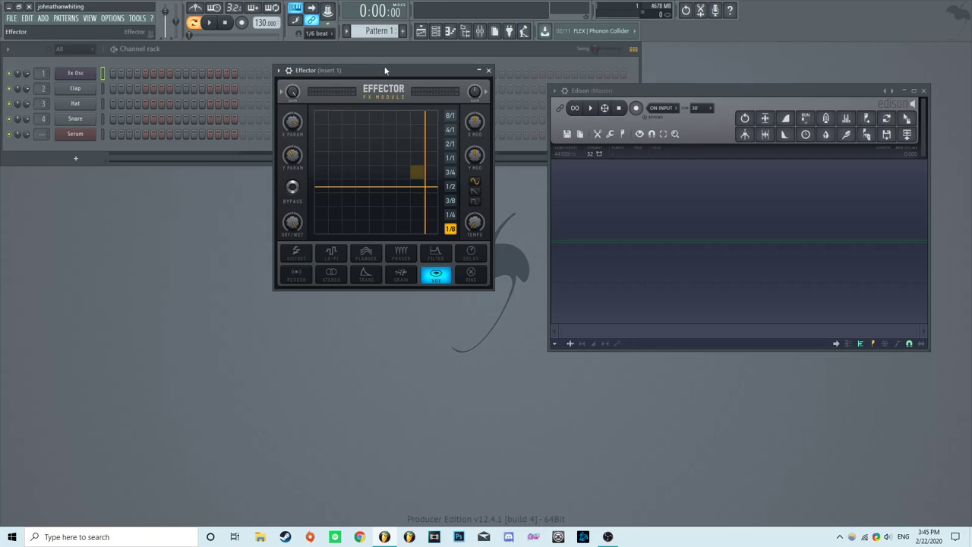
{"action": "left_click_drag", "start_coordinate": [385, 69], "coordinate": [430, 153]}
{"action": "left_click_drag", "start_coordinate": [435, 287], "coordinate": [380, 227]}
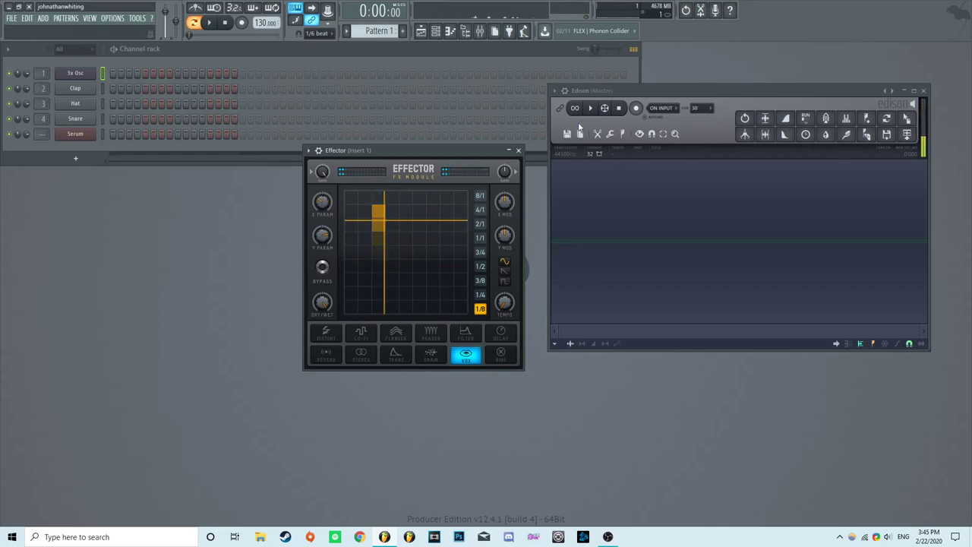
Load Fruity Multiband Compressor with a preset into Insert 1's second slot after the Effector
{"action": "left_click", "coordinate": [449, 30]}
{"action": "left_click", "coordinate": [450, 31]}
{"action": "left_click", "coordinate": [479, 31]}
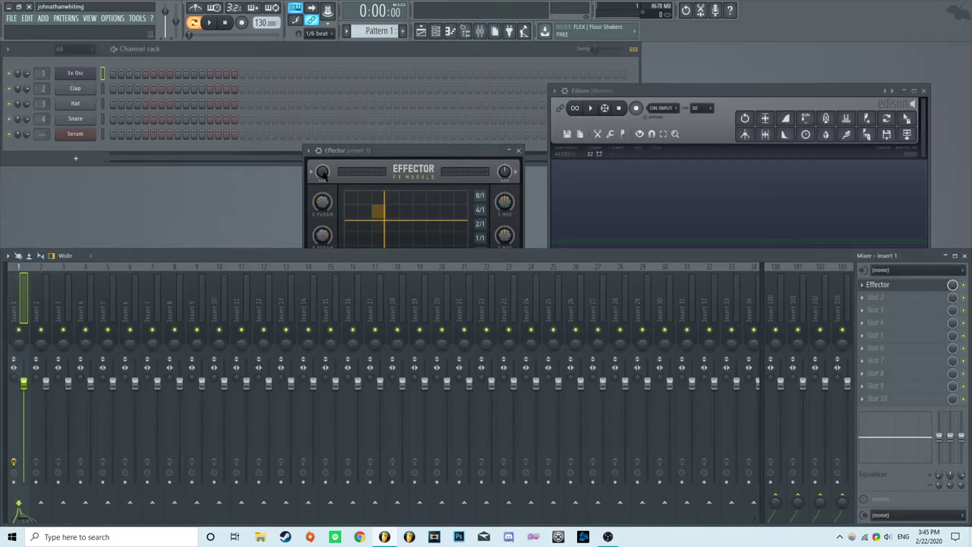
{"action": "left_click", "coordinate": [305, 197]}
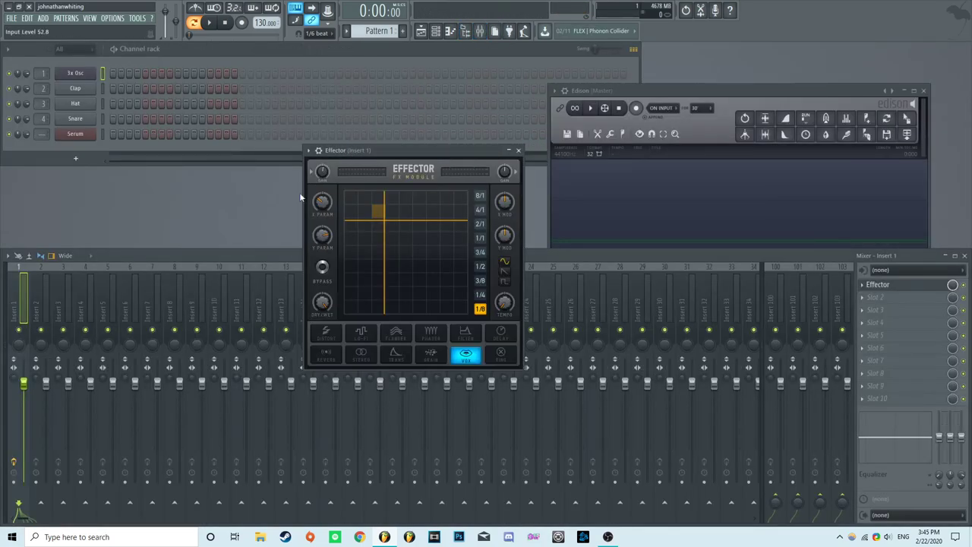
{"action": "left_click", "coordinate": [890, 299]}
{"action": "left_click", "coordinate": [861, 253]}
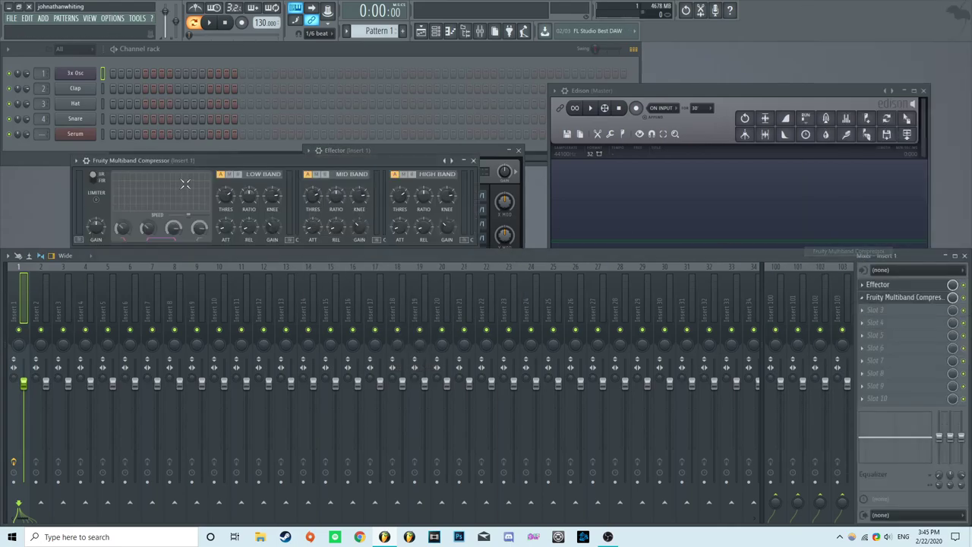
{"action": "left_click", "coordinate": [77, 160]}
{"action": "mouse_move", "coordinate": [114, 189]}
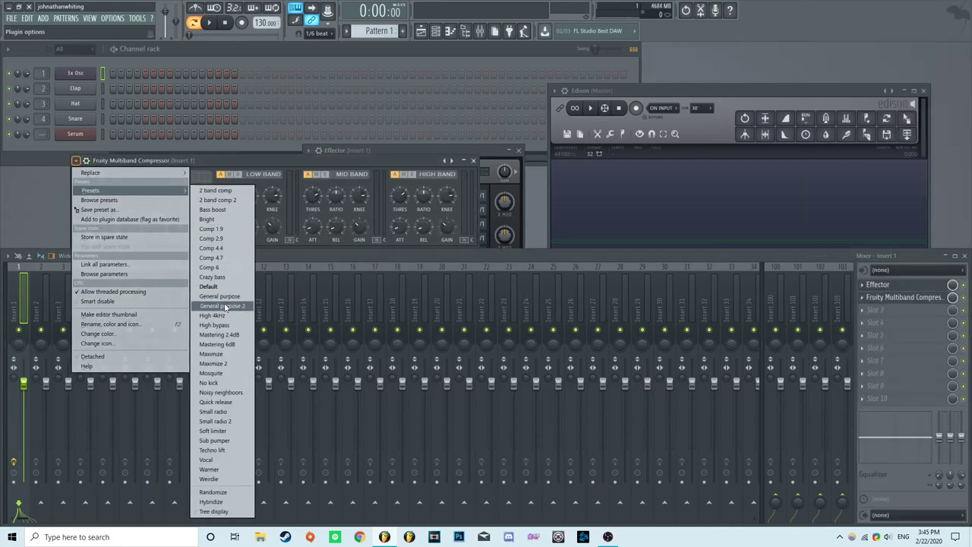
{"action": "left_click", "coordinate": [220, 305]}
{"action": "left_click", "coordinate": [473, 160]}
{"action": "left_click_drag", "start_coordinate": [476, 156], "coordinate": [378, 143]}
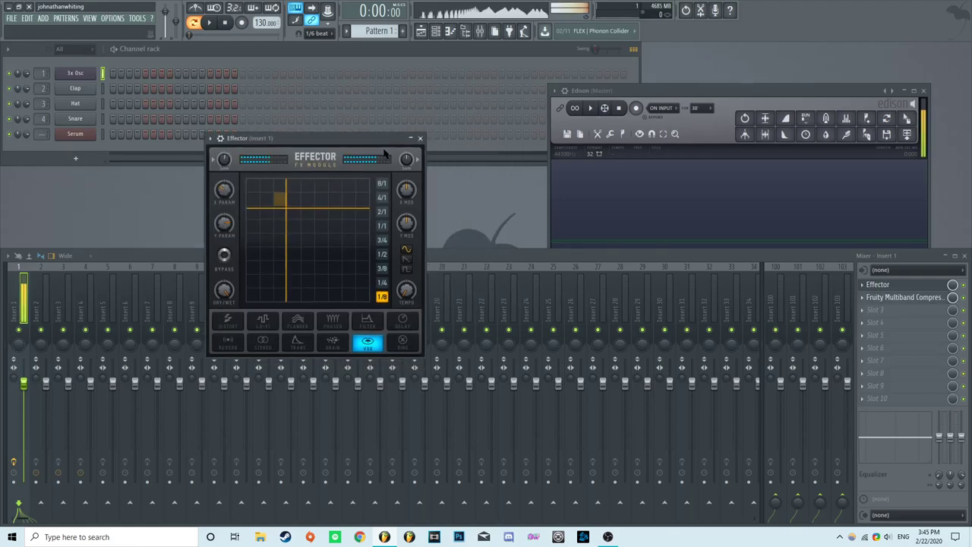
Put Edison in Insert 1's third slot and start recording while sweeping the Effector XY point
{"action": "left_click", "coordinate": [898, 310]}
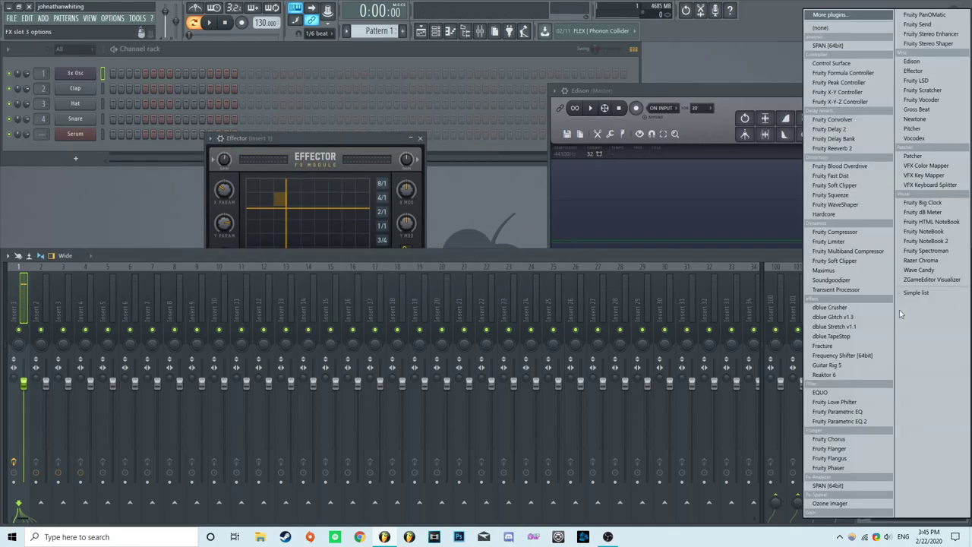
{"action": "left_click", "coordinate": [924, 65]}
{"action": "left_click", "coordinate": [922, 88]}
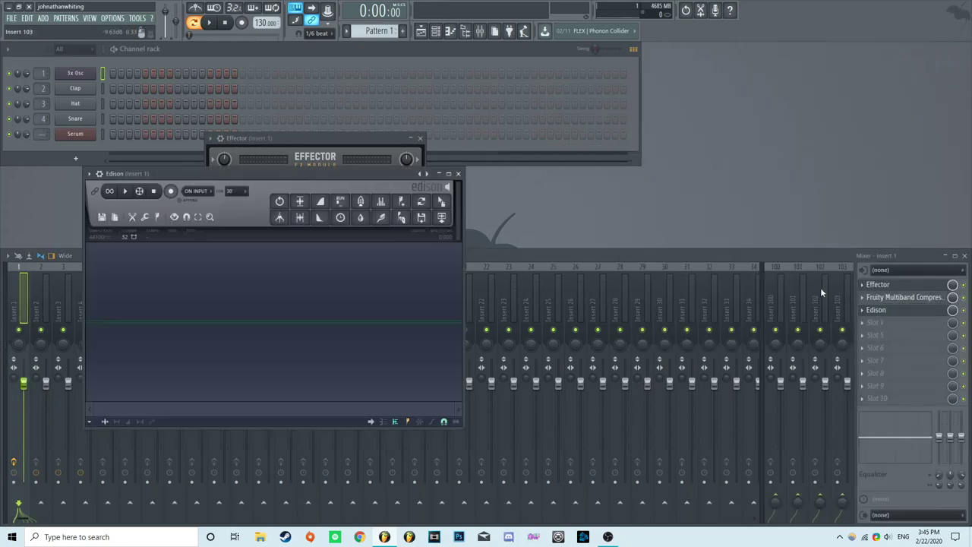
{"action": "left_click_drag", "start_coordinate": [308, 176], "coordinate": [541, 159]}
{"action": "left_click", "coordinate": [420, 138]}
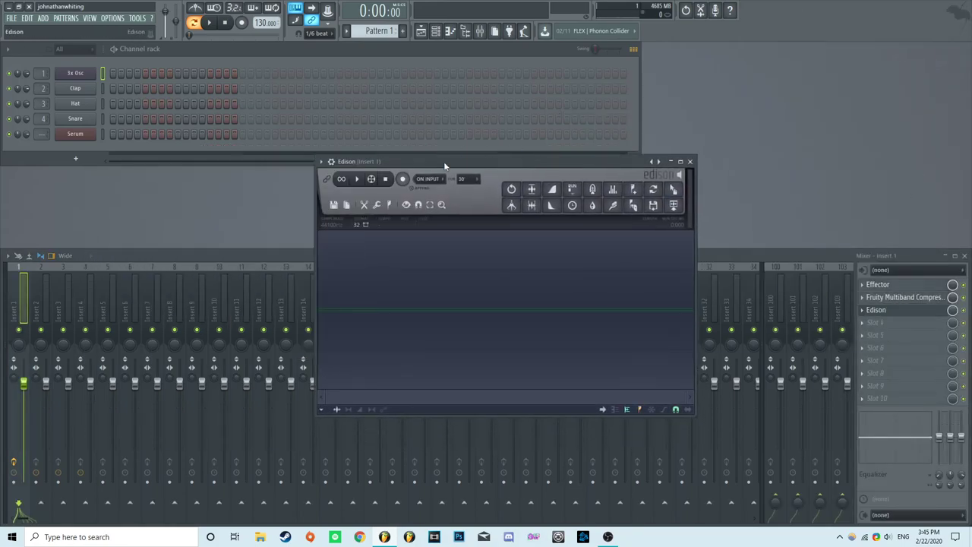
{"action": "left_click_drag", "start_coordinate": [446, 161], "coordinate": [642, 104]}
{"action": "left_click", "coordinate": [918, 285]}
{"action": "left_click", "coordinate": [569, 127]}
{"action": "mouse_move", "coordinate": [287, 207]}
{"action": "left_mouse_down"}
{"action": "mouse_move", "coordinate": [339, 209]}
{"action": "mouse_move", "coordinate": [345, 241]}
{"action": "mouse_move", "coordinate": [336, 274]}
{"action": "mouse_move", "coordinate": [310, 299]}
{"action": "mouse_move", "coordinate": [254, 288]}
{"action": "mouse_move", "coordinate": [250, 184]}
{"action": "mouse_move", "coordinate": [305, 179]}
{"action": "mouse_move", "coordinate": [352, 183]}
{"action": "mouse_move", "coordinate": [365, 195]}
{"action": "mouse_move", "coordinate": [378, 250]}
{"action": "mouse_move", "coordinate": [357, 249]}
{"action": "mouse_move", "coordinate": [369, 289]}
{"action": "mouse_move", "coordinate": [325, 307]}
{"action": "mouse_move", "coordinate": [259, 300]}
{"action": "mouse_move", "coordinate": [246, 248]}
{"action": "mouse_move", "coordinate": [260, 189]}
{"action": "mouse_move", "coordinate": [303, 178]}
{"action": "mouse_move", "coordinate": [354, 188]}
{"action": "mouse_move", "coordinate": [371, 202]}
{"action": "mouse_move", "coordinate": [374, 233]}
{"action": "mouse_move", "coordinate": [346, 296]}
{"action": "mouse_move", "coordinate": [290, 299]}
{"action": "mouse_move", "coordinate": [254, 273]}
{"action": "mouse_move", "coordinate": [254, 203]}
{"action": "mouse_move", "coordinate": [265, 187]}
{"action": "mouse_move", "coordinate": [349, 182]}
{"action": "mouse_move", "coordinate": [363, 216]}
{"action": "left_mouse_up"}
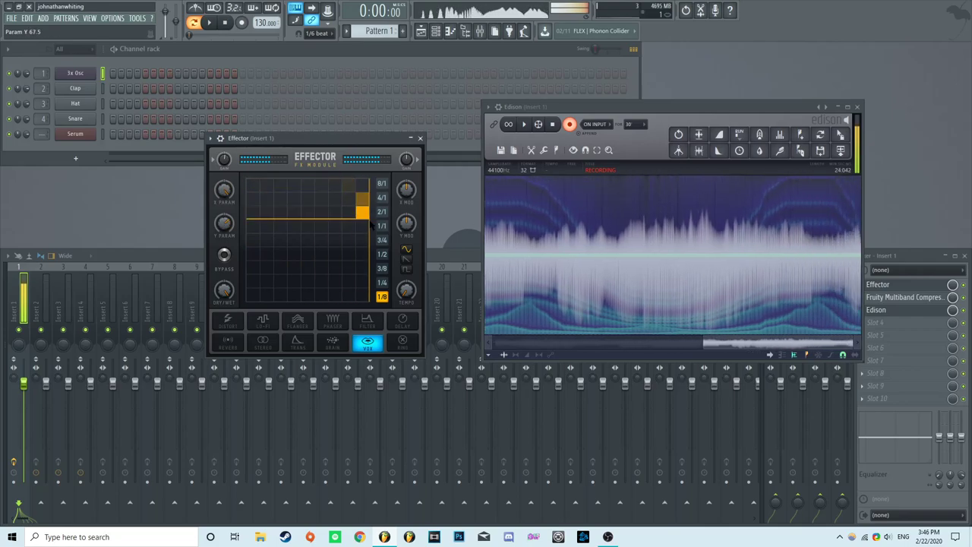
Stop the roughly 25-second Edison recording and pull the selection end slightly earlier
{"action": "left_click", "coordinate": [569, 125]}
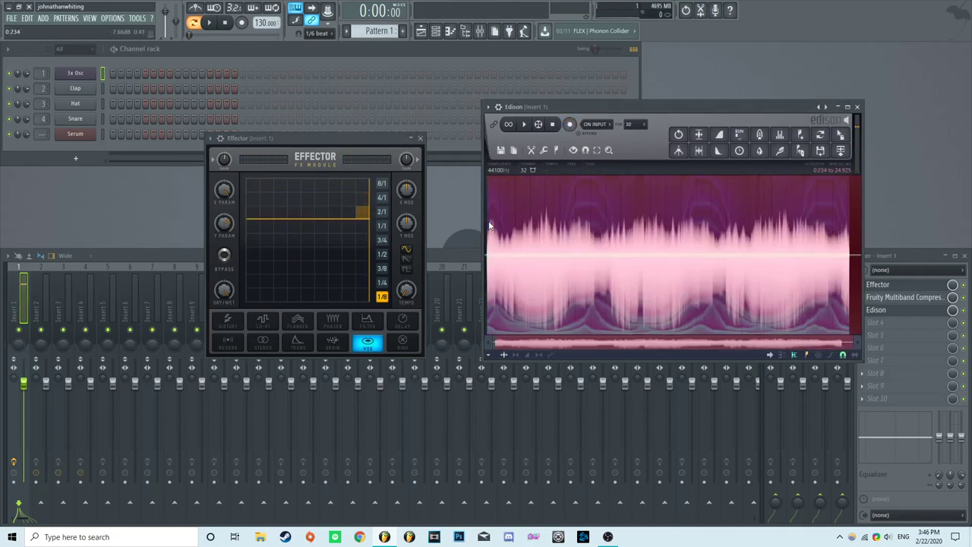
{"action": "left_click_drag", "start_coordinate": [872, 237], "coordinate": [850, 235]}
Open Serum and drop the recorded Edison sample into its noise oscillator
{"action": "left_click", "coordinate": [84, 135]}
{"action": "left_click_drag", "start_coordinate": [521, 66], "coordinate": [363, 60]}
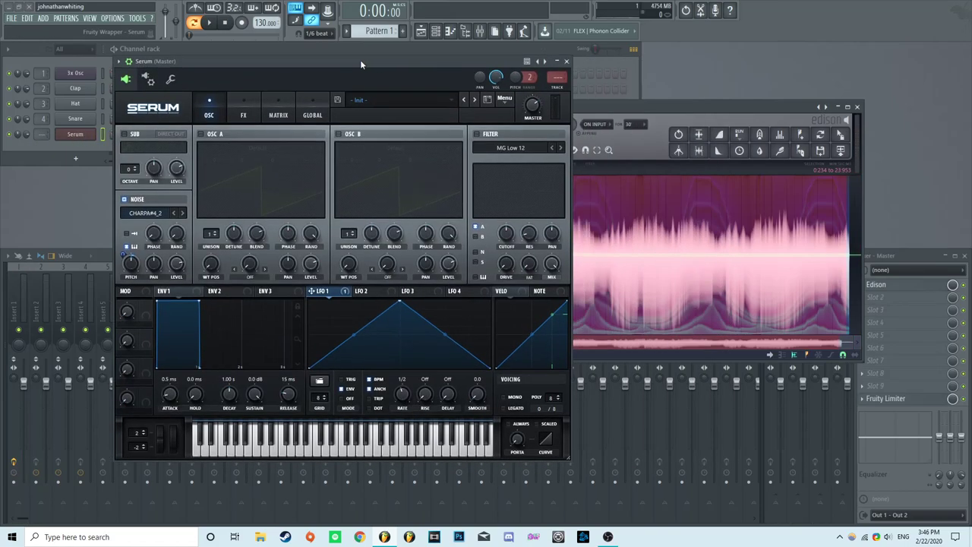
{"action": "left_click_drag", "start_coordinate": [674, 106], "coordinate": [781, 88]}
{"action": "left_click_drag", "start_coordinate": [950, 117], "coordinate": [168, 233]}
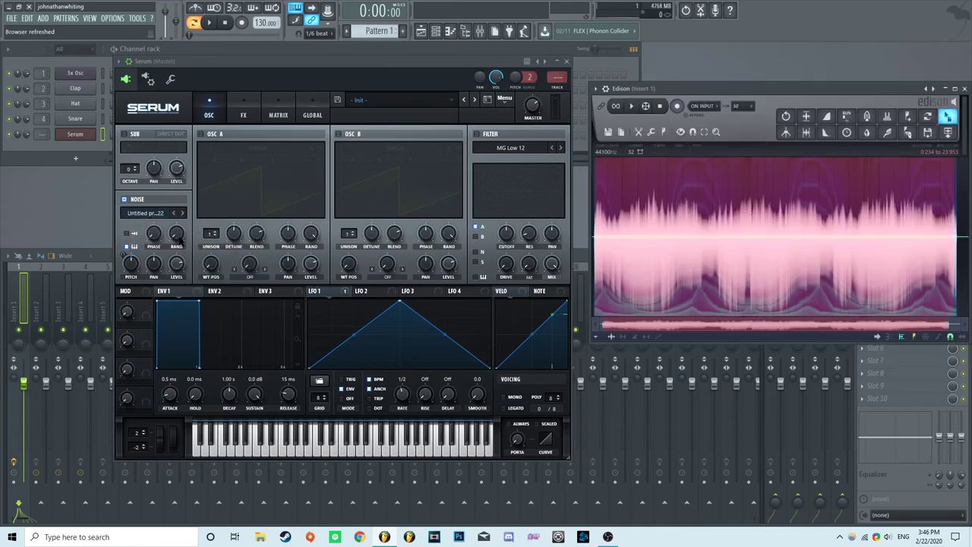
{"action": "left_click", "coordinate": [86, 226]}
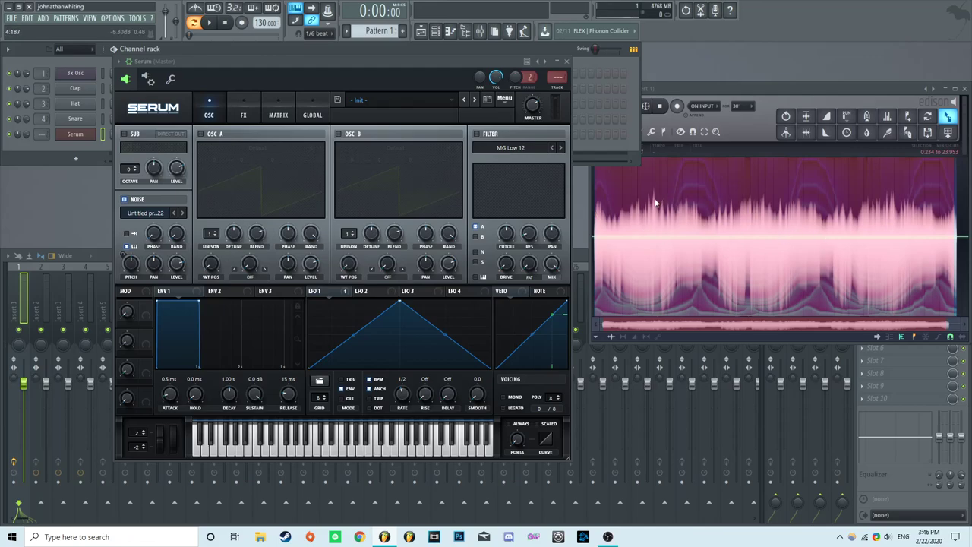
Audition the Edison recording from a few different points, then close Edison
{"action": "left_click", "coordinate": [743, 89]}
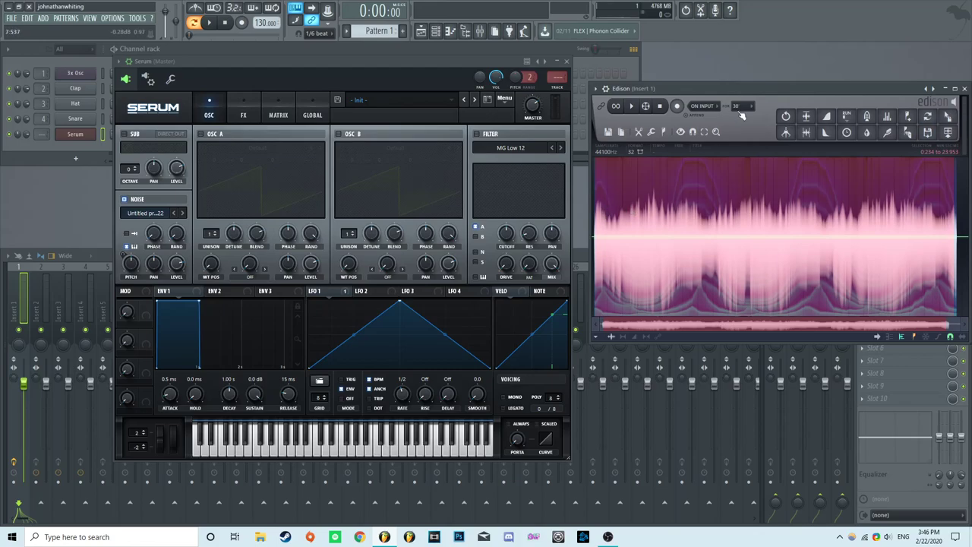
{"action": "left_click_drag", "start_coordinate": [770, 112], "coordinate": [754, 92]}
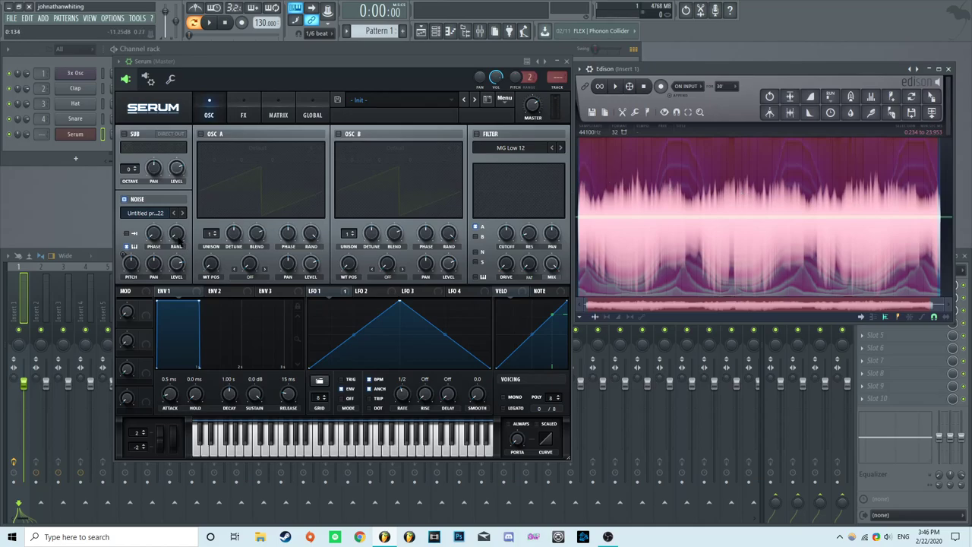
{"action": "mouse_move", "coordinate": [176, 238]}
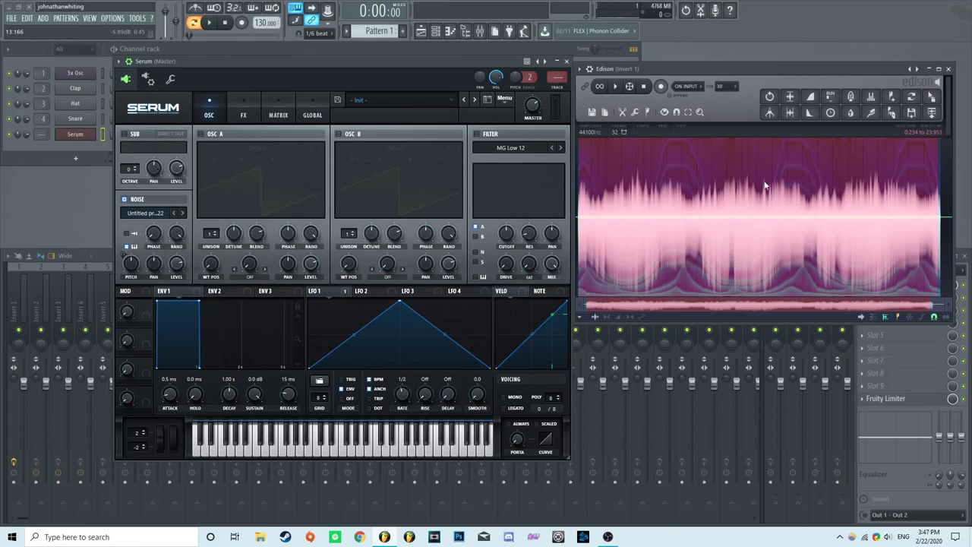
{"action": "left_click", "coordinate": [877, 180]}
{"action": "left_click", "coordinate": [669, 174]}
{"action": "left_click", "coordinate": [789, 186]}
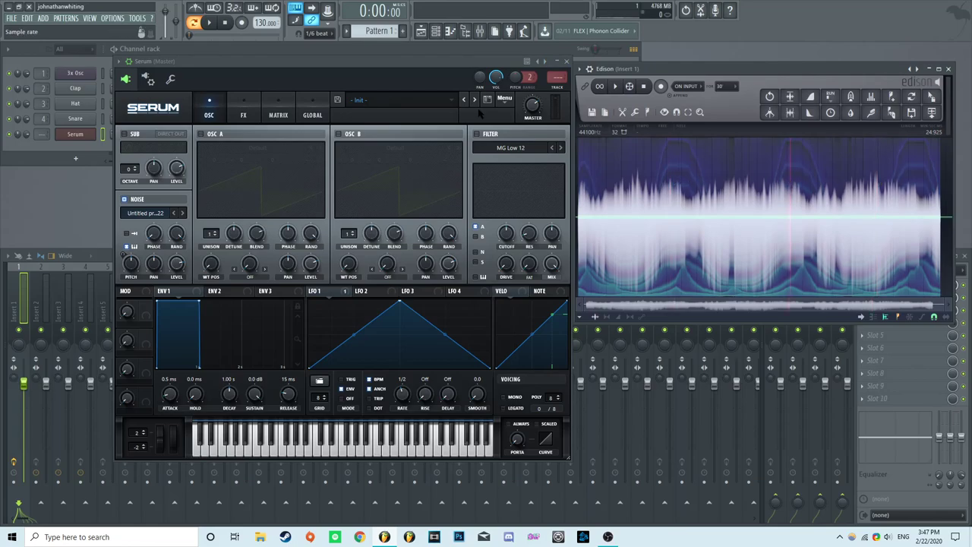
{"action": "left_click", "coordinate": [948, 69]}
Arrange the Serum window, close the Effector window and play a test note
{"action": "left_click_drag", "start_coordinate": [403, 66], "coordinate": [492, 68]}
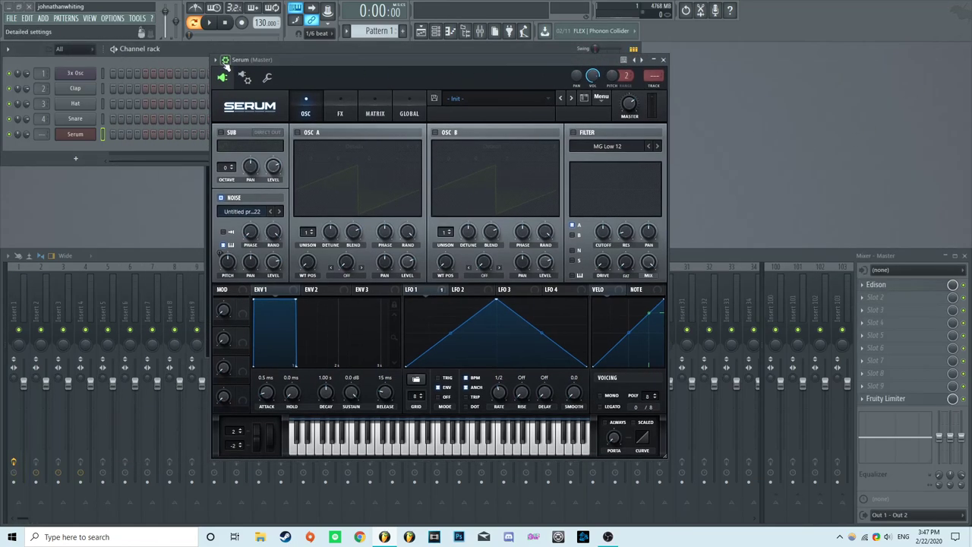
{"action": "left_click", "coordinate": [224, 60]}
{"action": "left_click", "coordinate": [180, 216]}
{"action": "left_click_drag", "start_coordinate": [453, 66], "coordinate": [641, 83]}
{"action": "left_click_drag", "start_coordinate": [315, 168], "coordinate": [257, 70]}
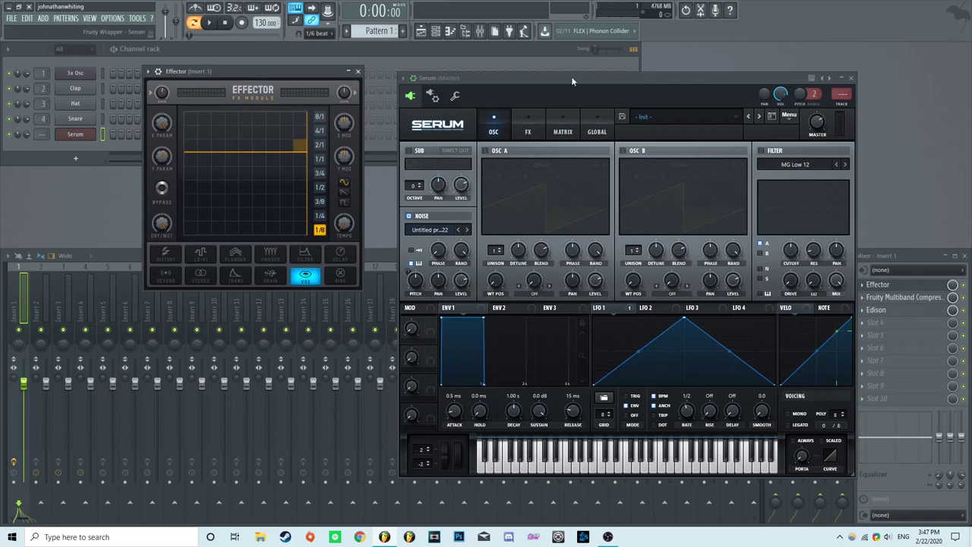
{"action": "left_click_drag", "start_coordinate": [571, 76], "coordinate": [559, 48]}
{"action": "left_click_drag", "start_coordinate": [269, 68], "coordinate": [242, 76]}
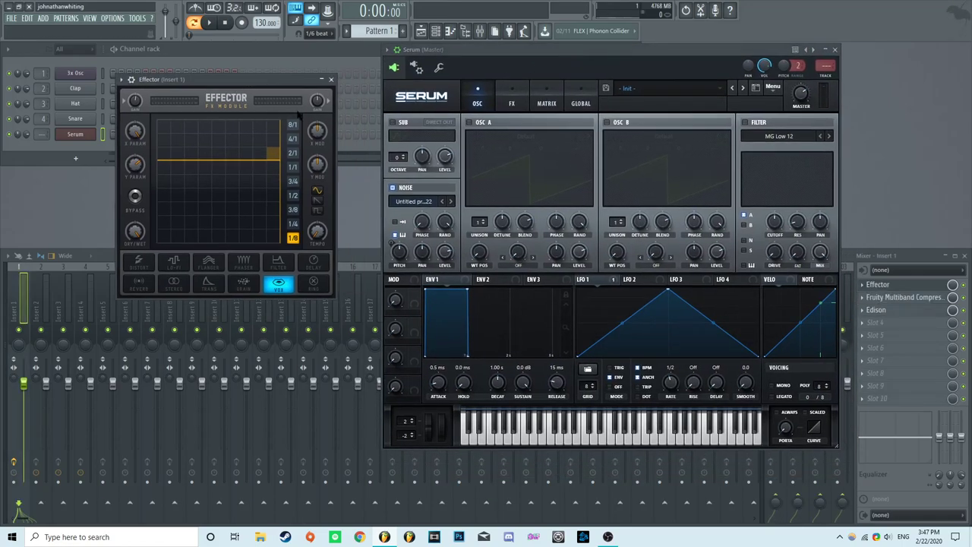
{"action": "left_click", "coordinate": [330, 80]}
{"action": "key", "text": "q"}
{"action": "key", "text": "q"}
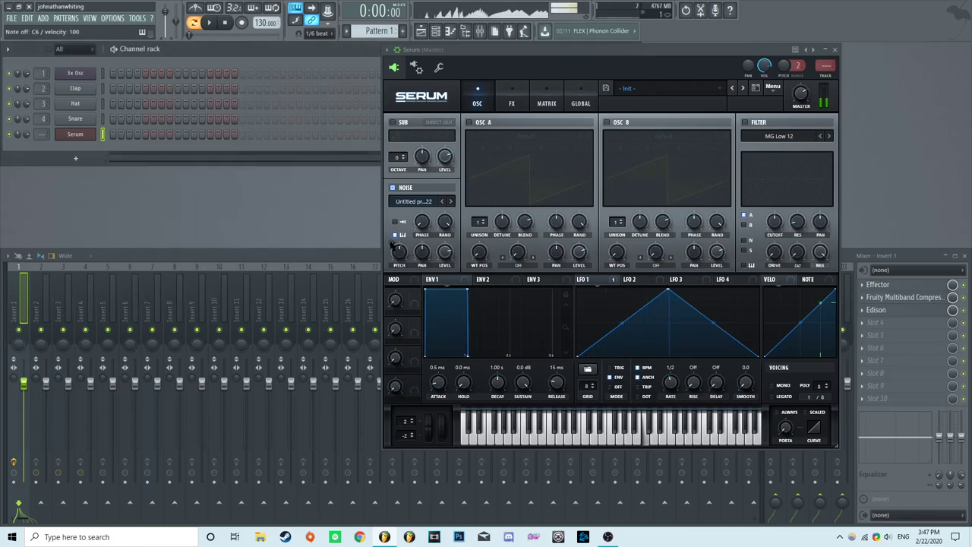
Remove all modulators from Serum's noise pitch and play a test note
{"action": "right_click", "coordinate": [396, 246]}
{"action": "left_click", "coordinate": [430, 294]}
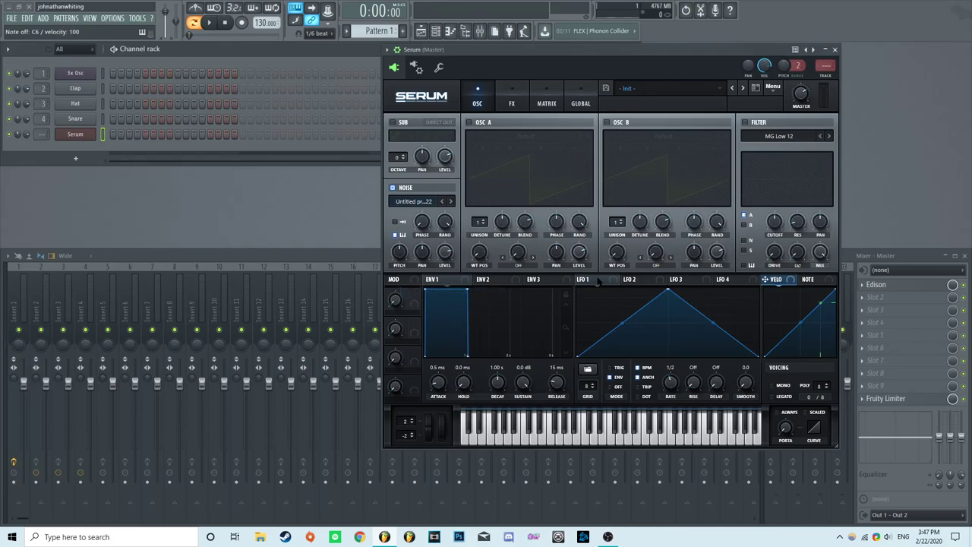
{"action": "key", "text": "q"}
{"action": "key", "text": "q"}
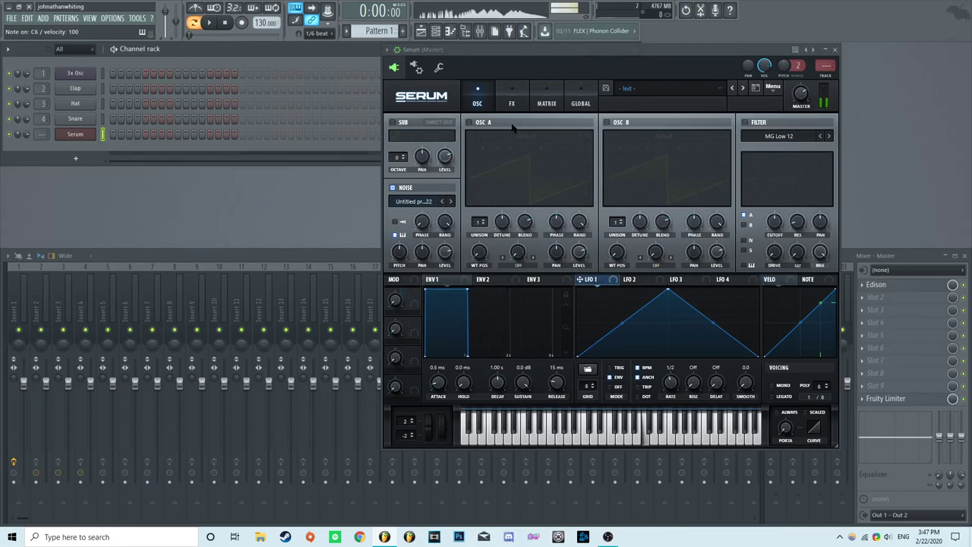
Enable Serum's compressor effect with its gain raised to 11.9 dB
{"action": "left_click", "coordinate": [510, 98]}
{"action": "left_click", "coordinate": [395, 216]}
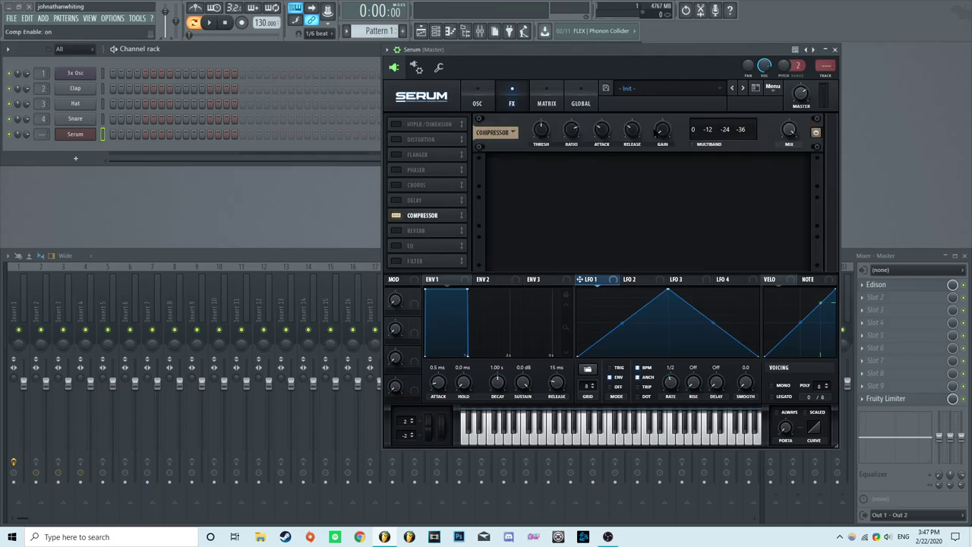
{"action": "left_click_drag", "start_coordinate": [658, 130], "coordinate": [657, 100]}
Make LFO 1 a rising ramp on noise pitch at a 4-bar rate and audition it
{"action": "left_click", "coordinate": [490, 101]}
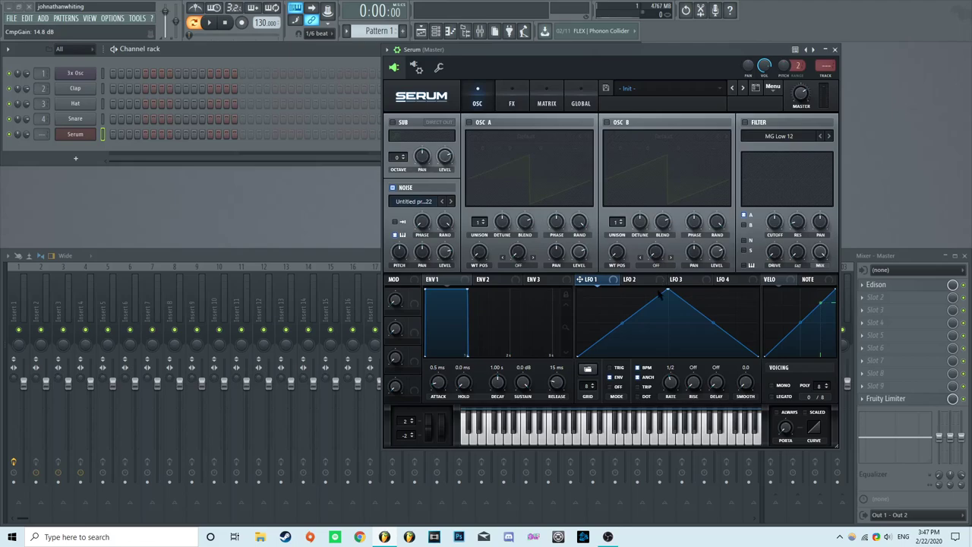
{"action": "left_click_drag", "start_coordinate": [666, 291], "coordinate": [758, 289]}
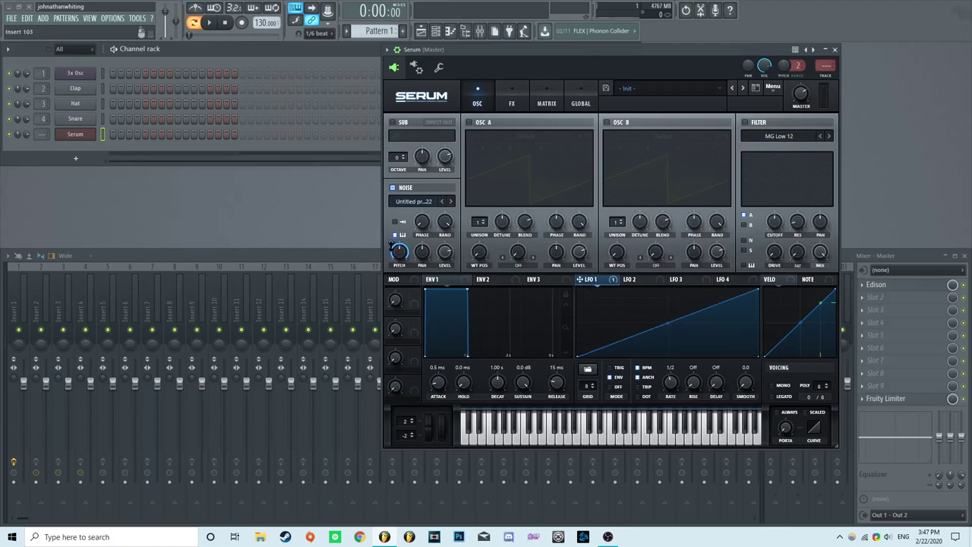
{"action": "left_click_drag", "start_coordinate": [390, 246], "coordinate": [391, 244]}
{"action": "key", "text": "a"}
{"action": "left_click_drag", "start_coordinate": [670, 381], "coordinate": [673, 403]}
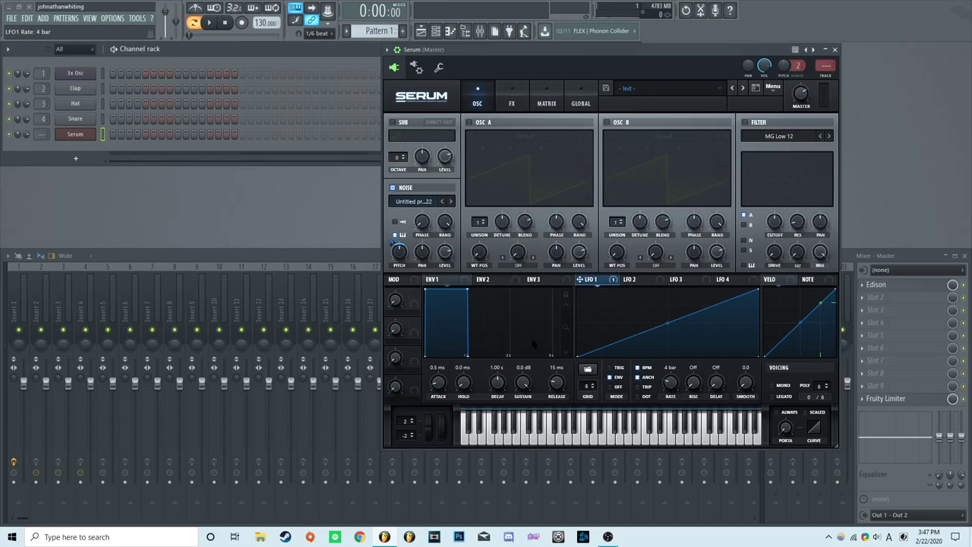
{"action": "key", "text": "z"}
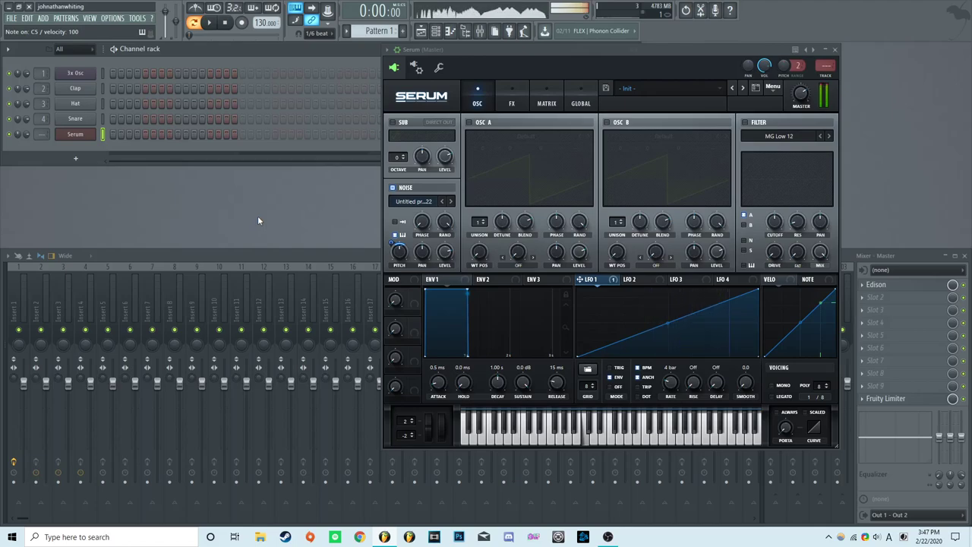
Enable Delay and Reverb, narrow the delay band, set right time 1/8 and Ping-Pong
{"action": "left_click", "coordinate": [511, 103]}
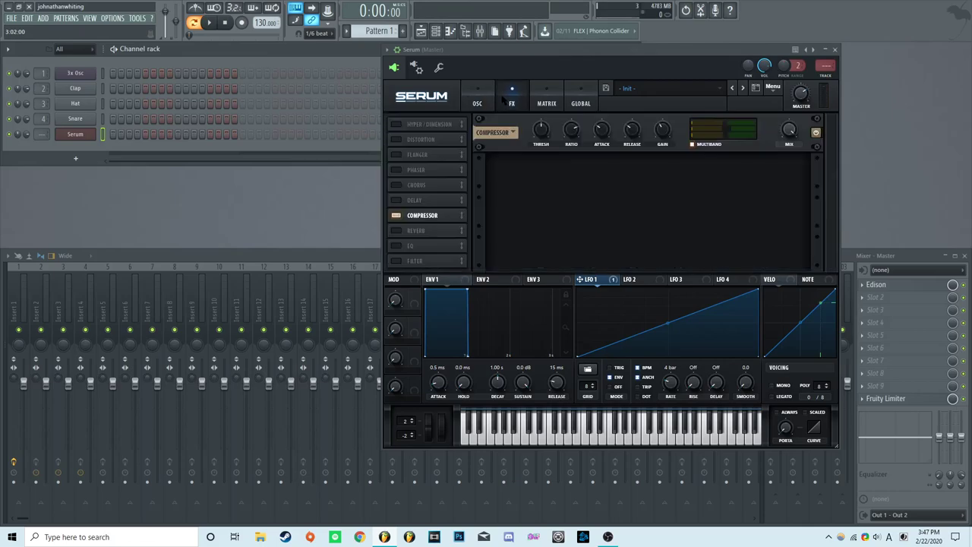
{"action": "left_click", "coordinate": [396, 200]}
{"action": "left_click", "coordinate": [397, 231]}
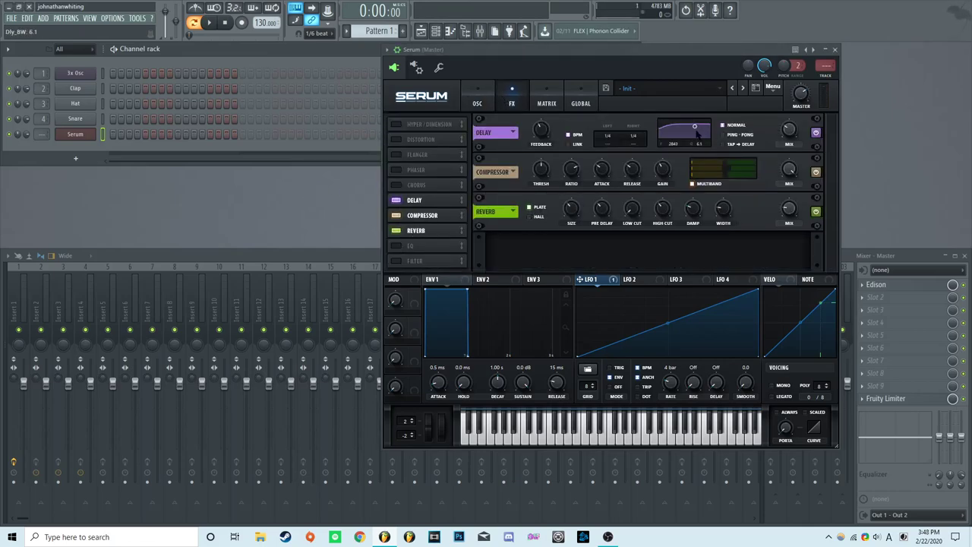
{"action": "left_click_drag", "start_coordinate": [684, 126], "coordinate": [688, 136]}
{"action": "left_click", "coordinate": [633, 138]}
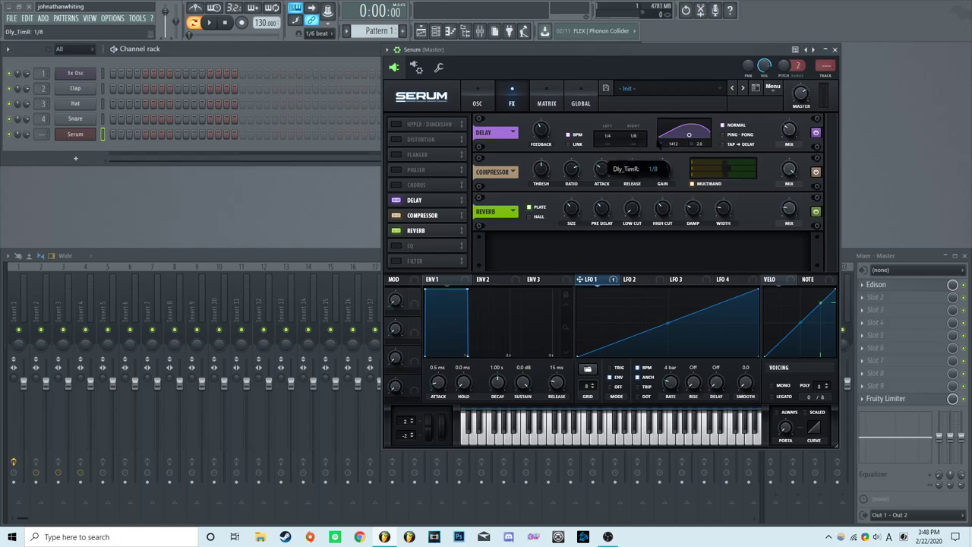
{"action": "left_click", "coordinate": [730, 135]}
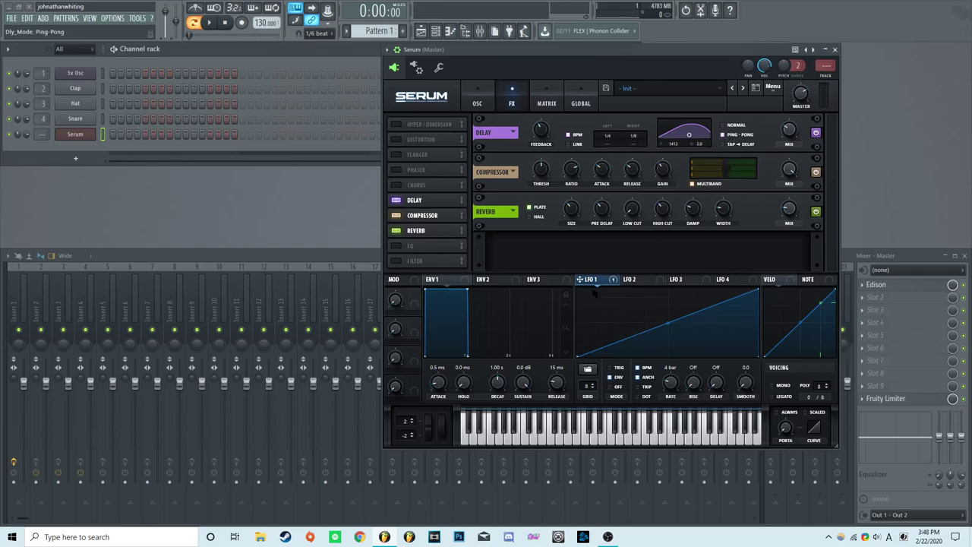
Modulate both the delay mix and reverb mix with LFO 1
{"action": "left_click_drag", "start_coordinate": [580, 279], "coordinate": [786, 133]}
{"action": "left_click_drag", "start_coordinate": [793, 213], "coordinate": [790, 211]}
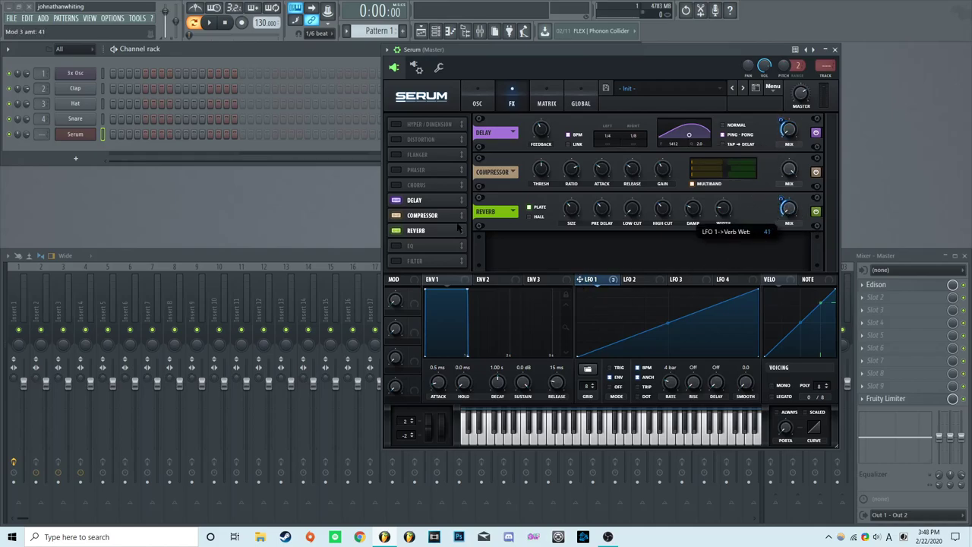
{"action": "left_click", "coordinate": [477, 99]}
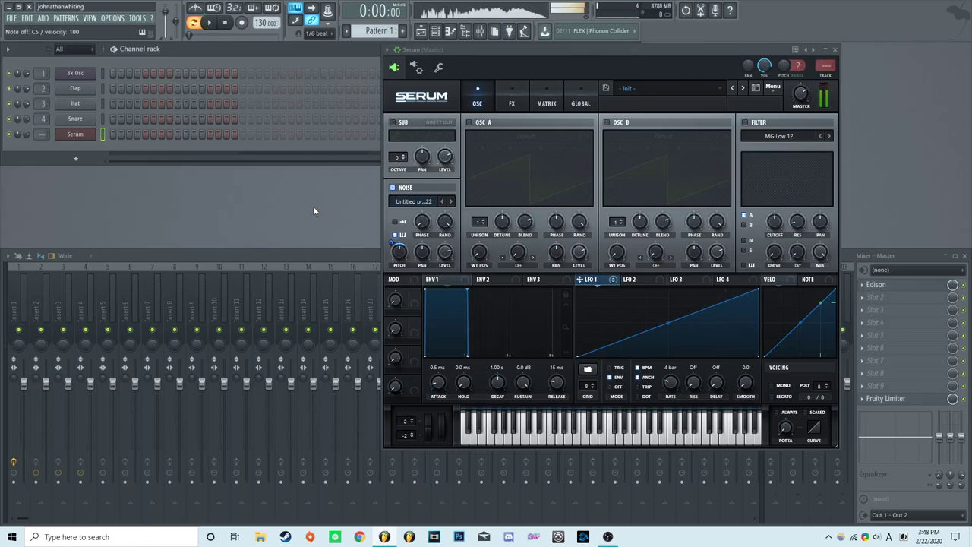
{"action": "left_click", "coordinate": [507, 91]}
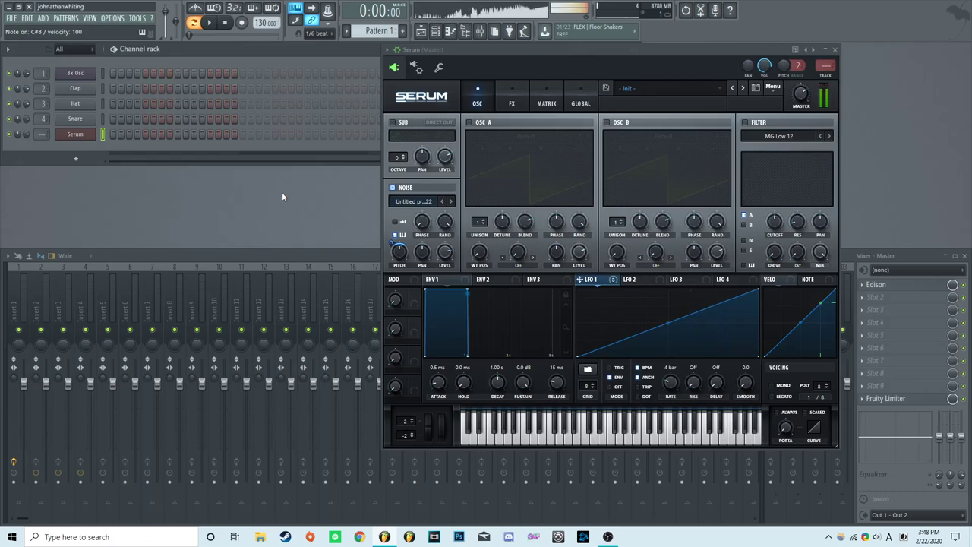
Remove the LFO 1 modulation from Serum's noise pitch
{"action": "left_click", "coordinate": [511, 101]}
{"action": "left_click", "coordinate": [477, 101]}
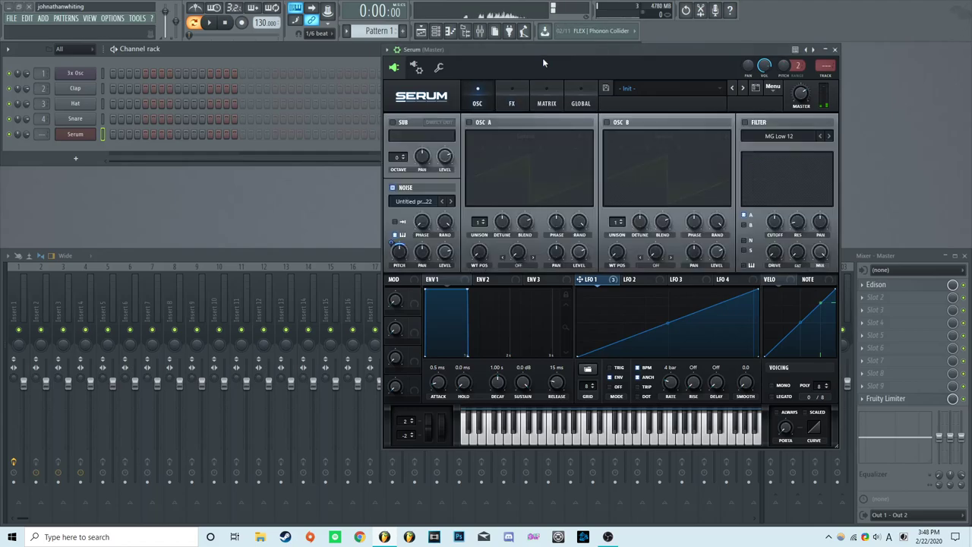
{"action": "left_click_drag", "start_coordinate": [544, 60], "coordinate": [407, 84]}
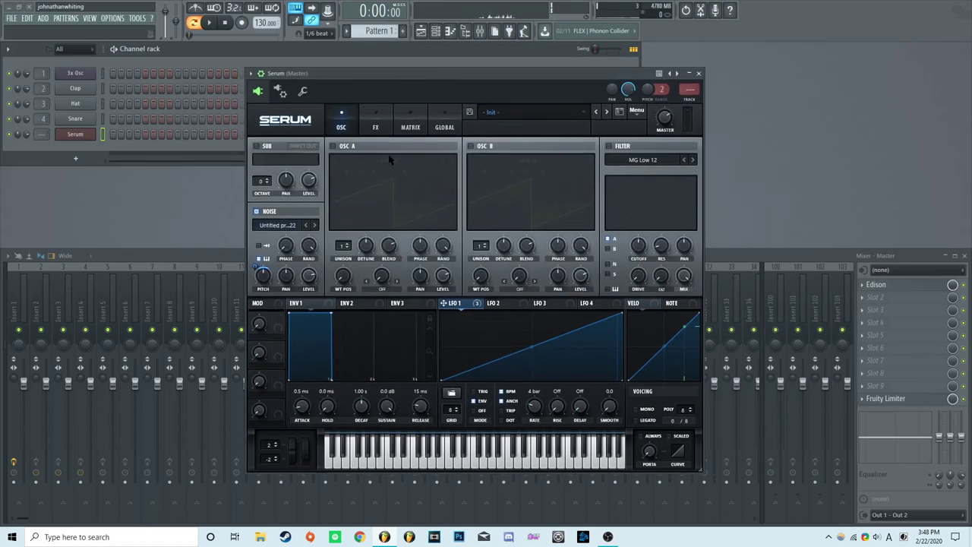
{"action": "right_click", "coordinate": [255, 270]}
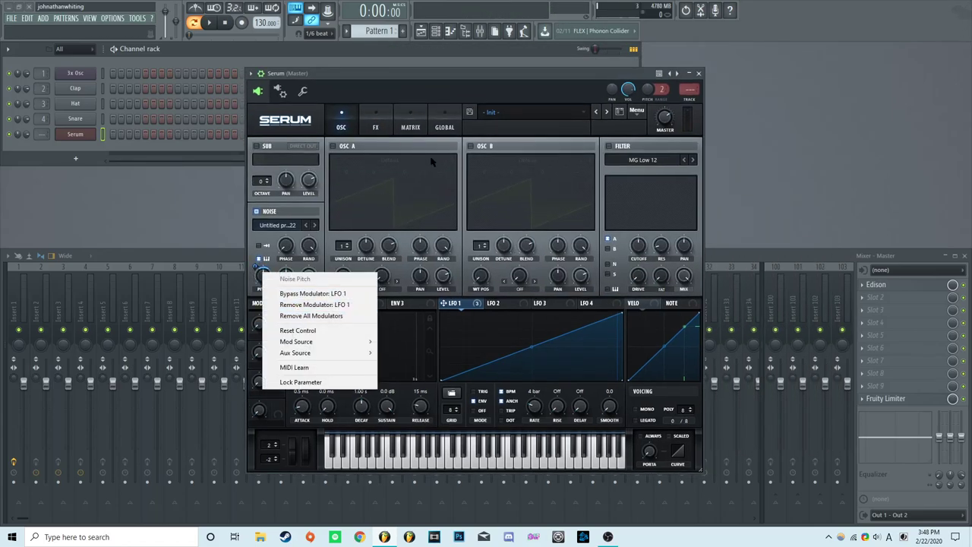
{"action": "left_click", "coordinate": [484, 74]}
{"action": "left_click_drag", "start_coordinate": [484, 74], "coordinate": [488, 62]}
{"action": "left_click", "coordinate": [437, 103]}
{"action": "left_click", "coordinate": [403, 103]}
{"action": "right_click", "coordinate": [319, 242]}
{"action": "left_click", "coordinate": [353, 283]}
Turn on Serum's filter, route the noise through it, and browse the filter types
{"action": "left_click", "coordinate": [671, 126]}
{"action": "left_click", "coordinate": [673, 243]}
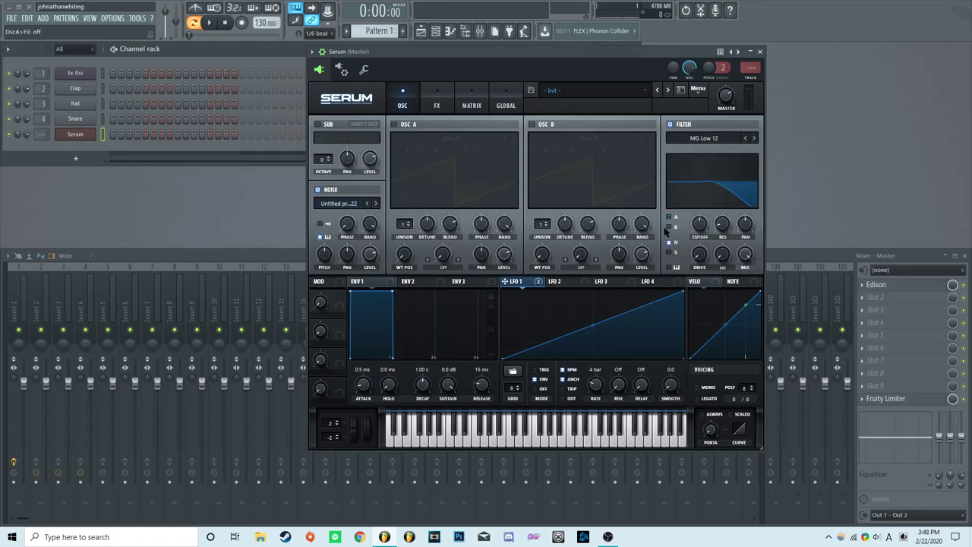
{"action": "left_click", "coordinate": [693, 137]}
{"action": "mouse_move", "coordinate": [697, 171]}
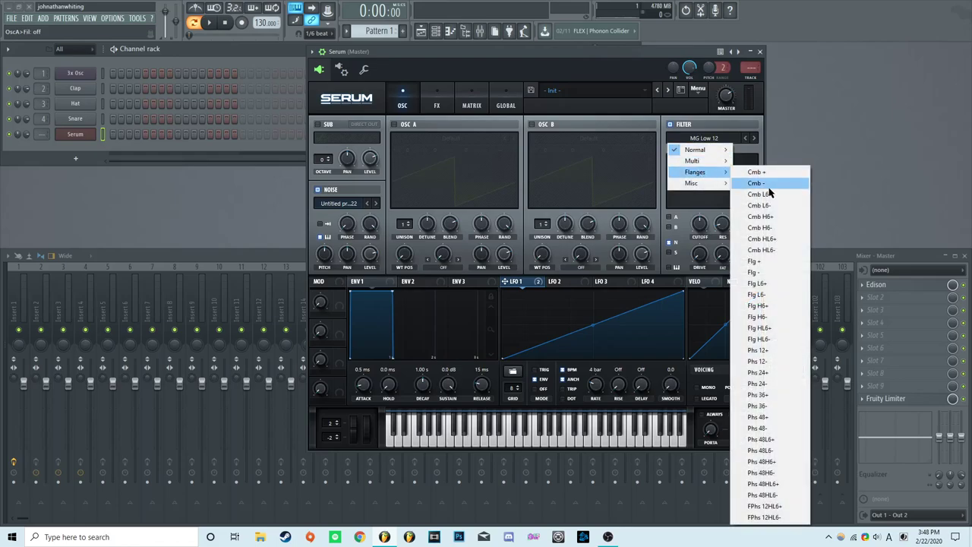
{"action": "left_click", "coordinate": [296, 215]}
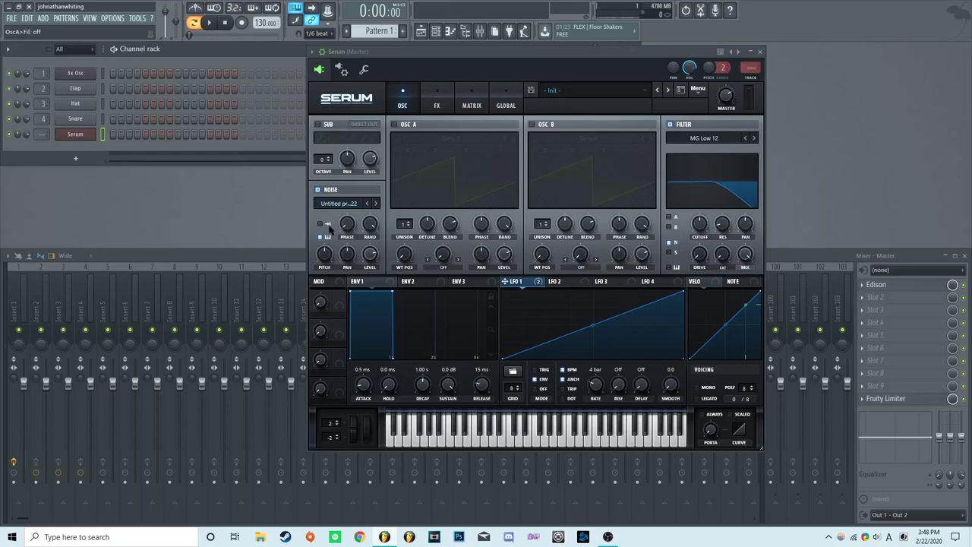
{"action": "left_click", "coordinate": [699, 144]}
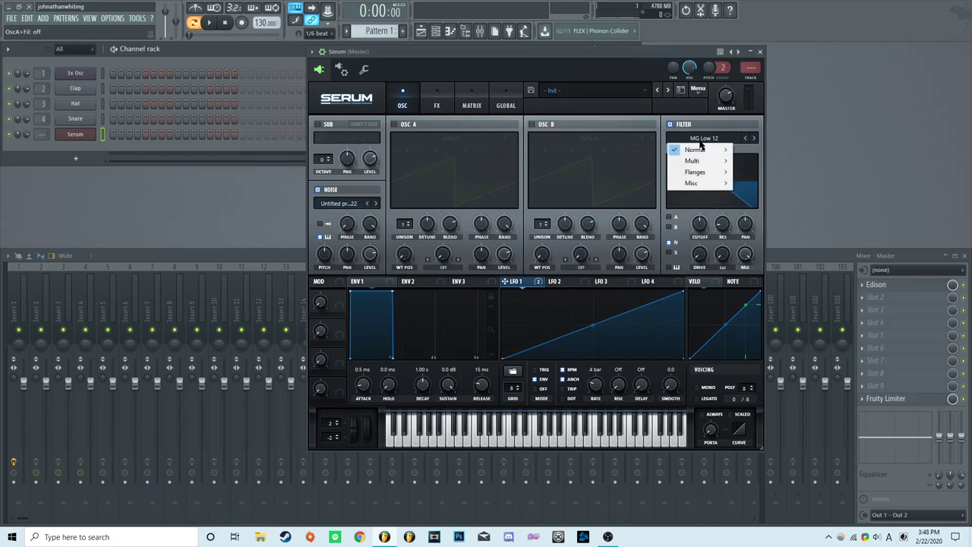
{"action": "mouse_move", "coordinate": [694, 171]}
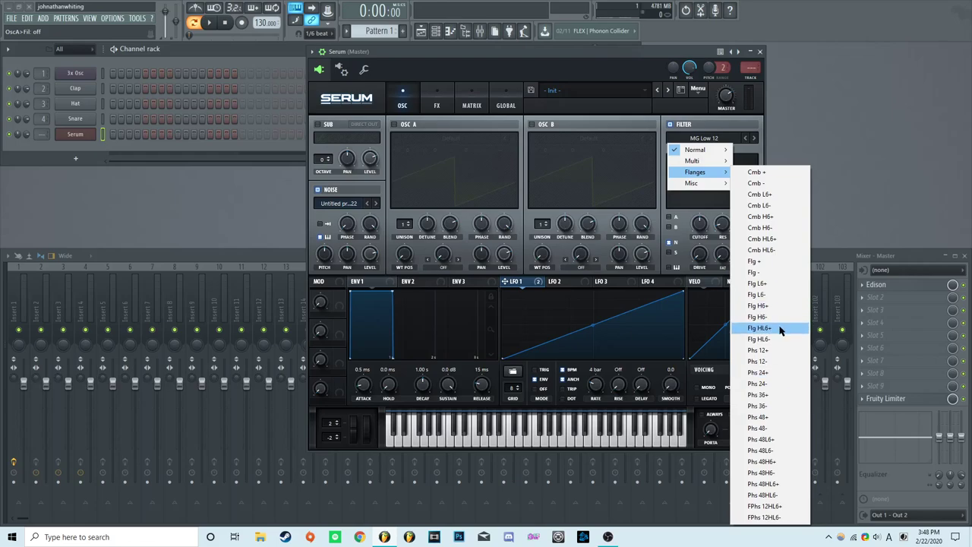
Choose the Phs 36+ filter type, lower cutoff to 667 Hz, and check LFO 2
{"action": "left_click", "coordinate": [784, 397]}
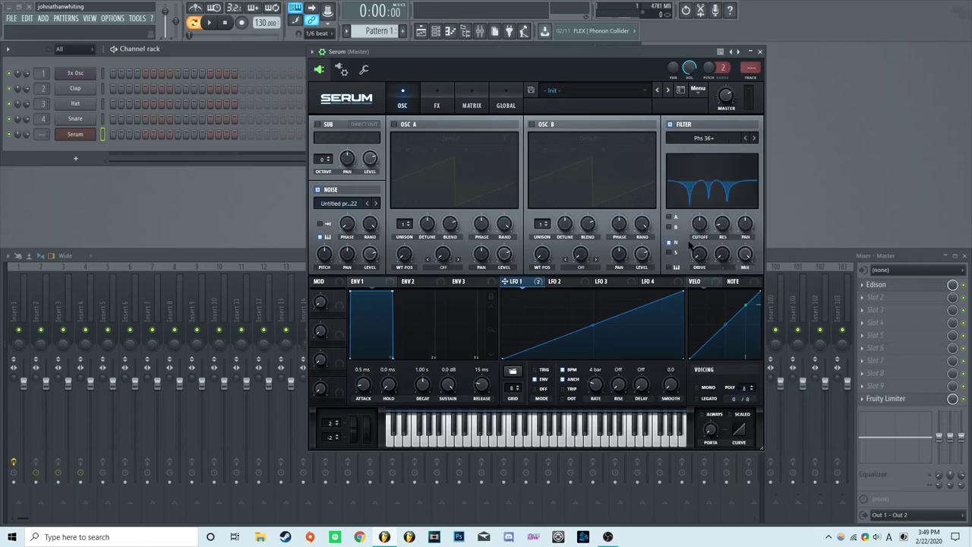
{"action": "left_click_drag", "start_coordinate": [699, 222], "coordinate": [699, 217]}
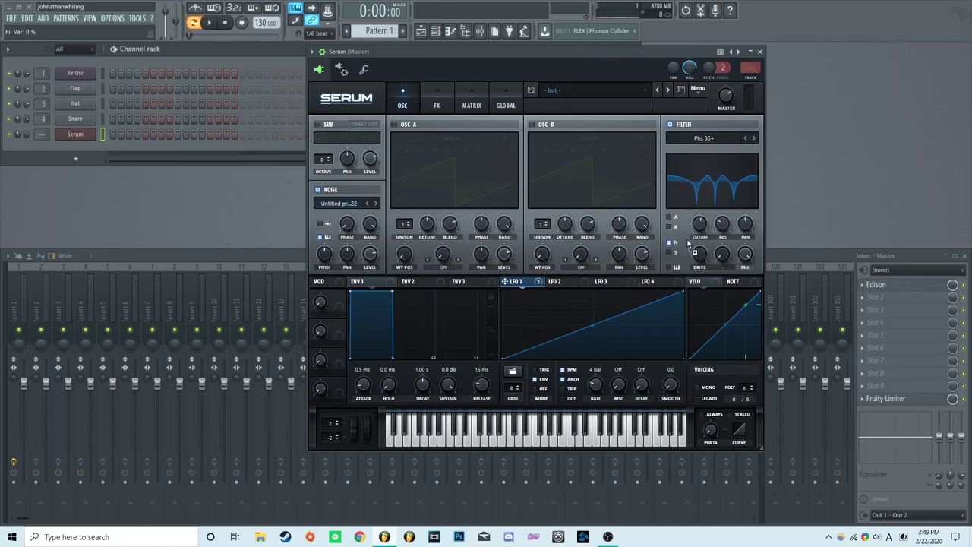
{"action": "left_click", "coordinate": [560, 280]}
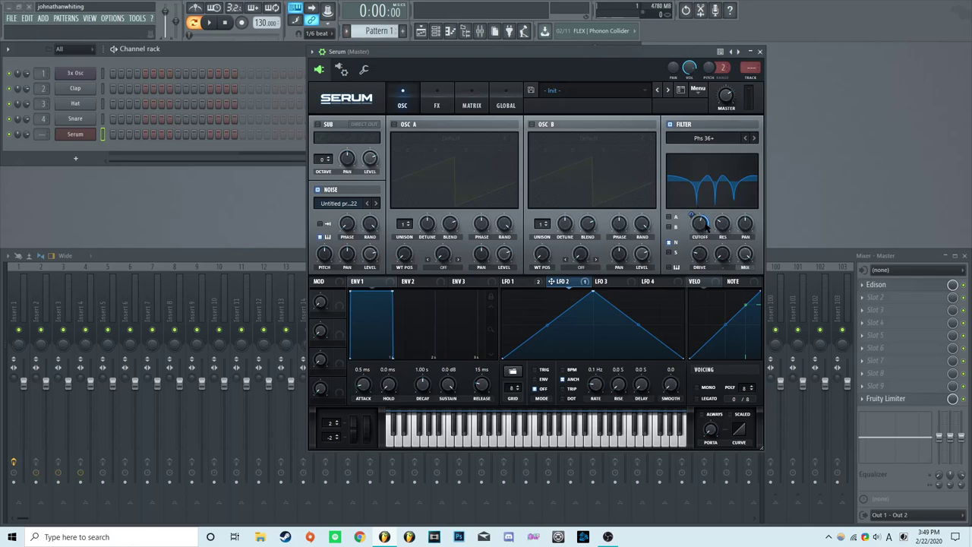
{"action": "key", "text": "e"}
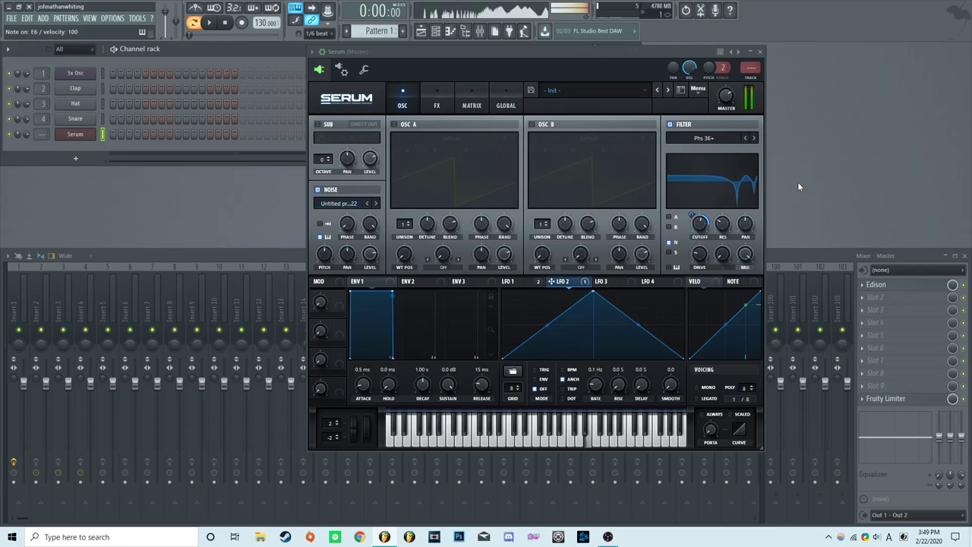
Turn down Serum's master volume, switch the patch to mono, and audition several notes
{"action": "left_click_drag", "start_coordinate": [725, 96], "coordinate": [725, 106]}
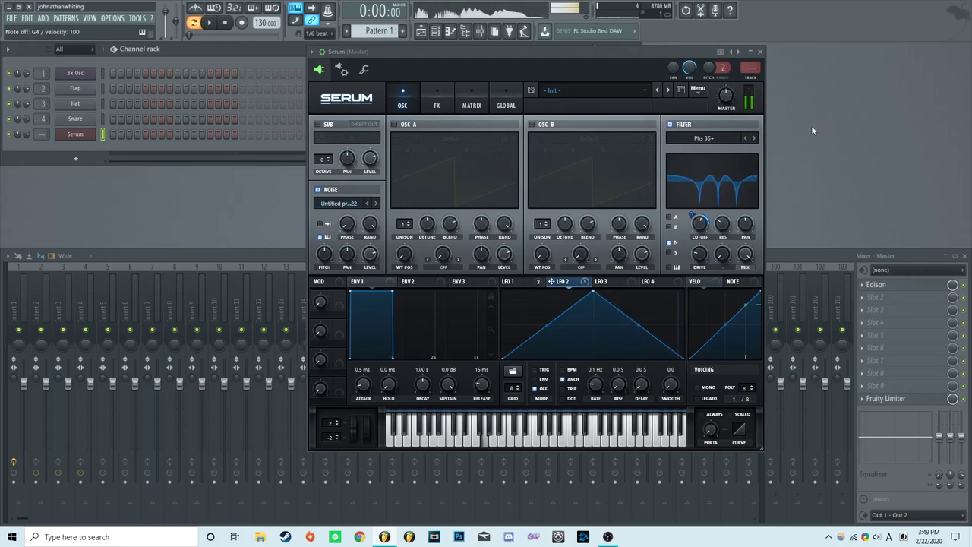
{"action": "key", "text": "h"}
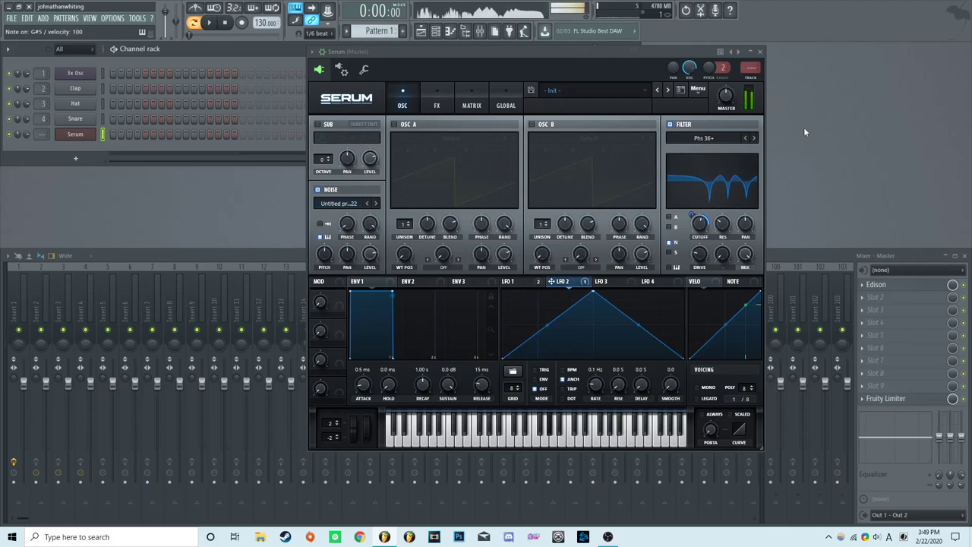
{"action": "left_click", "coordinate": [698, 388]}
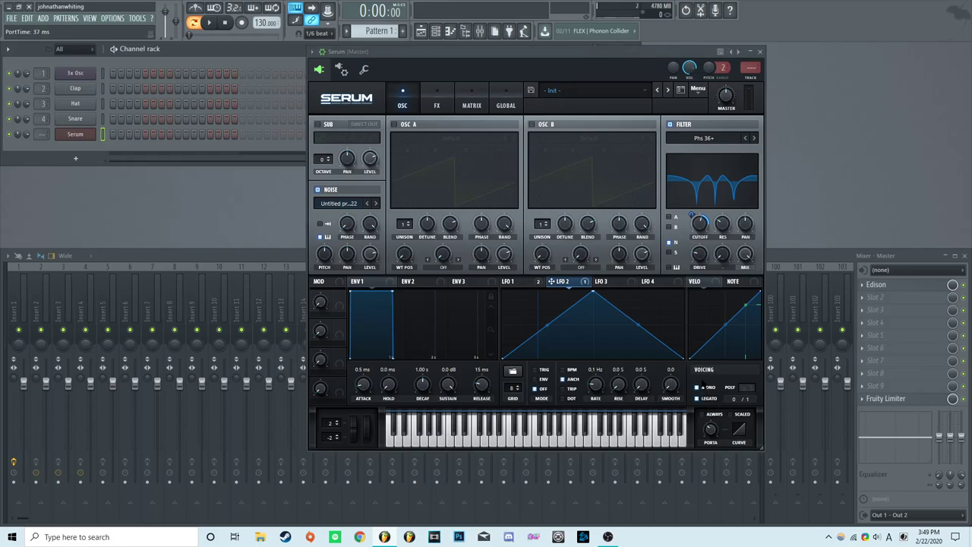
{"action": "key", "text": "t"}
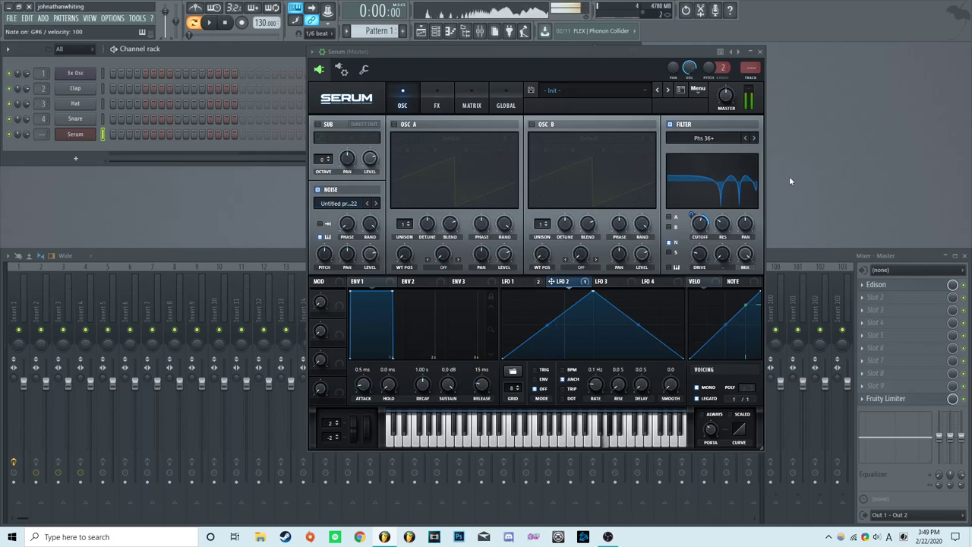
{"action": "key", "text": "r"}
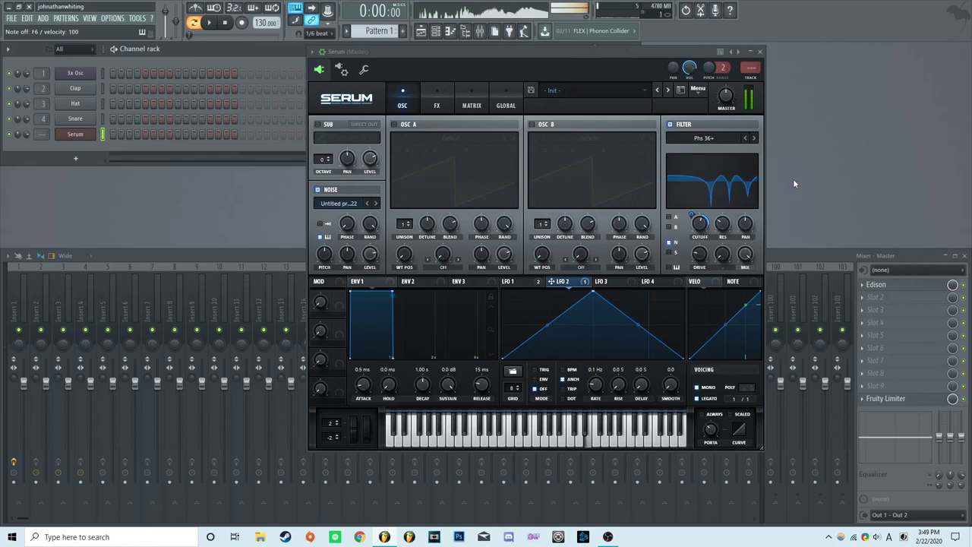
{"action": "key", "text": "q"}
{"action": "left_click", "coordinate": [438, 104]}
{"action": "left_click_drag", "start_coordinate": [516, 55], "coordinate": [458, 84]}
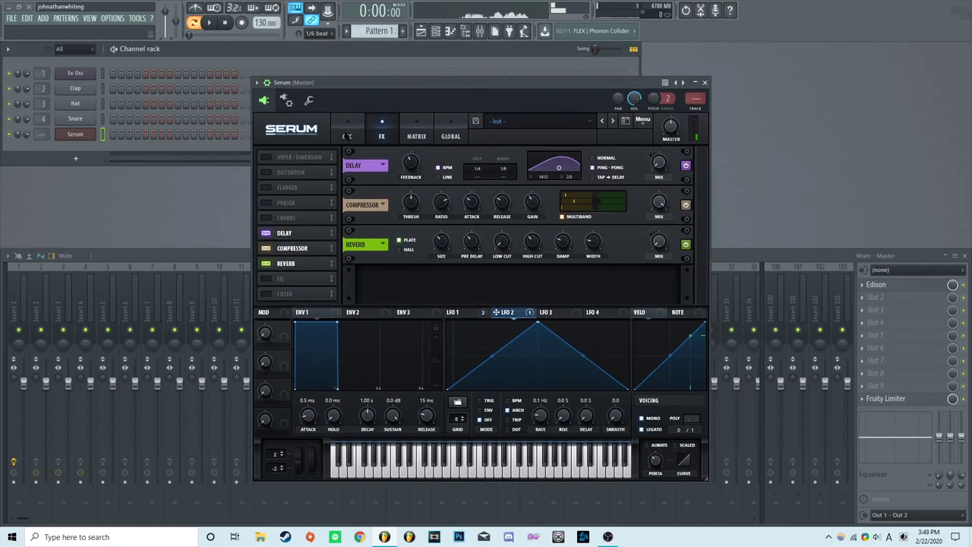
{"action": "left_click_drag", "start_coordinate": [327, 85], "coordinate": [337, 74]}
{"action": "left_click", "coordinate": [357, 125]}
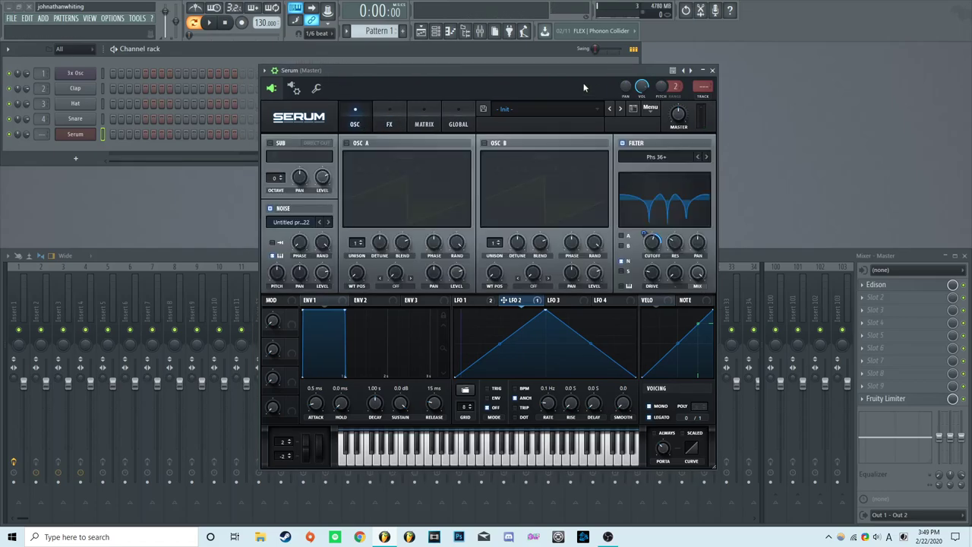
Browse to Glitch With Friends > Loops > Drums & Percussion in the sample browser
{"action": "left_click", "coordinate": [465, 31]}
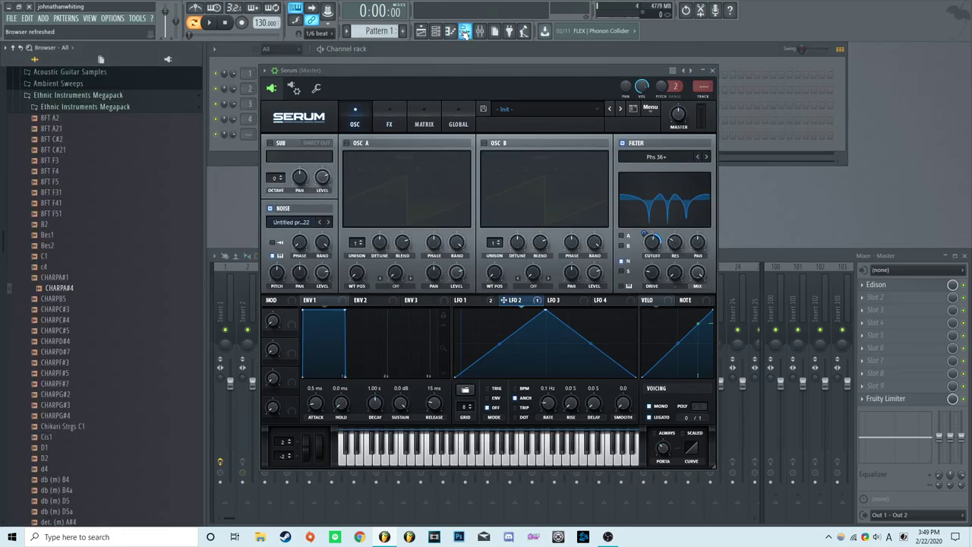
{"action": "left_click_drag", "start_coordinate": [459, 70], "coordinate": [591, 54]}
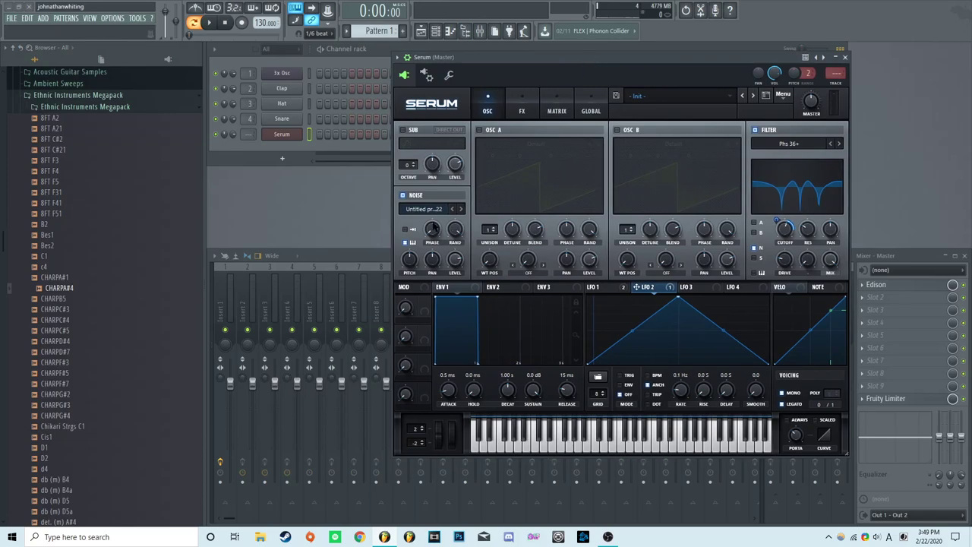
{"action": "left_click", "coordinate": [108, 108]}
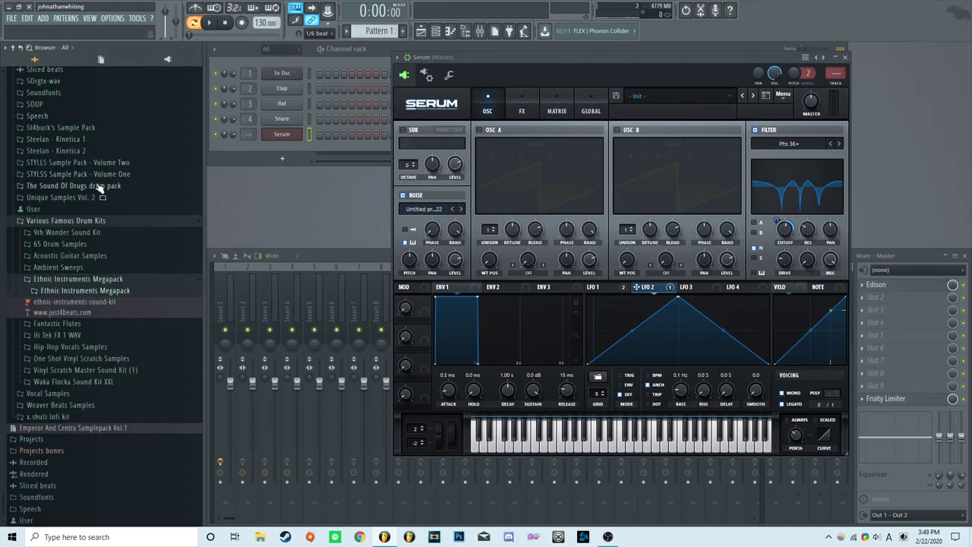
{"action": "scroll", "coordinate": [101, 286], "scroll_direction": "up", "scroll_amount": 12}
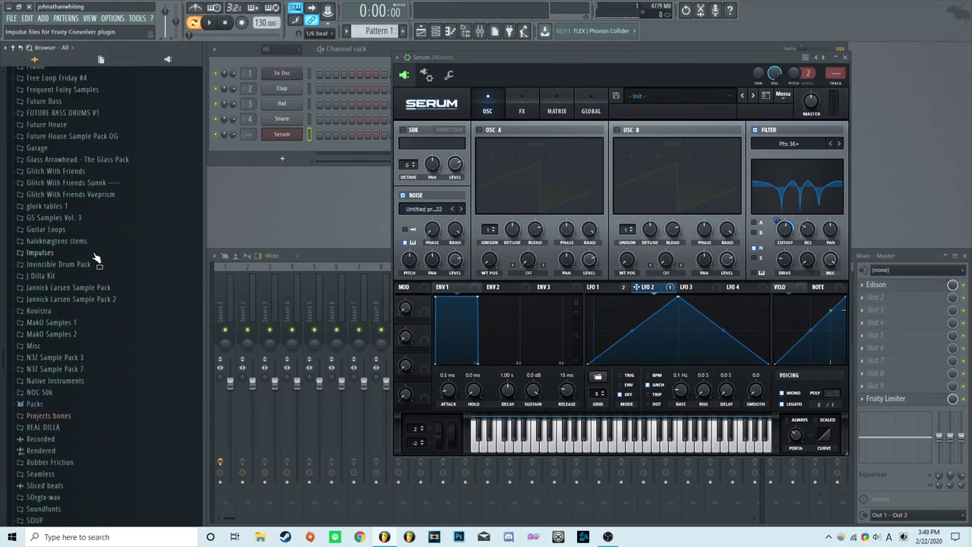
{"action": "left_click", "coordinate": [127, 174]}
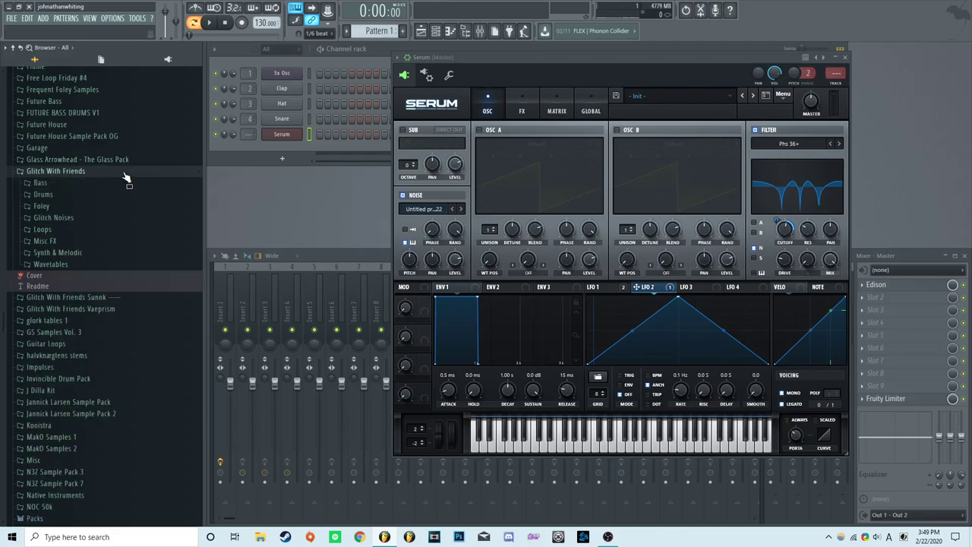
{"action": "left_click", "coordinate": [120, 220]}
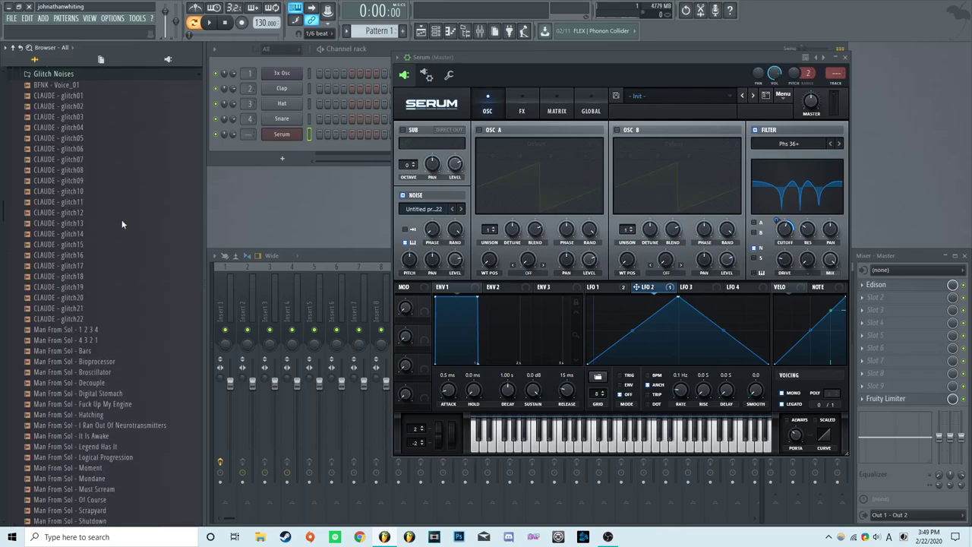
{"action": "scroll", "coordinate": [91, 175], "scroll_direction": "up", "scroll_amount": 3}
{"action": "left_click", "coordinate": [69, 136]}
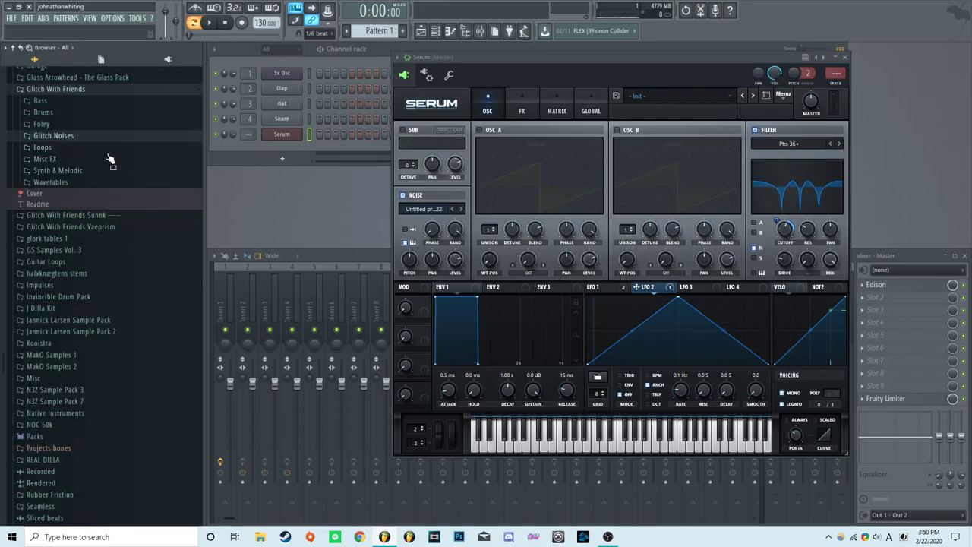
{"action": "left_click", "coordinate": [109, 150]}
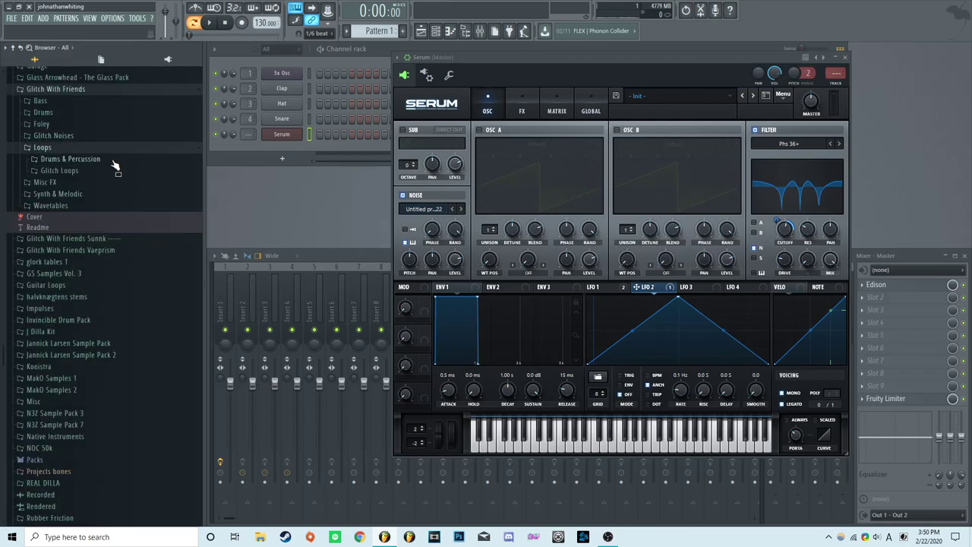
{"action": "left_click", "coordinate": [113, 159]}
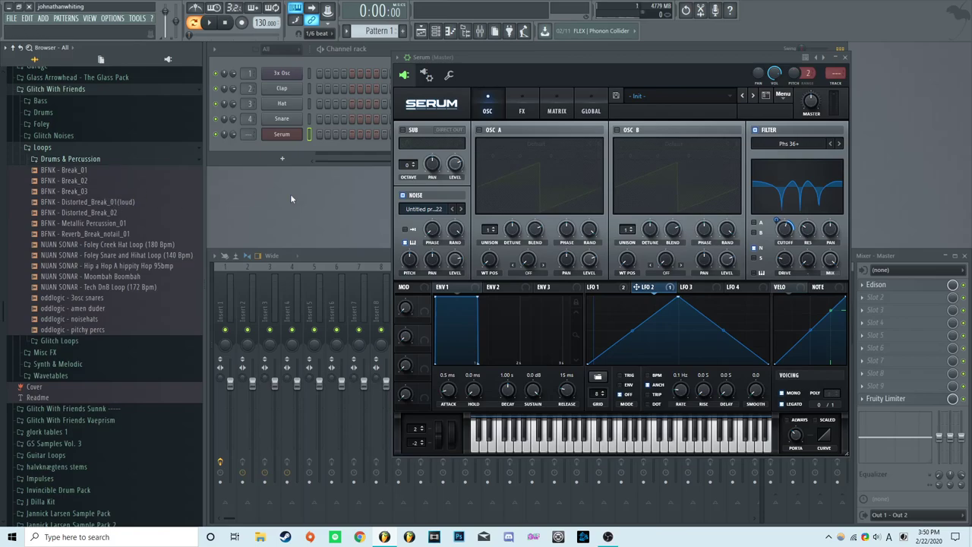
Preview BFNK - Break_02 and drop it onto Serum's noise oscillator
{"action": "left_click", "coordinate": [522, 110]}
{"action": "left_click", "coordinate": [557, 110]}
{"action": "left_click", "coordinate": [521, 111]}
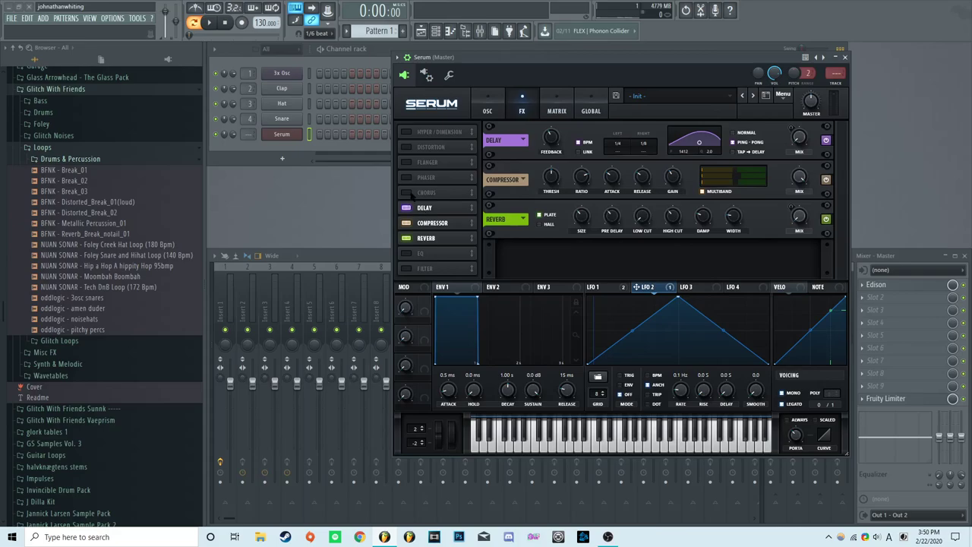
{"action": "left_click", "coordinate": [488, 112]}
{"action": "left_click", "coordinate": [110, 181]}
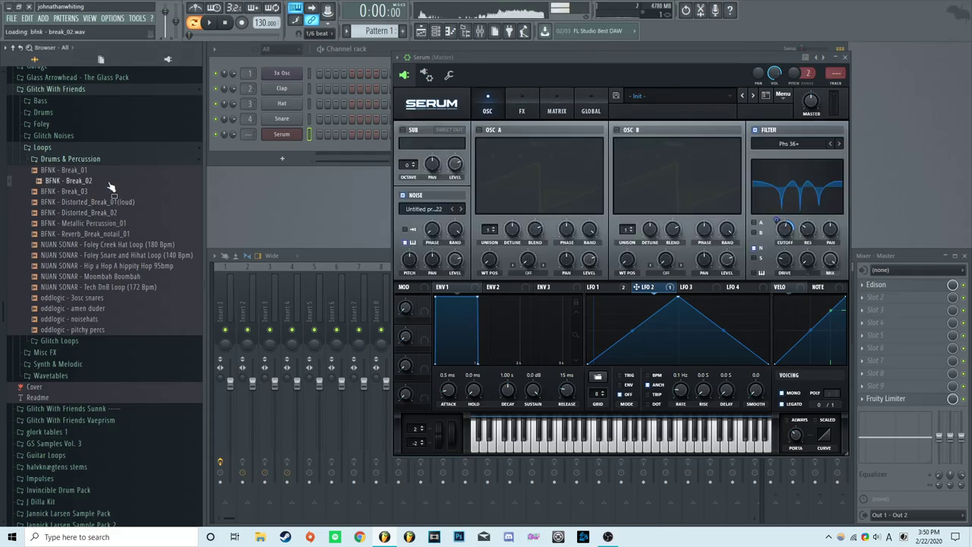
{"action": "left_click_drag", "start_coordinate": [109, 186], "coordinate": [425, 209]}
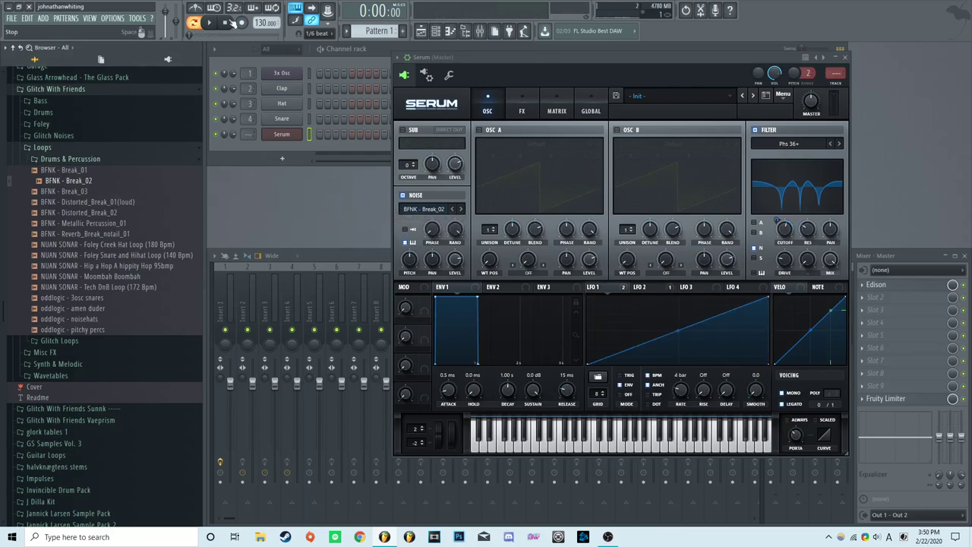
Hide the sample browser, move Serum left, and return to its oscillator page for LFO 1
{"action": "left_click", "coordinate": [465, 31]}
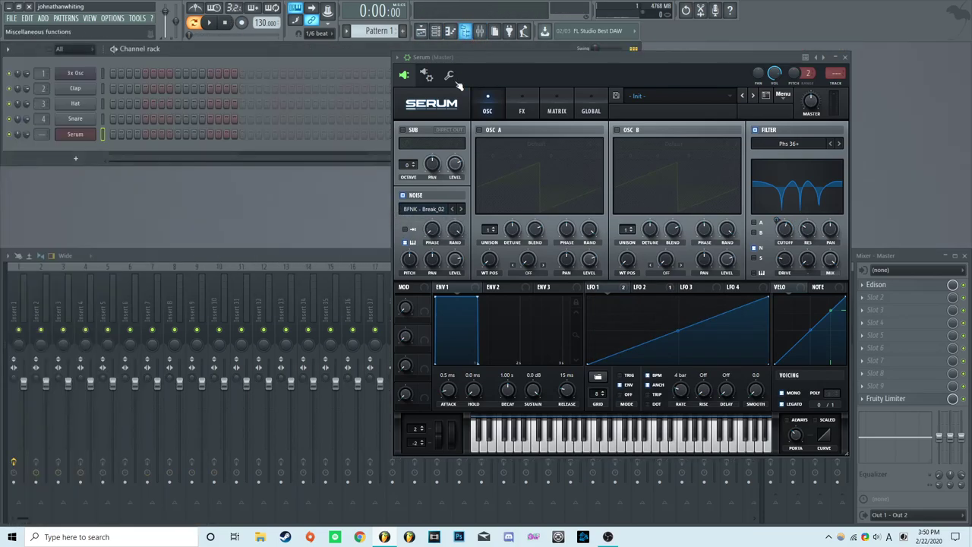
{"action": "left_click_drag", "start_coordinate": [568, 59], "coordinate": [442, 55]}
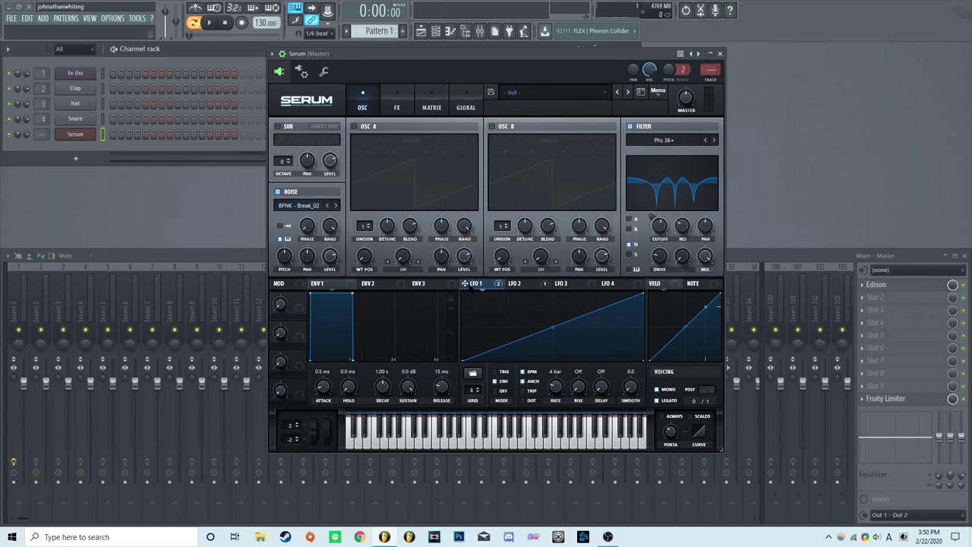
{"action": "left_click", "coordinate": [390, 108]}
{"action": "left_click", "coordinate": [363, 107]}
{"action": "left_click", "coordinate": [396, 106]}
{"action": "left_click", "coordinate": [362, 110]}
{"action": "mouse_move", "coordinate": [279, 241]}
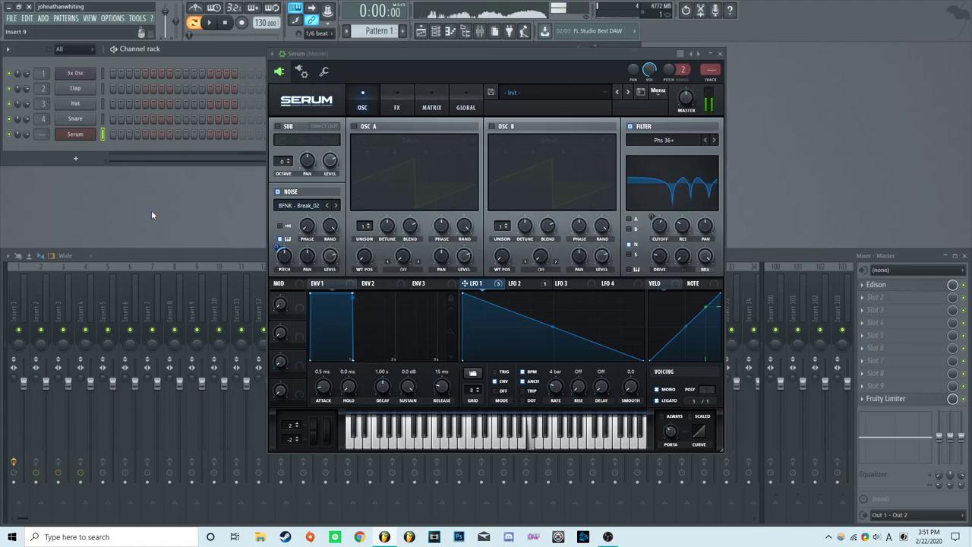
Toggle Serum's filter off and back on, then route LFO 1 to the filter mix
{"action": "left_click", "coordinate": [629, 126]}
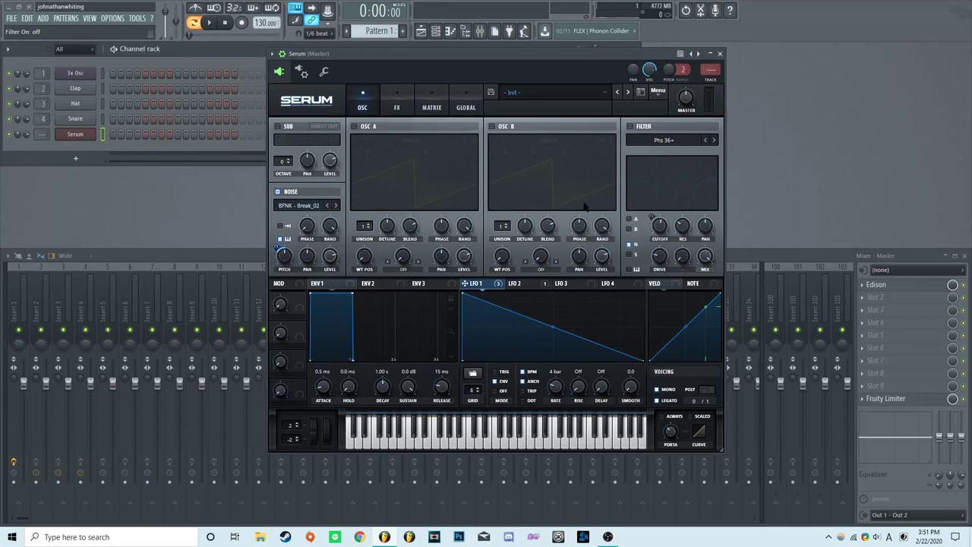
{"action": "left_click", "coordinate": [630, 126]}
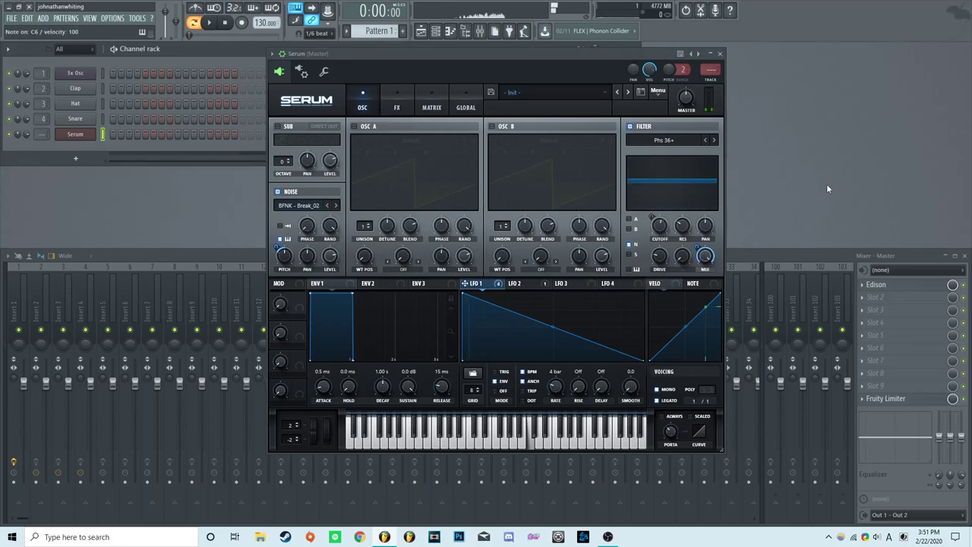
{"action": "left_click_drag", "start_coordinate": [700, 250], "coordinate": [699, 262]}
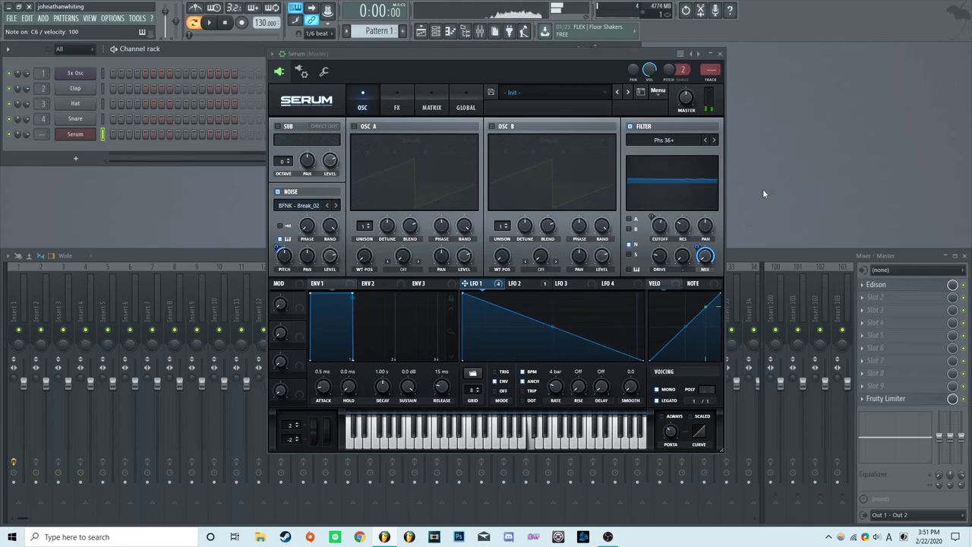
{"action": "left_click", "coordinate": [396, 104]}
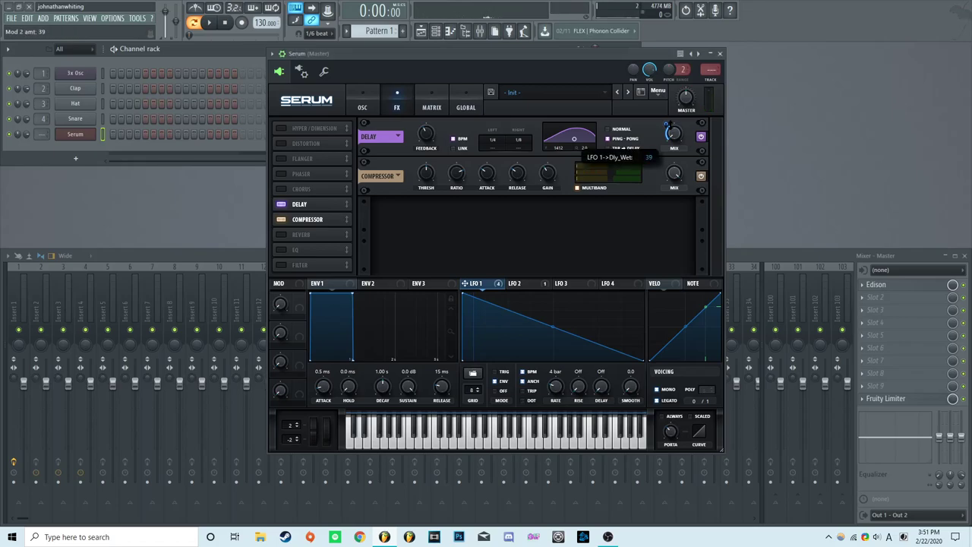
Switch on Serum's Reverb, let LFO 1 modulate its MIX knob, and play a test note
{"action": "left_click", "coordinate": [281, 234]}
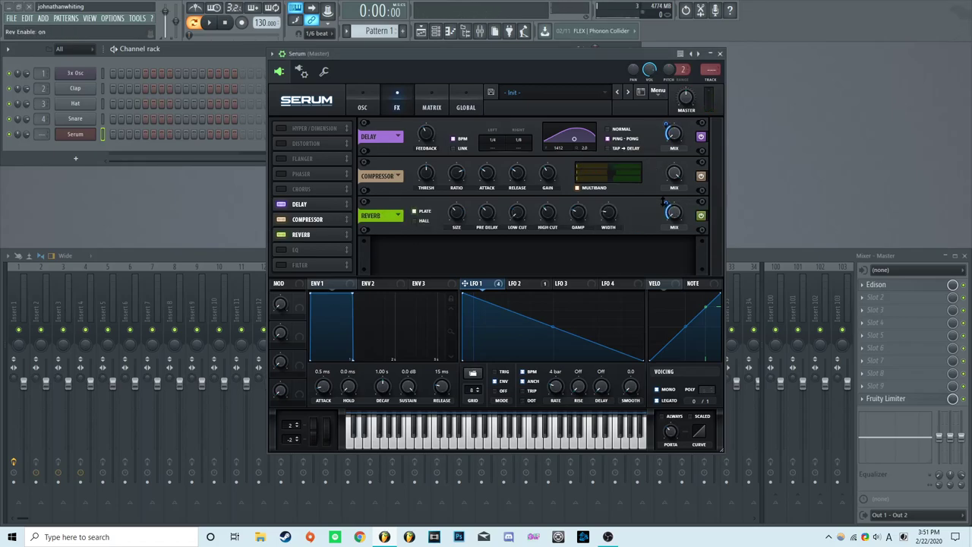
{"action": "left_click_drag", "start_coordinate": [663, 202], "coordinate": [667, 209]}
{"action": "key", "text": "q"}
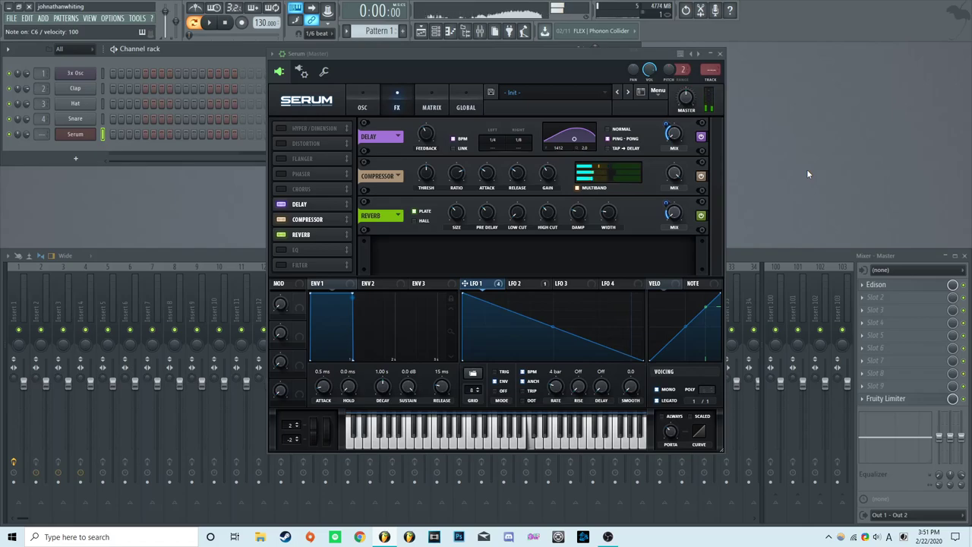
Bring up LFO 2's graph for editing and adjust the noise oscillator's pan
{"action": "left_click", "coordinate": [362, 107]}
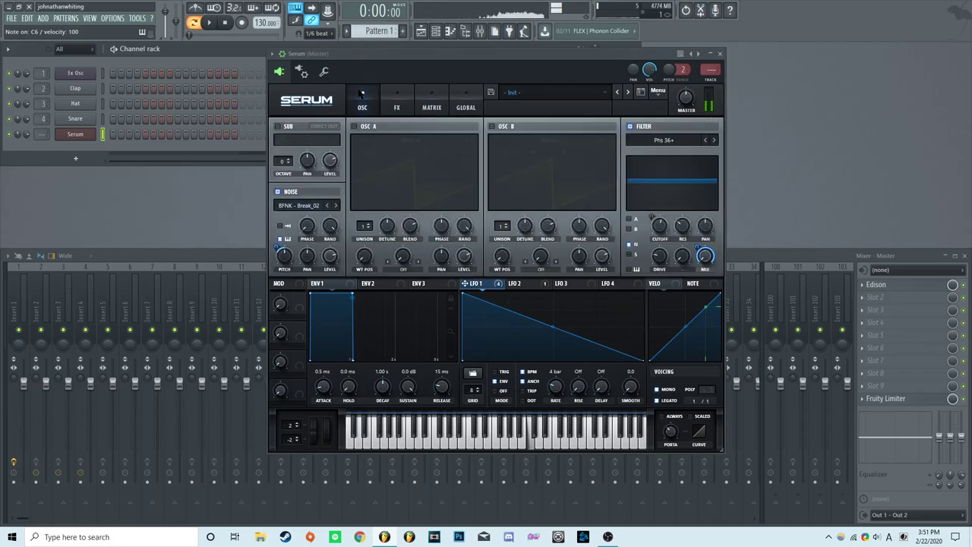
{"action": "left_click_drag", "start_coordinate": [479, 58], "coordinate": [492, 62]}
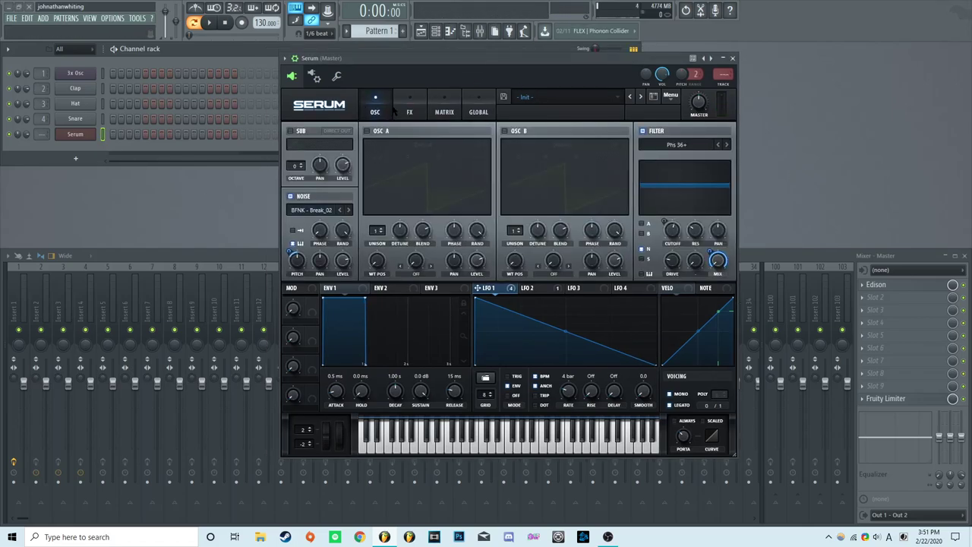
{"action": "left_click", "coordinate": [406, 110]}
{"action": "left_click", "coordinate": [378, 113]}
{"action": "left_click", "coordinate": [673, 144]}
{"action": "left_click", "coordinate": [480, 76]}
{"action": "left_click", "coordinate": [409, 114]}
{"action": "left_click", "coordinate": [380, 111]}
{"action": "left_click", "coordinate": [533, 288]}
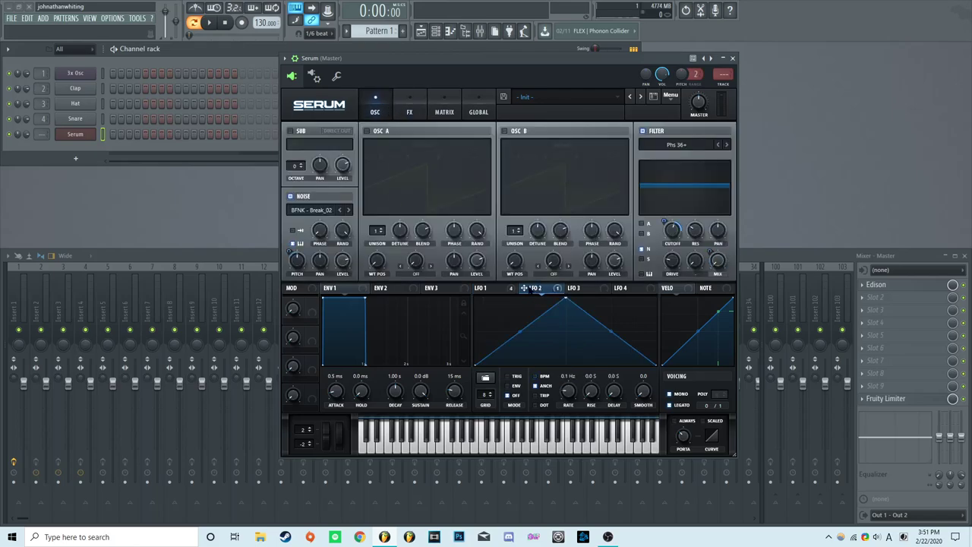
{"action": "left_click_drag", "start_coordinate": [318, 260], "coordinate": [319, 253]}
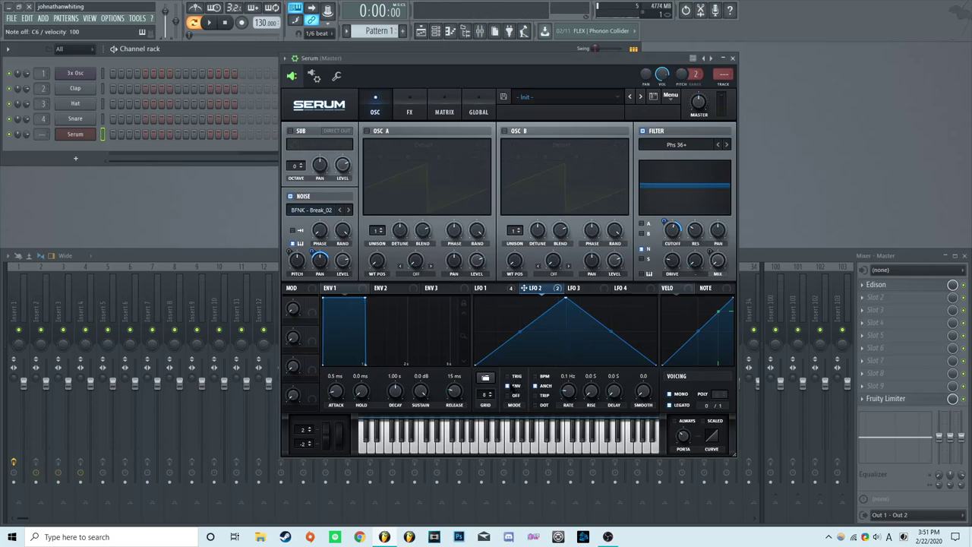
Redraw LFO 2 as two sharp peaks, then smaller bumps, ending partway up
{"action": "left_click_drag", "start_coordinate": [489, 325], "coordinate": [497, 298]}
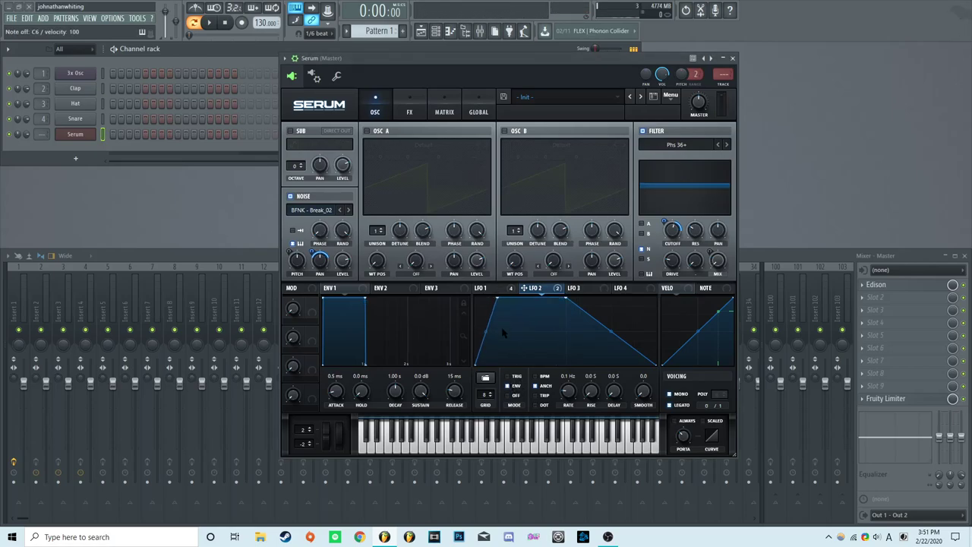
{"action": "left_click_drag", "start_coordinate": [525, 354], "coordinate": [520, 363]}
{"action": "left_click_drag", "start_coordinate": [541, 312], "coordinate": [542, 304]}
{"action": "double_click", "coordinate": [565, 354]}
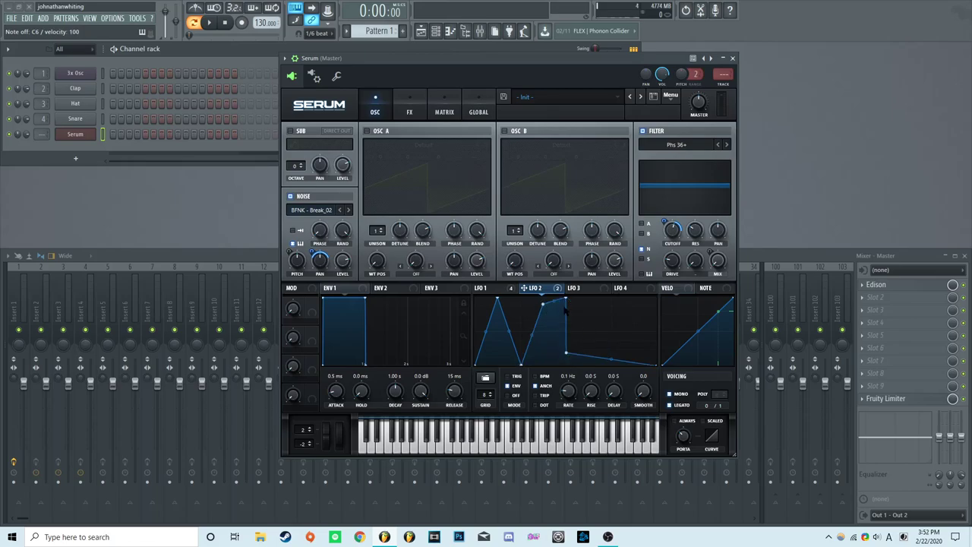
{"action": "mouse_move", "coordinate": [565, 354]}
{"action": "left_mouse_down"}
{"action": "mouse_move", "coordinate": [566, 307]}
{"action": "mouse_move", "coordinate": [566, 358]}
{"action": "left_mouse_up"}
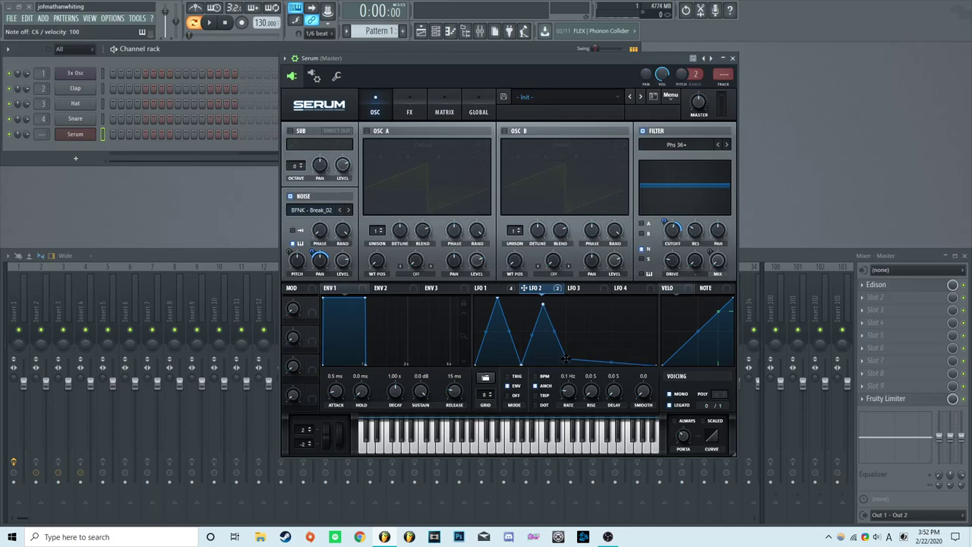
{"action": "double_click", "coordinate": [586, 314]}
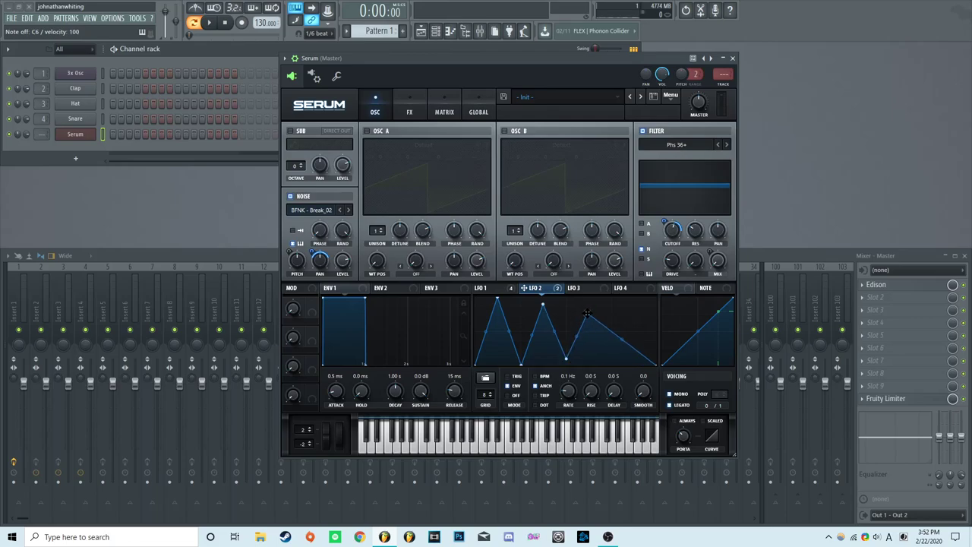
{"action": "double_click", "coordinate": [611, 349]}
{"action": "left_click_drag", "start_coordinate": [657, 364], "coordinate": [656, 332]}
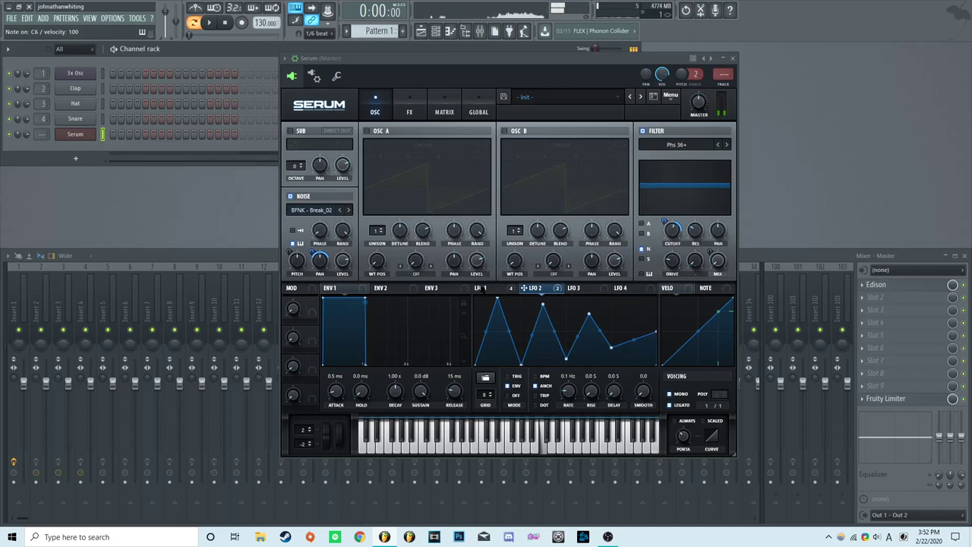
Sync LFO 2 to the song tempo with a 4 bar cycle
{"action": "left_click", "coordinate": [486, 288]}
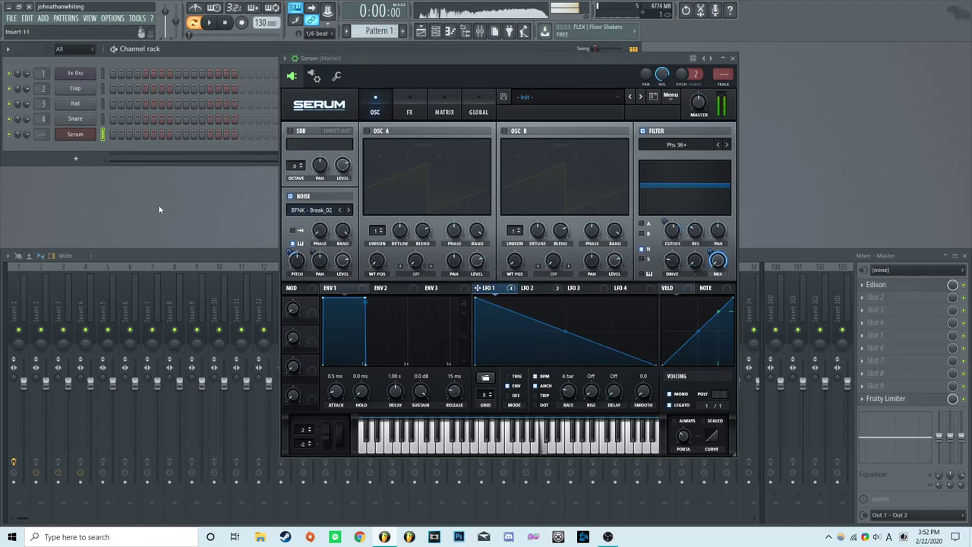
{"action": "left_click", "coordinate": [535, 287]}
{"action": "left_click", "coordinate": [543, 375]}
{"action": "left_click", "coordinate": [482, 287]}
{"action": "left_click", "coordinate": [534, 287]}
{"action": "left_click", "coordinate": [481, 287]}
{"action": "left_click", "coordinate": [534, 288]}
{"action": "left_click_drag", "start_coordinate": [568, 391], "coordinate": [574, 405]}
{"action": "left_click", "coordinate": [481, 288]}
Turn on the noise oscillator and browse to the Glitch Noises sample folder
{"action": "left_click", "coordinate": [290, 196]}
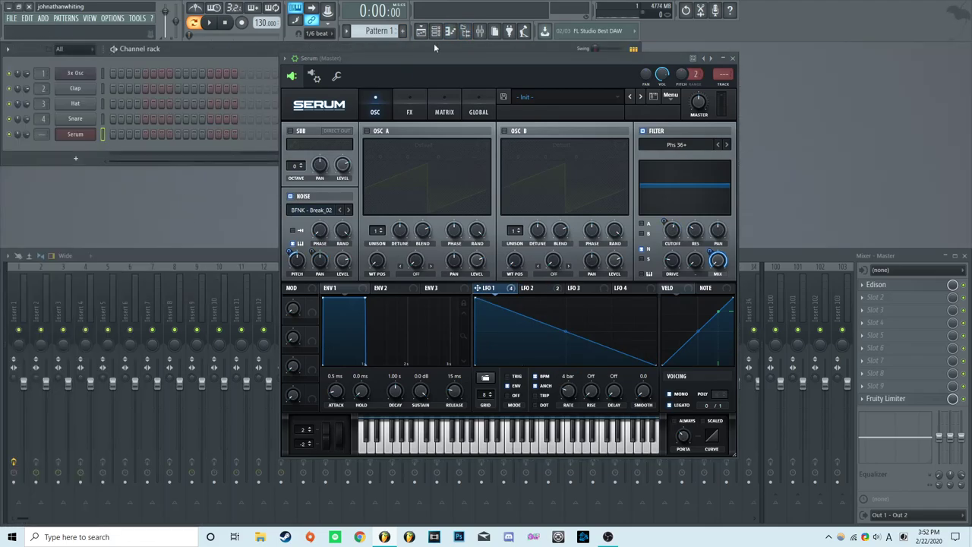
{"action": "mouse_move", "coordinate": [99, 226]}
{"action": "left_click", "coordinate": [99, 164]}
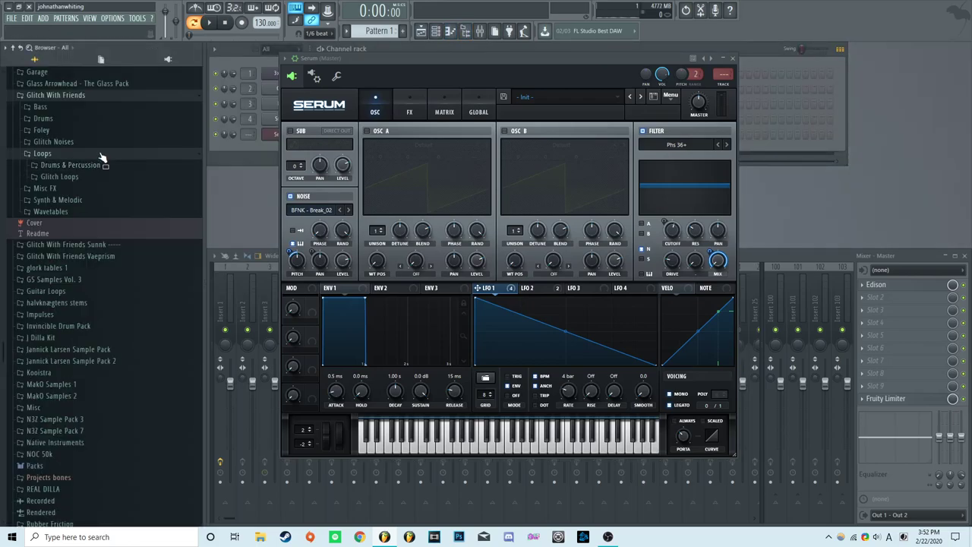
{"action": "left_click", "coordinate": [103, 164]}
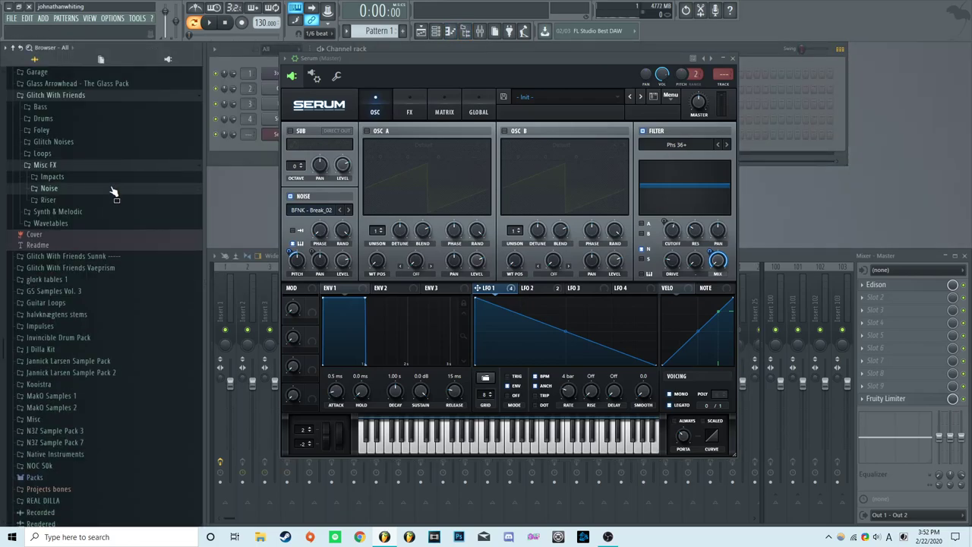
{"action": "left_click", "coordinate": [112, 189]}
{"action": "left_click", "coordinate": [112, 187]}
{"action": "left_click", "coordinate": [112, 164]}
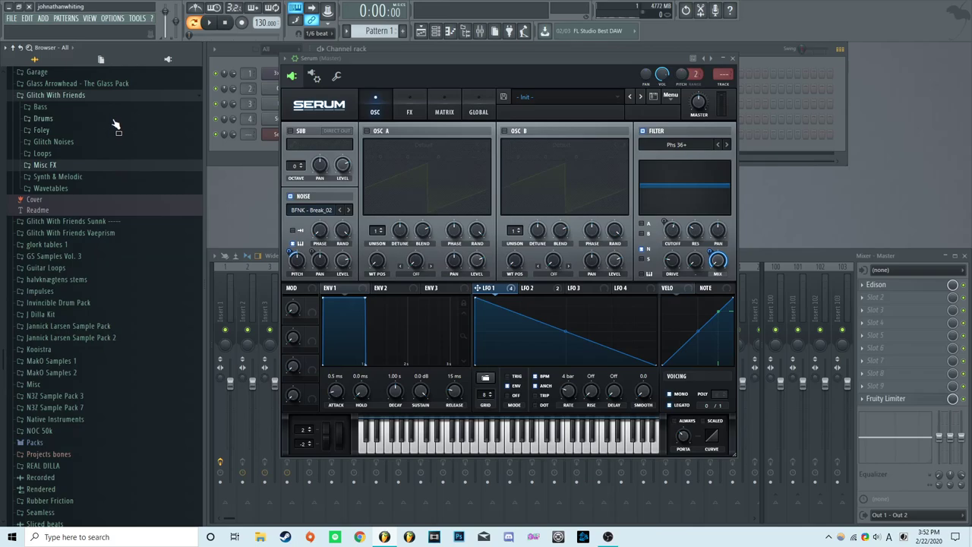
{"action": "left_click", "coordinate": [115, 139]}
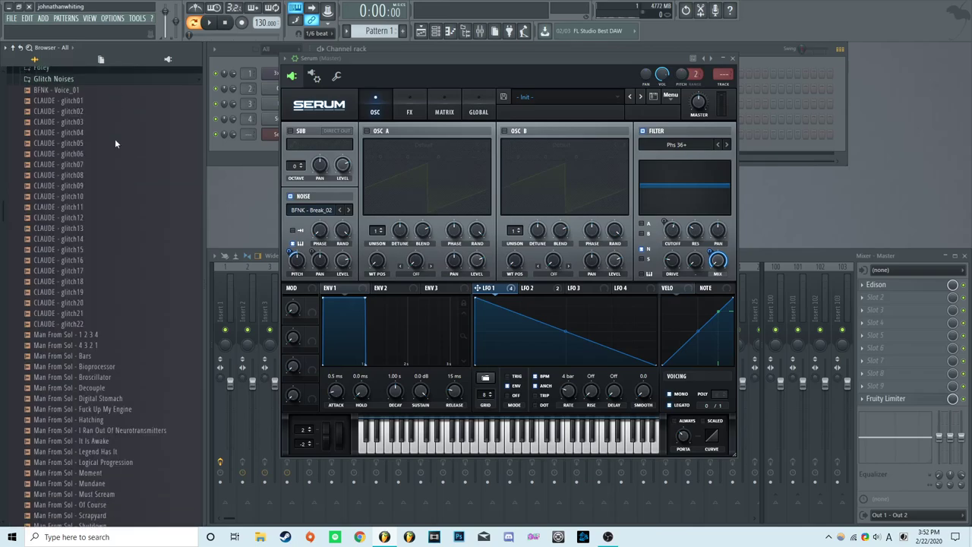
Preview glitch samples, load CLAUDE - glitch14 into the Noise slot, and hide the browser
{"action": "left_click", "coordinate": [126, 221]}
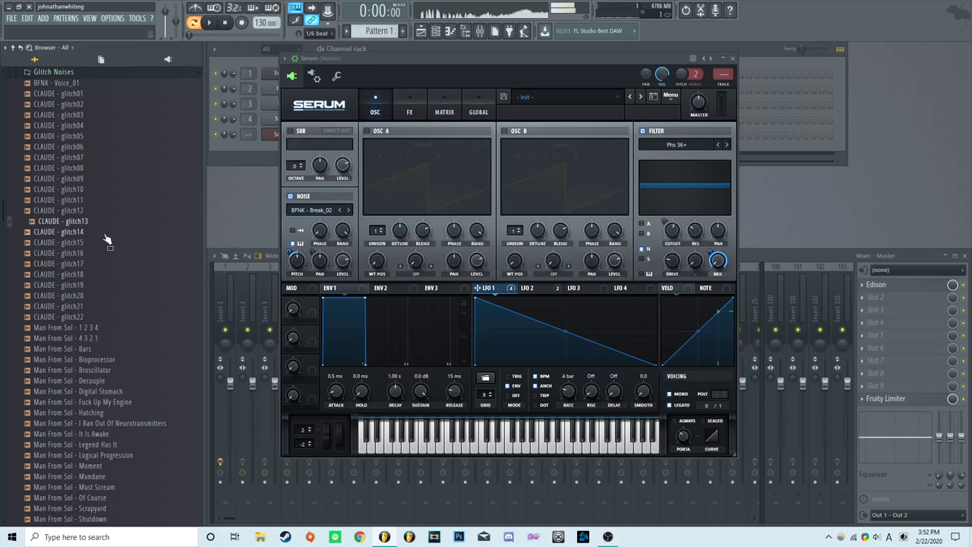
{"action": "left_click", "coordinate": [111, 232]}
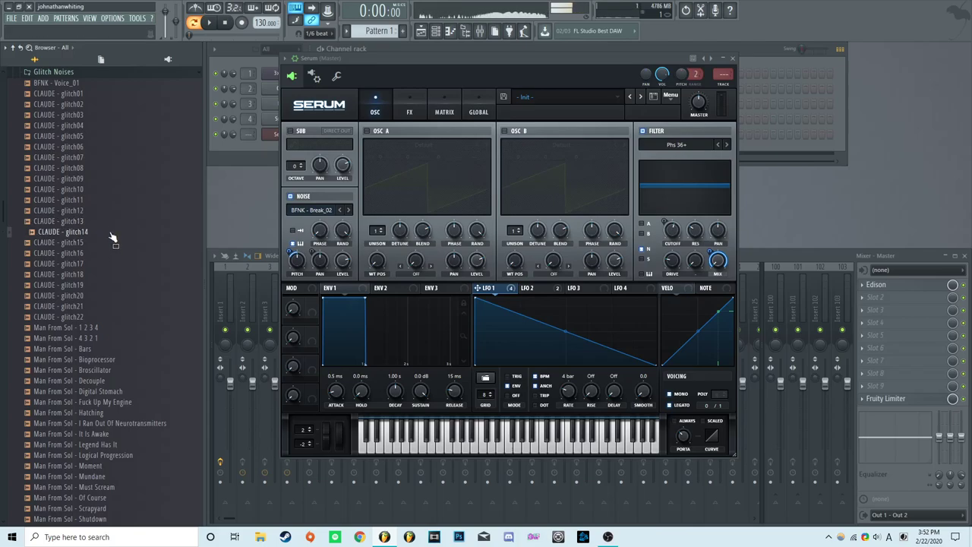
{"action": "left_click_drag", "start_coordinate": [112, 238], "coordinate": [320, 214]}
{"action": "left_click", "coordinate": [466, 31]}
{"action": "left_click", "coordinate": [466, 31]}
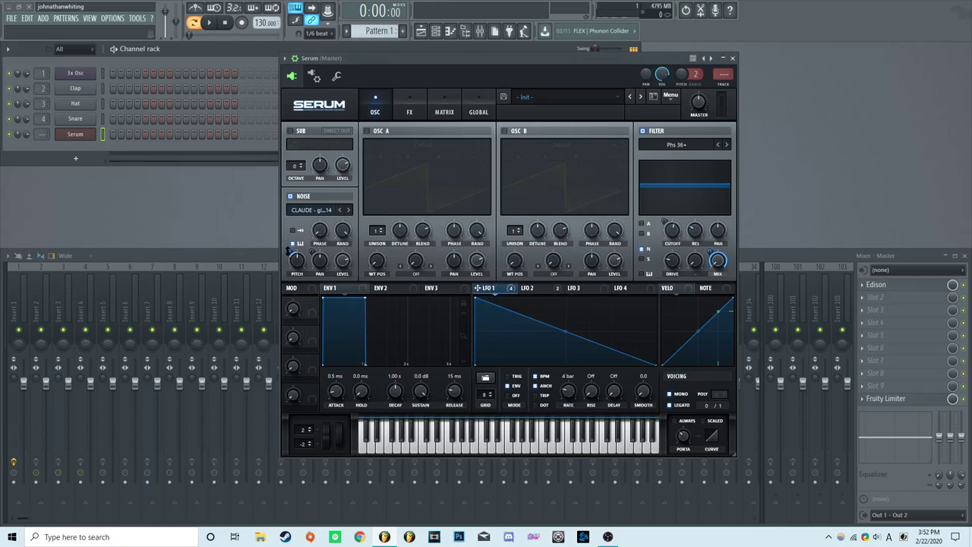
Draw a stepped, square-like shape into LFO 1 and check the Noise Pitch knob's modulator
{"action": "double_click", "coordinate": [497, 303]}
{"action": "mouse_move", "coordinate": [509, 334]}
{"action": "left_mouse_down"}
{"action": "mouse_move", "coordinate": [533, 343]}
{"action": "mouse_move", "coordinate": [565, 301]}
{"action": "mouse_move", "coordinate": [571, 348]}
{"action": "mouse_move", "coordinate": [605, 314]}
{"action": "mouse_move", "coordinate": [619, 365]}
{"action": "mouse_move", "coordinate": [646, 325]}
{"action": "left_mouse_up"}
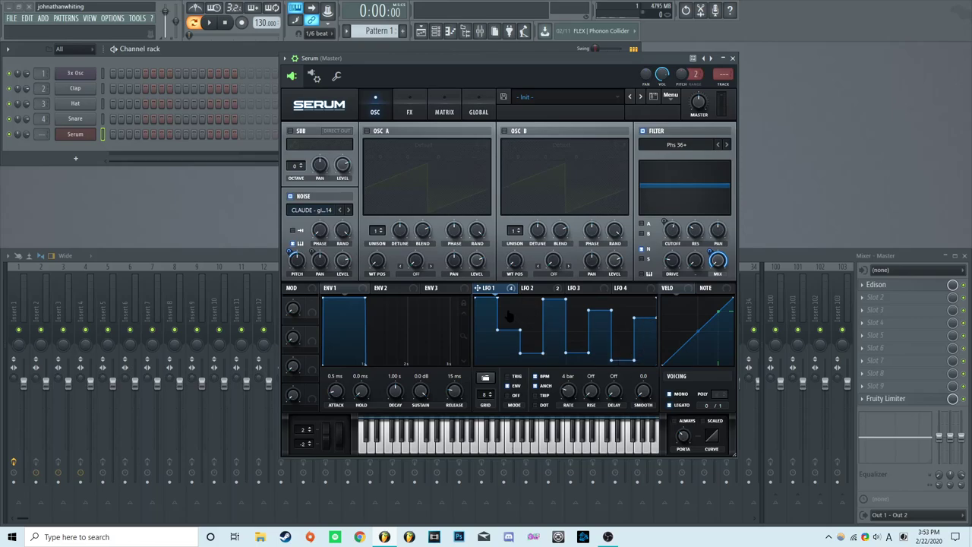
{"action": "left_click_drag", "start_coordinate": [524, 58], "coordinate": [524, 45]}
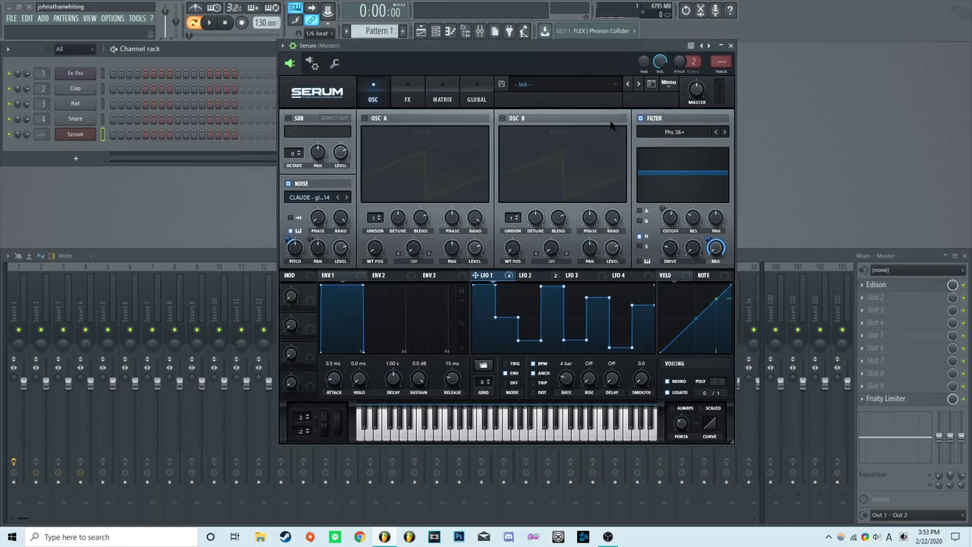
{"action": "left_click_drag", "start_coordinate": [467, 54], "coordinate": [465, 100]}
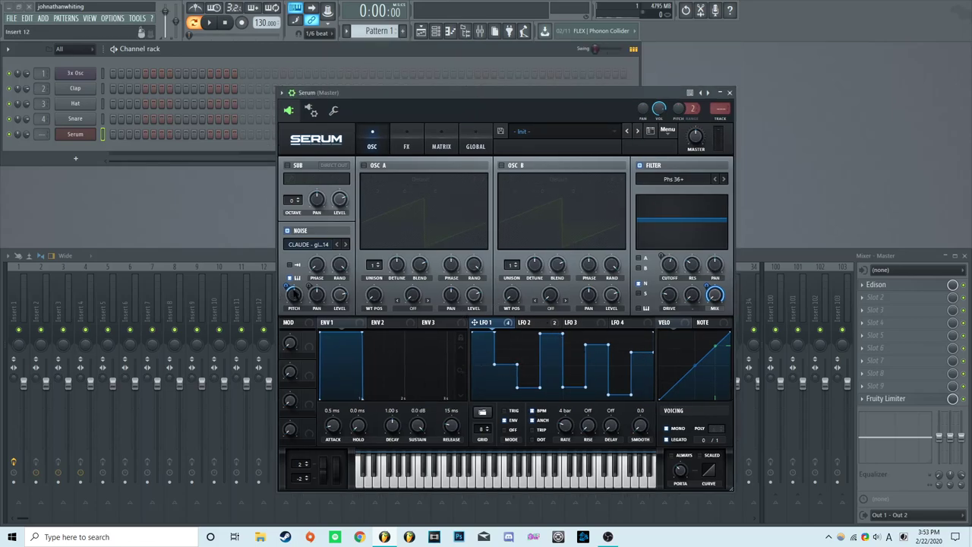
{"action": "right_click", "coordinate": [292, 293]}
{"action": "left_click", "coordinate": [266, 287]}
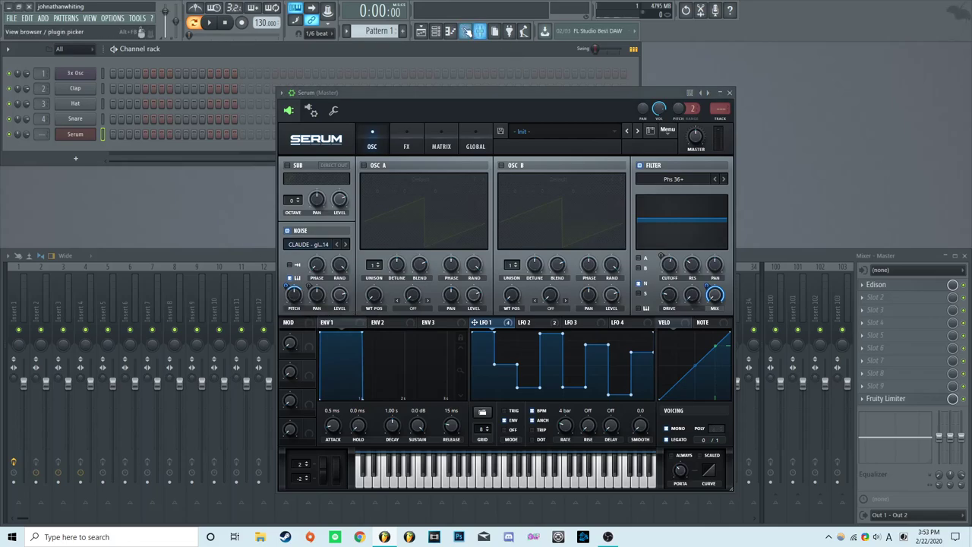
Add a peak to LFO 2, lower its end point, and turn off its BPM sync
{"action": "left_click", "coordinate": [465, 30]}
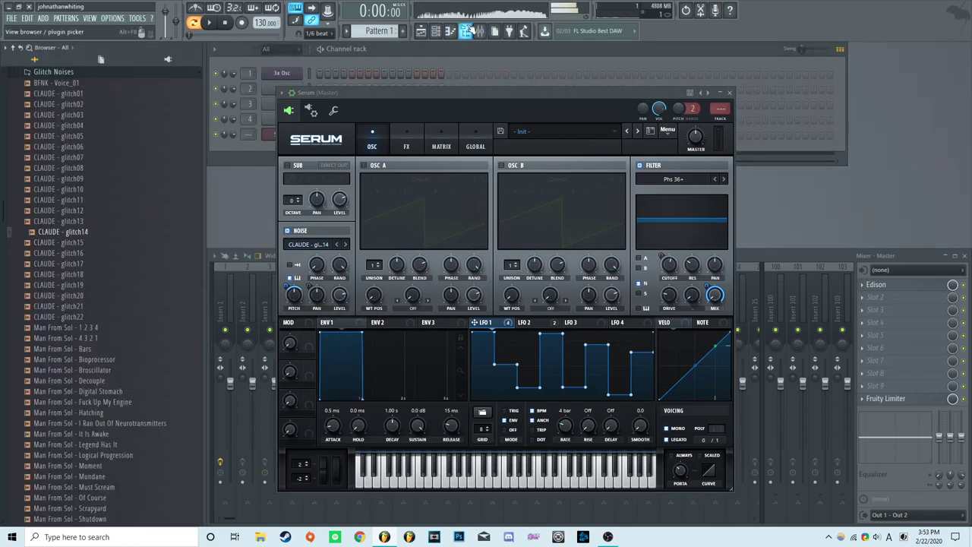
{"action": "left_click", "coordinate": [465, 30]}
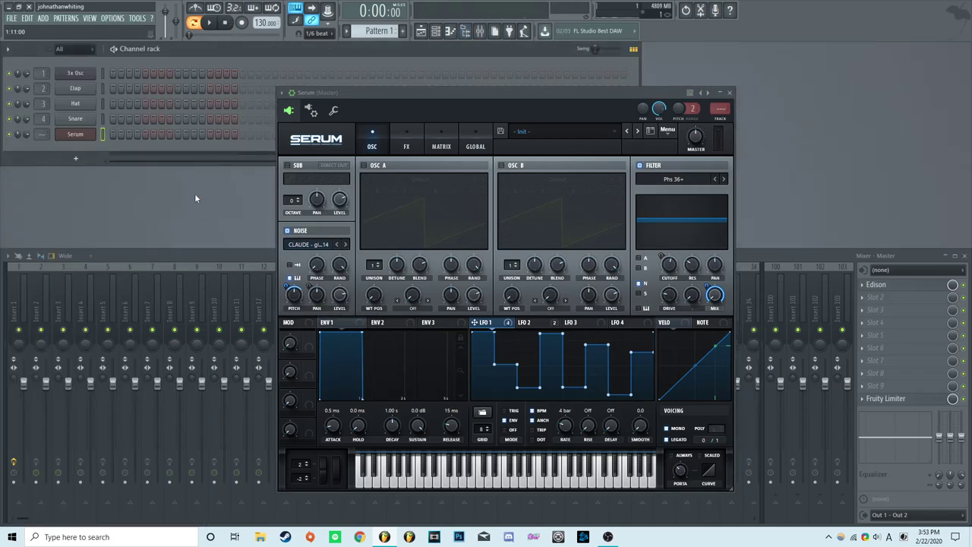
{"action": "left_click", "coordinate": [523, 321]}
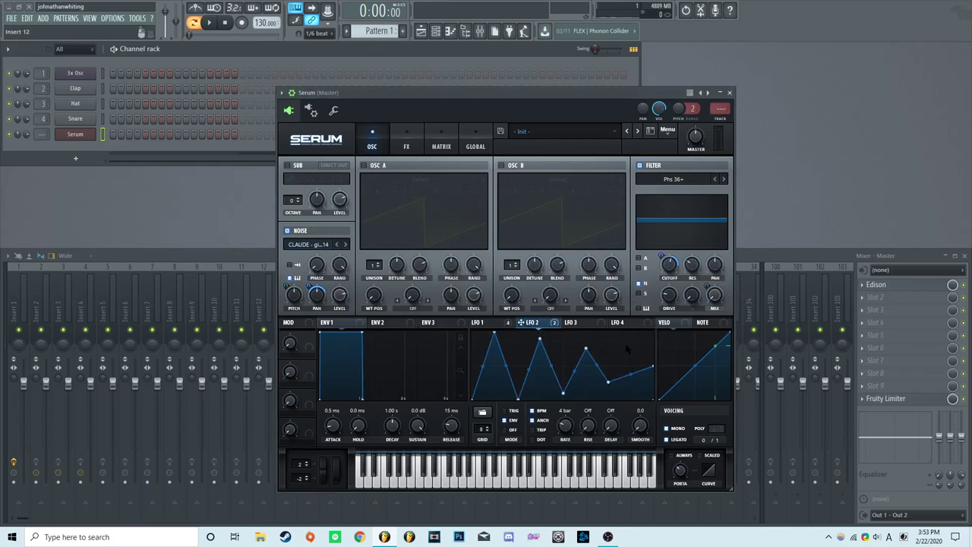
{"action": "left_click_drag", "start_coordinate": [631, 372], "coordinate": [627, 331]}
{"action": "left_click_drag", "start_coordinate": [652, 365], "coordinate": [652, 377]}
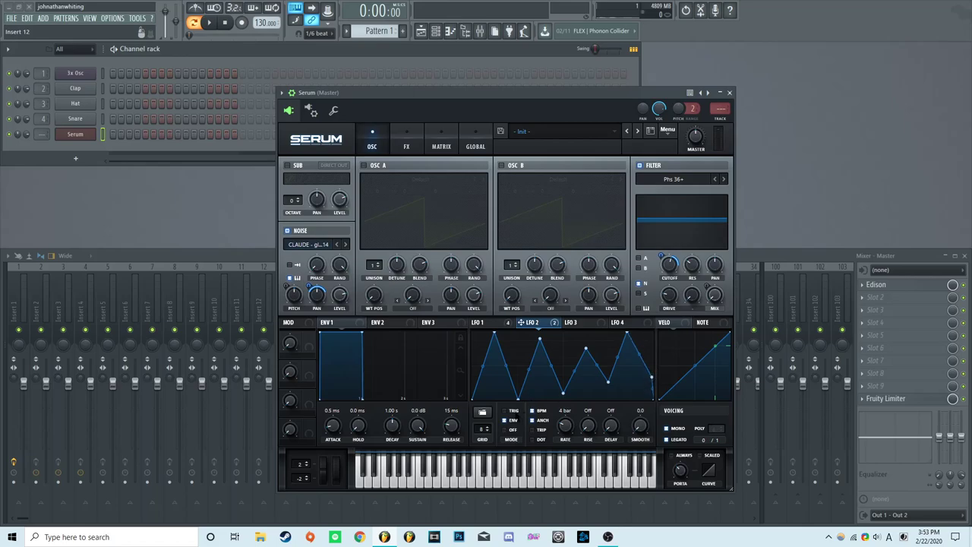
{"action": "left_click", "coordinate": [540, 411]}
{"action": "key", "text": "q"}
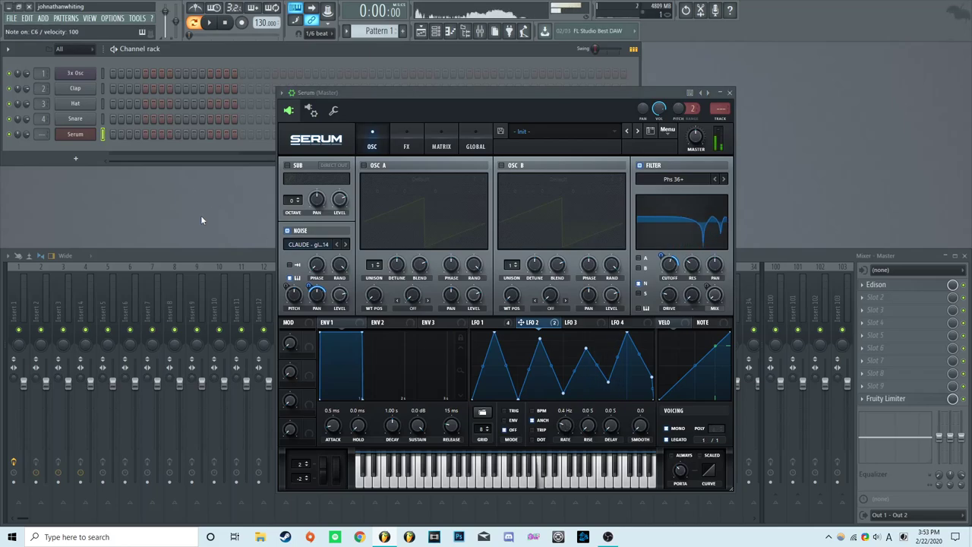
{"action": "left_click", "coordinate": [482, 322]}
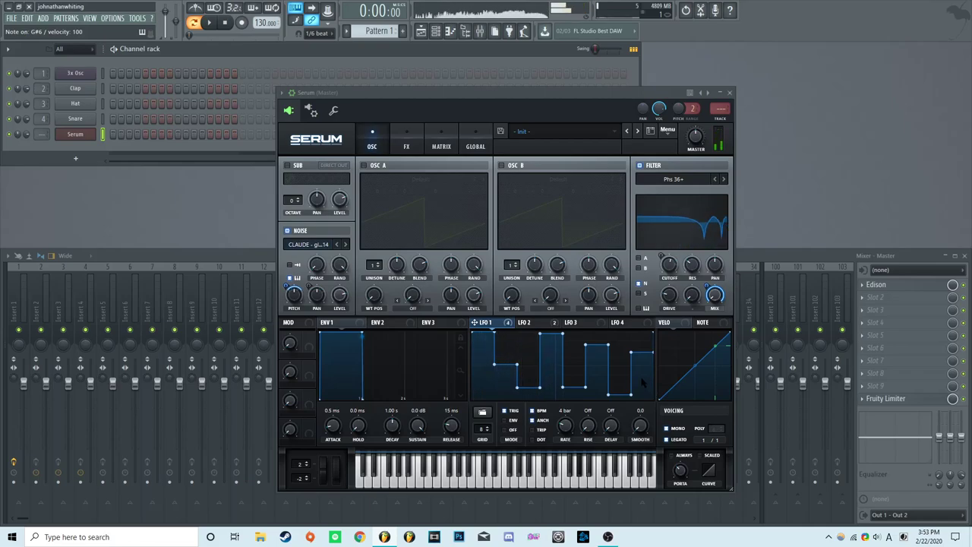
{"action": "left_click_drag", "start_coordinate": [545, 96], "coordinate": [500, 63]}
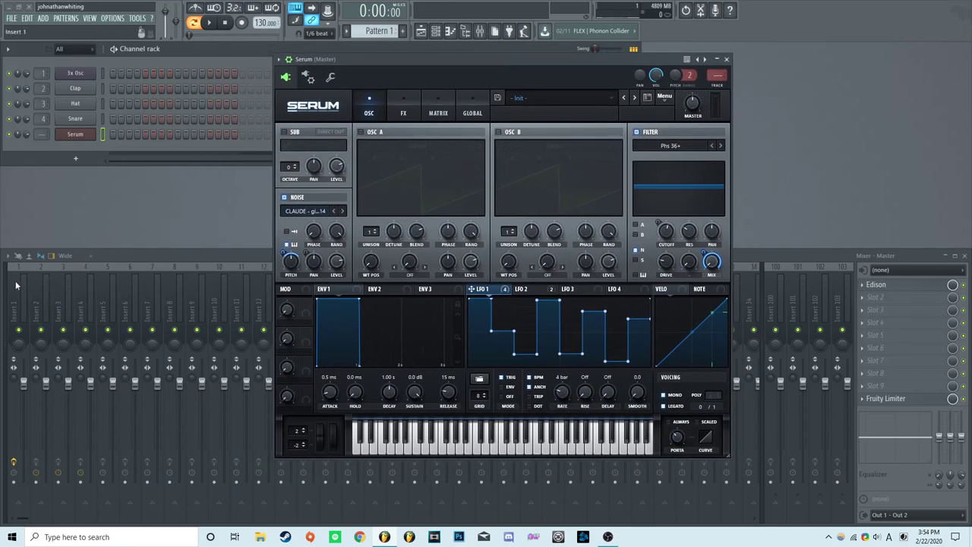
Close Serum and load Fruity Peak Controller into Slot 4 of mixer Insert 1
{"action": "left_click_drag", "start_coordinate": [4, 289], "coordinate": [27, 301]}
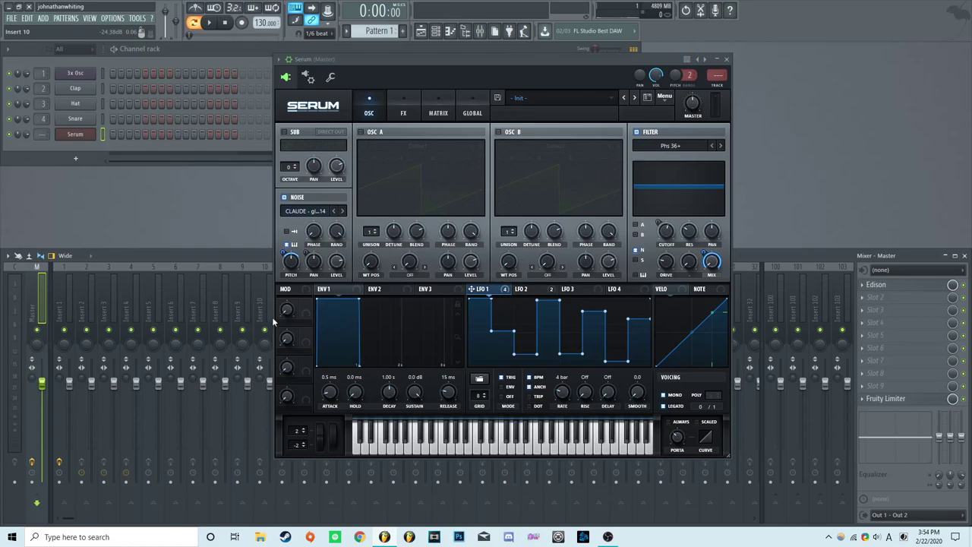
{"action": "left_click", "coordinate": [63, 303]}
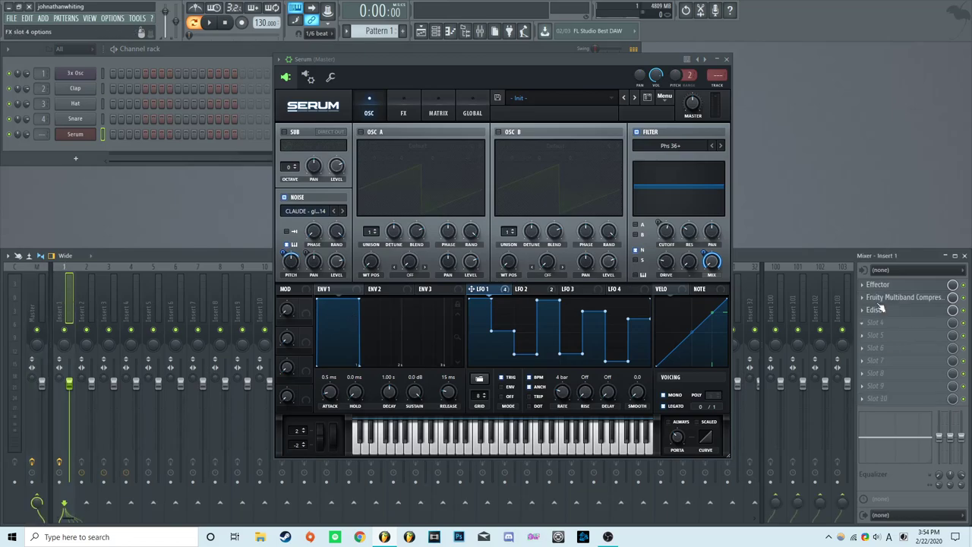
{"action": "left_click", "coordinate": [727, 59]}
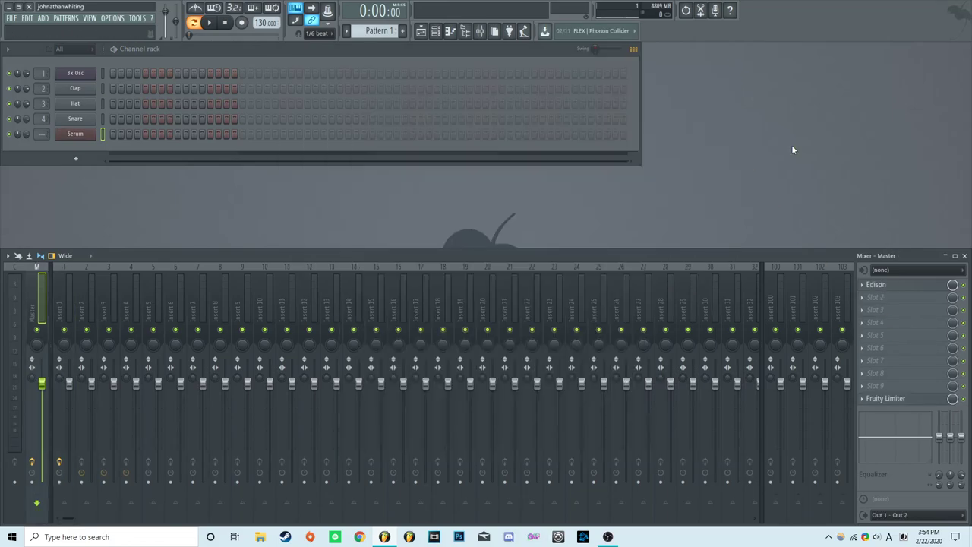
{"action": "left_click", "coordinate": [58, 292]}
{"action": "left_click", "coordinate": [870, 325]}
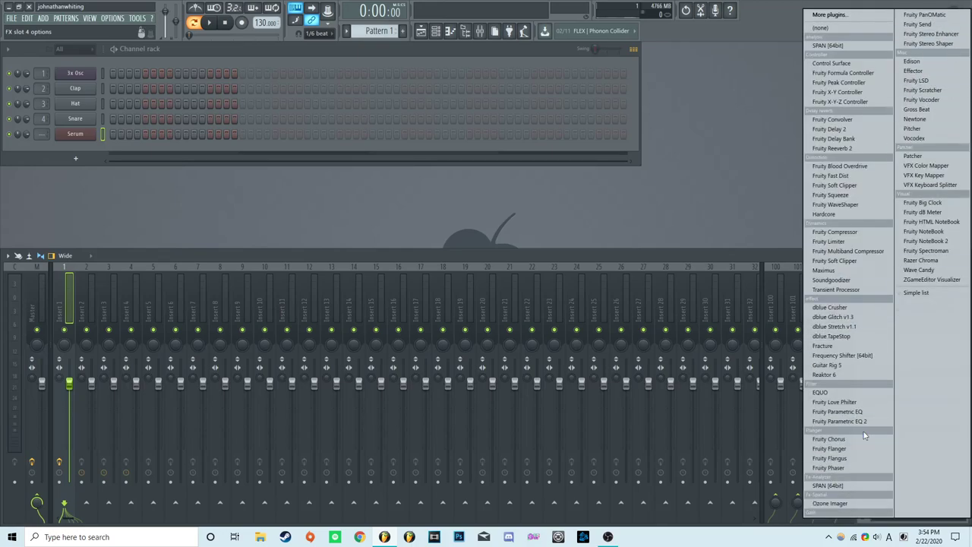
{"action": "left_click", "coordinate": [875, 82]}
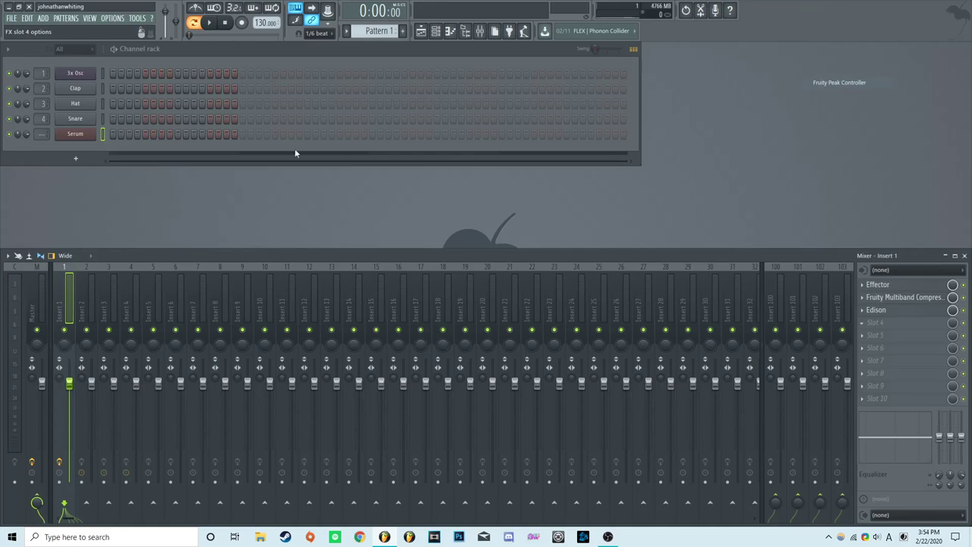
{"action": "left_click_drag", "start_coordinate": [178, 187], "coordinate": [743, 98]}
Reopen Serum beside the Peak Controller and nudge the controller's LFO Speed knob
{"action": "left_click", "coordinate": [73, 134]}
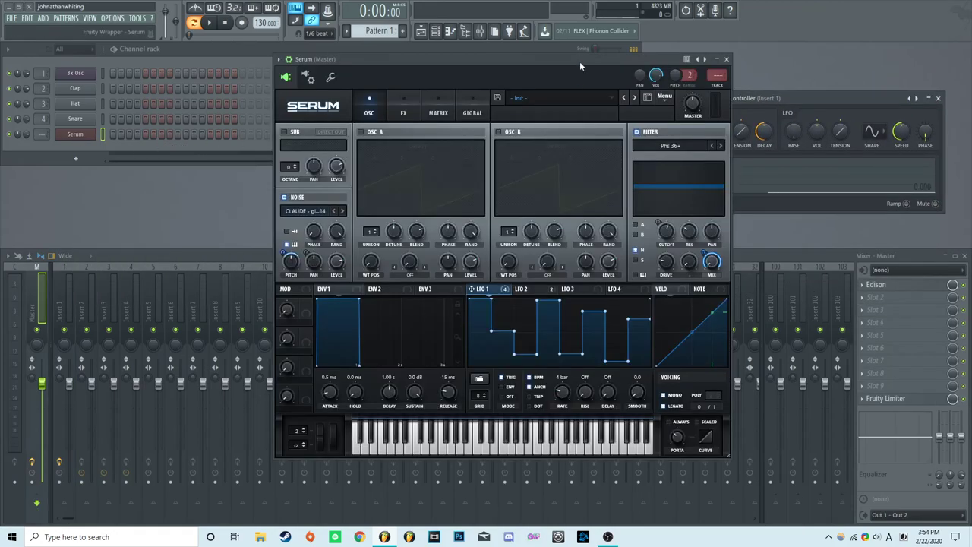
{"action": "left_click_drag", "start_coordinate": [579, 61], "coordinate": [462, 90]}
{"action": "left_click_drag", "start_coordinate": [826, 99], "coordinate": [673, 101]}
{"action": "left_click_drag", "start_coordinate": [322, 80], "coordinate": [345, 76]}
{"action": "left_click_drag", "start_coordinate": [591, 98], "coordinate": [617, 85]}
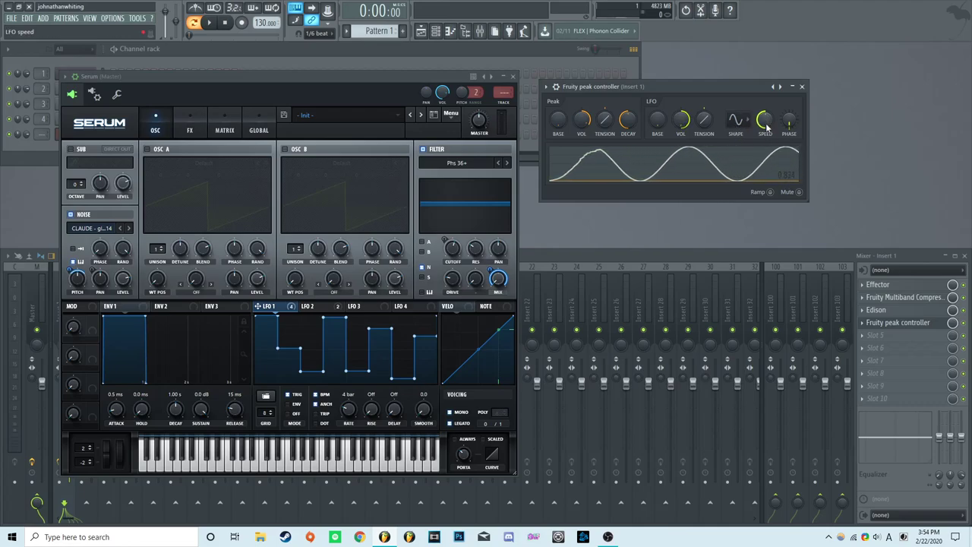
{"action": "left_click_drag", "start_coordinate": [767, 129], "coordinate": [766, 137]}
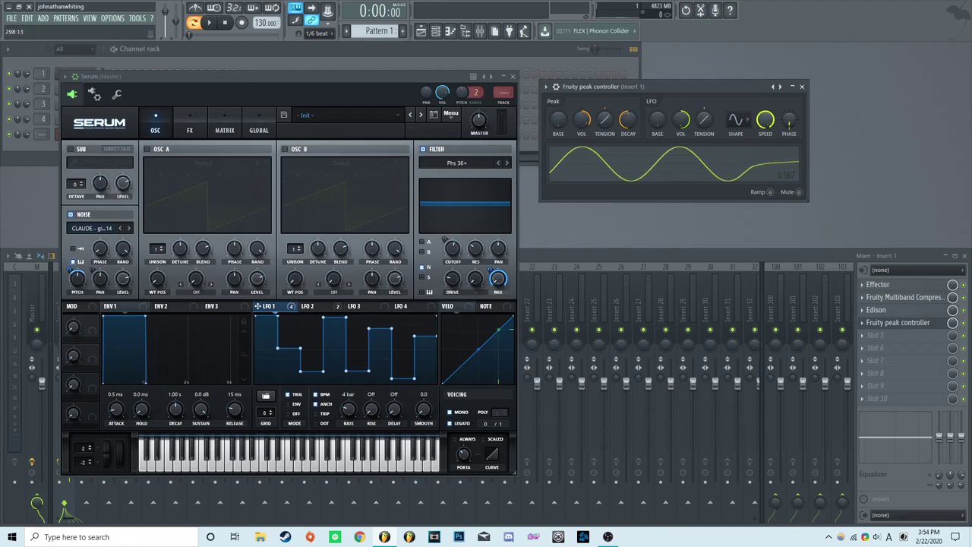
{"action": "right_click", "coordinate": [765, 119]}
{"action": "key", "text": "Escape"}
Change the Peak Controller's LFO shape to saw, then to random
{"action": "left_click", "coordinate": [735, 119]}
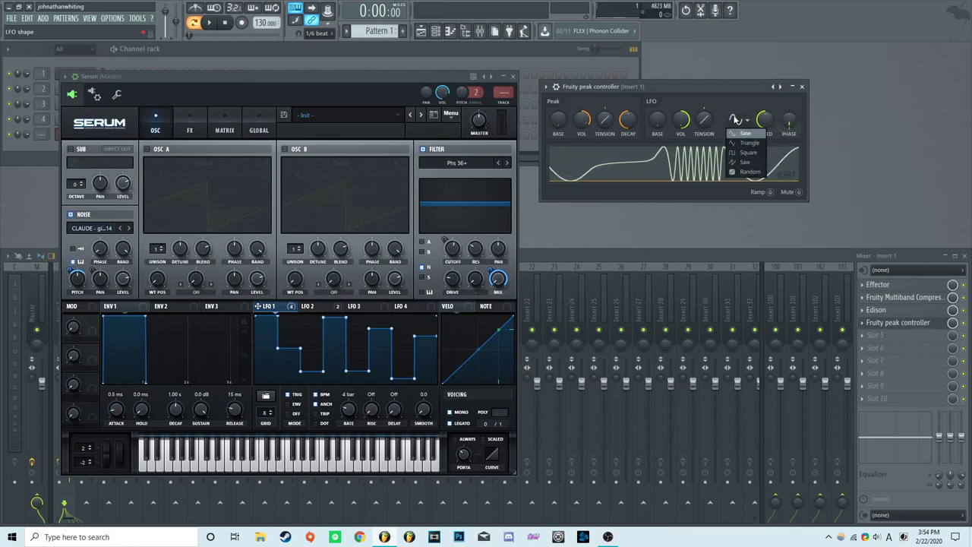
{"action": "left_click", "coordinate": [743, 161]}
{"action": "left_click", "coordinate": [735, 119]}
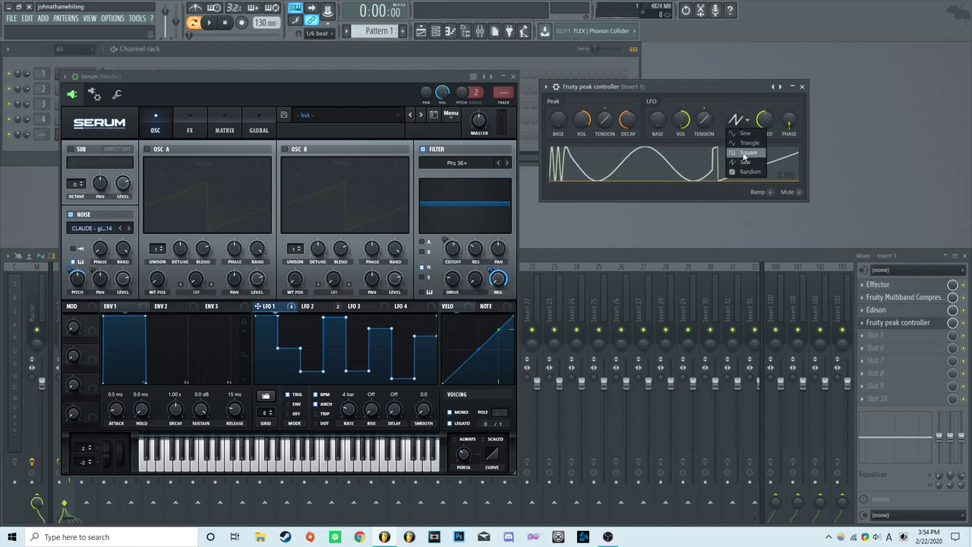
{"action": "left_click", "coordinate": [747, 172]}
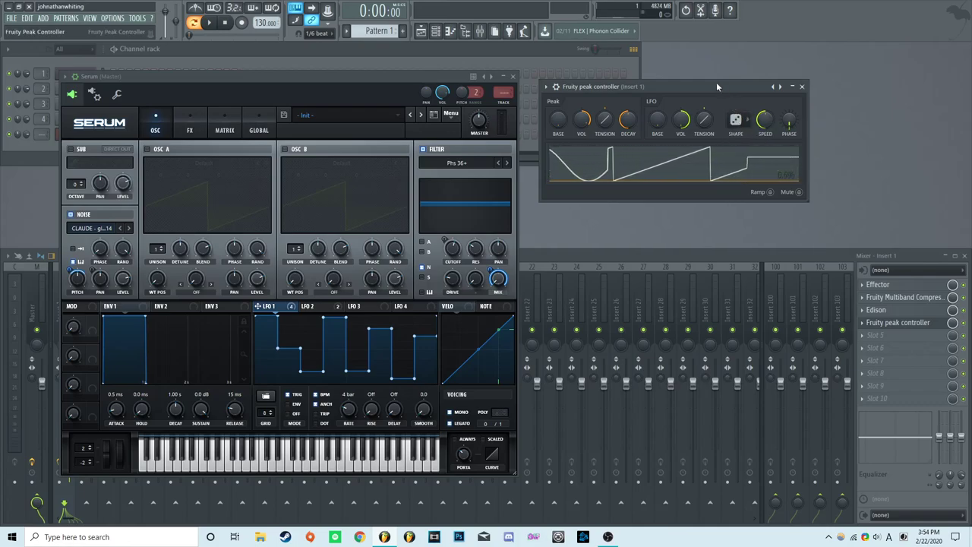
{"action": "left_click_drag", "start_coordinate": [715, 86], "coordinate": [709, 89]}
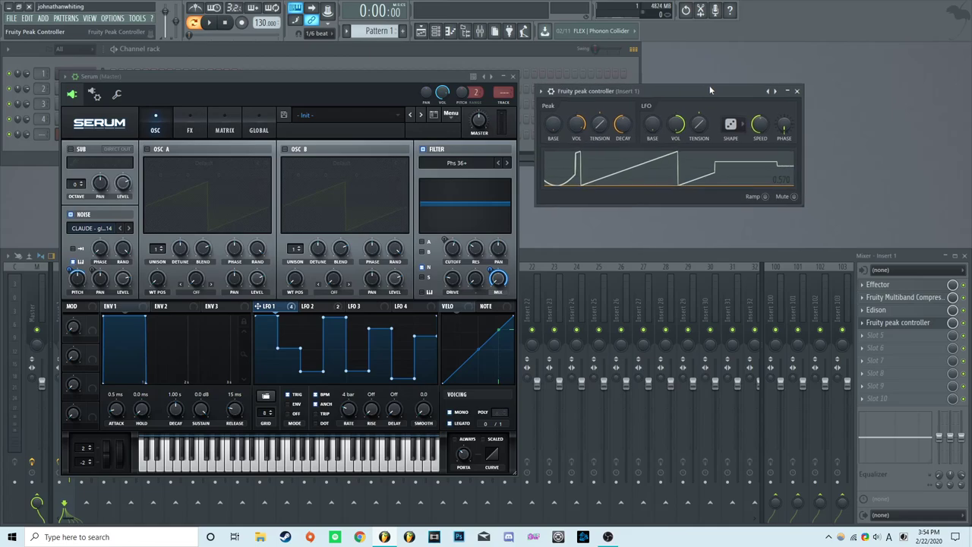
Set the LFO speed to 2 steps, then drag the Speed knob up
{"action": "right_click", "coordinate": [763, 119]}
{"action": "mouse_move", "coordinate": [812, 131]}
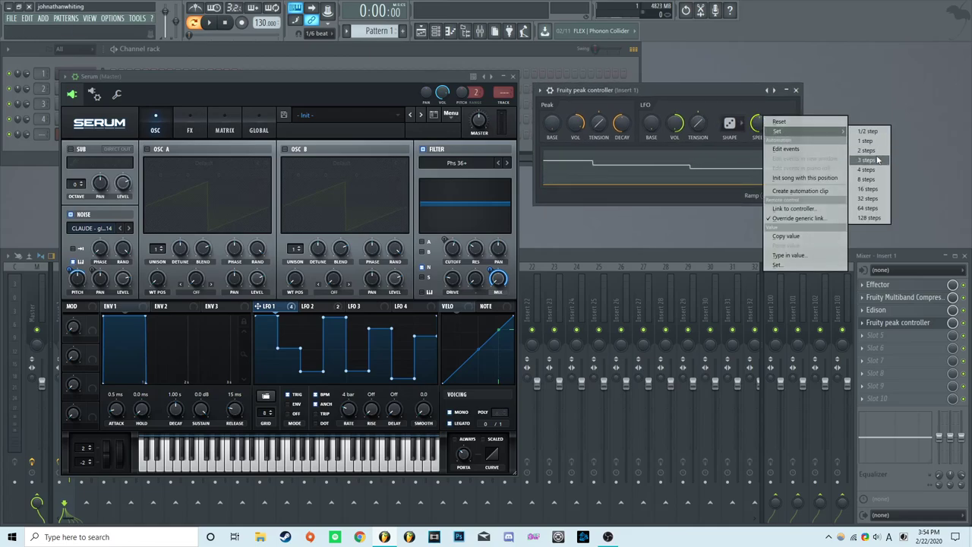
{"action": "left_click", "coordinate": [875, 151]}
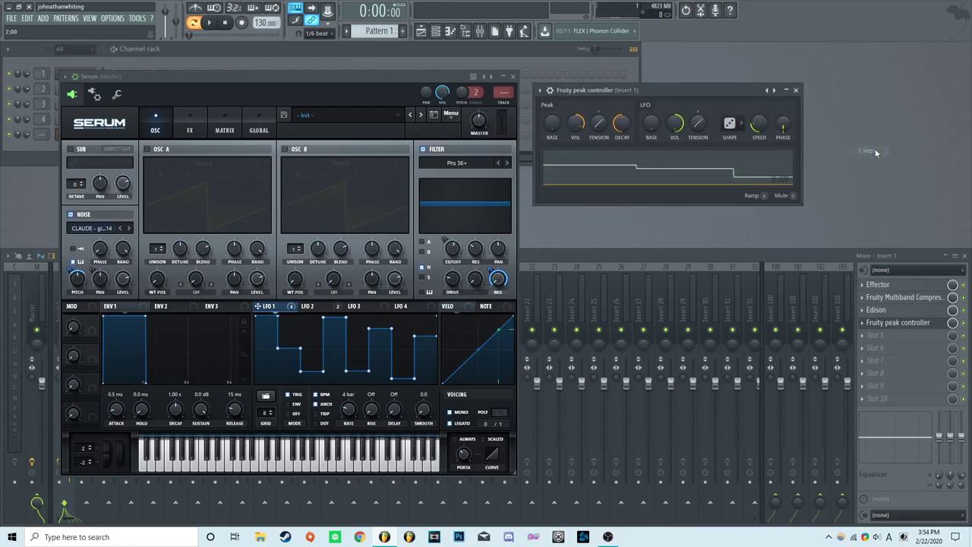
{"action": "right_click", "coordinate": [765, 126]}
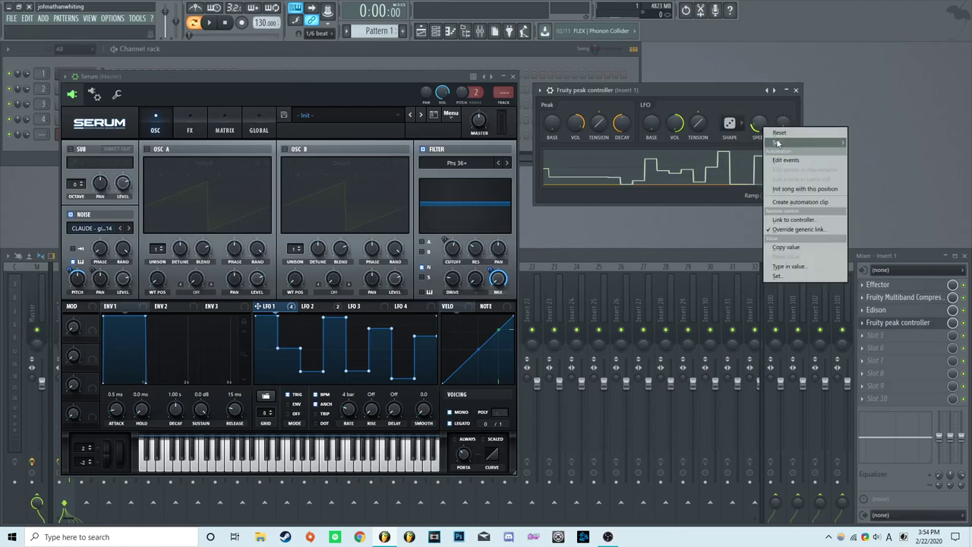
{"action": "left_click", "coordinate": [672, 91]}
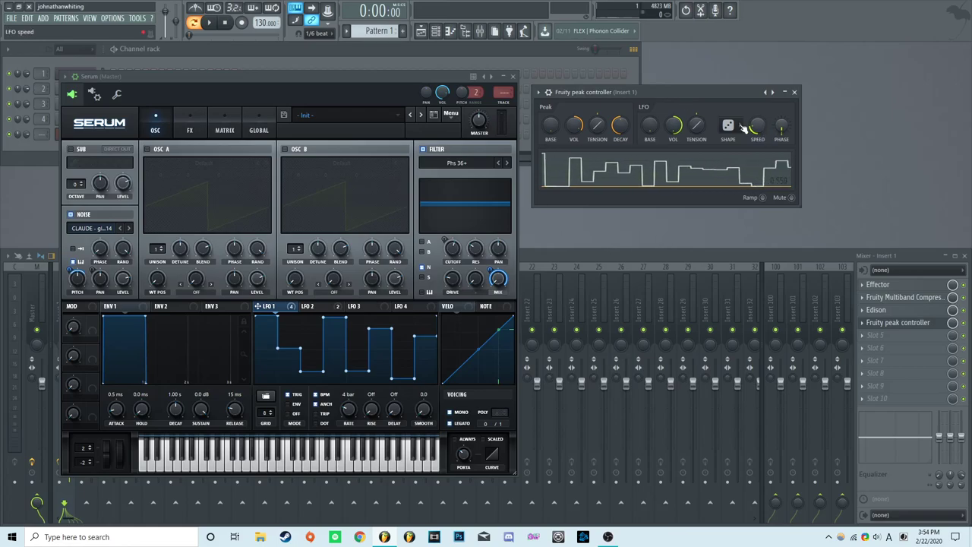
{"action": "left_click_drag", "start_coordinate": [752, 130], "coordinate": [756, 173]}
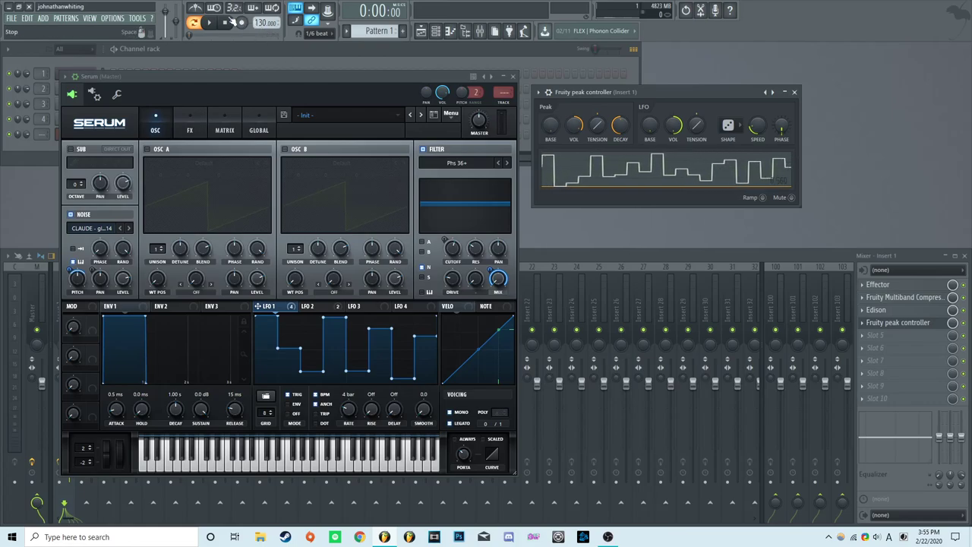
Rearrange the Serum and Peak Controller windows and review Serum's LFO 2 and LFO 1
{"action": "left_click_drag", "start_coordinate": [637, 91], "coordinate": [705, 69]}
{"action": "left_click_drag", "start_coordinate": [436, 81], "coordinate": [539, 66]}
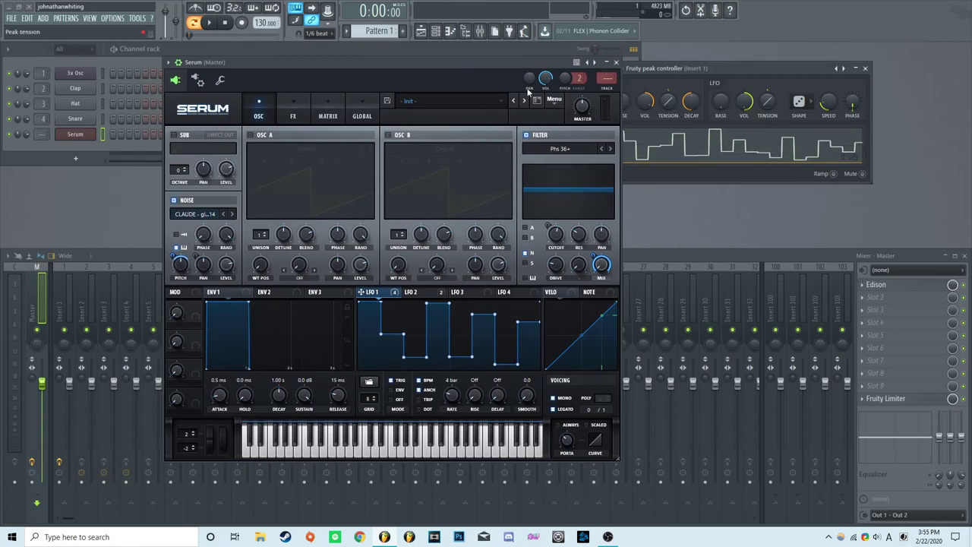
{"action": "left_click_drag", "start_coordinate": [523, 86], "coordinate": [477, 88]}
{"action": "left_click_drag", "start_coordinate": [367, 74], "coordinate": [377, 82]}
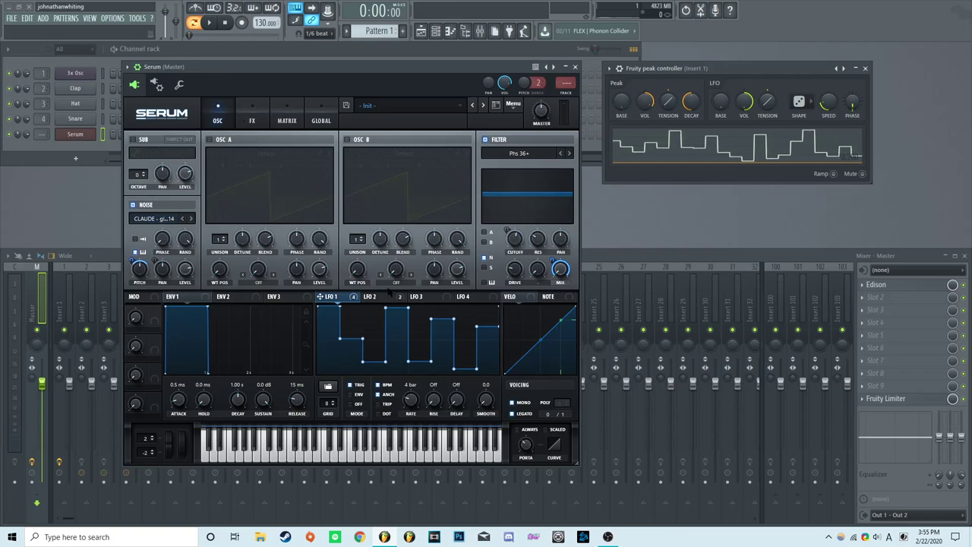
{"action": "left_click", "coordinate": [380, 296]}
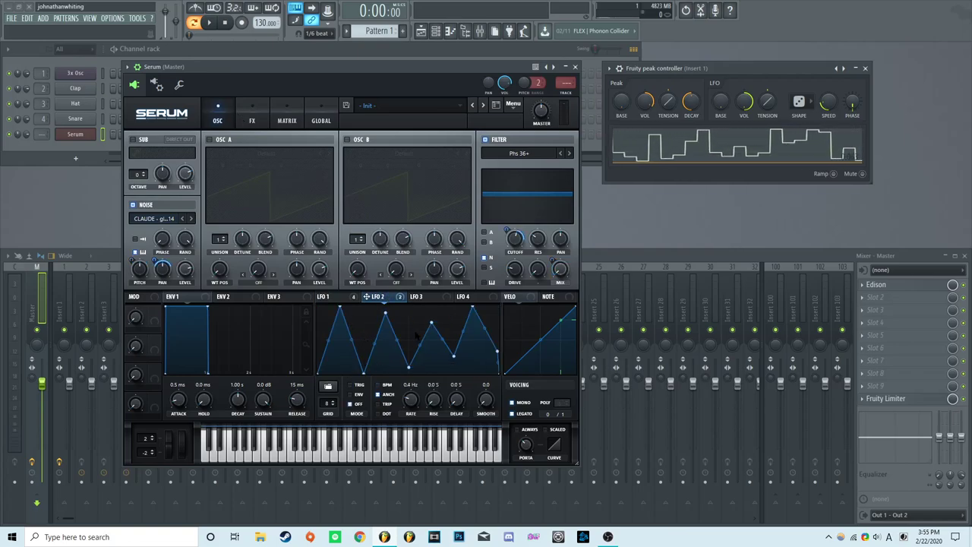
{"action": "left_click", "coordinate": [325, 296]}
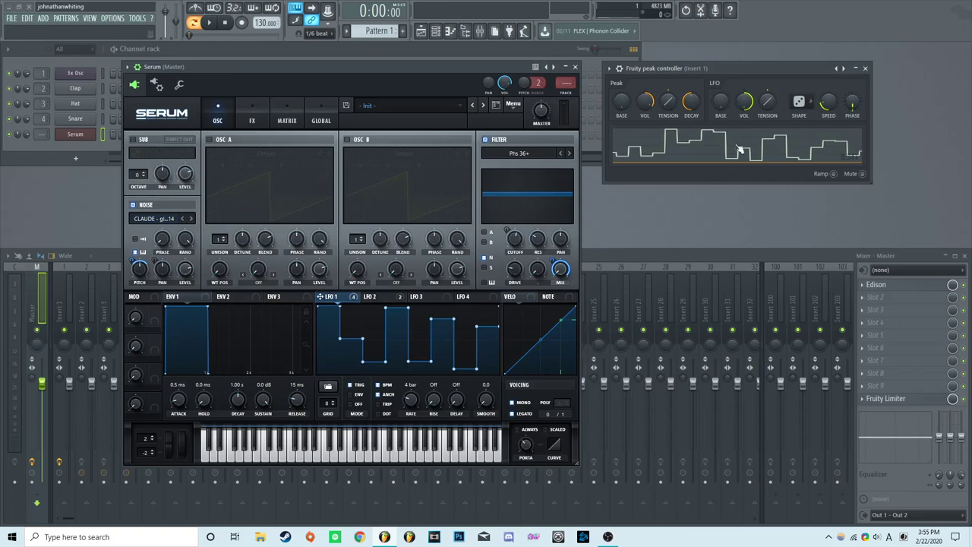
{"action": "left_click_drag", "start_coordinate": [300, 70], "coordinate": [323, 54]}
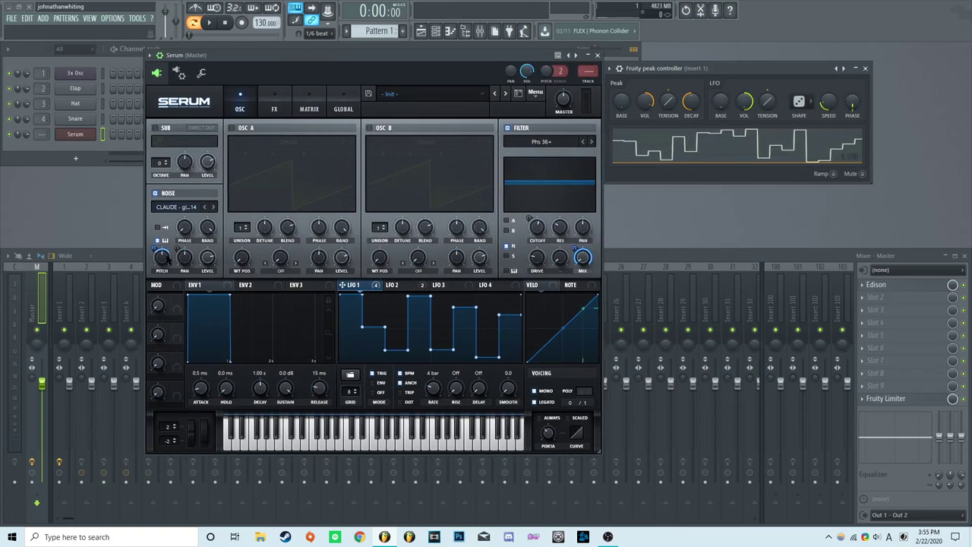
Remove all modulators from Noise Pitch and reset the knob to 0.00 %
{"action": "right_click", "coordinate": [161, 256]}
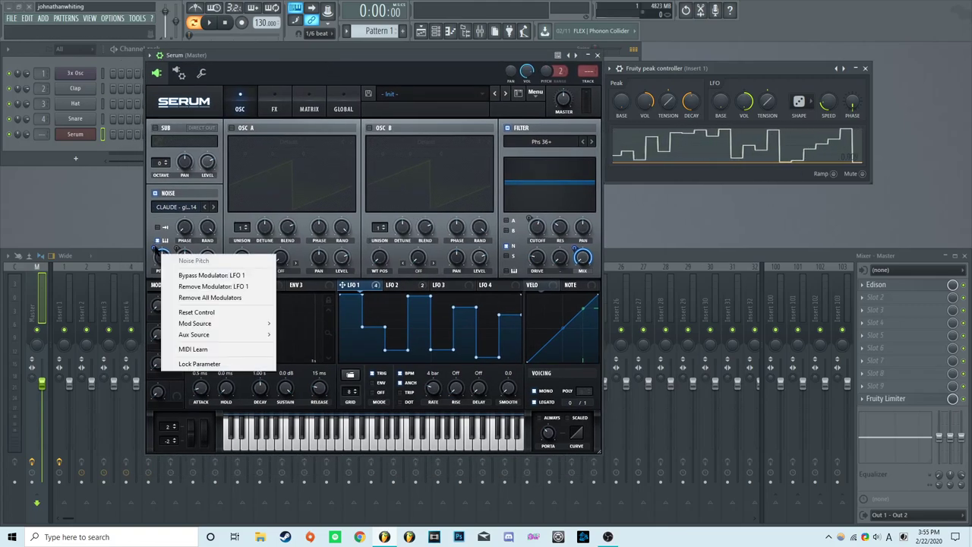
{"action": "left_click", "coordinate": [220, 302]}
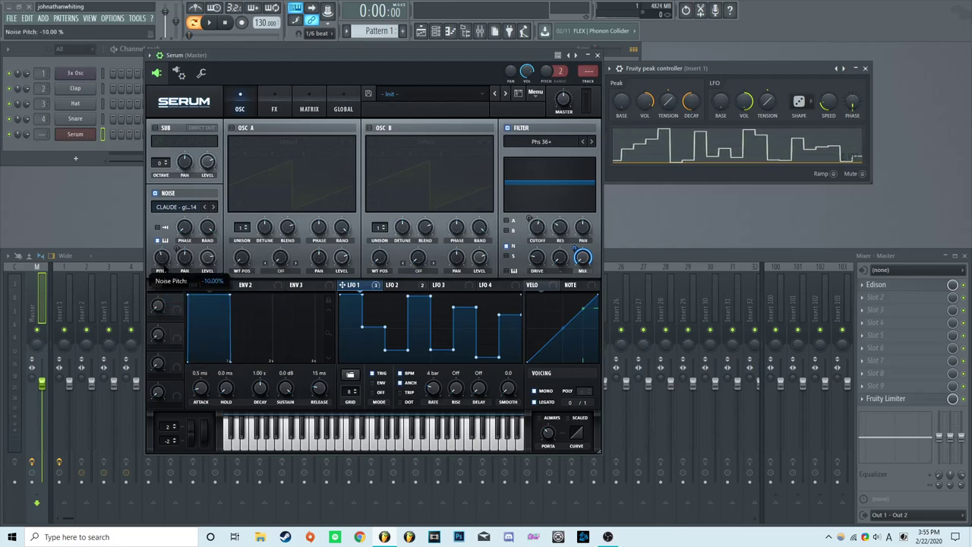
{"action": "right_click", "coordinate": [162, 257]}
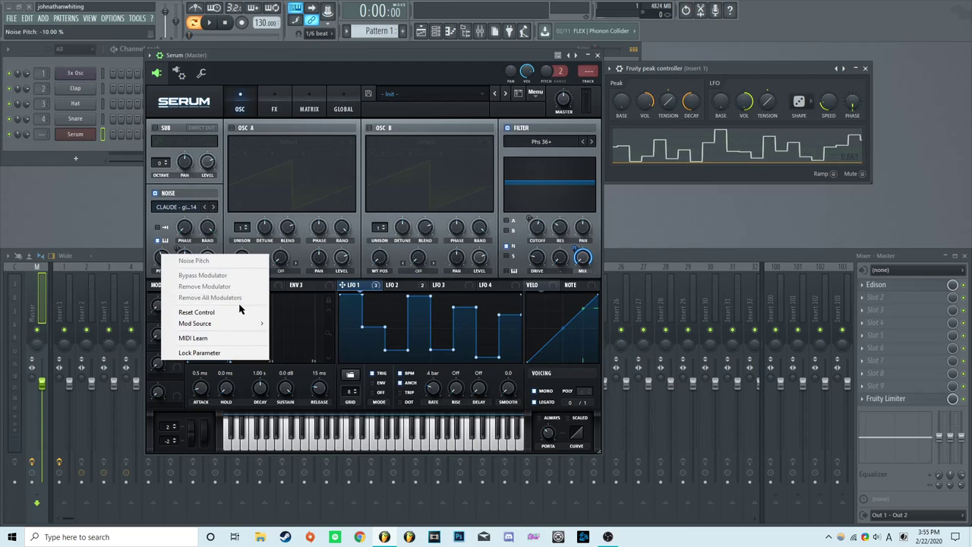
{"action": "left_click", "coordinate": [162, 258]}
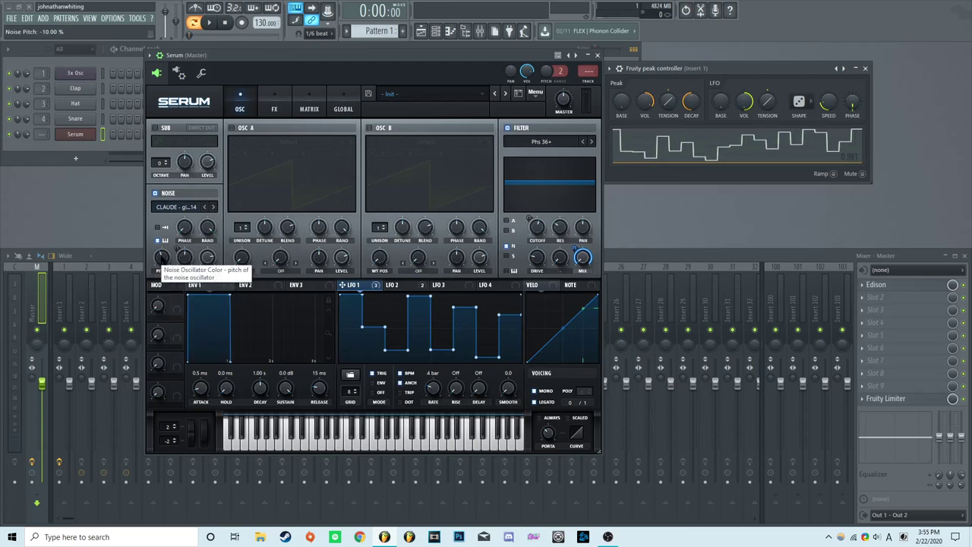
{"action": "double_click", "coordinate": [162, 257]}
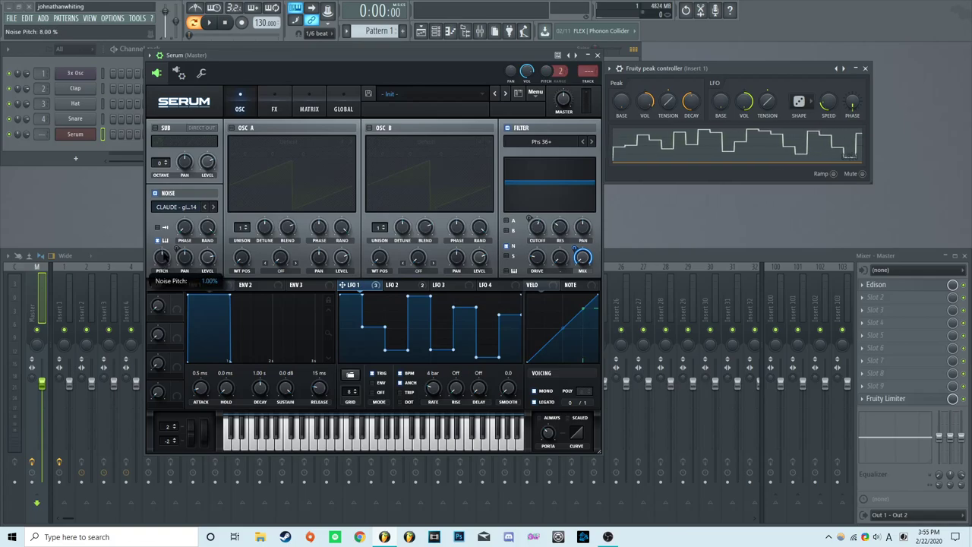
Link the last tweaked noise pitch to the internal controller Peak ctrl - LFO
{"action": "left_click", "coordinate": [136, 18]}
{"action": "mouse_move", "coordinate": [188, 131]}
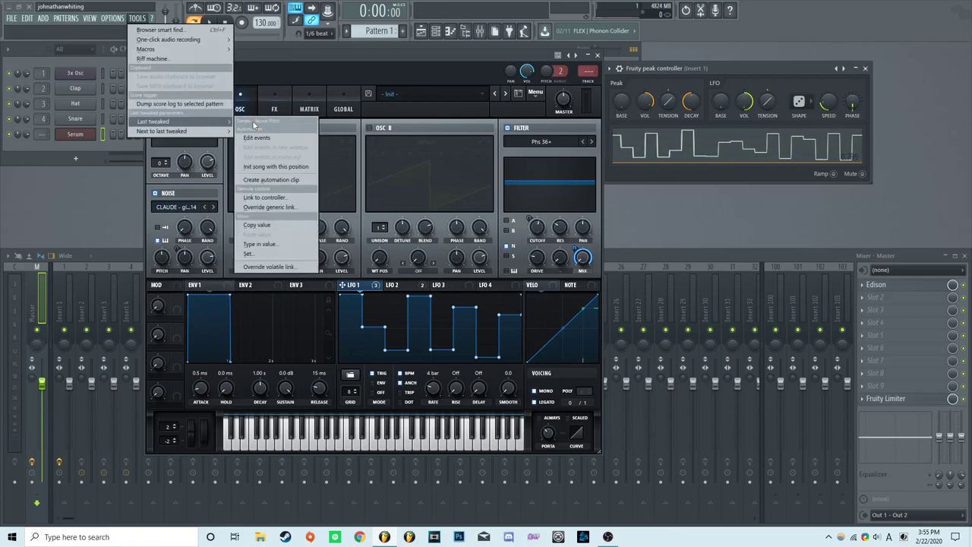
{"action": "left_click", "coordinate": [295, 196]}
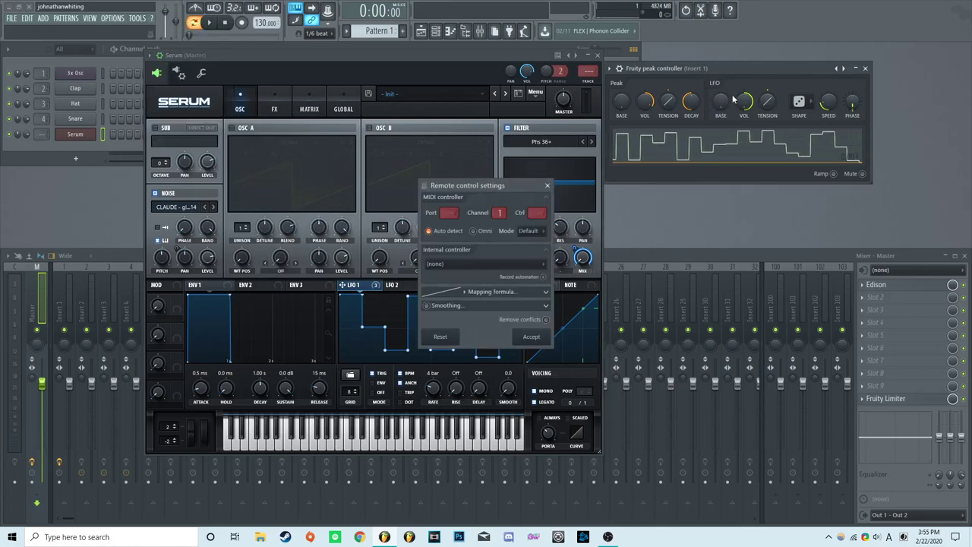
{"action": "left_click", "coordinate": [479, 264]}
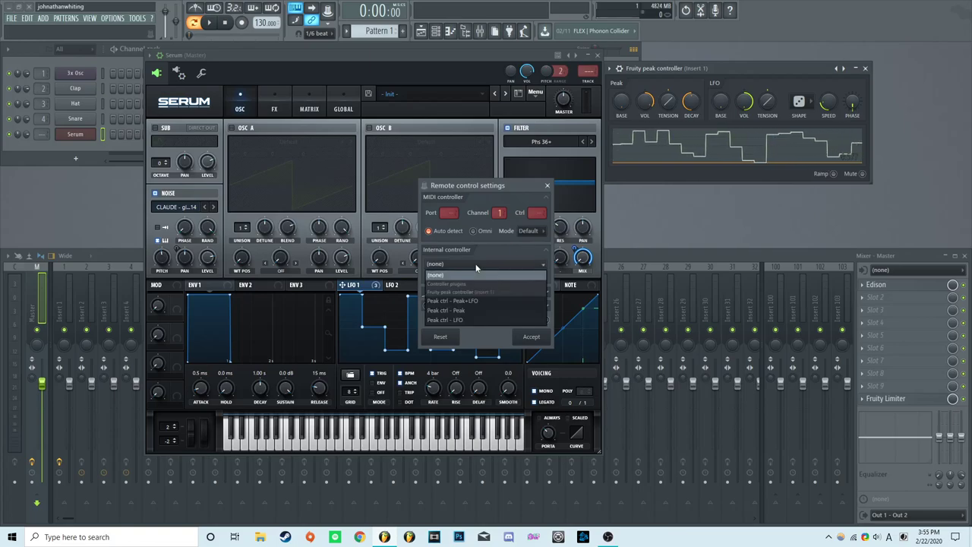
{"action": "left_click", "coordinate": [478, 324]}
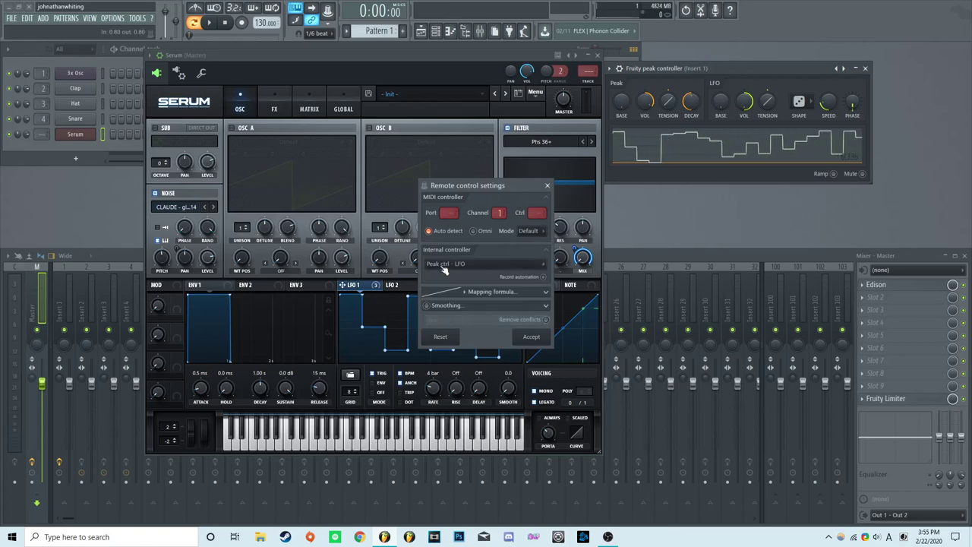
{"action": "left_click", "coordinate": [531, 337]}
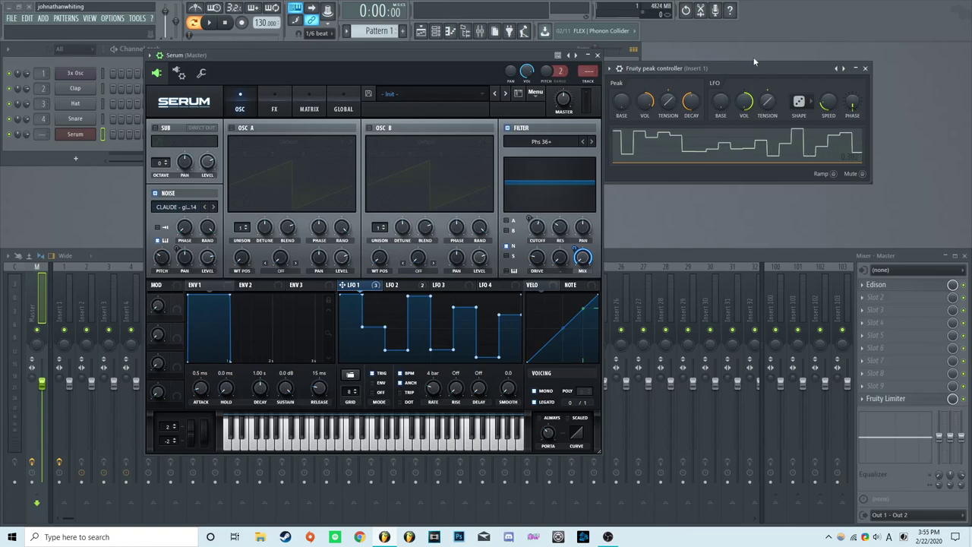
{"action": "left_click_drag", "start_coordinate": [668, 68], "coordinate": [295, 185]}
{"action": "left_click", "coordinate": [719, 84]}
Reset Serum's filter MIX knob to its default with Reset Control
{"action": "left_click", "coordinate": [749, 280]}
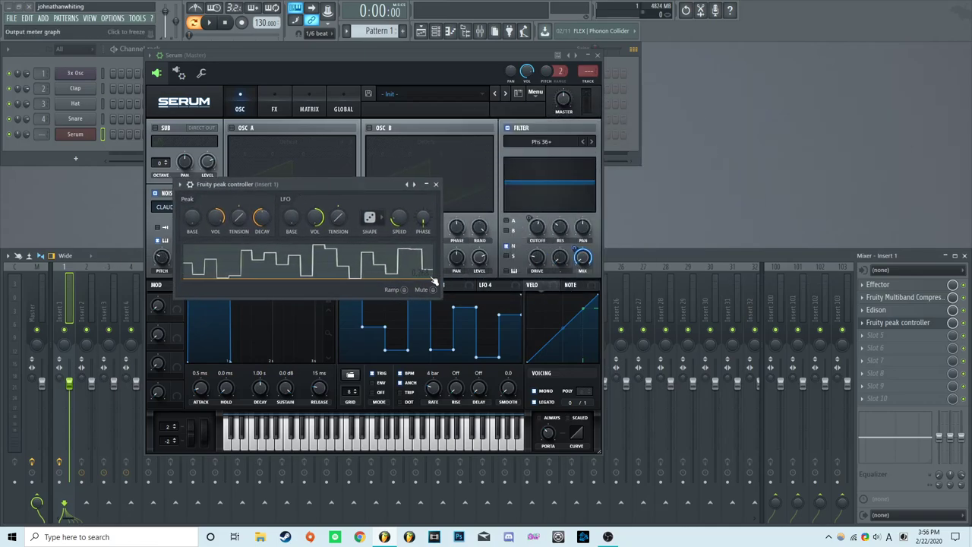
{"action": "left_click_drag", "start_coordinate": [240, 179], "coordinate": [703, 75]}
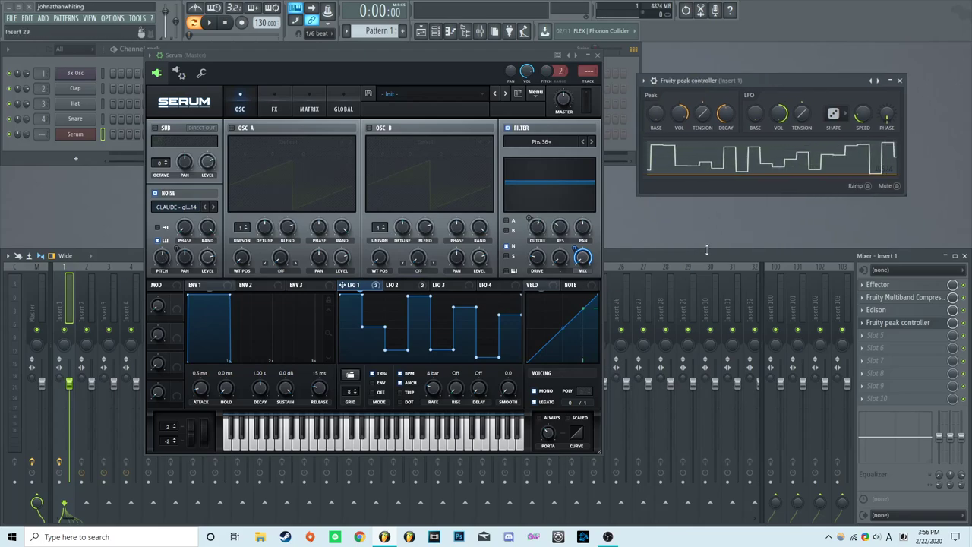
{"action": "left_click", "coordinate": [877, 346]}
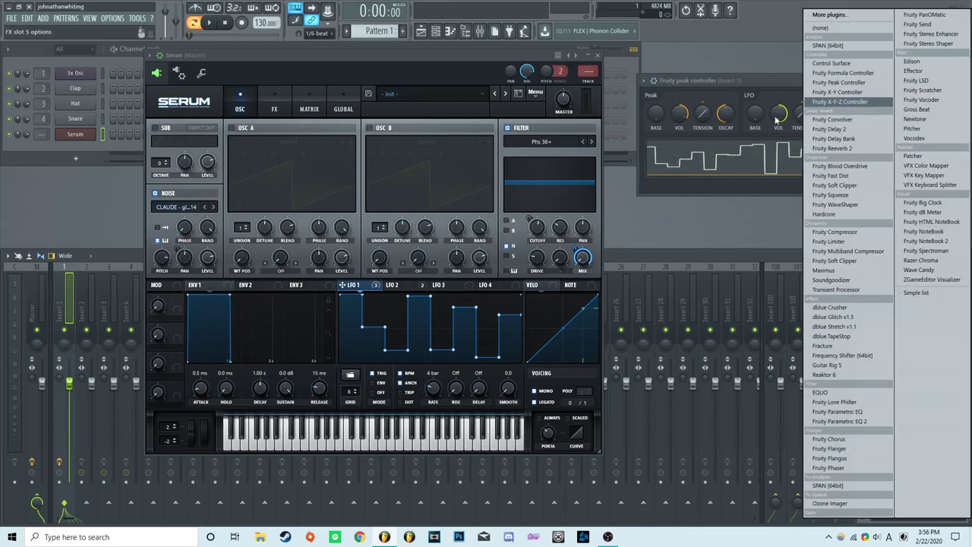
{"action": "left_click", "coordinate": [735, 82]}
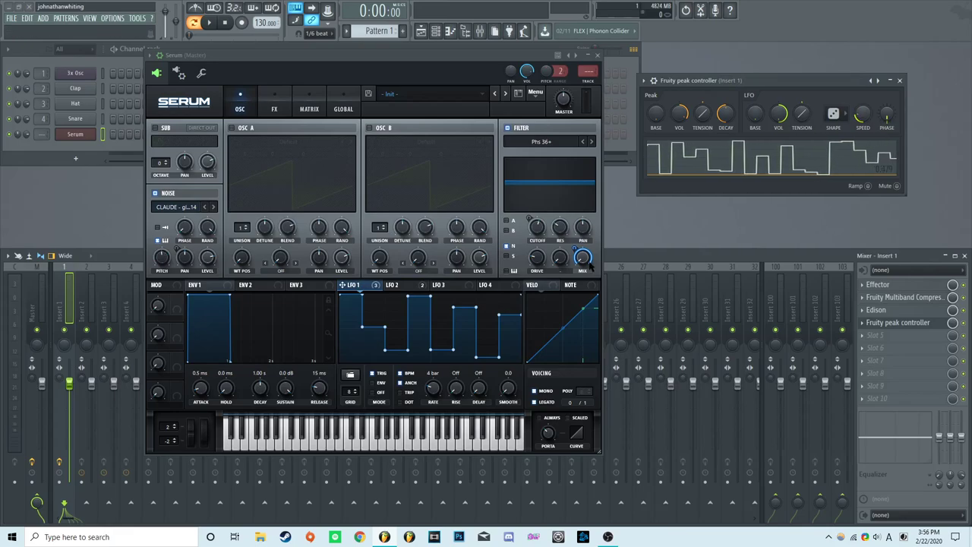
{"action": "right_click", "coordinate": [583, 257]}
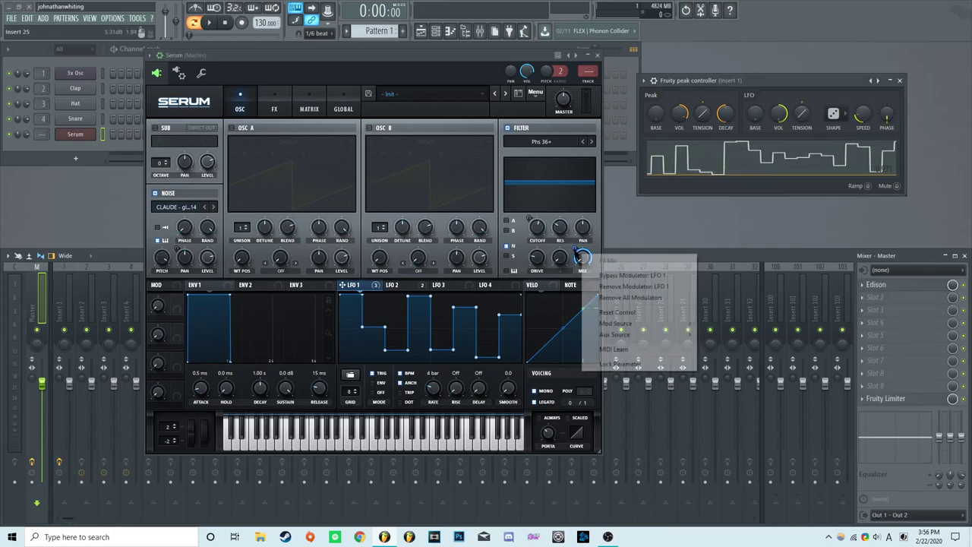
{"action": "left_click", "coordinate": [621, 311]}
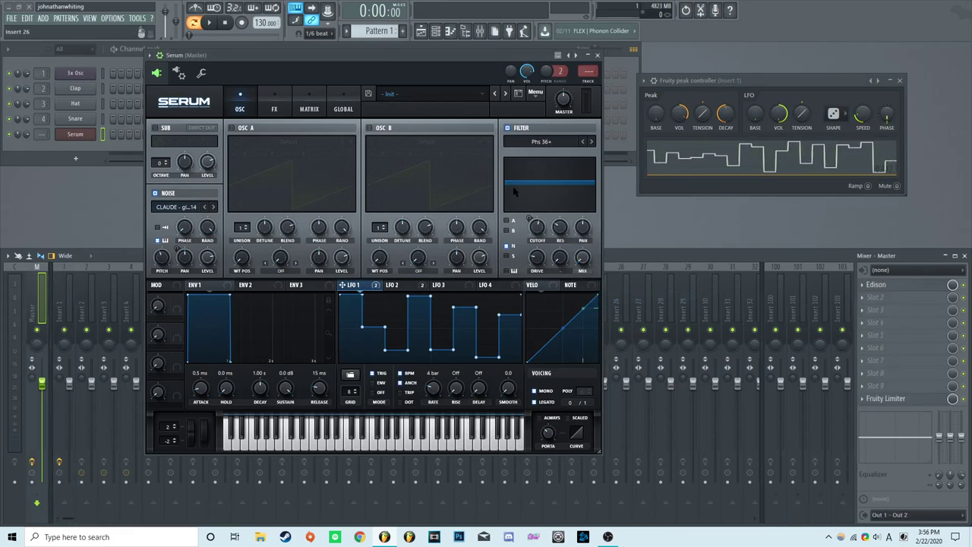
{"action": "left_click", "coordinate": [274, 106]}
{"action": "left_click", "coordinate": [240, 106]}
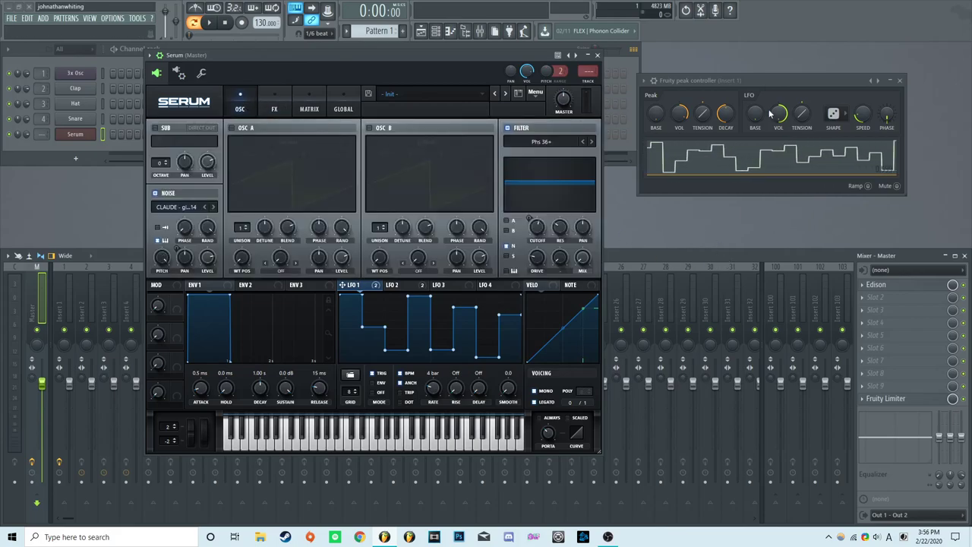
Add Edison to mixer slot 8, then set that slot back to (none)
{"action": "left_click_drag", "start_coordinate": [774, 80], "coordinate": [764, 70]}
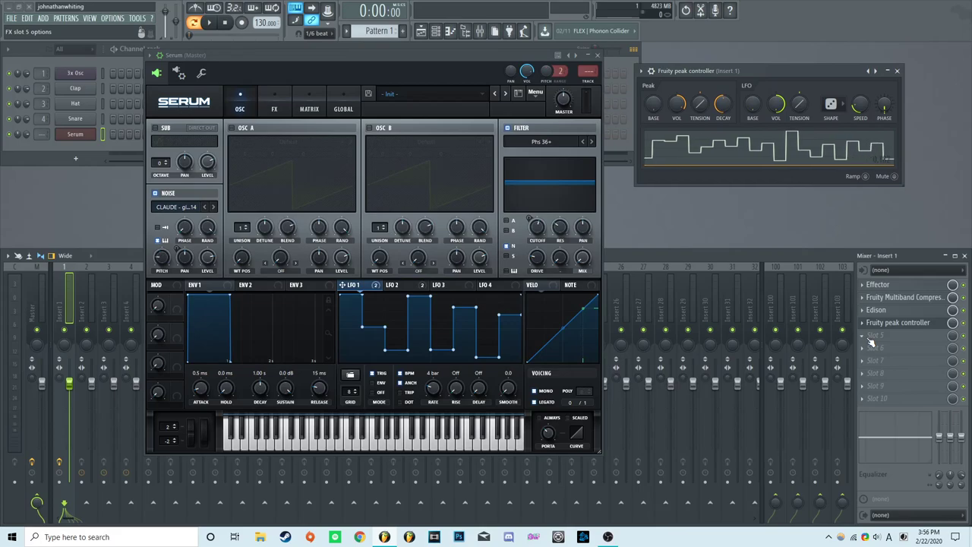
{"action": "left_click", "coordinate": [879, 372]}
{"action": "left_click", "coordinate": [931, 65]}
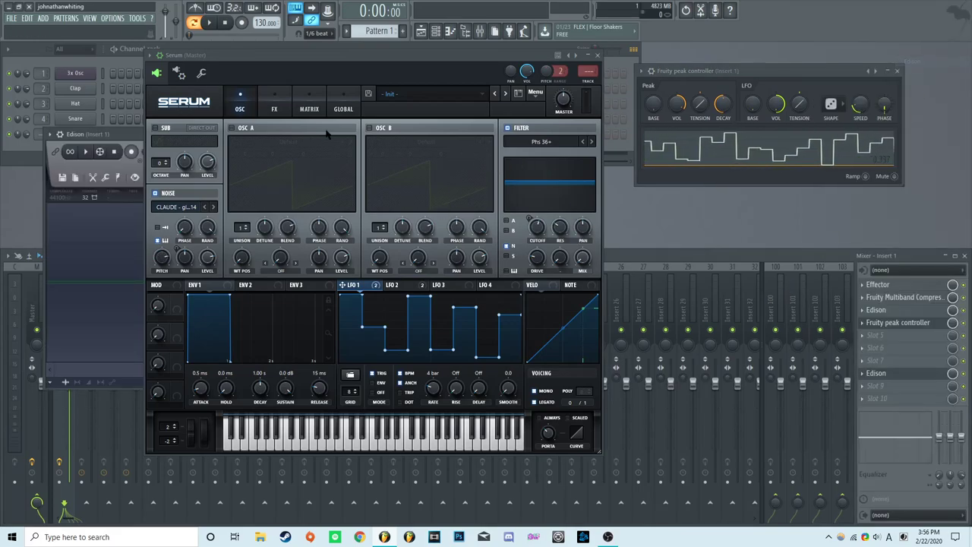
{"action": "left_click", "coordinate": [816, 191]}
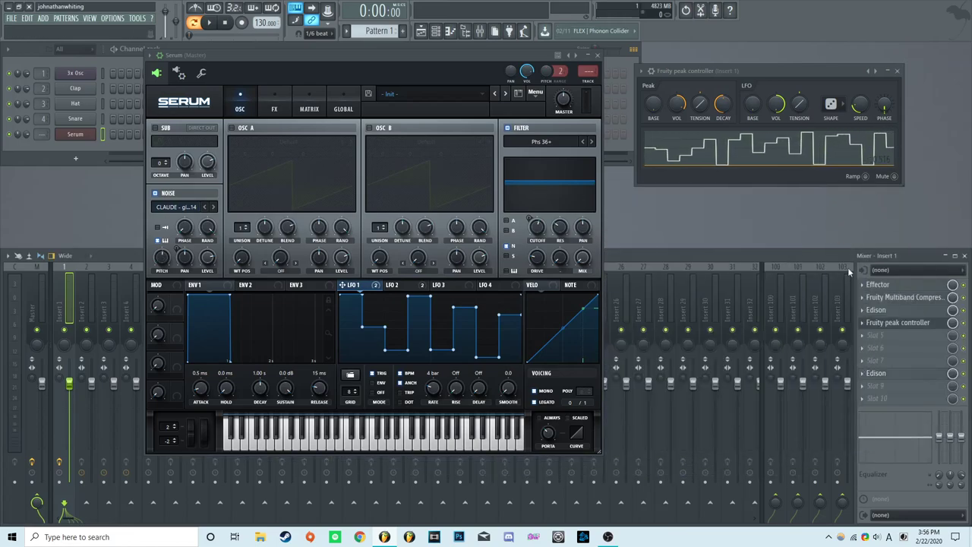
{"action": "left_click", "coordinate": [889, 321]}
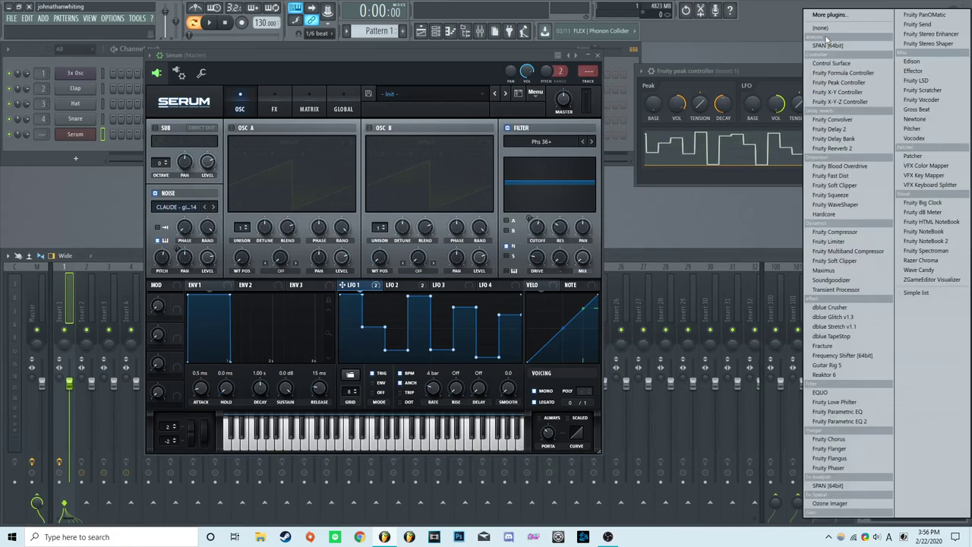
{"action": "left_click", "coordinate": [801, 73]}
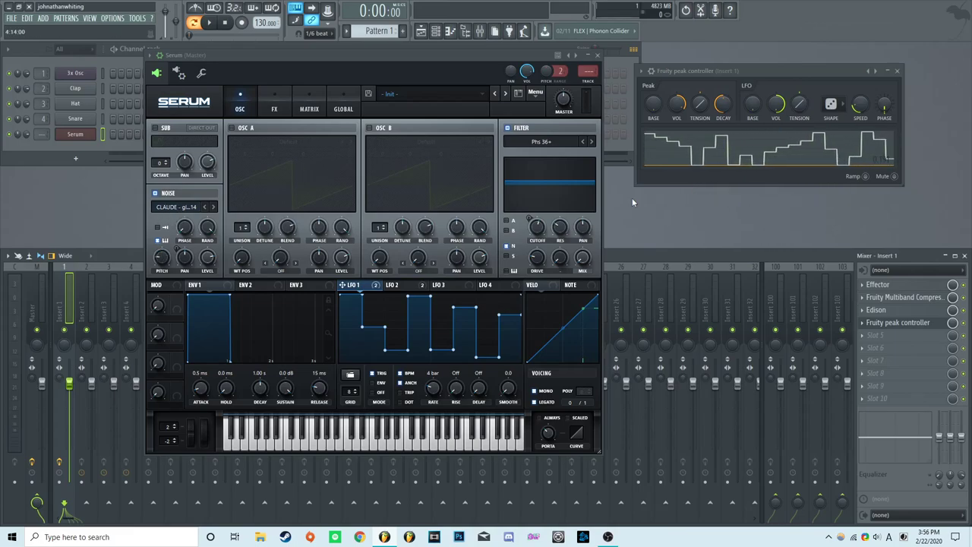
Link Serum's filter pan to the Fruity Peak Controller's LFO (Peak ctrl - LFO) via Last tweaked
{"action": "left_click_drag", "start_coordinate": [758, 67], "coordinate": [771, 98]}
{"action": "left_click", "coordinate": [573, 258]}
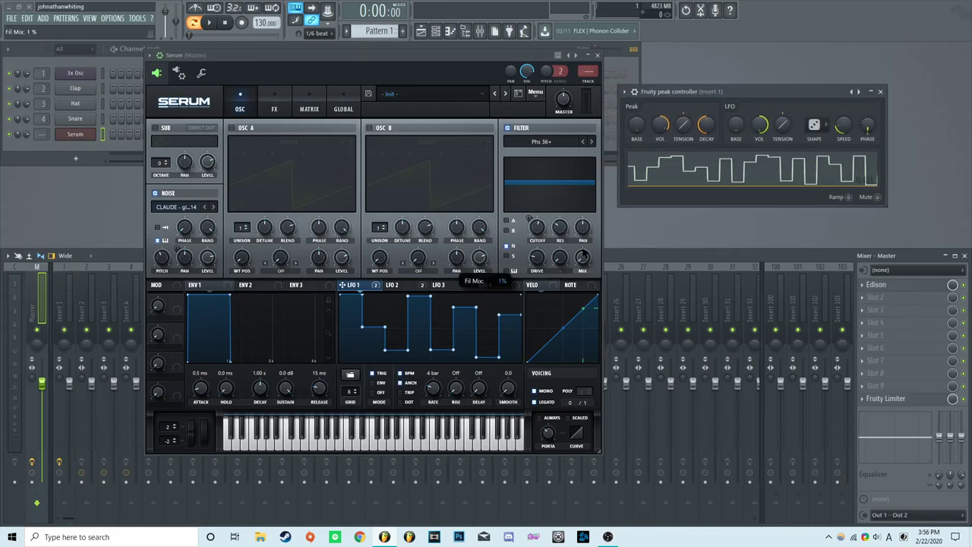
{"action": "left_click", "coordinate": [137, 18]}
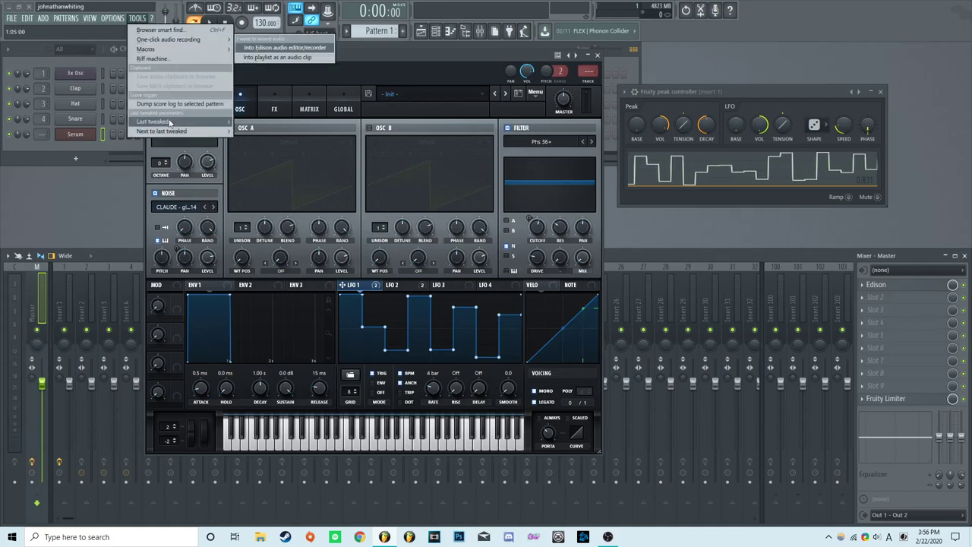
{"action": "mouse_move", "coordinate": [190, 122]}
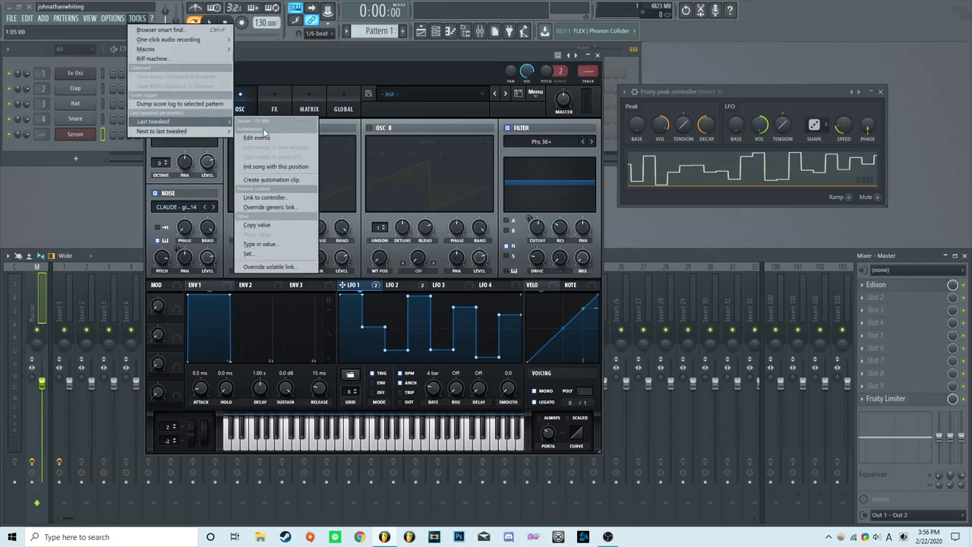
{"action": "left_click", "coordinate": [269, 197]}
{"action": "left_click", "coordinate": [478, 263]}
{"action": "left_click", "coordinate": [469, 304]}
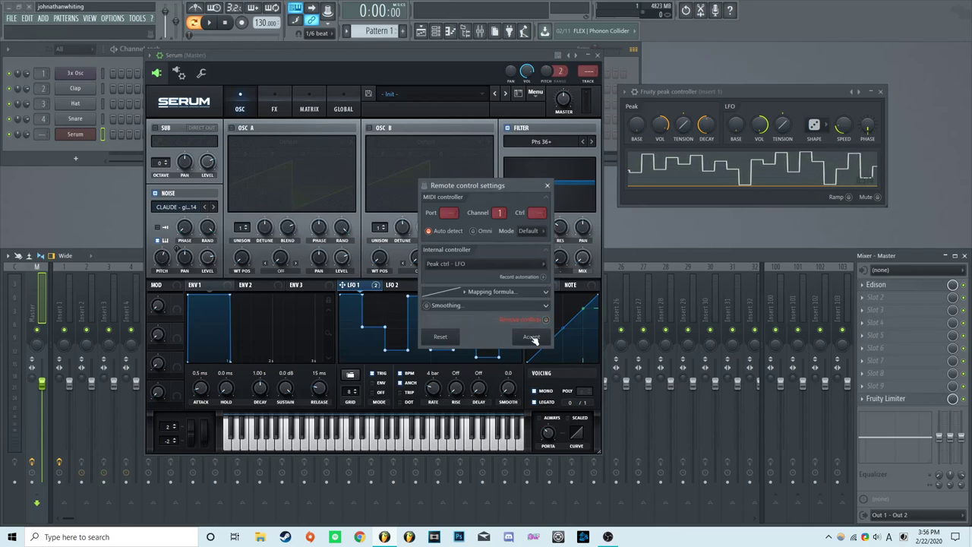
{"action": "left_click", "coordinate": [531, 337]}
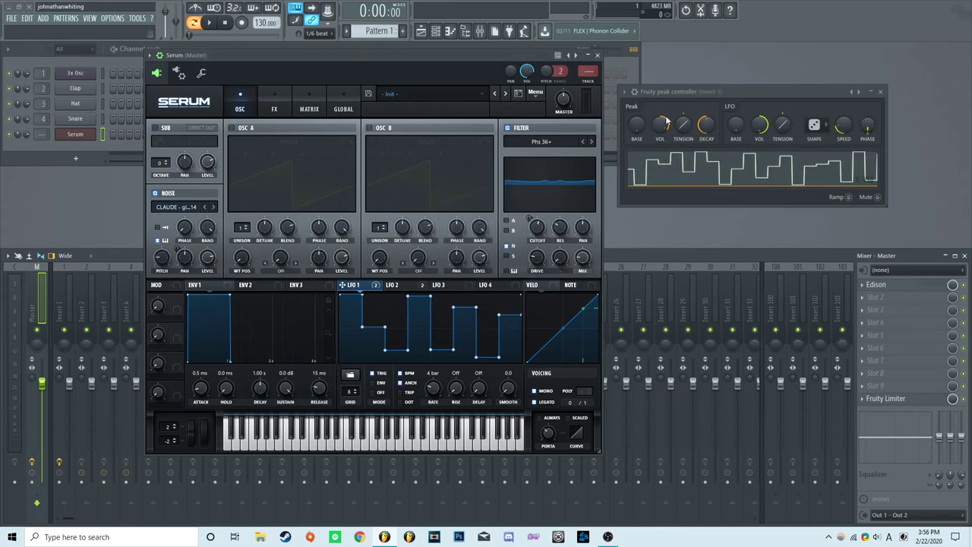
Route Serum's LFO 2 to the Filter mix at amount 16 and audition a C6 note
{"action": "left_click_drag", "start_coordinate": [368, 55], "coordinate": [354, 75]}
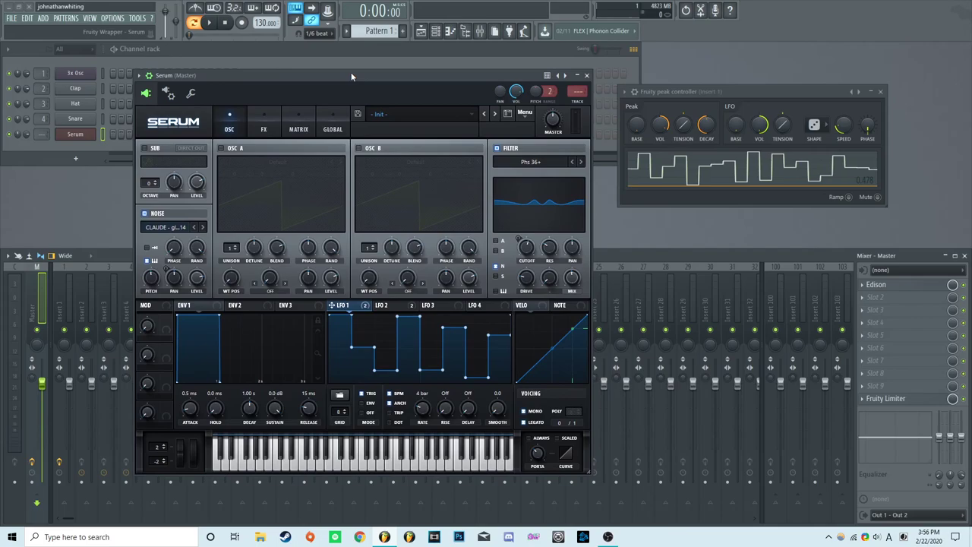
{"action": "left_click", "coordinate": [264, 128]}
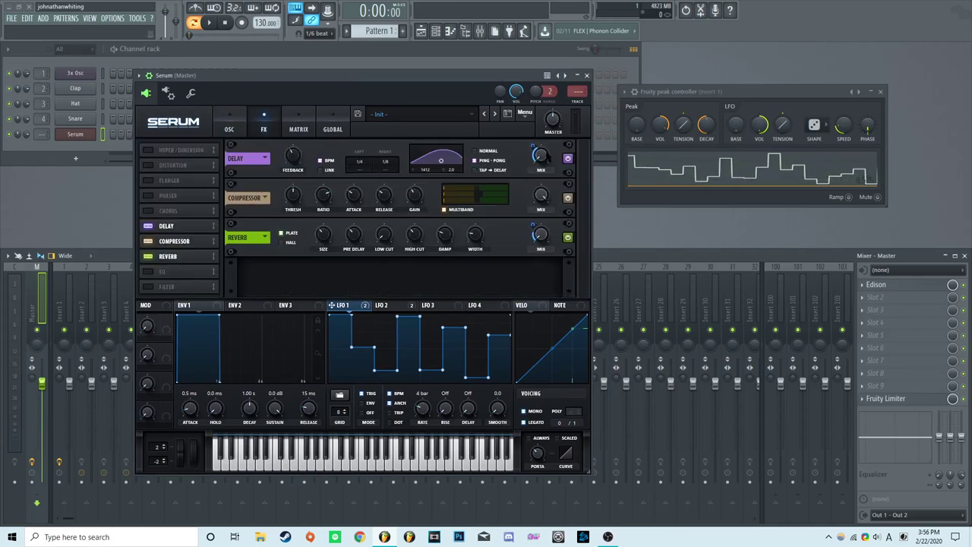
{"action": "left_click", "coordinate": [229, 128]}
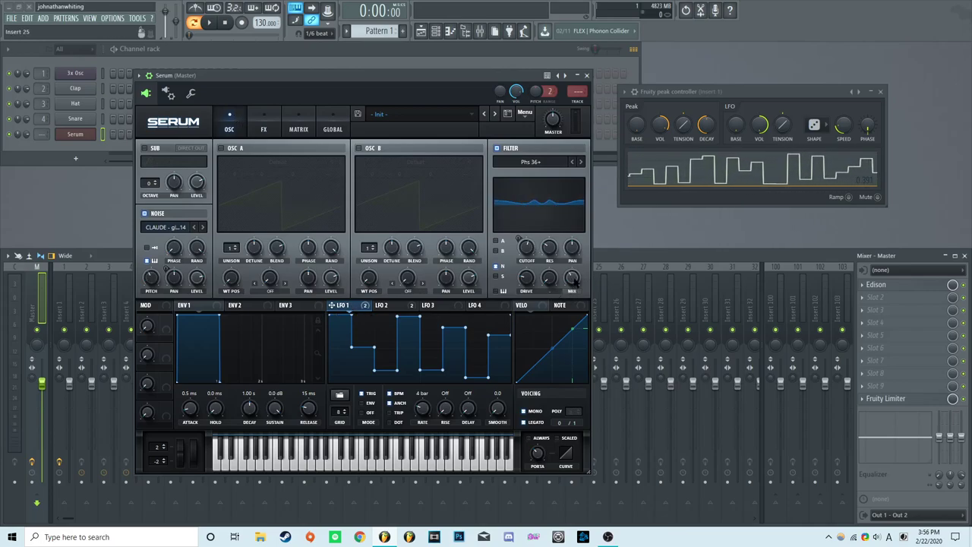
{"action": "left_click", "coordinate": [382, 305]}
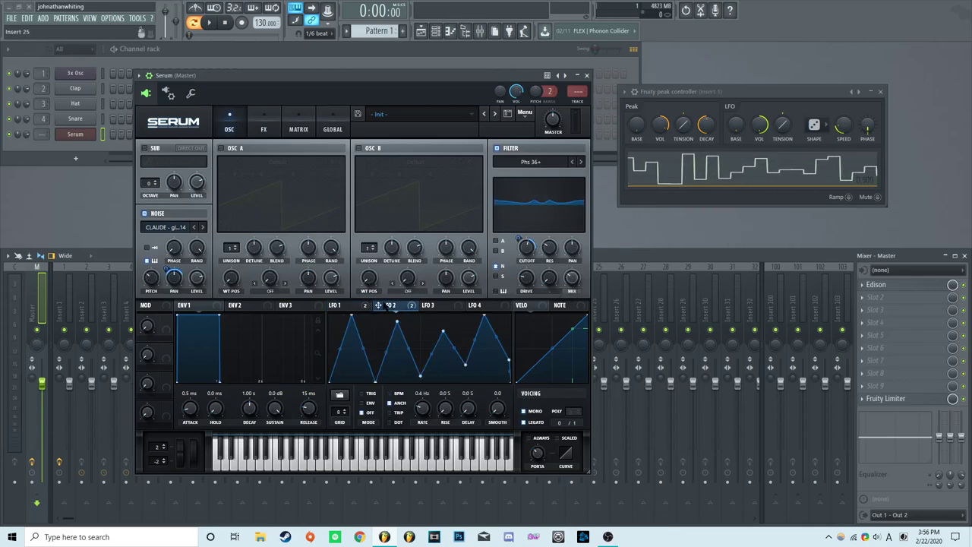
{"action": "left_click_drag", "start_coordinate": [583, 284], "coordinate": [574, 280]}
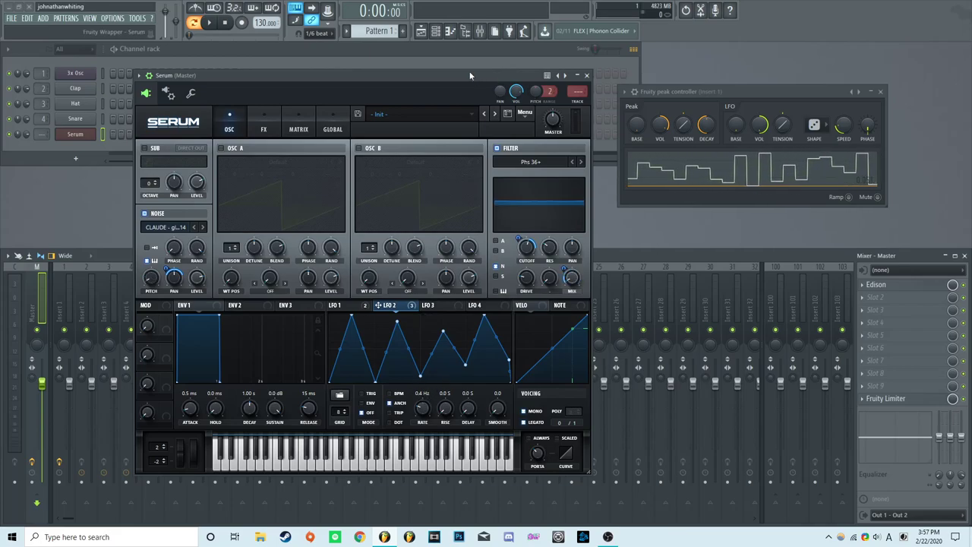
{"action": "left_click_drag", "start_coordinate": [470, 75], "coordinate": [525, 70]}
{"action": "key", "text": "q"}
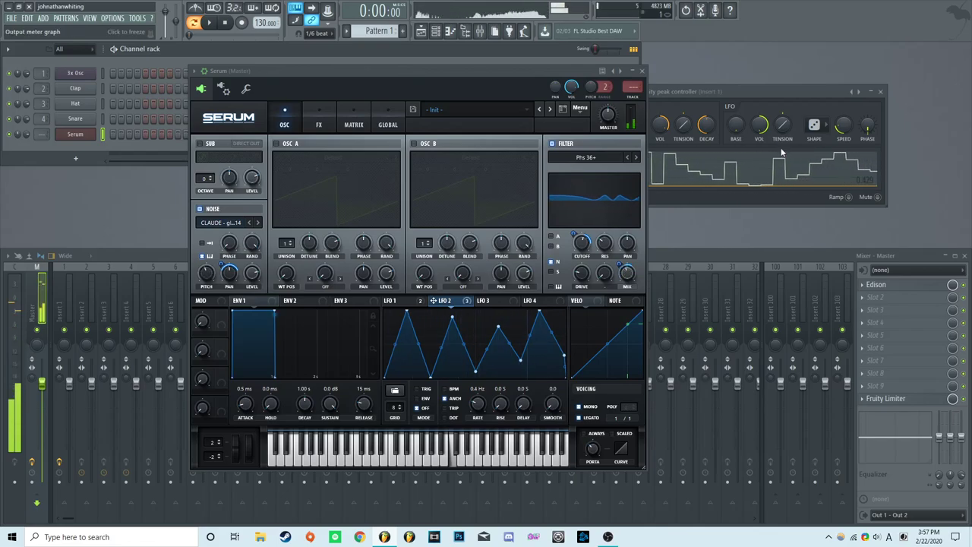
Set the Peak Controller's LFO speed to 4 steps and reposition the Serum window
{"action": "right_click", "coordinate": [843, 127]}
{"action": "mouse_move", "coordinate": [863, 144]}
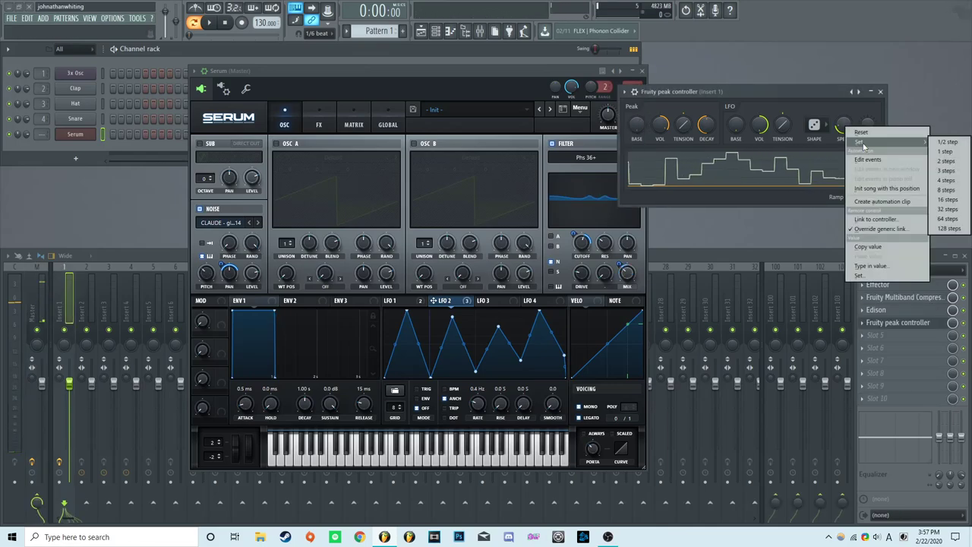
{"action": "left_click", "coordinate": [948, 183]}
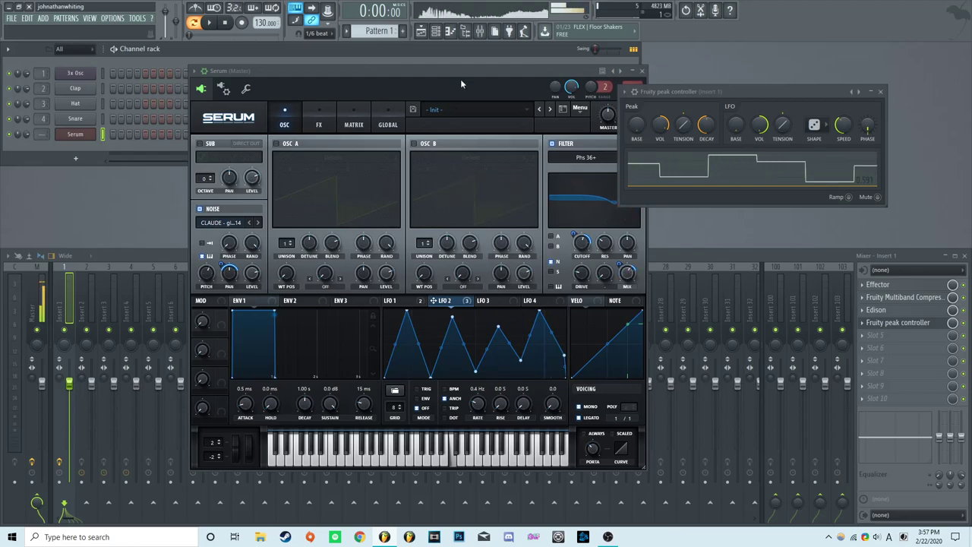
{"action": "left_click_drag", "start_coordinate": [462, 79], "coordinate": [402, 81]}
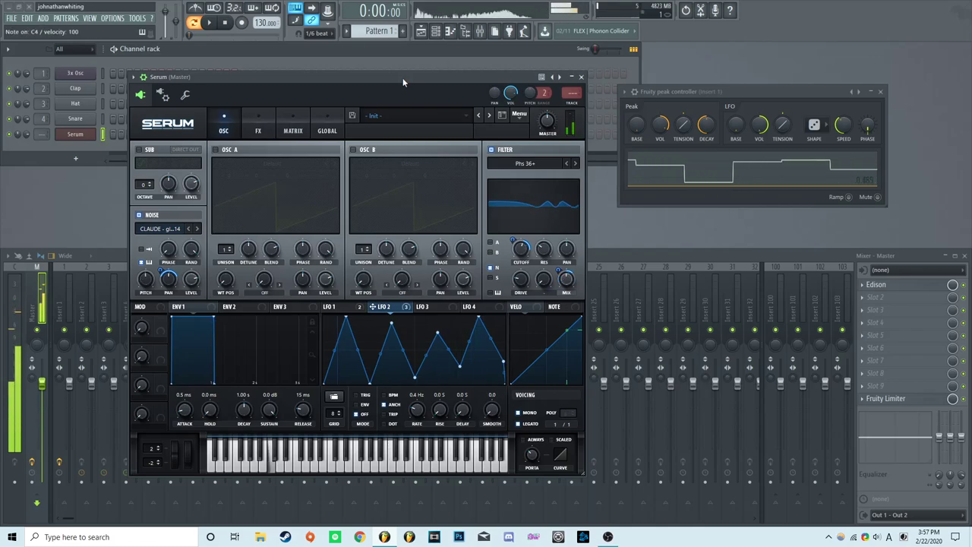
{"action": "left_click_drag", "start_coordinate": [402, 78], "coordinate": [426, 68]}
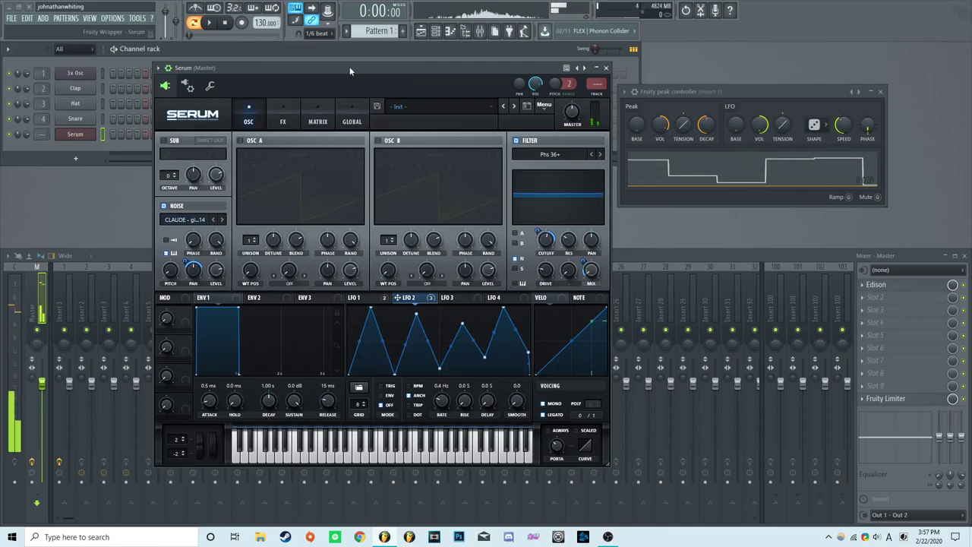
Enable Serum's Hyper/Dimension effect and raise the Dimension mix to about 34%
{"action": "left_click_drag", "start_coordinate": [348, 68], "coordinate": [381, 59]}
{"action": "left_click", "coordinate": [314, 112]}
{"action": "left_click", "coordinate": [198, 134]}
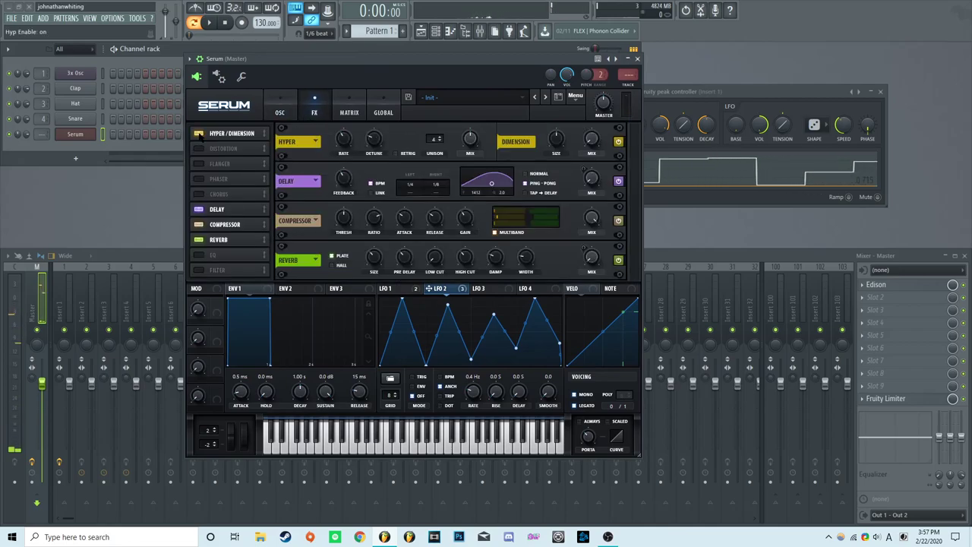
{"action": "left_click_drag", "start_coordinate": [592, 139], "coordinate": [591, 97]}
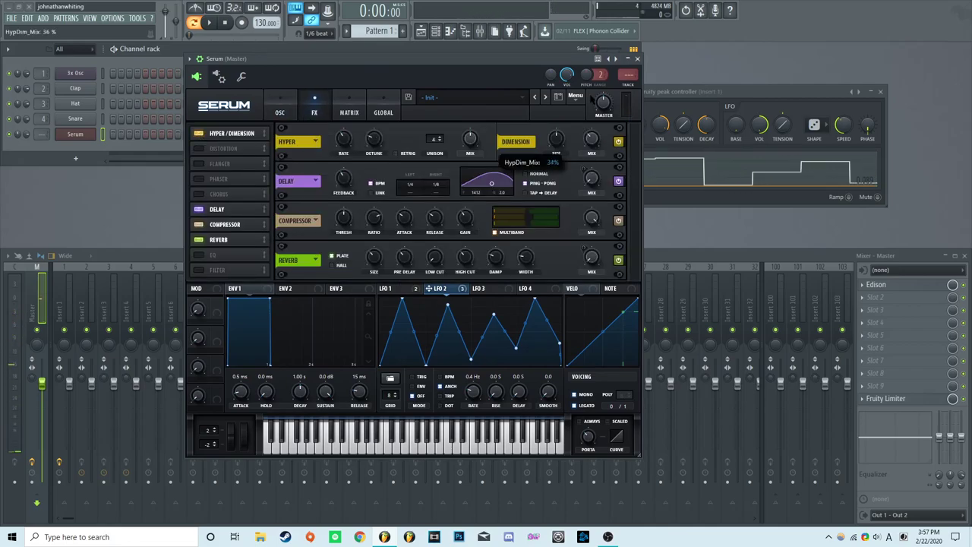
Link the Dimension mix to the Peak Controller's LFO (Peak ctrl - LFO)
{"action": "left_click", "coordinate": [130, 17]}
{"action": "mouse_move", "coordinate": [183, 121]}
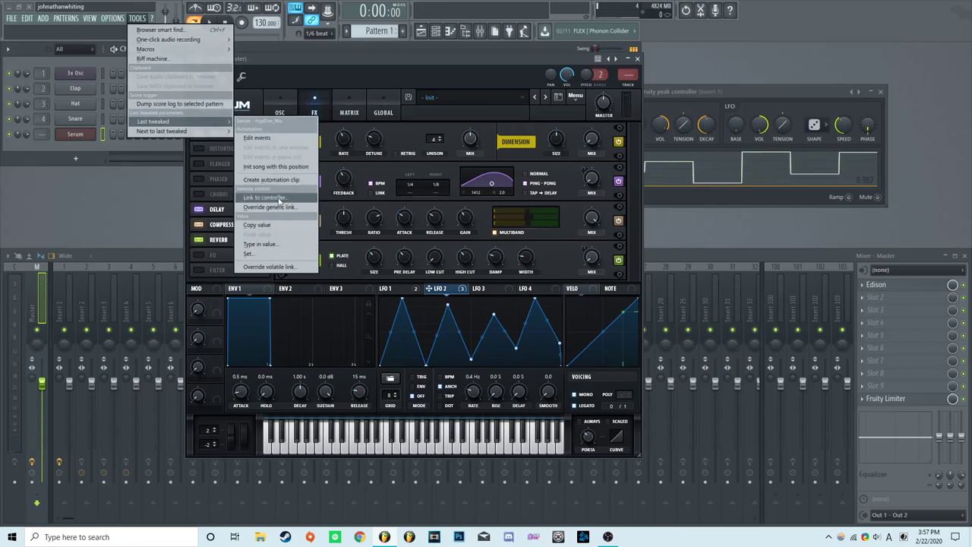
{"action": "left_click", "coordinate": [266, 198]}
{"action": "left_click", "coordinate": [471, 263]}
{"action": "left_click", "coordinate": [455, 321]}
{"action": "left_click", "coordinate": [531, 336]}
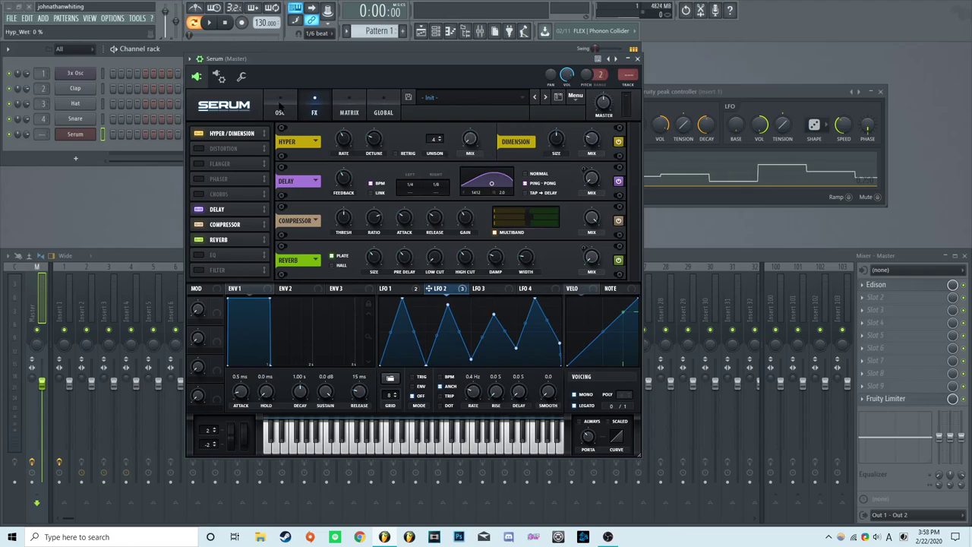
Check Serum's oscillator and effects pages while repositioning its window
{"action": "left_click", "coordinate": [288, 111]}
{"action": "left_click", "coordinate": [314, 101]}
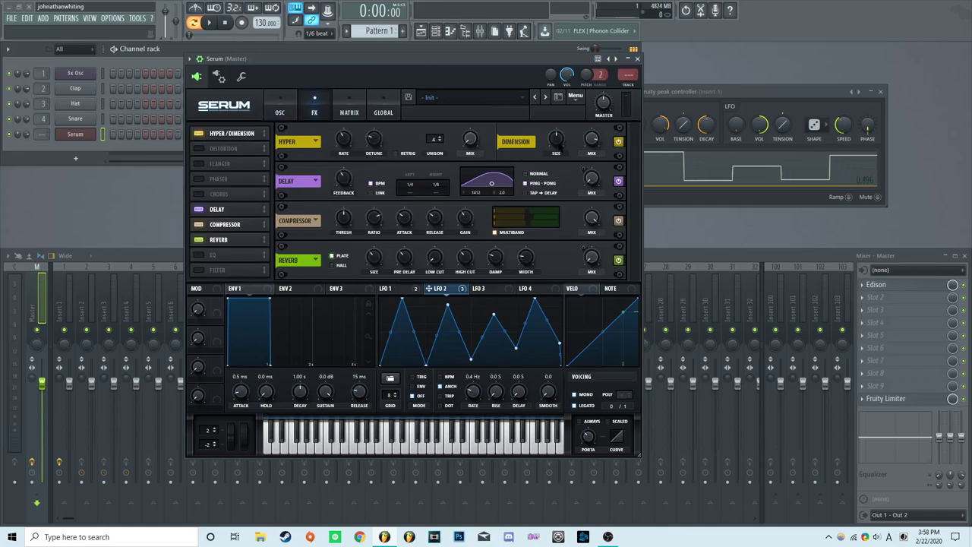
{"action": "scroll", "coordinate": [555, 138], "scroll_direction": "up", "scroll_amount": 5}
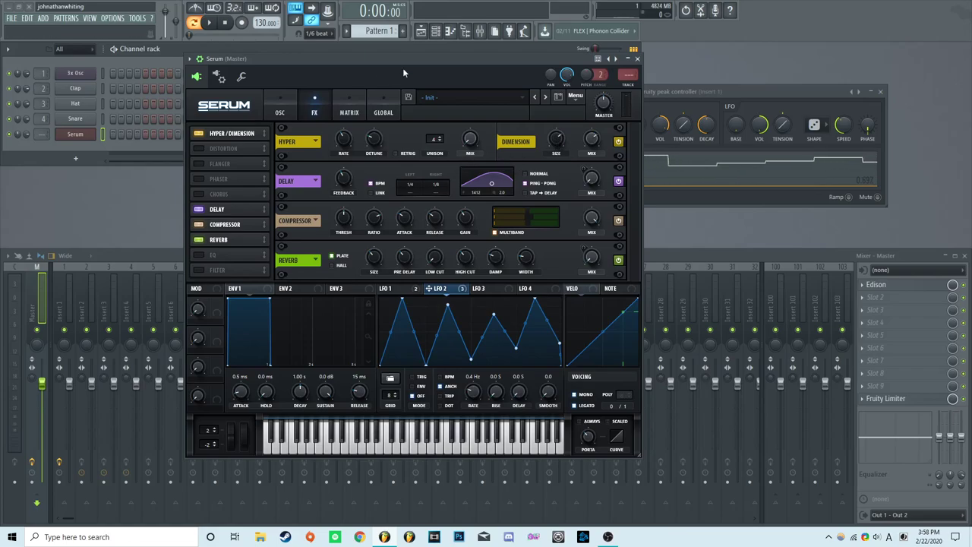
{"action": "left_click_drag", "start_coordinate": [411, 58], "coordinate": [346, 66]}
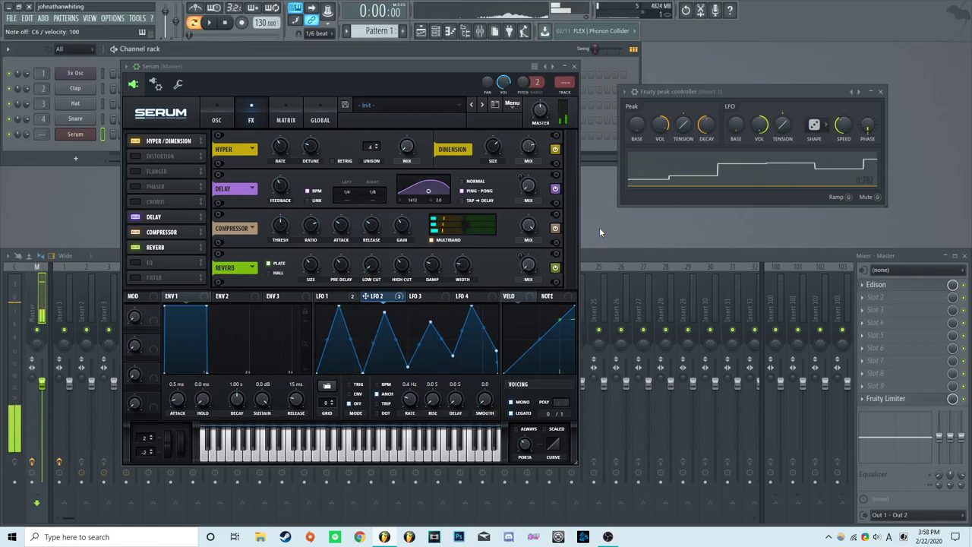
{"action": "left_click_drag", "start_coordinate": [228, 66], "coordinate": [372, 60]}
{"action": "left_click", "coordinate": [362, 112]}
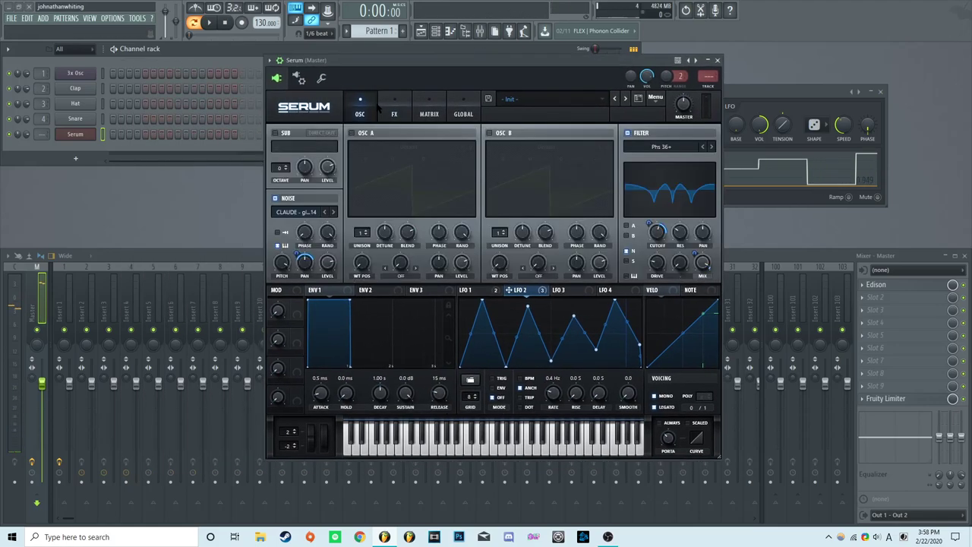
{"action": "left_click_drag", "start_coordinate": [551, 64], "coordinate": [417, 69]}
Bring the Peak Controller window forward and close it
{"action": "left_click_drag", "start_coordinate": [699, 92], "coordinate": [684, 104]}
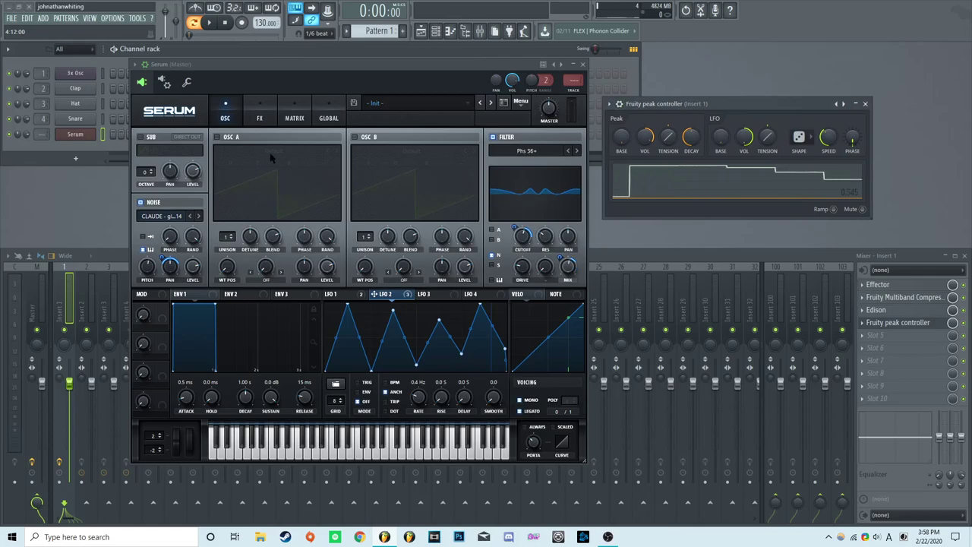
{"action": "left_click_drag", "start_coordinate": [322, 64], "coordinate": [381, 45]}
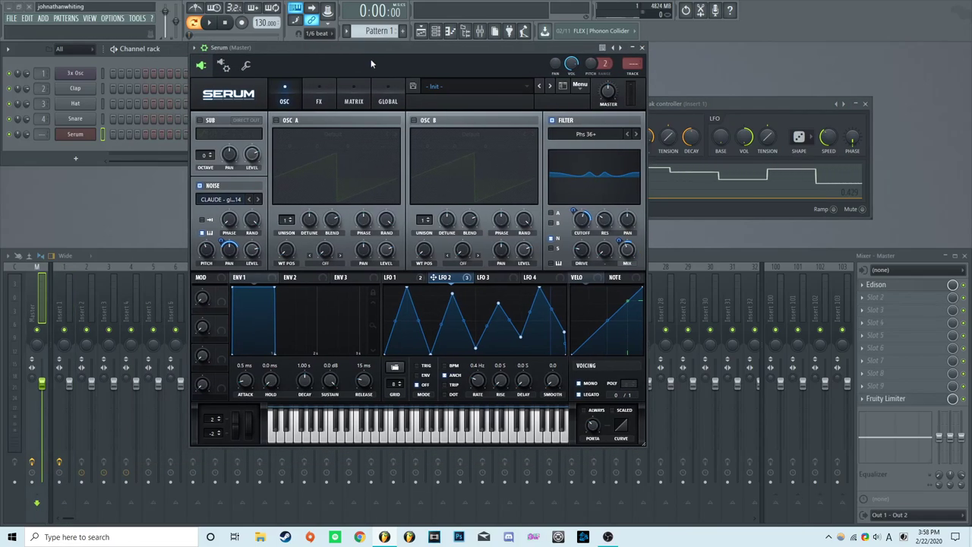
{"action": "left_click", "coordinate": [325, 99]}
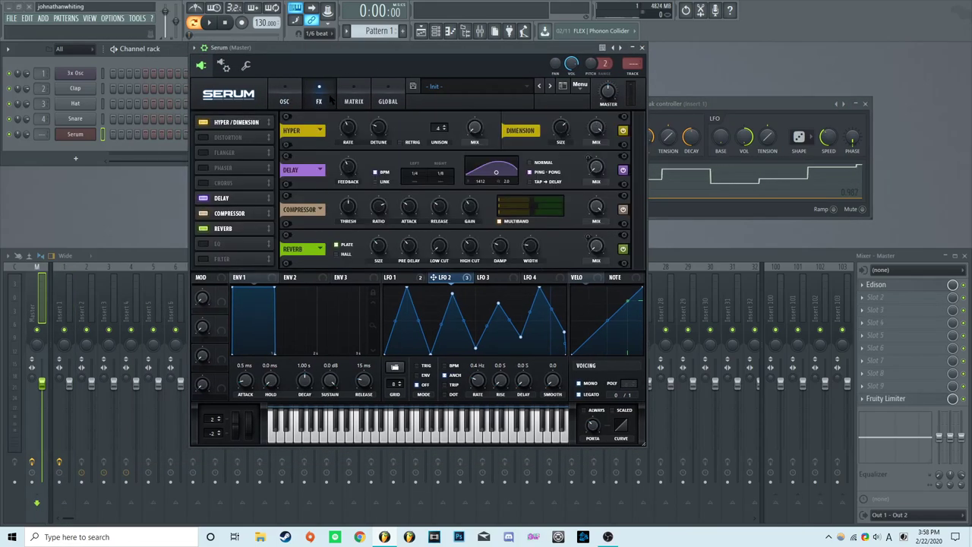
{"action": "left_click", "coordinate": [293, 97]}
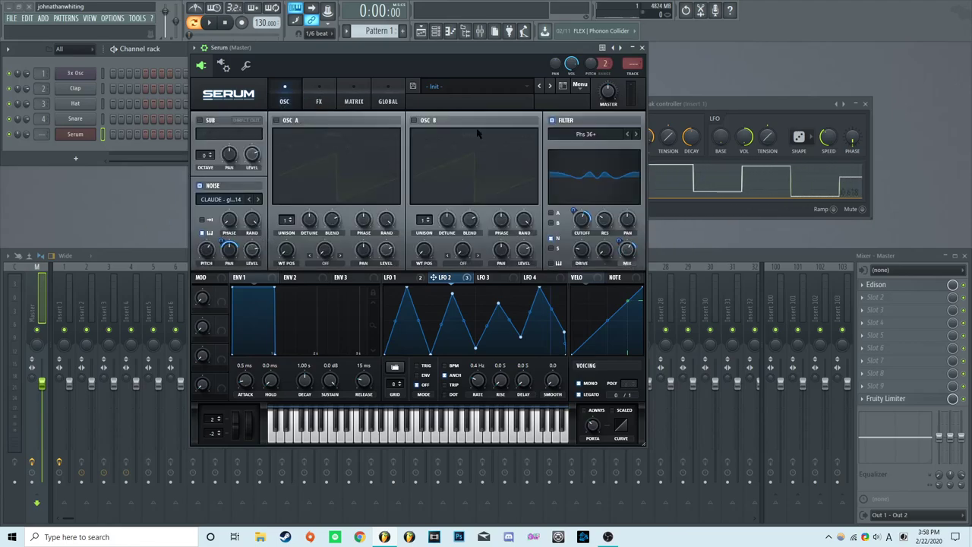
{"action": "left_click", "coordinate": [871, 110]}
{"action": "left_click", "coordinate": [865, 104]}
{"action": "left_click_drag", "start_coordinate": [409, 45], "coordinate": [501, 37]}
Close Serum and delete the Serum channel from the channel rack
{"action": "left_click", "coordinate": [734, 39]}
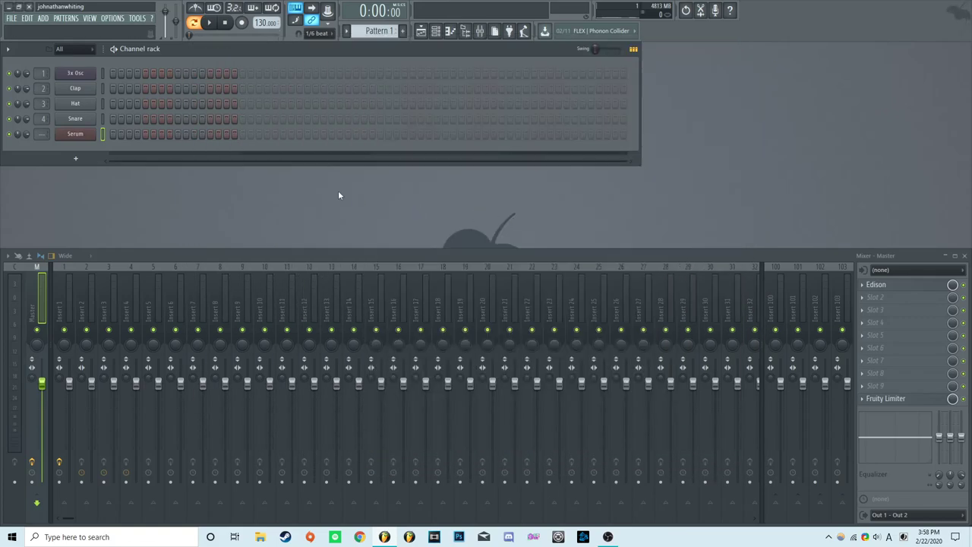
{"action": "right_click", "coordinate": [75, 133]}
{"action": "left_click", "coordinate": [121, 220]}
{"action": "left_click", "coordinate": [526, 295]}
Empty effect slots 1 and 4 in Insert 1's effect chain
{"action": "left_click", "coordinate": [68, 303]}
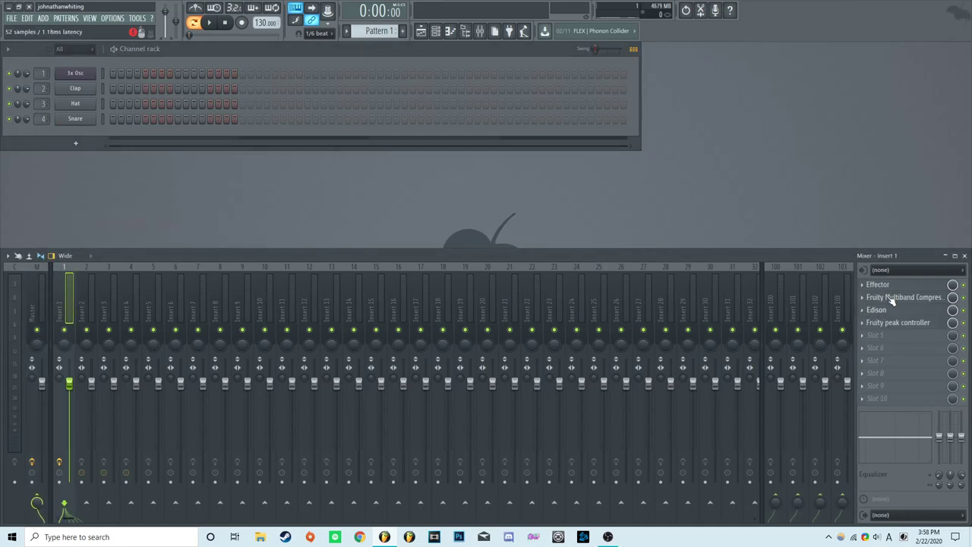
{"action": "left_click", "coordinate": [894, 285]}
{"action": "left_click", "coordinate": [885, 286]}
{"action": "left_click", "coordinate": [865, 286]}
{"action": "mouse_move", "coordinate": [873, 295]}
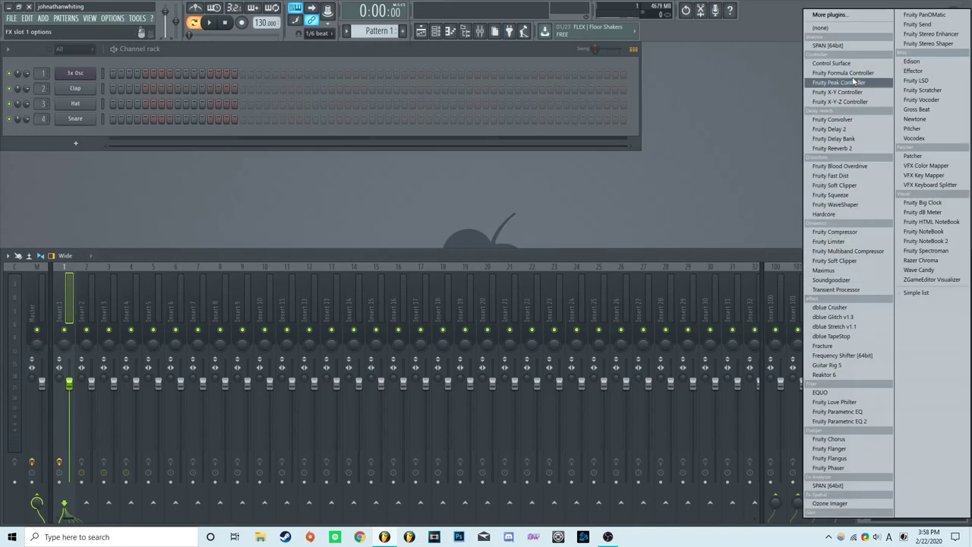
{"action": "left_click", "coordinate": [835, 27]}
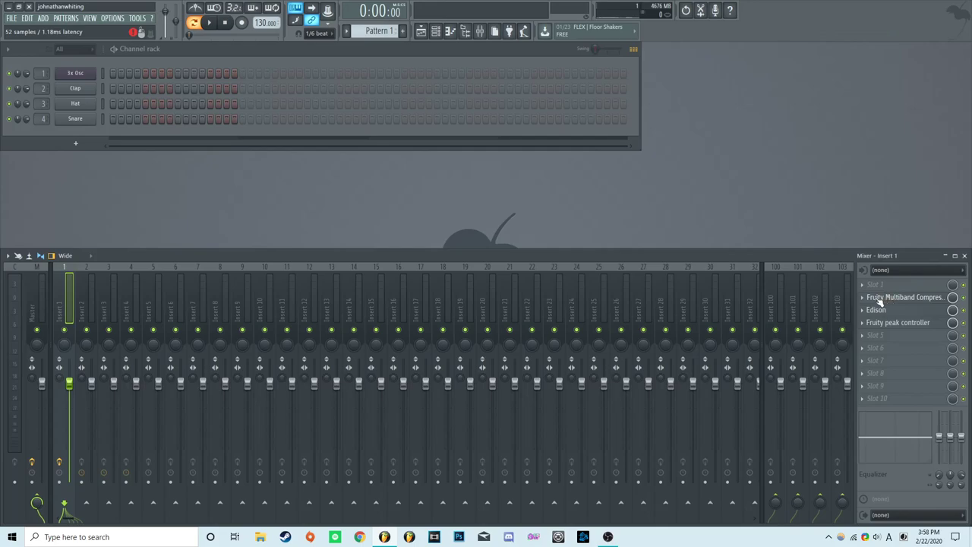
{"action": "left_click", "coordinate": [865, 298]}
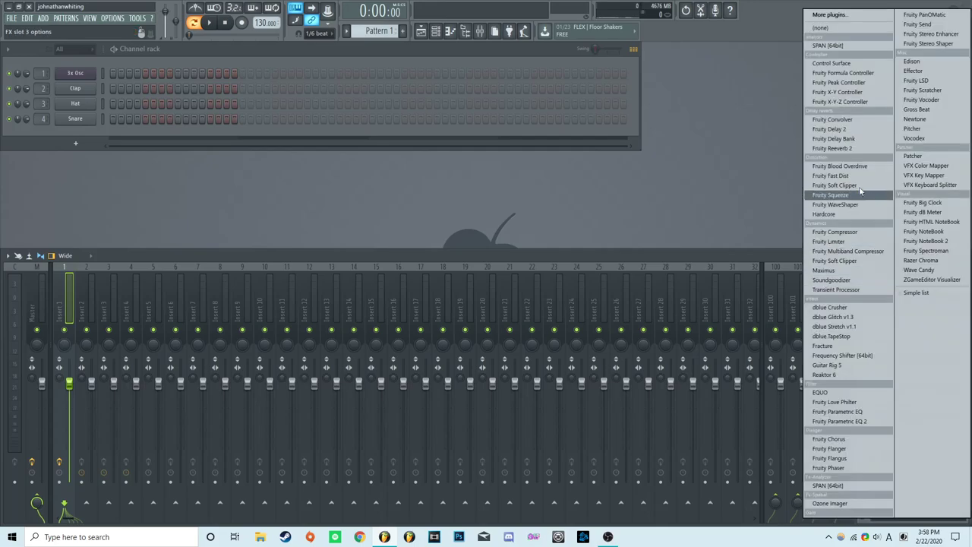
{"action": "key", "text": "Escape"}
{"action": "left_click", "coordinate": [869, 325]}
{"action": "mouse_move", "coordinate": [880, 324]}
{"action": "left_click", "coordinate": [827, 27]}
Load Fracture into slot 3 ahead of the Multiband Compressor, then show the playlist
{"action": "left_click", "coordinate": [890, 286]}
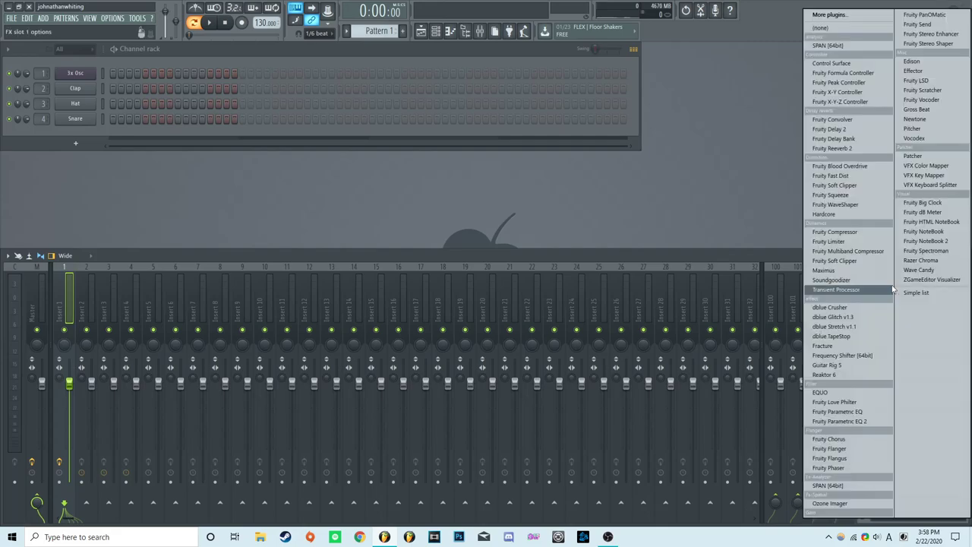
{"action": "left_click", "coordinate": [856, 345]}
{"action": "left_click_drag", "start_coordinate": [260, 75], "coordinate": [507, 166]}
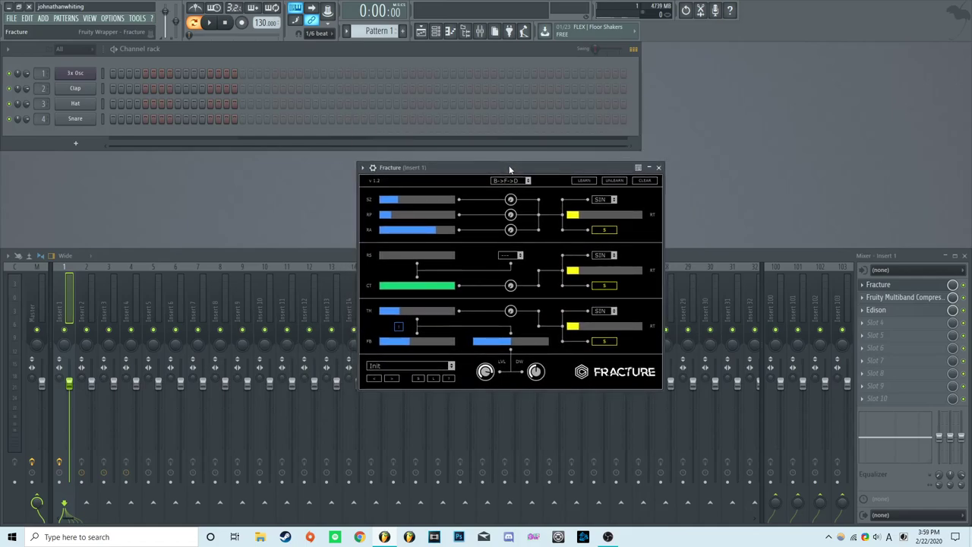
{"action": "left_click_drag", "start_coordinate": [893, 308], "coordinate": [893, 324]}
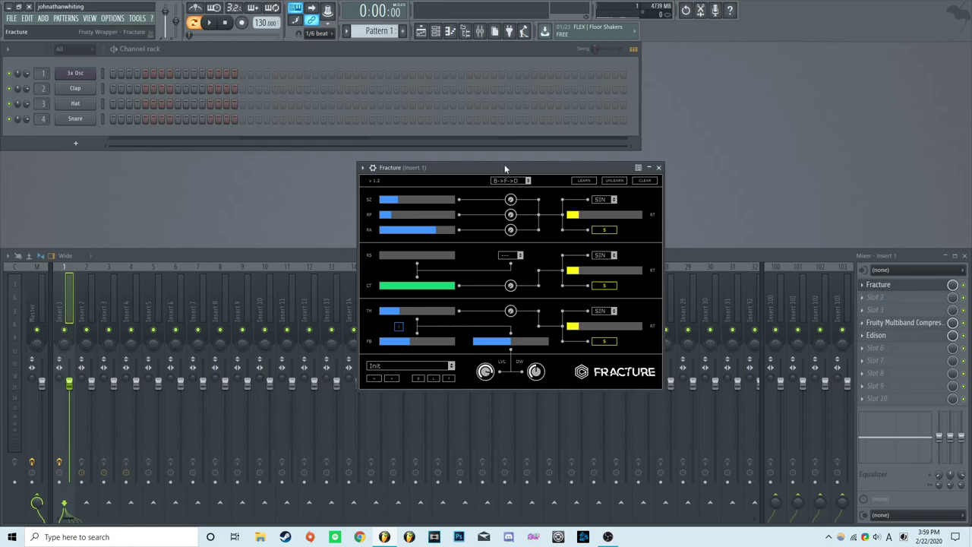
{"action": "left_click_drag", "start_coordinate": [503, 164], "coordinate": [547, 174]}
{"action": "left_click_drag", "start_coordinate": [895, 290], "coordinate": [875, 312]}
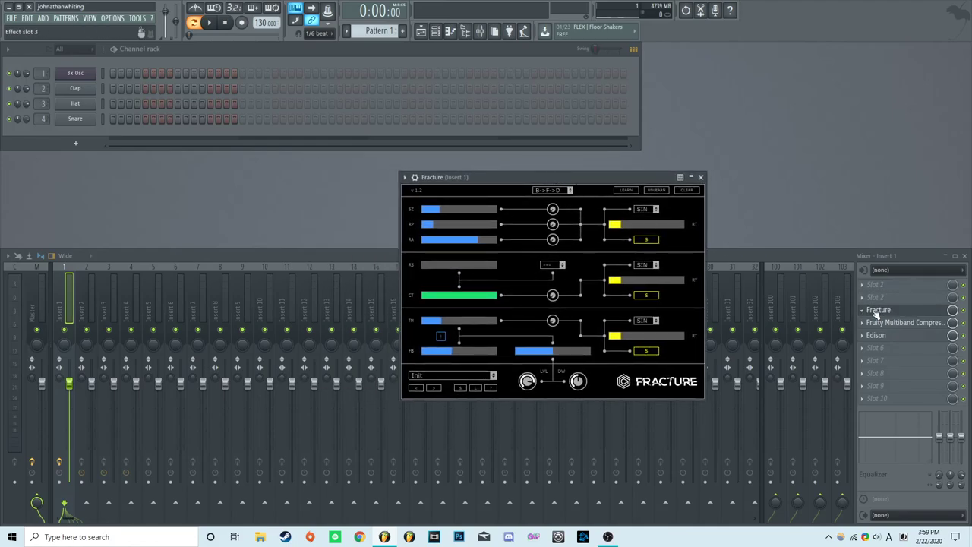
{"action": "left_click", "coordinate": [62, 300]}
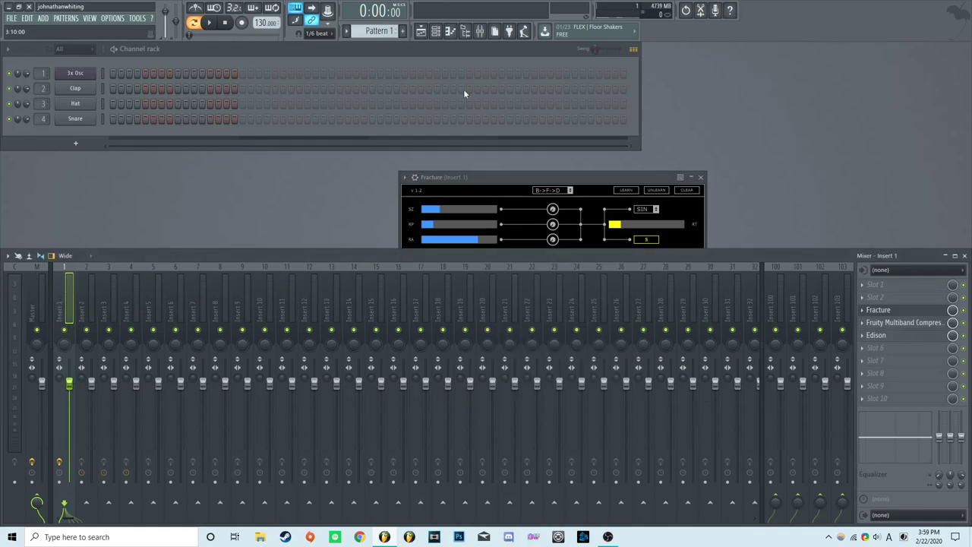
{"action": "left_click", "coordinate": [420, 31]}
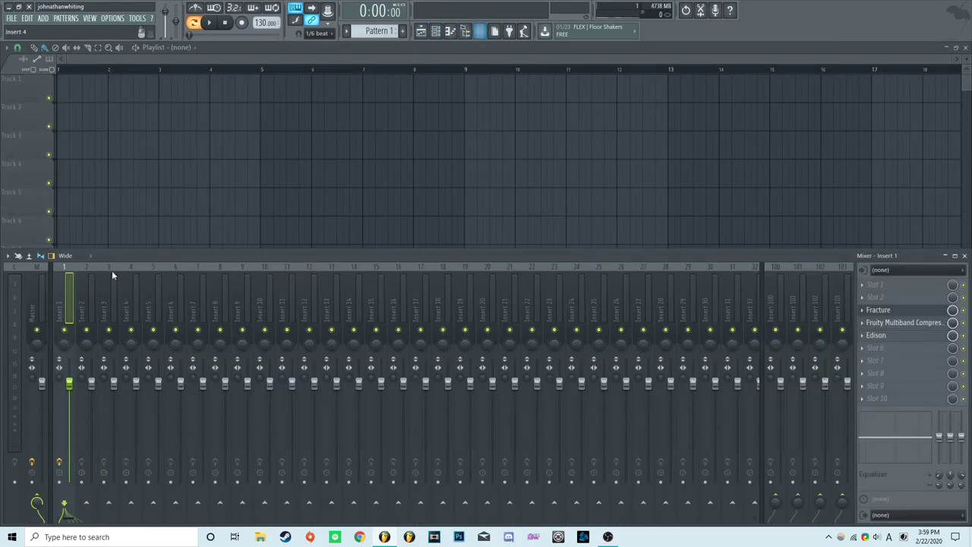
Load Desktop > audius > Yawning into the Master track's Edison and play it
{"action": "left_click", "coordinate": [32, 307]}
{"action": "left_click", "coordinate": [908, 286]}
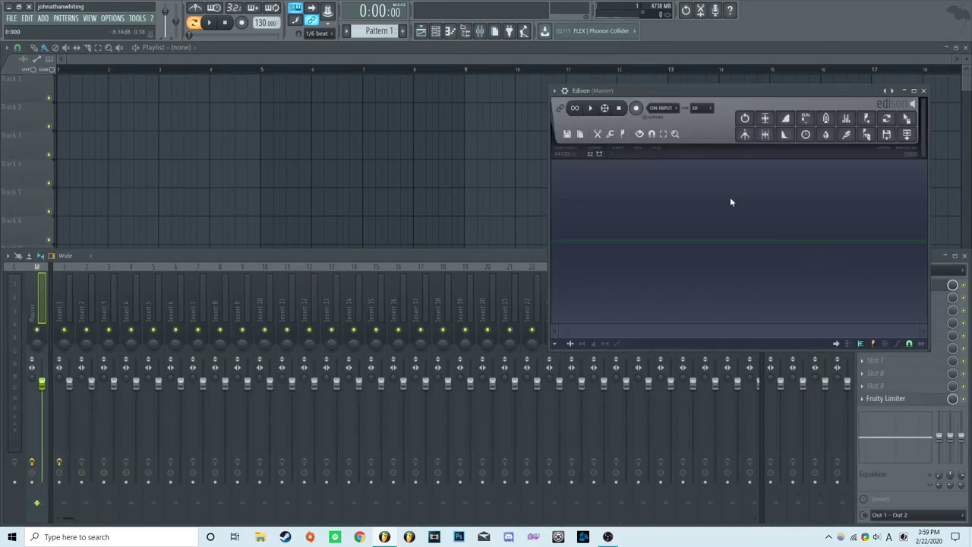
{"action": "left_click", "coordinate": [567, 133]}
{"action": "left_click", "coordinate": [582, 156]}
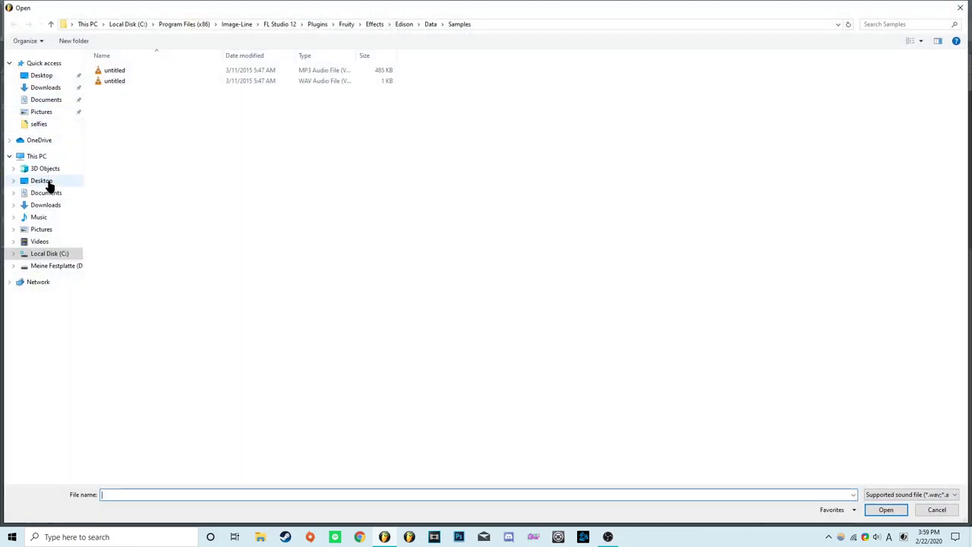
{"action": "left_click", "coordinate": [45, 182]}
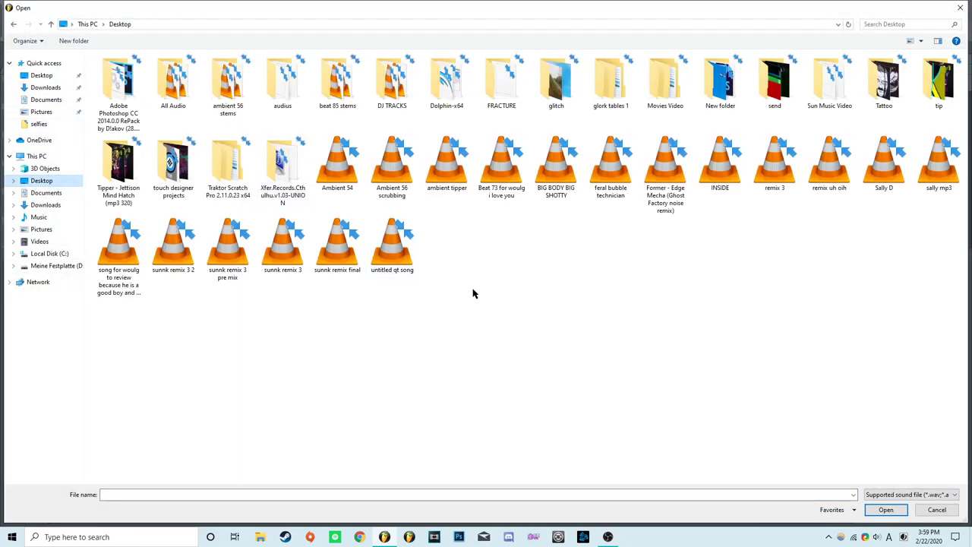
{"action": "double_click", "coordinate": [304, 91]}
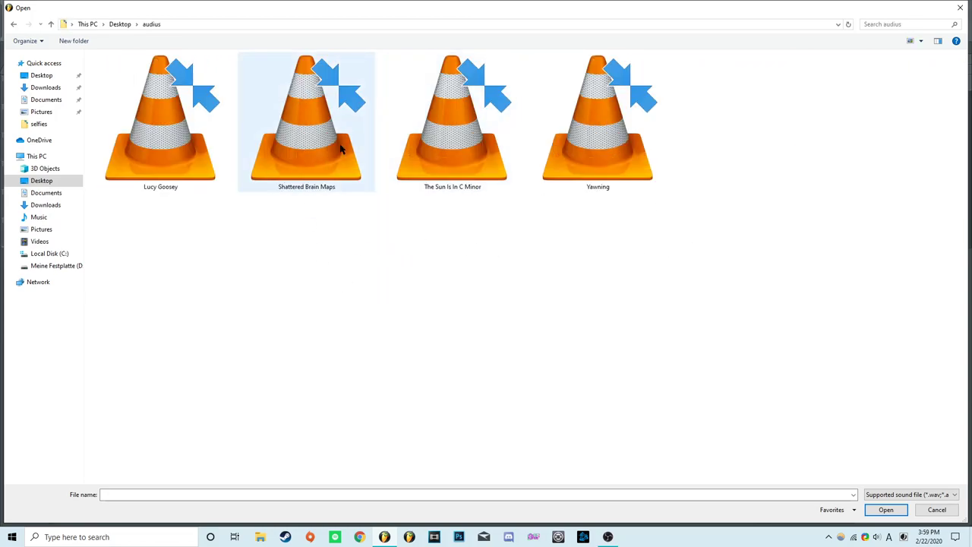
{"action": "double_click", "coordinate": [625, 136]}
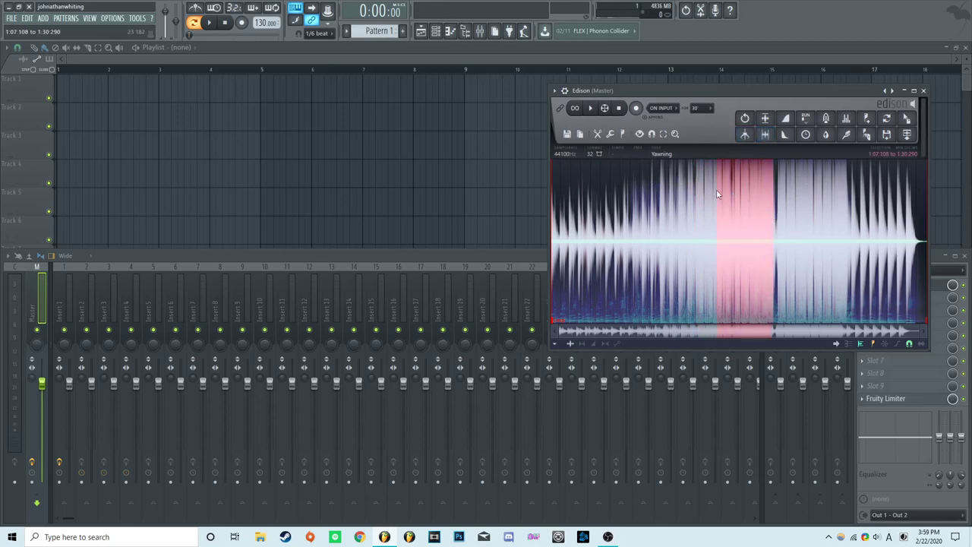
{"action": "left_click", "coordinate": [590, 107]}
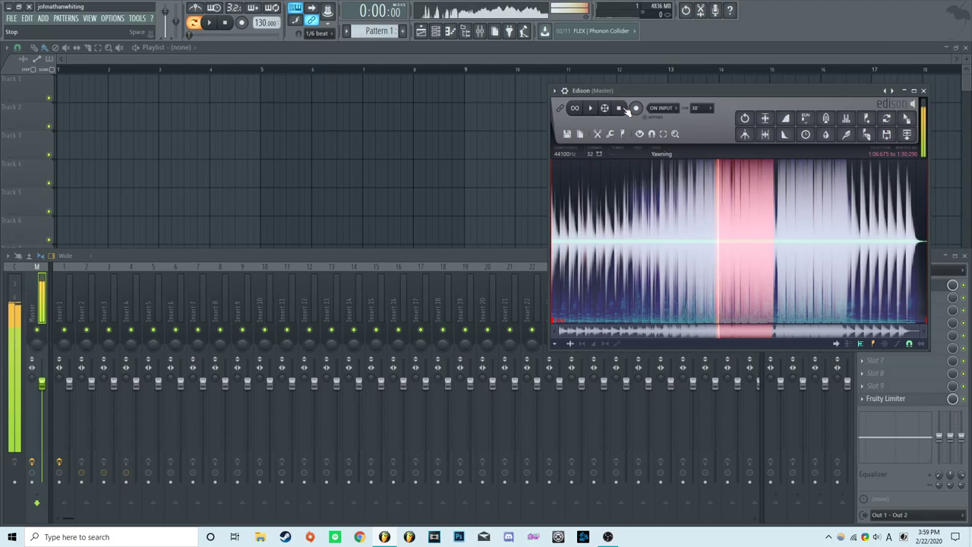
Place the Yawning clip on playlist Track 1, route it to Insert 1, and open Fracture
{"action": "left_click_drag", "start_coordinate": [917, 124], "coordinate": [227, 91]}
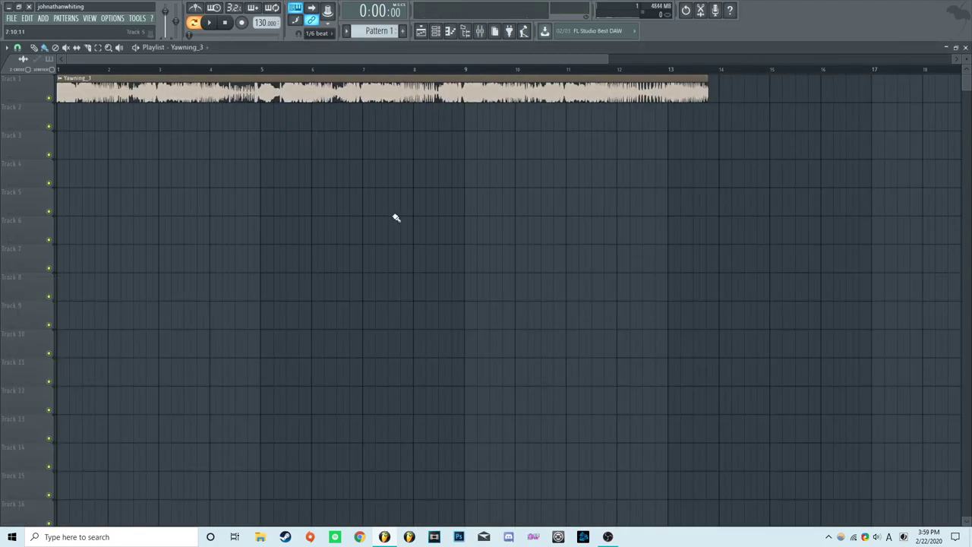
{"action": "scroll", "coordinate": [398, 213], "scroll_direction": "up", "scroll_amount": 3}
{"action": "double_click", "coordinate": [400, 129]}
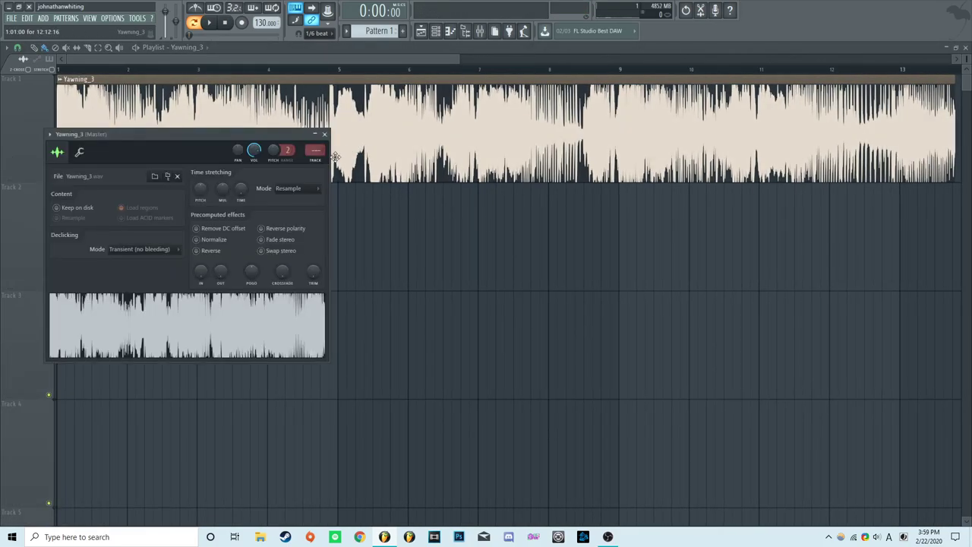
{"action": "left_click", "coordinate": [480, 31]}
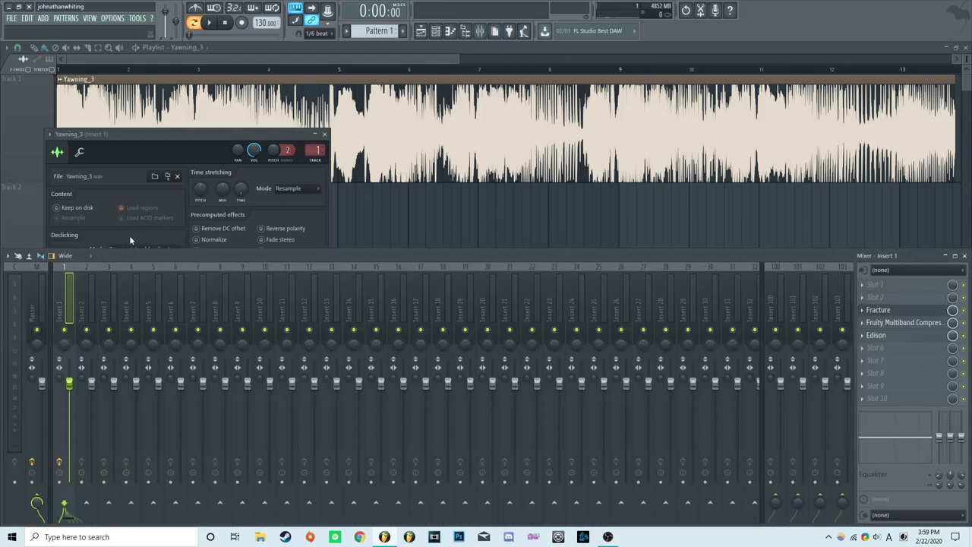
{"action": "left_click", "coordinate": [910, 311]}
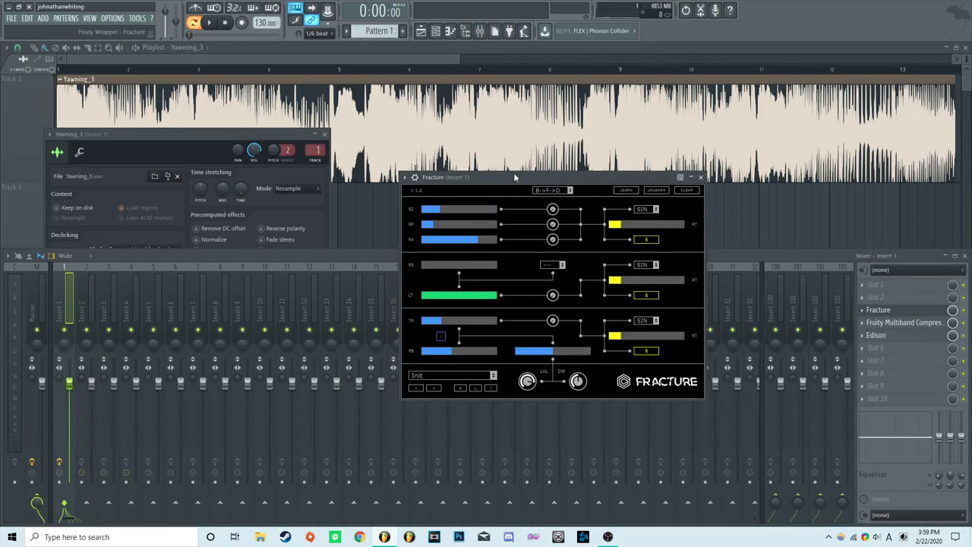
{"action": "left_click_drag", "start_coordinate": [515, 180], "coordinate": [513, 125]}
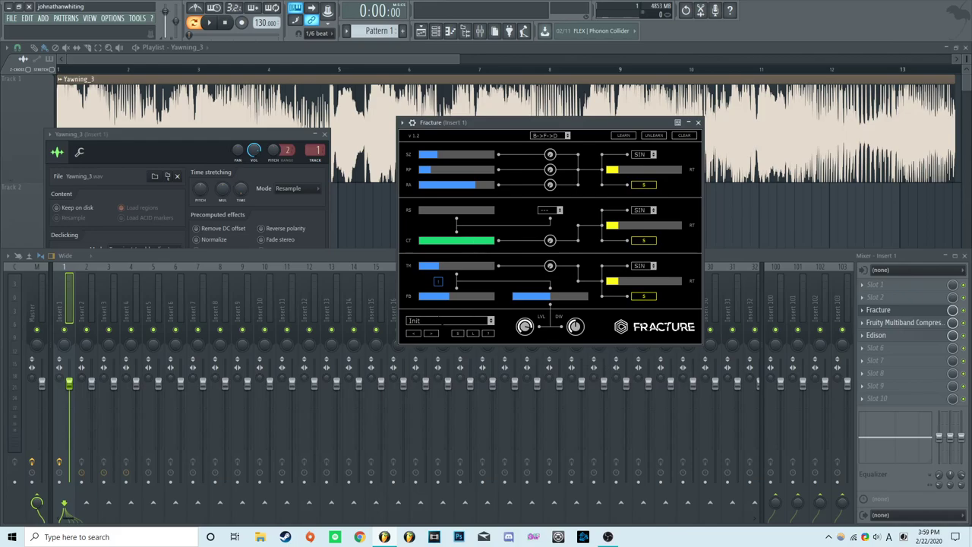
{"action": "left_click", "coordinate": [448, 319]}
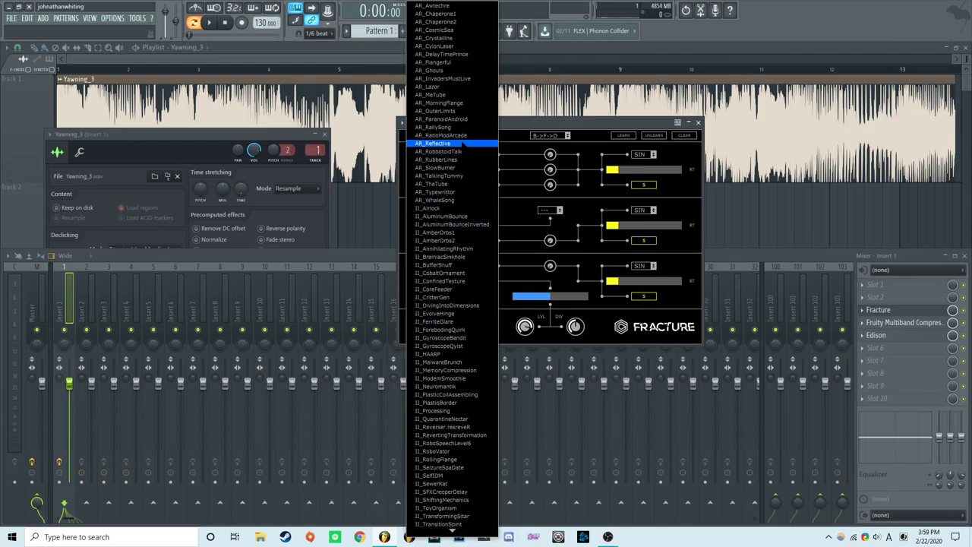
Keep Fracture on Init and randomize its settings eight times for a new texture
{"action": "left_click", "coordinate": [556, 133]}
{"action": "left_click_drag", "start_coordinate": [552, 125], "coordinate": [572, 146]}
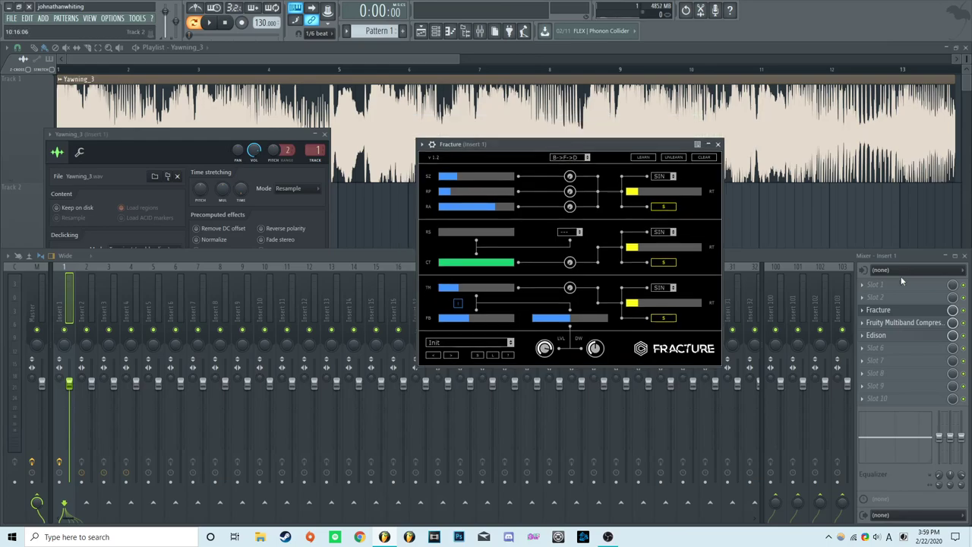
{"action": "left_click", "coordinate": [922, 324]}
{"action": "left_click", "coordinate": [922, 323]}
{"action": "left_click", "coordinate": [510, 355]}
{"action": "left_click", "coordinate": [510, 355]}
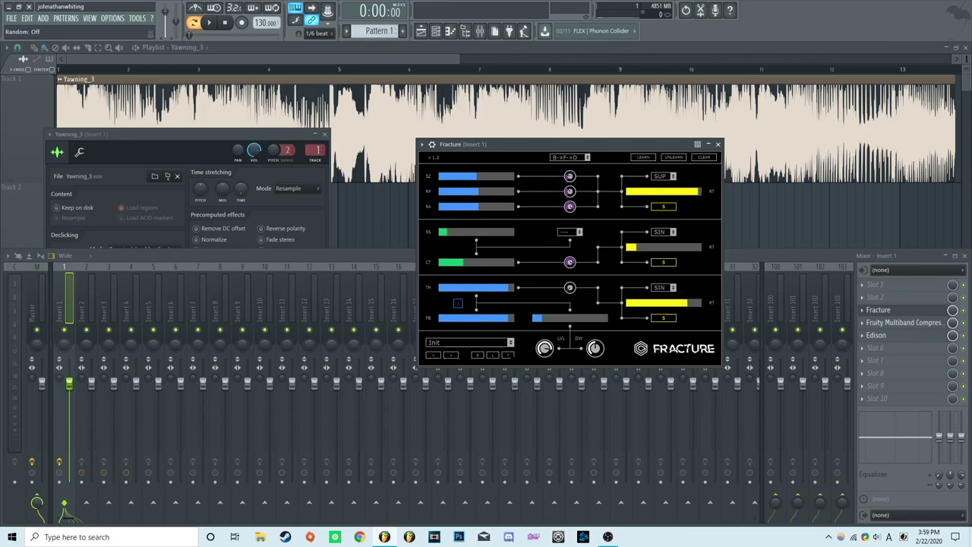
{"action": "left_click", "coordinate": [509, 355]}
{"action": "left_click", "coordinate": [510, 355]}
{"action": "left_click", "coordinate": [509, 355]}
{"action": "left_click", "coordinate": [509, 354]}
{"action": "left_click", "coordinate": [510, 354]}
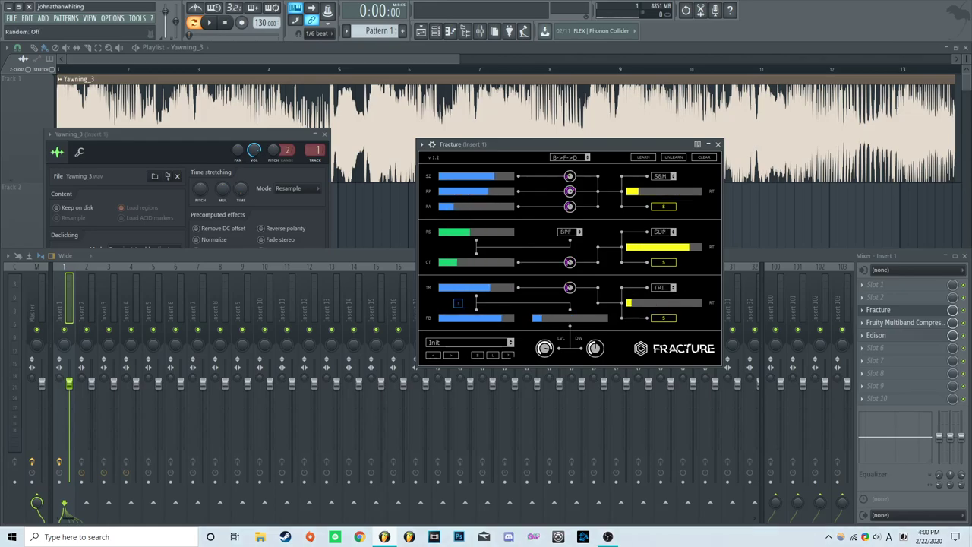
{"action": "left_click", "coordinate": [509, 354]}
{"action": "left_click", "coordinate": [510, 354]}
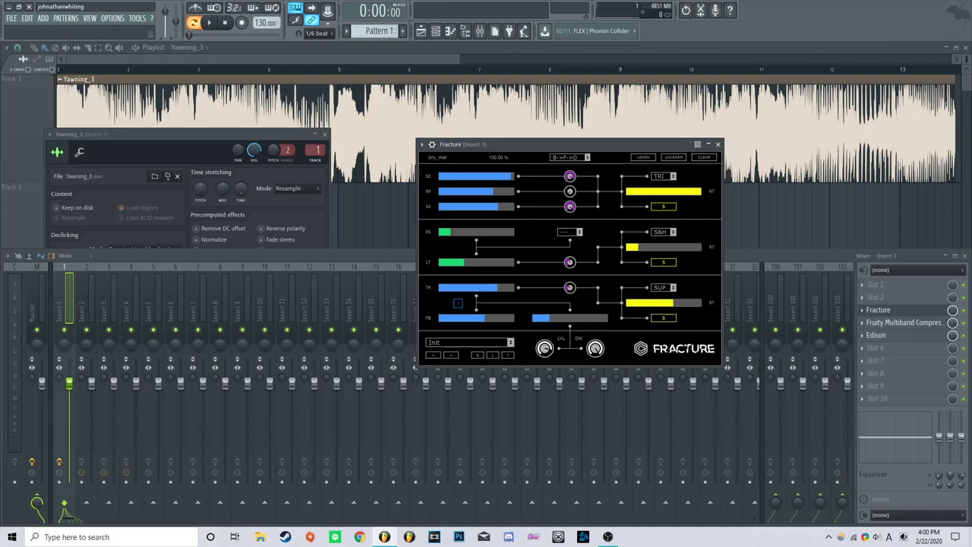
Clear Insert 1's Edison and record about 1:04 of the fractured Yawning_3 playback
{"action": "left_click_drag", "start_coordinate": [519, 143], "coordinate": [501, 127]}
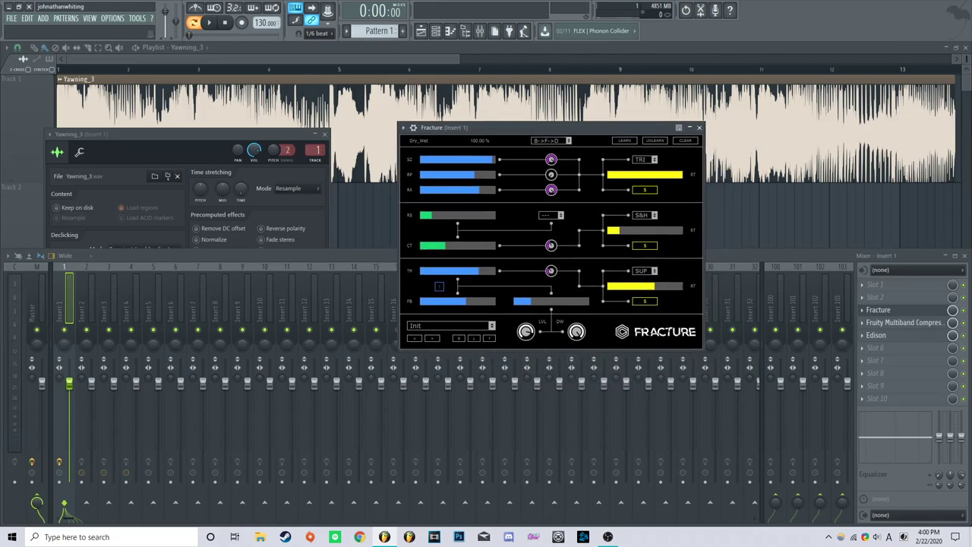
{"action": "left_click", "coordinate": [245, 135]}
{"action": "left_click", "coordinate": [285, 95]}
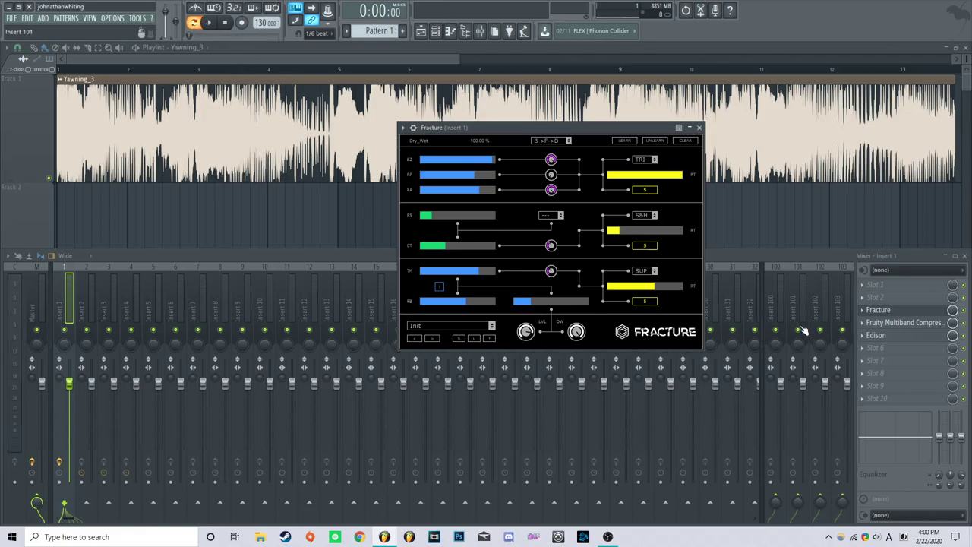
{"action": "left_click", "coordinate": [897, 338]}
{"action": "left_click", "coordinate": [591, 113]}
{"action": "left_click", "coordinate": [607, 129]}
{"action": "left_click_drag", "start_coordinate": [527, 127], "coordinate": [360, 130]}
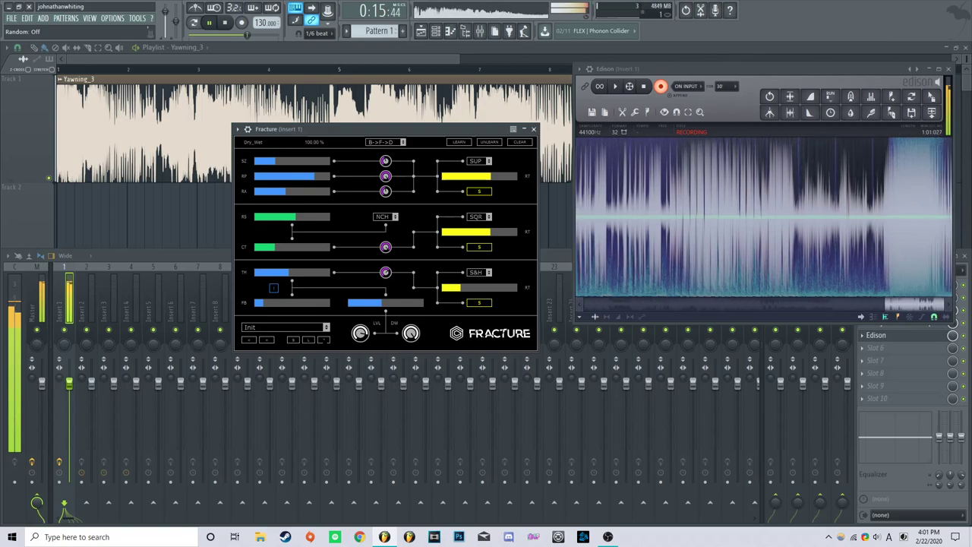
{"action": "key", "text": "space"}
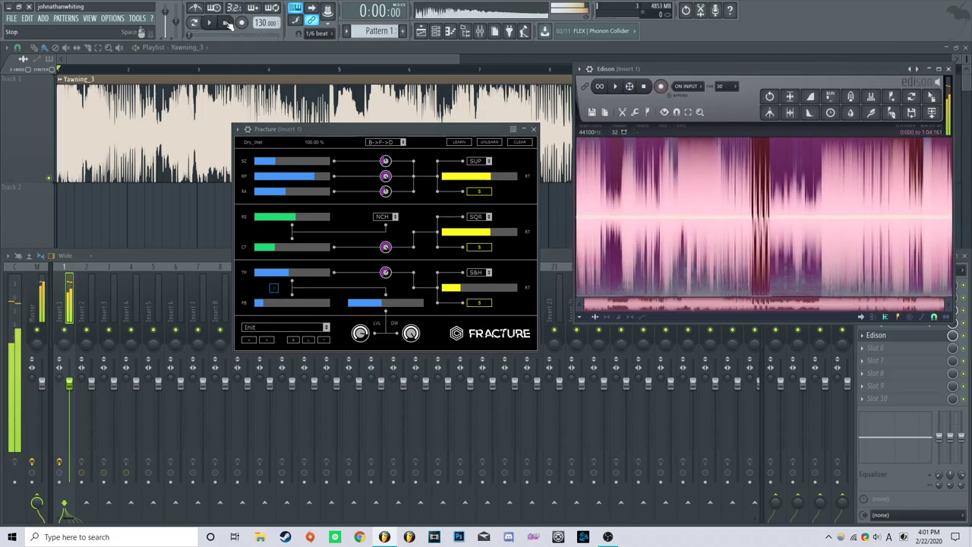
Close Fracture and remove it from Insert 1's effect chain
{"action": "left_click_drag", "start_coordinate": [528, 129], "coordinate": [409, 108]}
{"action": "left_click", "coordinate": [414, 109]}
{"action": "left_click", "coordinate": [525, 252]}
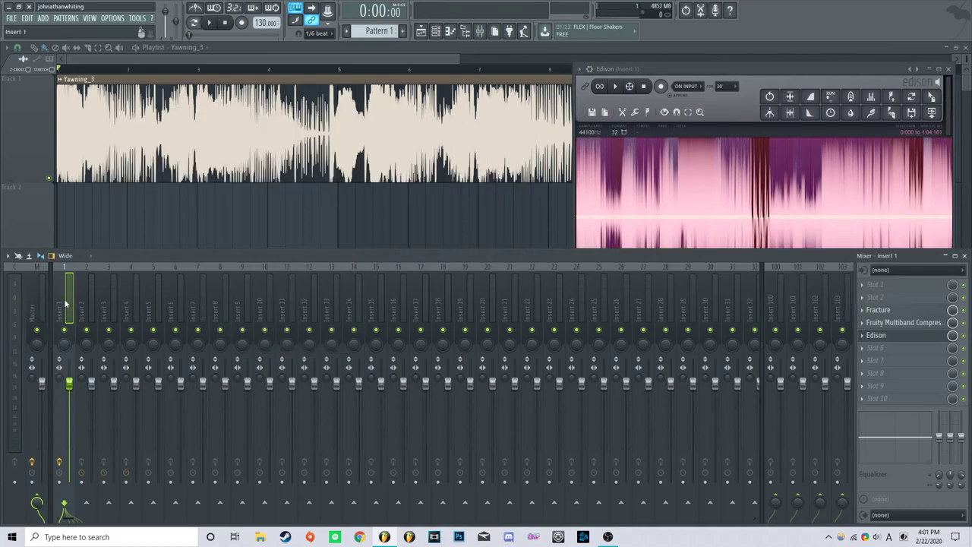
{"action": "left_click", "coordinate": [862, 311]}
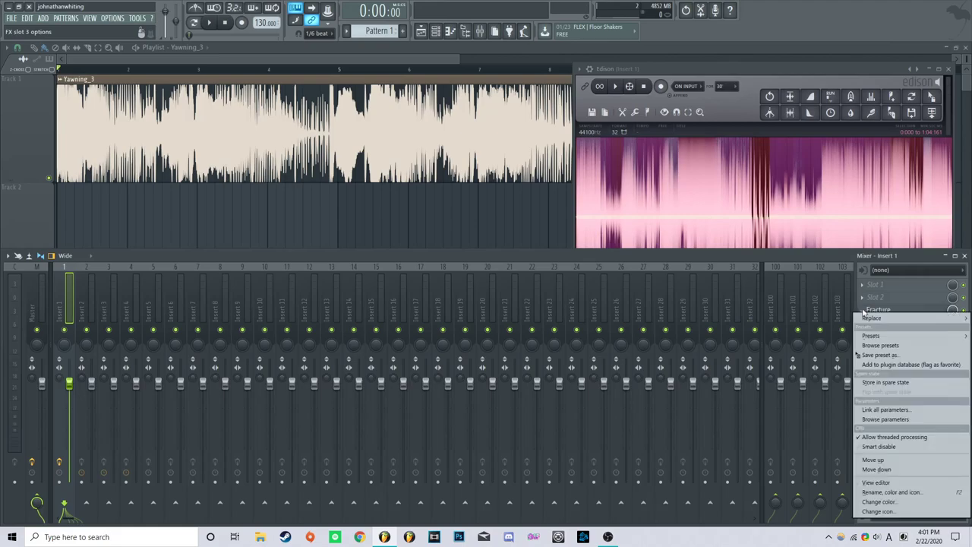
{"action": "mouse_move", "coordinate": [871, 318]}
{"action": "left_click", "coordinate": [852, 25]}
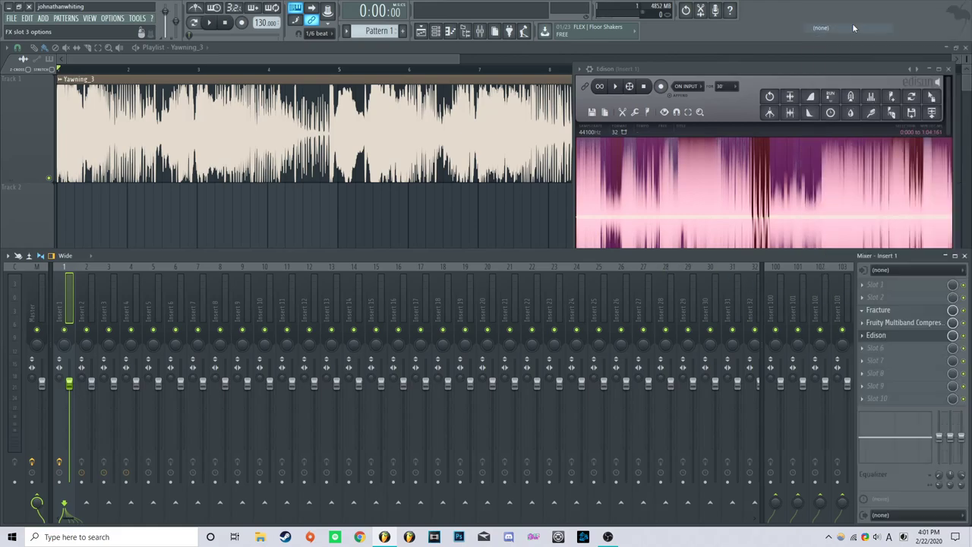
Reopen Edison on Insert 1 and clear its recorded waveform
{"action": "left_click", "coordinate": [896, 335]}
{"action": "left_click", "coordinate": [898, 336]}
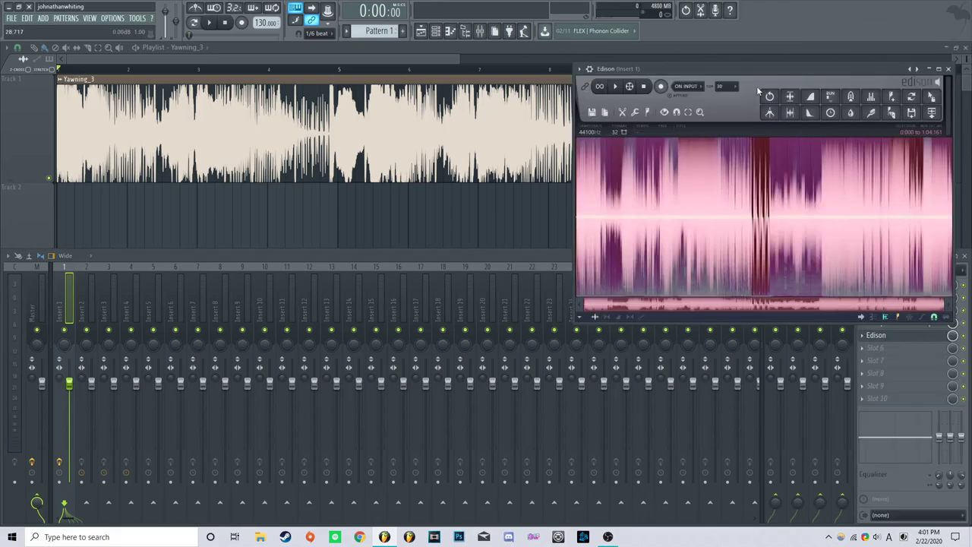
{"action": "left_click_drag", "start_coordinate": [748, 71], "coordinate": [595, 75]}
{"action": "left_click", "coordinate": [438, 117]}
{"action": "left_click", "coordinate": [456, 128]}
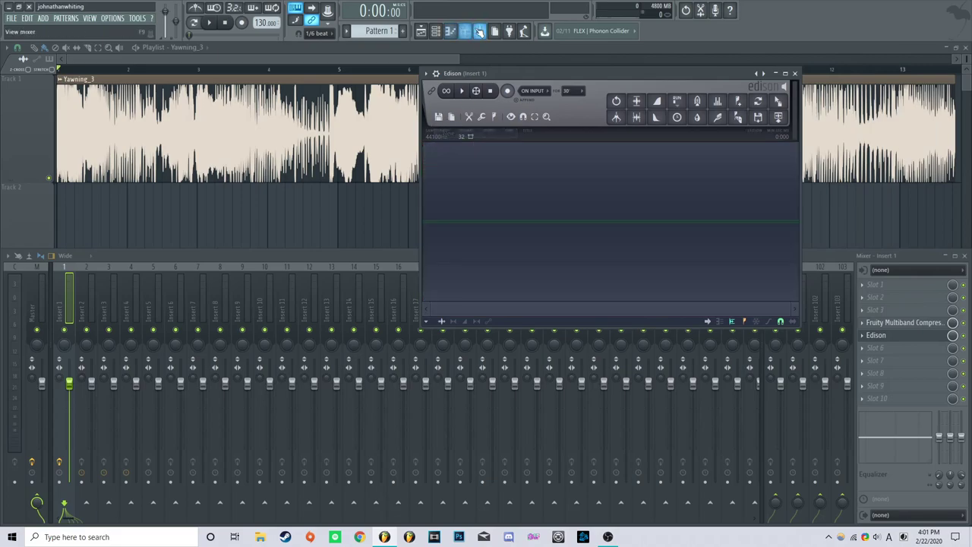
Drag sample 4 from the browser's SOUP > Fracture folder into Edison
{"action": "left_click", "coordinate": [479, 30]}
{"action": "left_click", "coordinate": [76, 275]}
{"action": "left_click", "coordinate": [73, 217]}
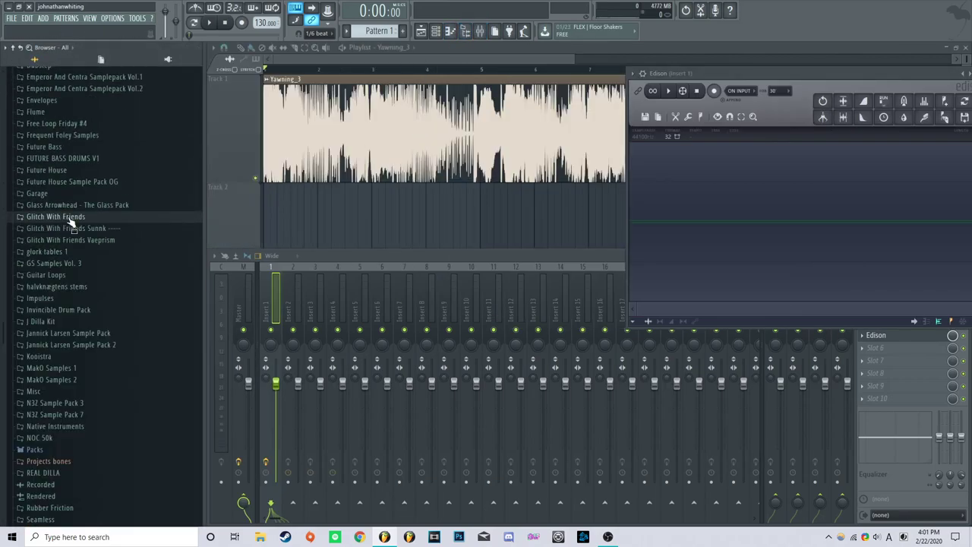
{"action": "scroll", "coordinate": [99, 326], "scroll_direction": "down", "scroll_amount": 8}
{"action": "left_click", "coordinate": [76, 321]}
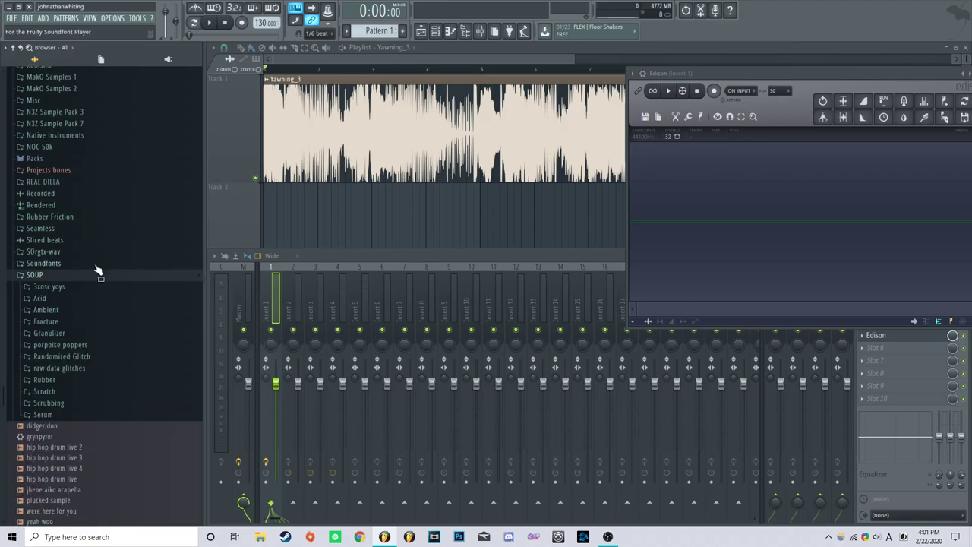
{"action": "scroll", "coordinate": [100, 263], "scroll_direction": "down", "scroll_amount": 8}
{"action": "scroll", "coordinate": [96, 147], "scroll_direction": "up", "scroll_amount": 4}
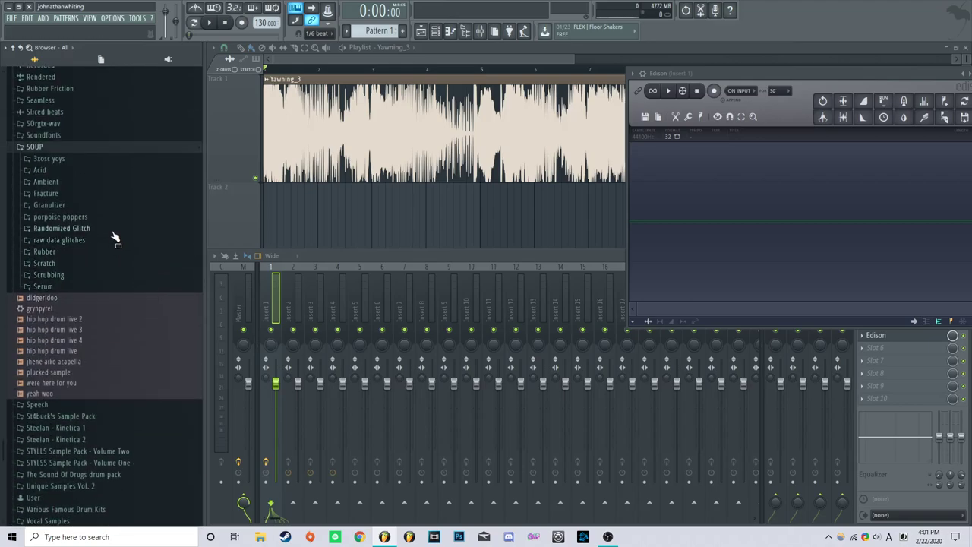
{"action": "left_click", "coordinate": [106, 195]}
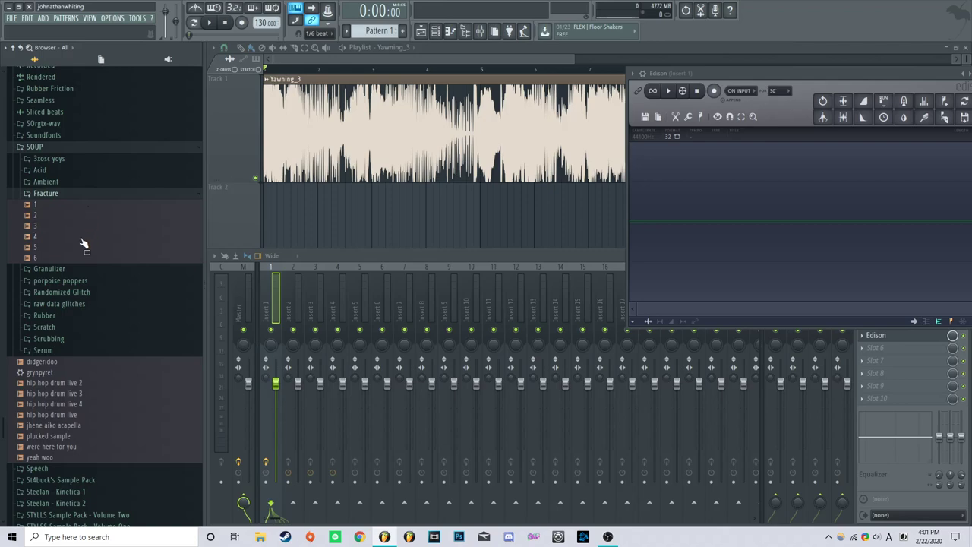
{"action": "left_click_drag", "start_coordinate": [84, 236], "coordinate": [683, 227]}
{"action": "left_click_drag", "start_coordinate": [775, 74], "coordinate": [532, 73]}
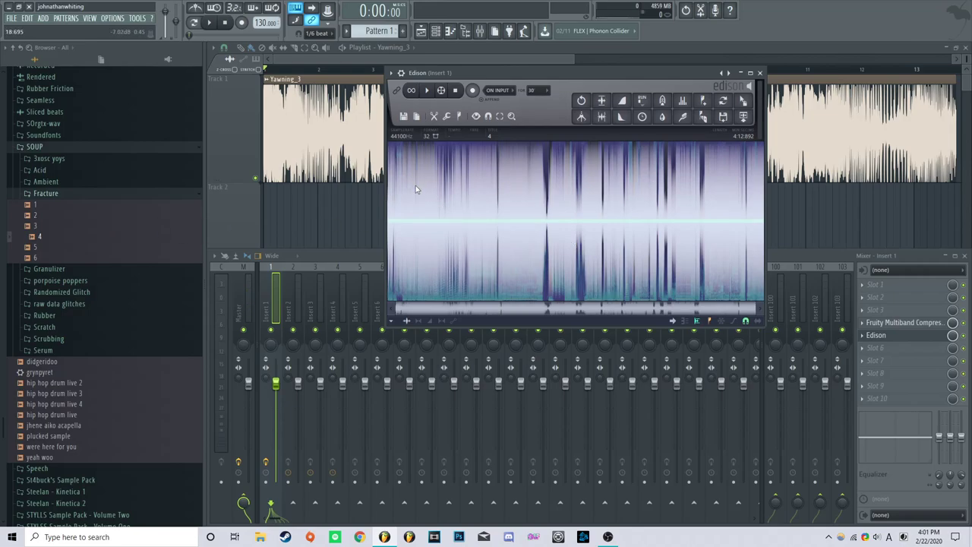
Play sample 4 in Edison and lower Insert 1's fader to about 89%
{"action": "left_click", "coordinate": [427, 91]}
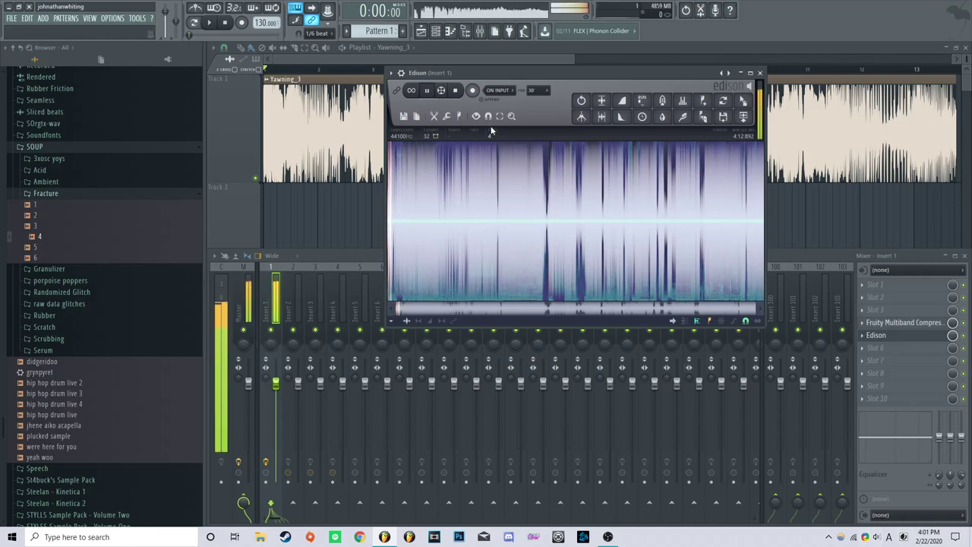
{"action": "left_click_drag", "start_coordinate": [275, 382], "coordinate": [276, 432]}
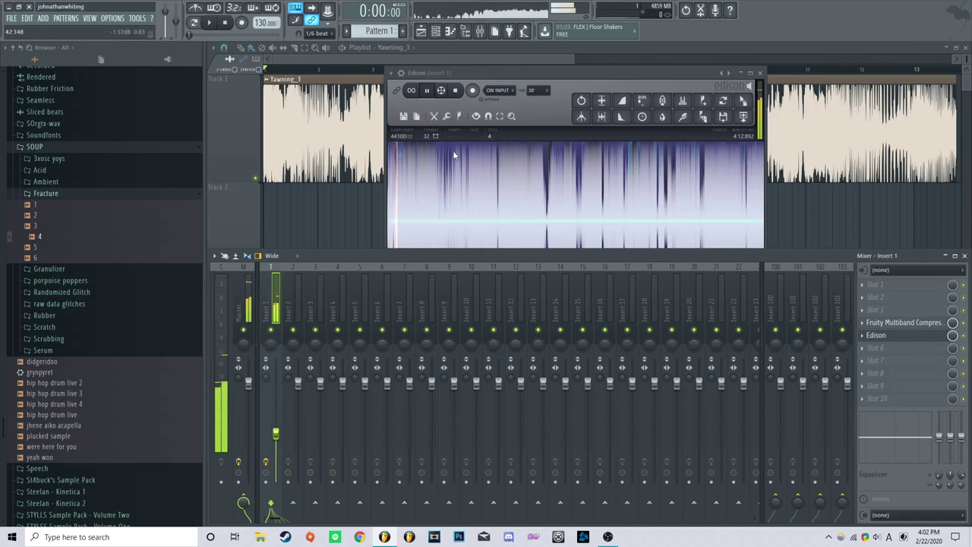
{"action": "left_click", "coordinate": [432, 157]}
Audition sample 4 by jumping to successive points through to its end
{"action": "left_click", "coordinate": [419, 171]}
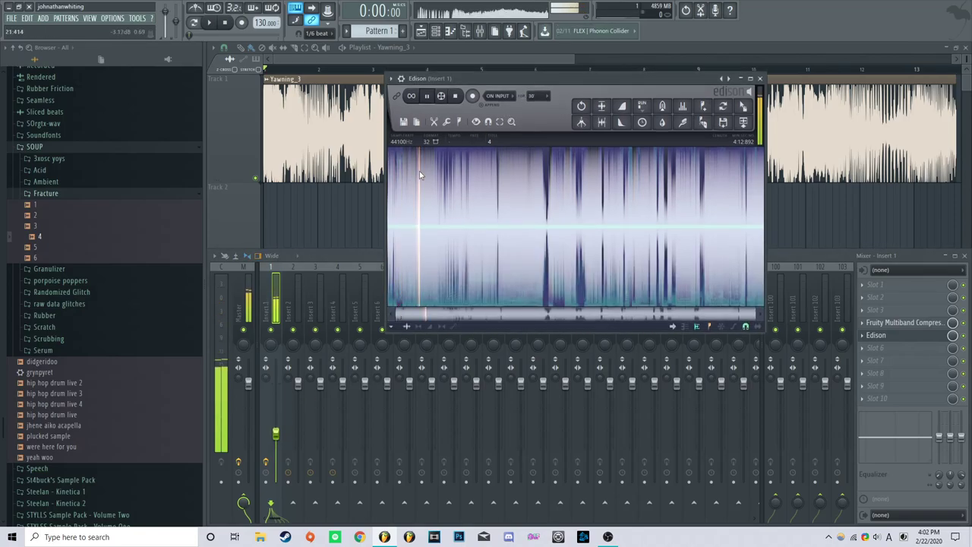
{"action": "left_click", "coordinate": [474, 174]}
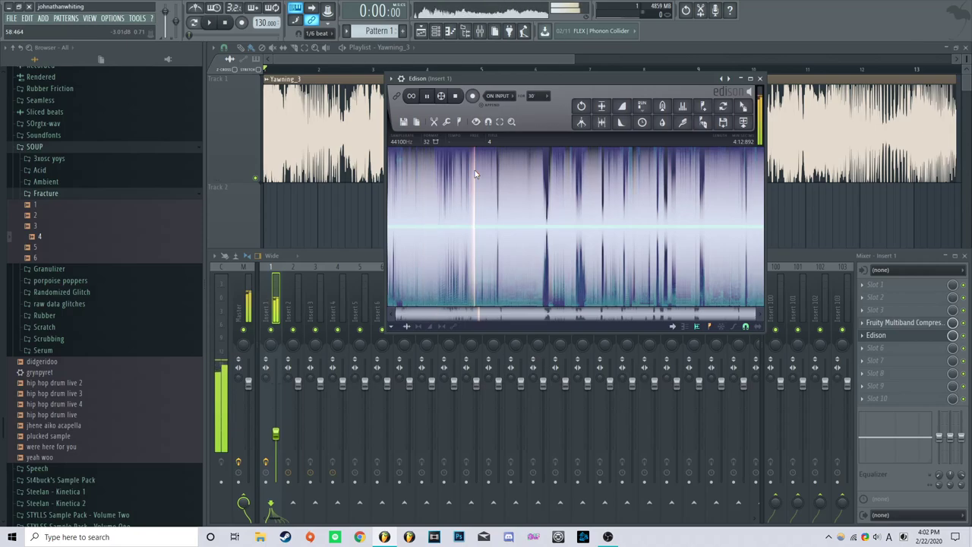
{"action": "left_click", "coordinate": [513, 177]}
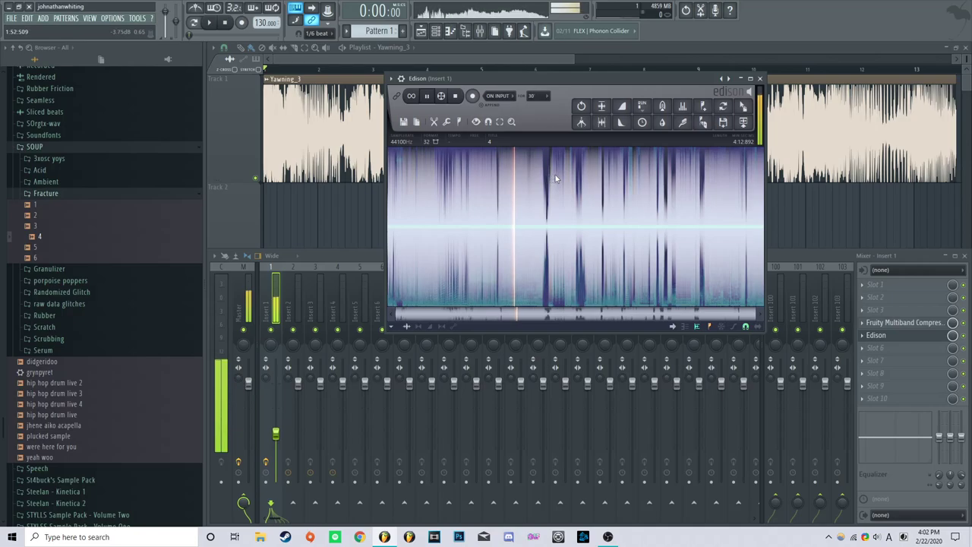
{"action": "left_click", "coordinate": [563, 176]}
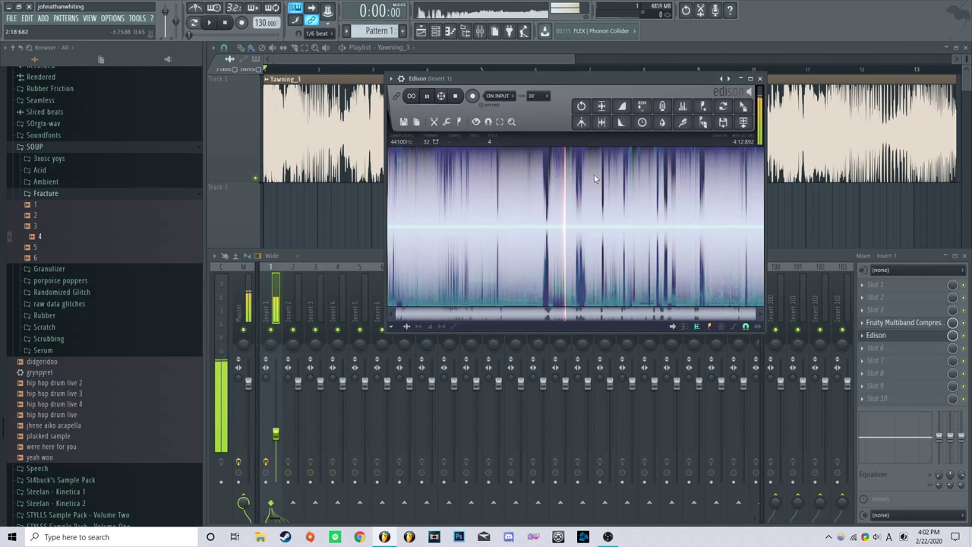
{"action": "left_click", "coordinate": [590, 165]}
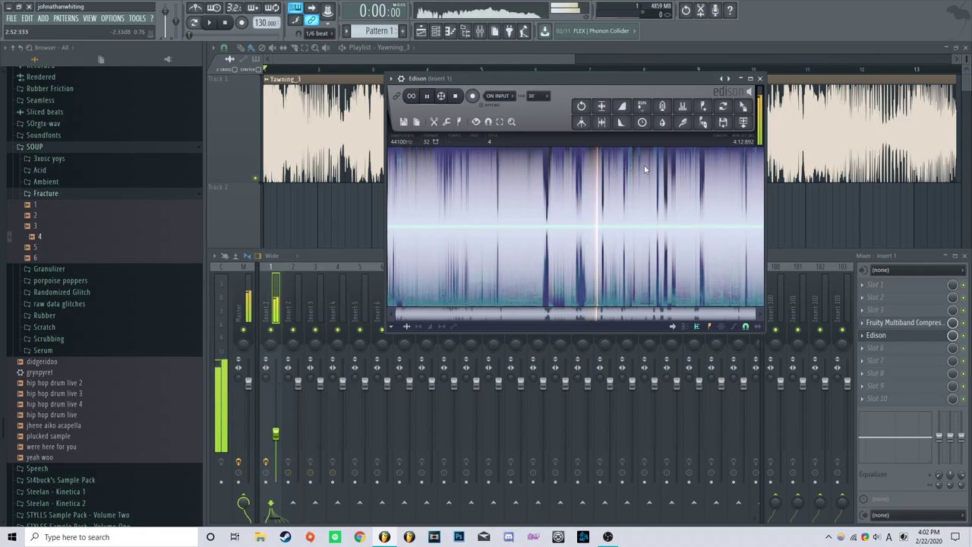
{"action": "left_click", "coordinate": [645, 169]}
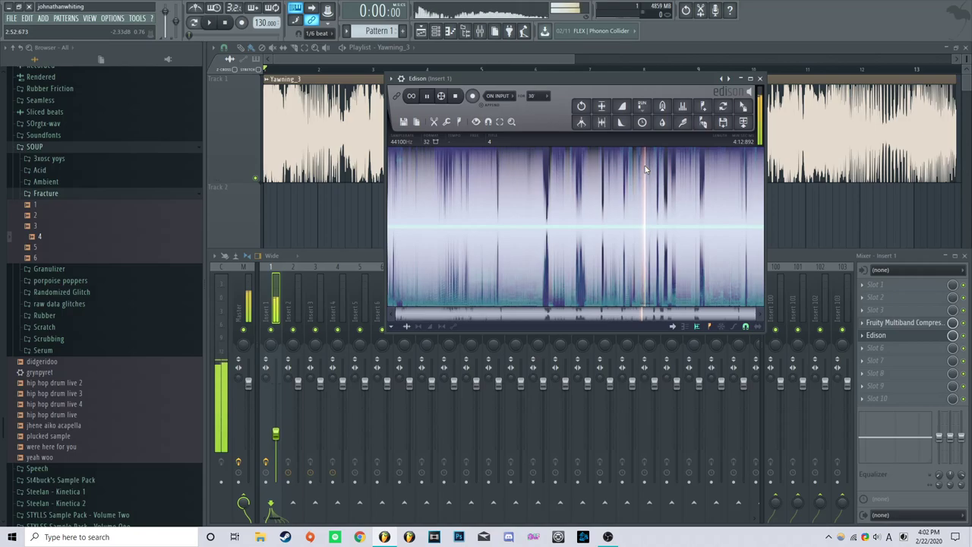
{"action": "left_click", "coordinate": [682, 170]}
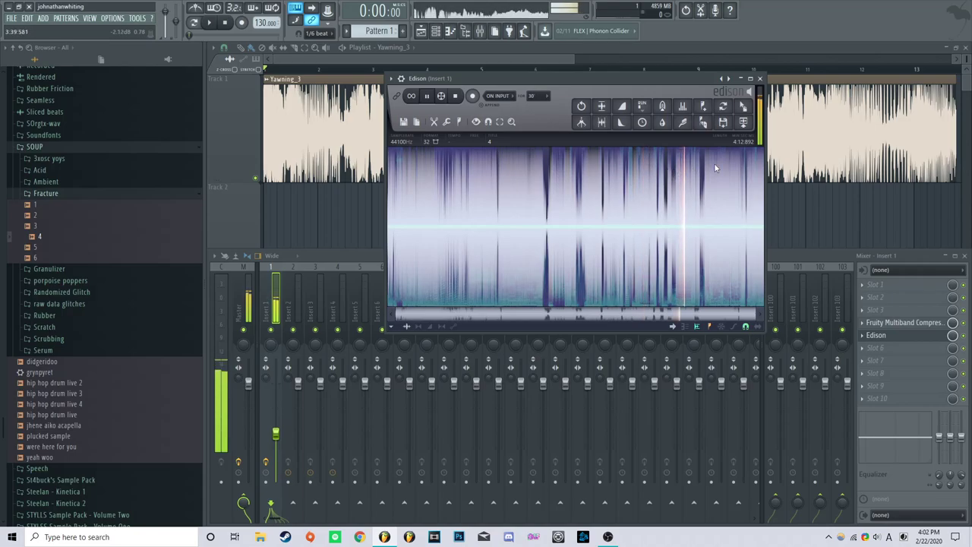
{"action": "left_click", "coordinate": [715, 168]}
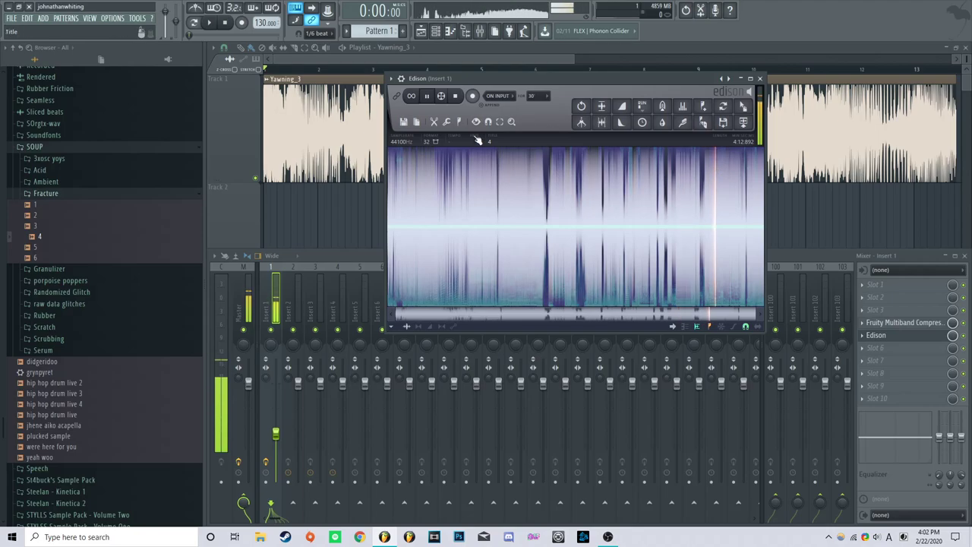
Stop playback and replace Edison's audio with Fracture sample 2
{"action": "left_click", "coordinate": [455, 95]}
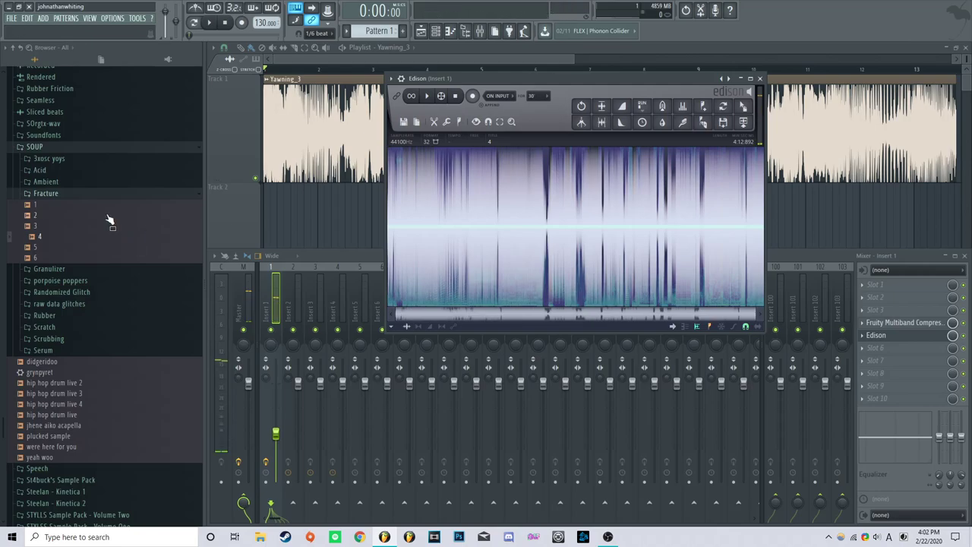
{"action": "left_click_drag", "start_coordinate": [108, 216], "coordinate": [322, 203]}
{"action": "left_click_drag", "start_coordinate": [528, 190], "coordinate": [525, 193]}
Play the new sample, then close the master Edison window and the mixer
{"action": "key", "text": "space"}
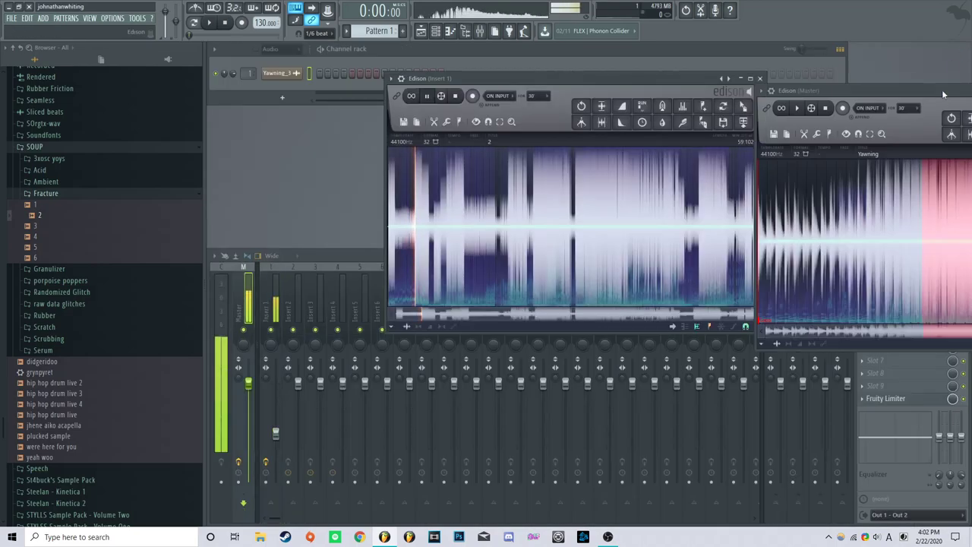
{"action": "left_click", "coordinate": [881, 101]}
{"action": "key", "text": "F9"}
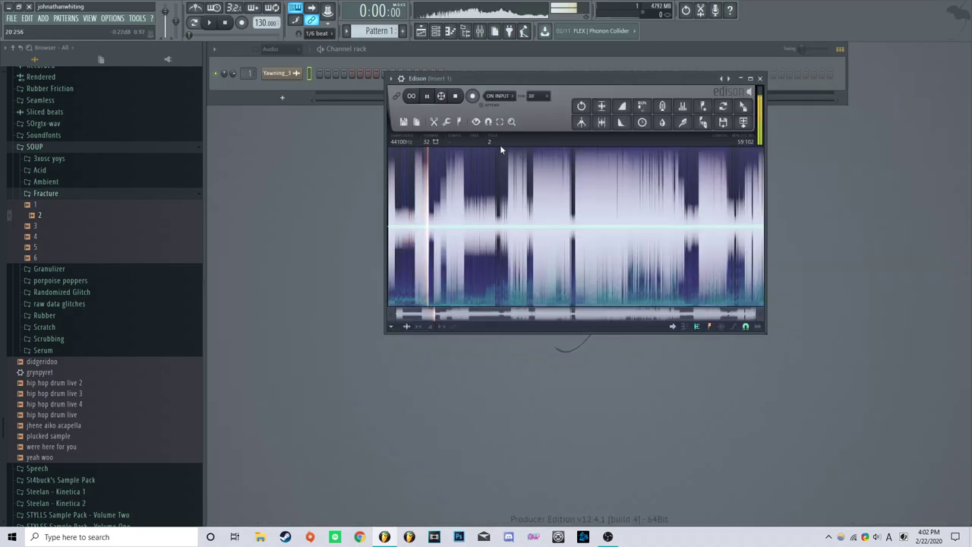
Set the channel rack filter to Unsorted, move Edison aside and stop playback
{"action": "left_click", "coordinate": [279, 49]}
{"action": "left_click", "coordinate": [285, 85]}
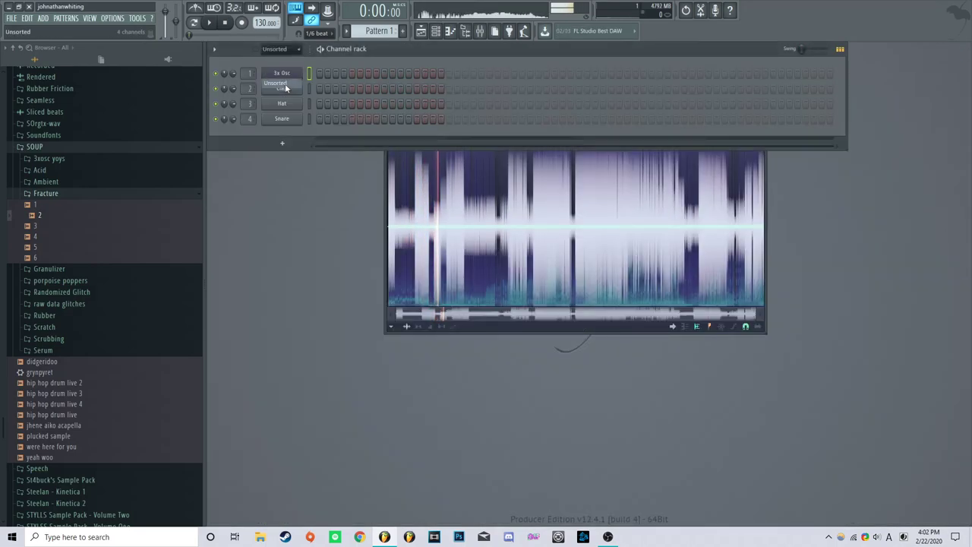
{"action": "left_click", "coordinate": [389, 190]}
{"action": "left_click_drag", "start_coordinate": [441, 73], "coordinate": [564, 166]}
{"action": "left_click", "coordinate": [550, 184]}
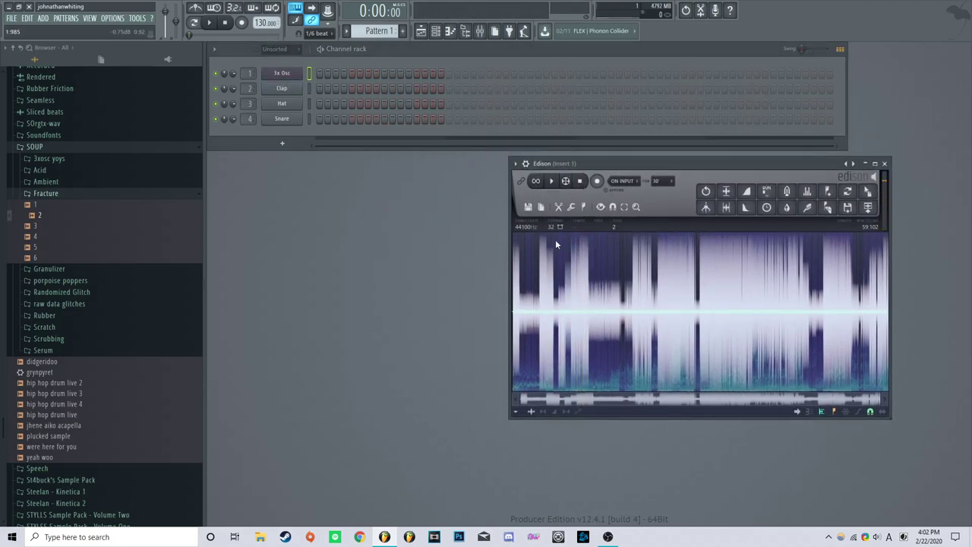
Replace the Snare channel with Slicex and hide the sample browser
{"action": "right_click", "coordinate": [276, 118]}
{"action": "mouse_move", "coordinate": [357, 199]}
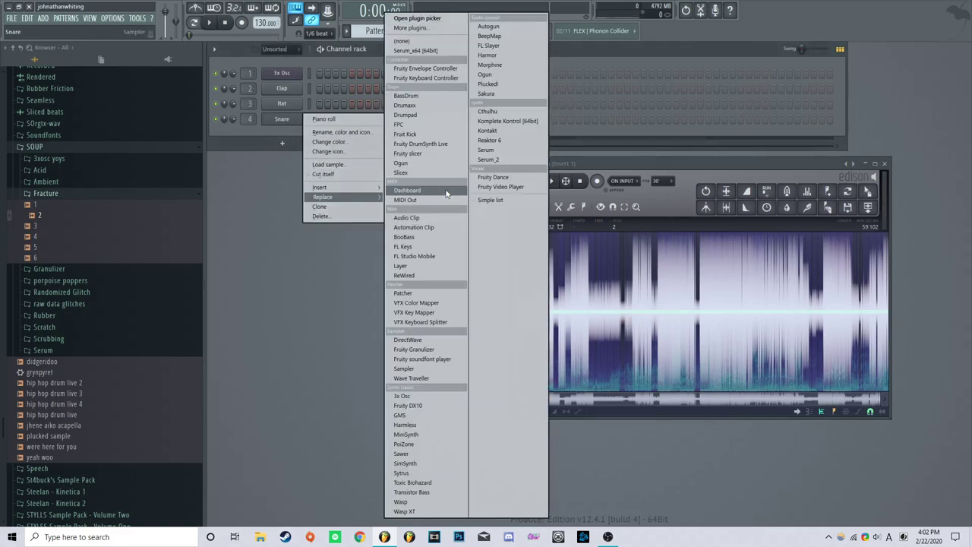
{"action": "left_click", "coordinate": [401, 172]}
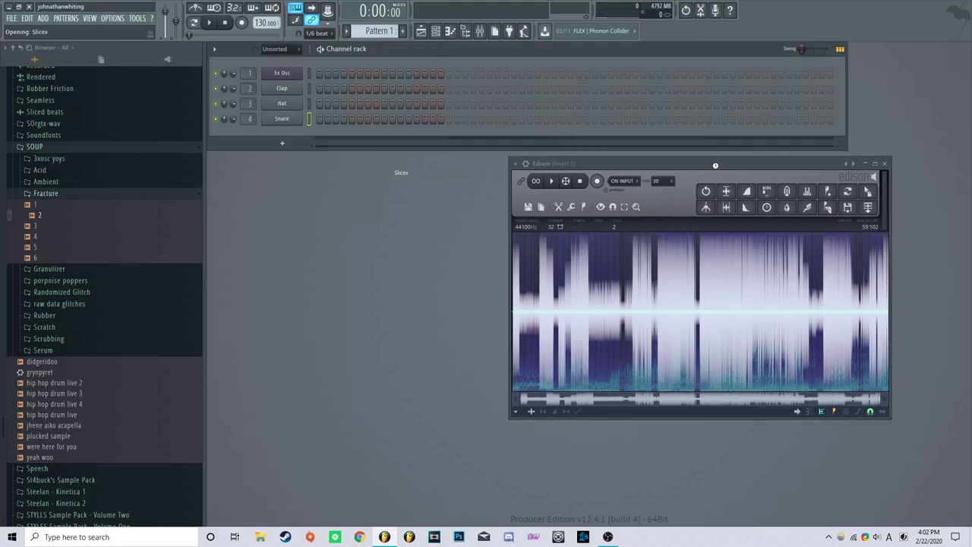
{"action": "left_click_drag", "start_coordinate": [666, 164], "coordinate": [761, 121]}
{"action": "left_click_drag", "start_coordinate": [485, 158], "coordinate": [426, 98]}
{"action": "left_click", "coordinate": [465, 30]}
Arrange the Slicex and Edison windows so the channel rack is uncovered
{"action": "left_click_drag", "start_coordinate": [255, 92], "coordinate": [307, 89]}
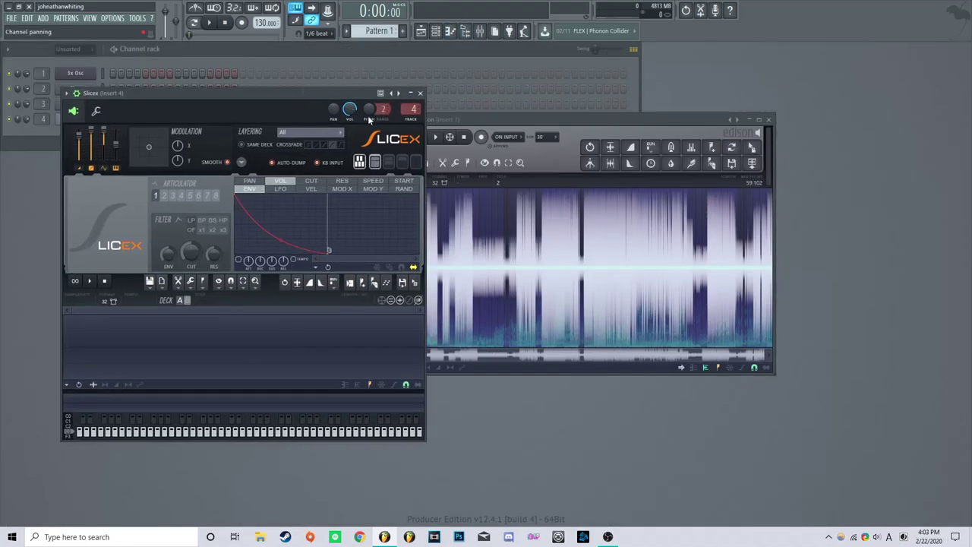
{"action": "left_click_drag", "start_coordinate": [524, 119], "coordinate": [596, 104]}
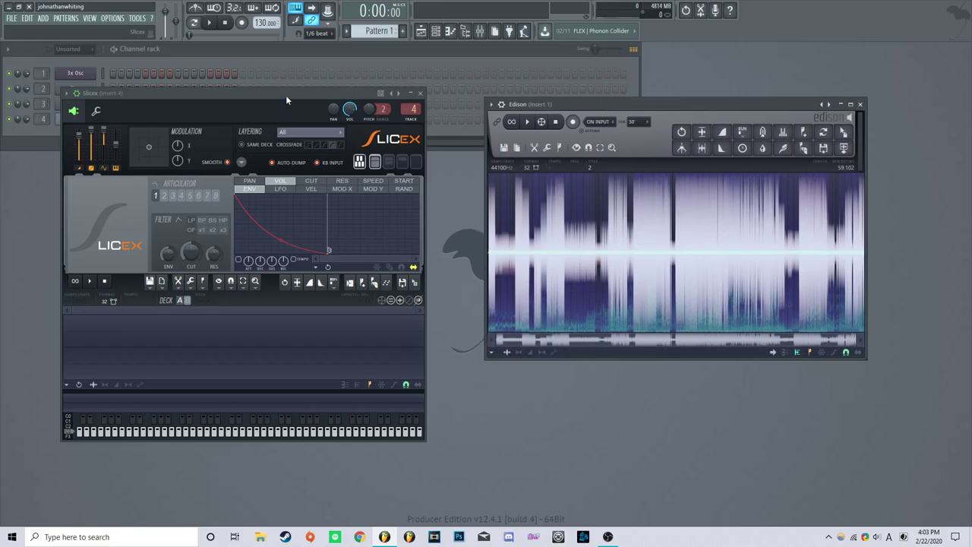
{"action": "left_click_drag", "start_coordinate": [285, 95], "coordinate": [343, 86]}
{"action": "left_click_drag", "start_coordinate": [615, 103], "coordinate": [631, 76]}
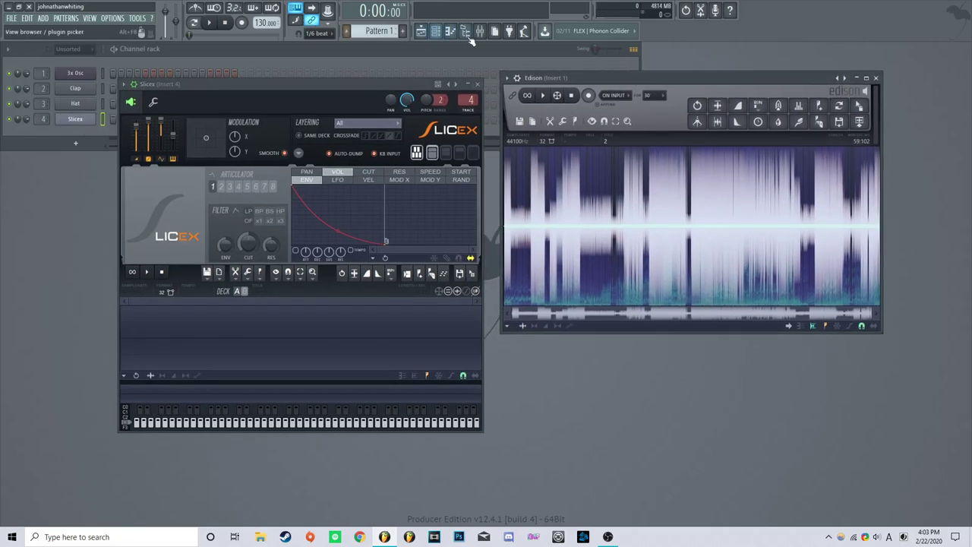
{"action": "left_click", "coordinate": [79, 130]}
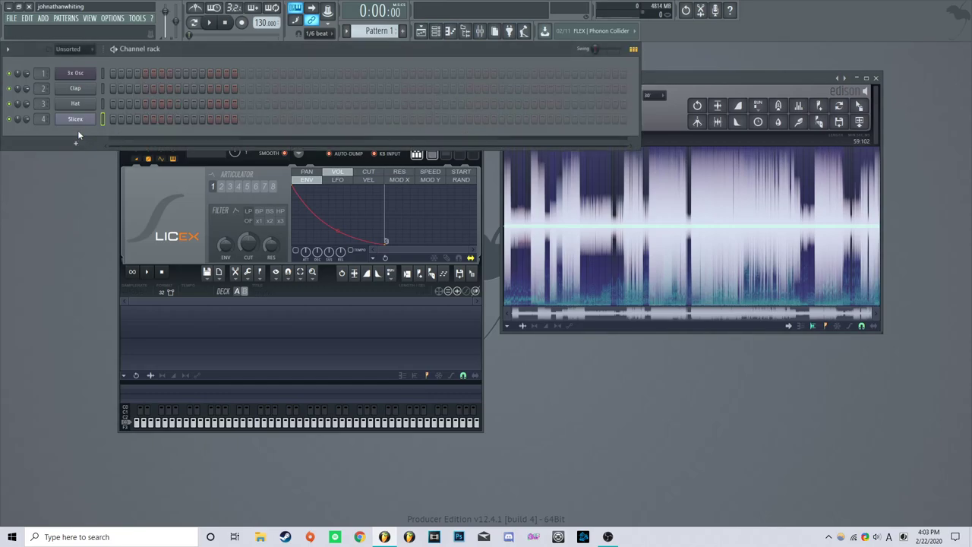
{"action": "left_click", "coordinate": [218, 271]}
{"action": "left_click", "coordinate": [960, 8]}
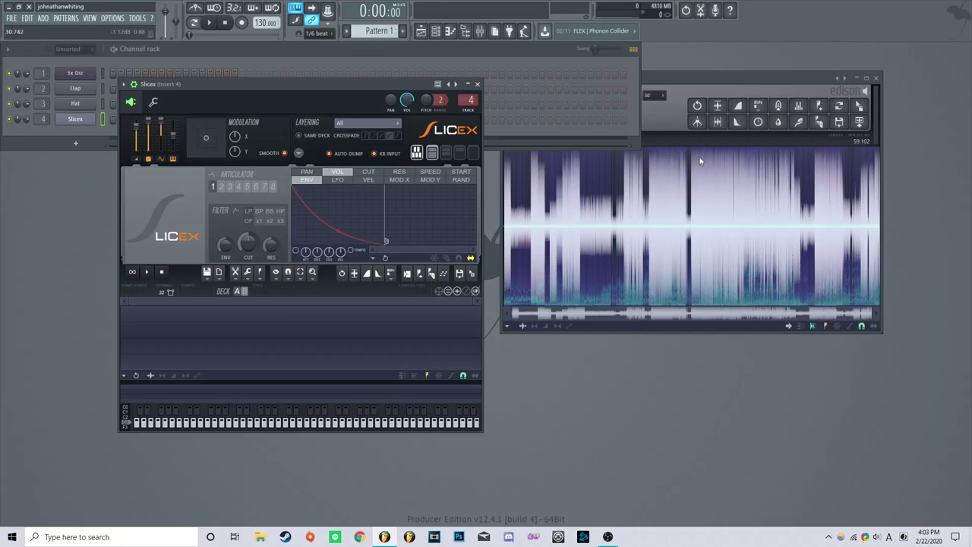
Send the first 18.9 seconds of Edison's sample 2 into Slicex as 2_8
{"action": "left_click_drag", "start_coordinate": [705, 79], "coordinate": [724, 68]}
{"action": "left_click_drag", "start_coordinate": [644, 195], "coordinate": [525, 202]}
{"action": "left_click_drag", "start_coordinate": [885, 114], "coordinate": [312, 304]}
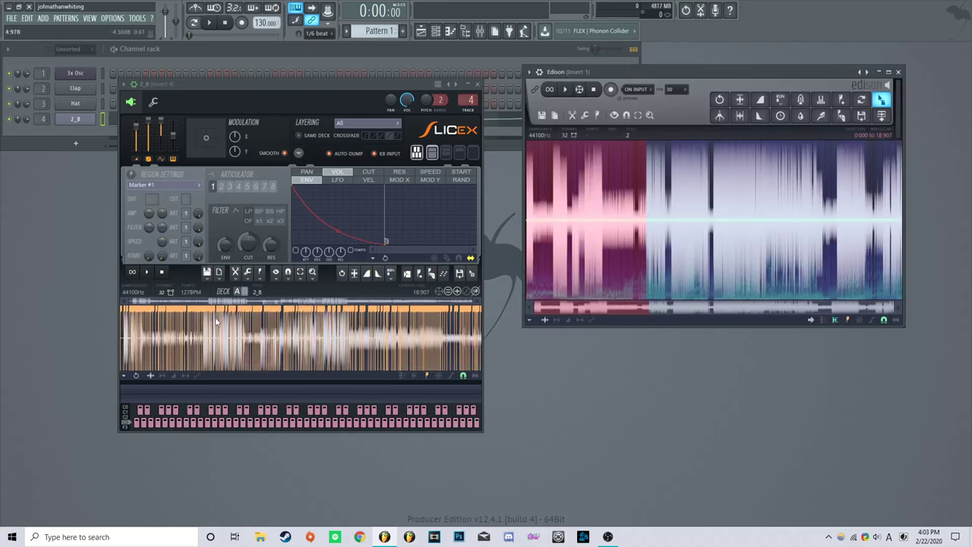
Close Edison and delete all slice notes from the 2_8 piano roll
{"action": "left_click", "coordinate": [898, 71]}
{"action": "left_click_drag", "start_coordinate": [276, 85], "coordinate": [547, 80]}
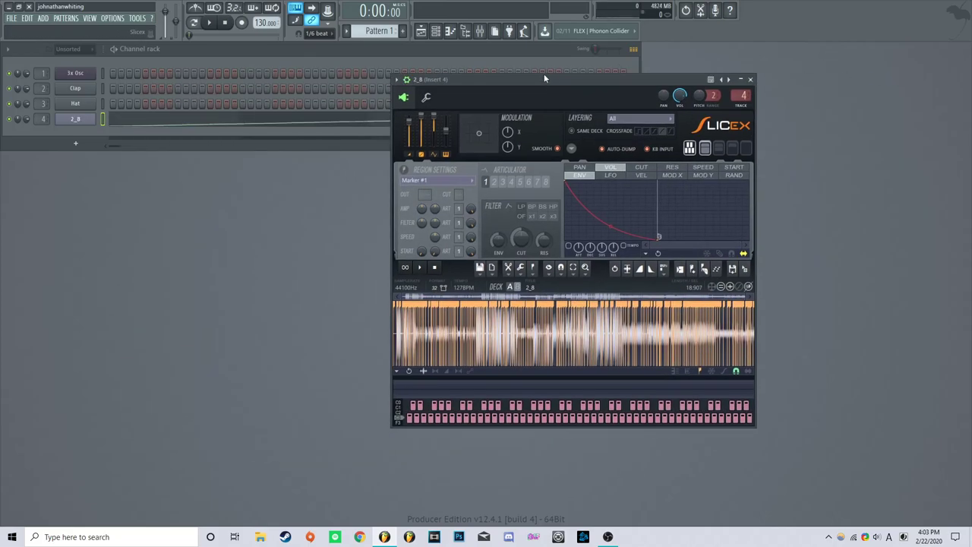
{"action": "left_click", "coordinate": [216, 126]}
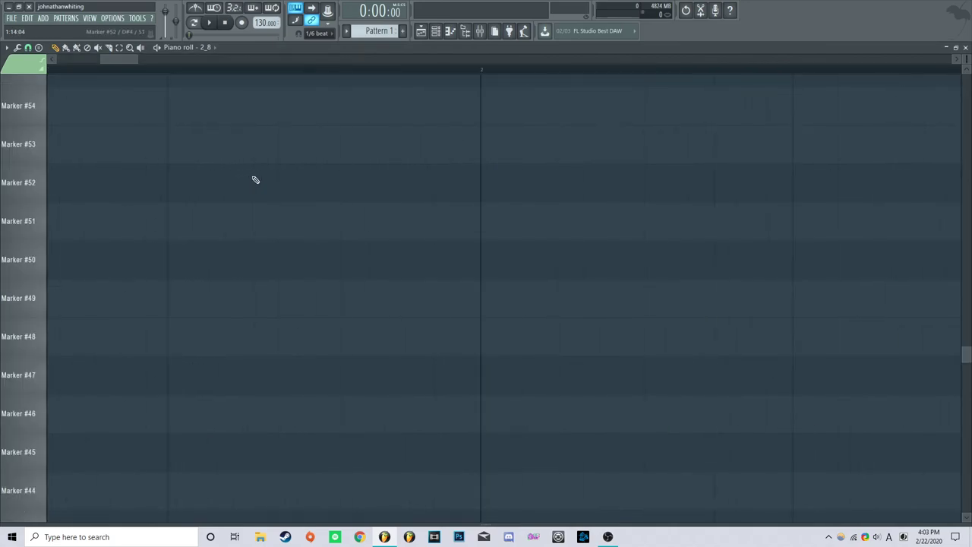
{"action": "key", "text": "ctrl+a"}
{"action": "key", "text": "Delete"}
{"action": "scroll", "coordinate": [189, 349], "scroll_direction": "up", "scroll_amount": 3}
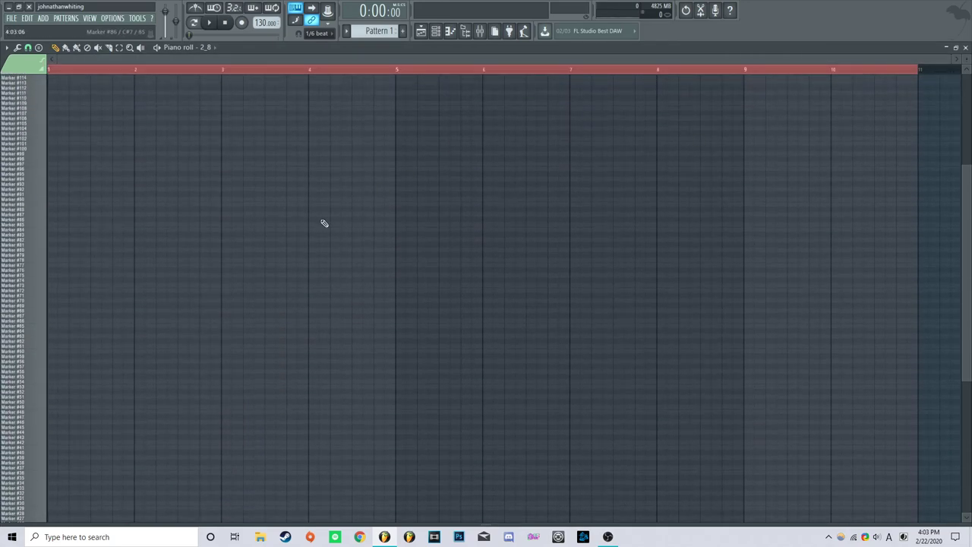
{"action": "left_click", "coordinate": [965, 48]}
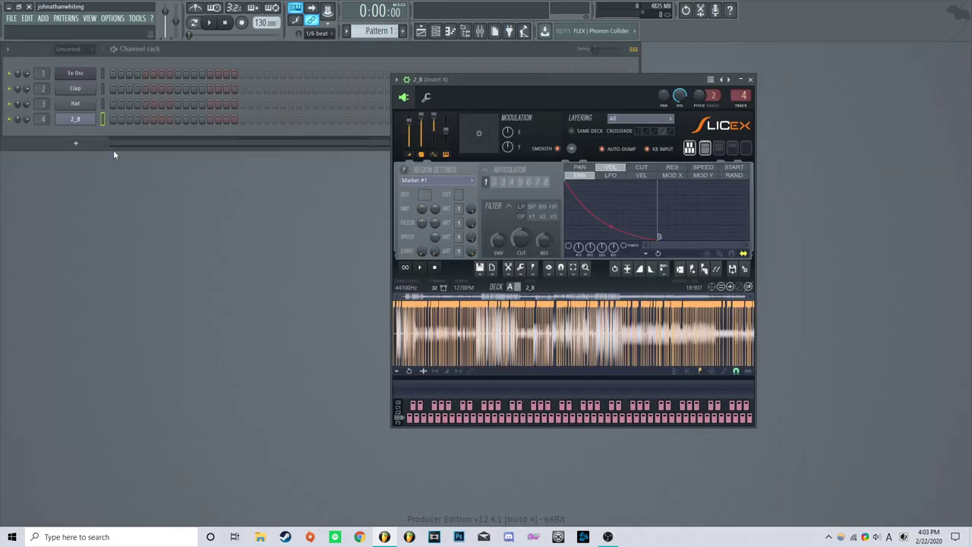
Add a Serum instrument channel to the rack and close its window
{"action": "left_click", "coordinate": [83, 142]}
{"action": "left_click", "coordinate": [174, 144]}
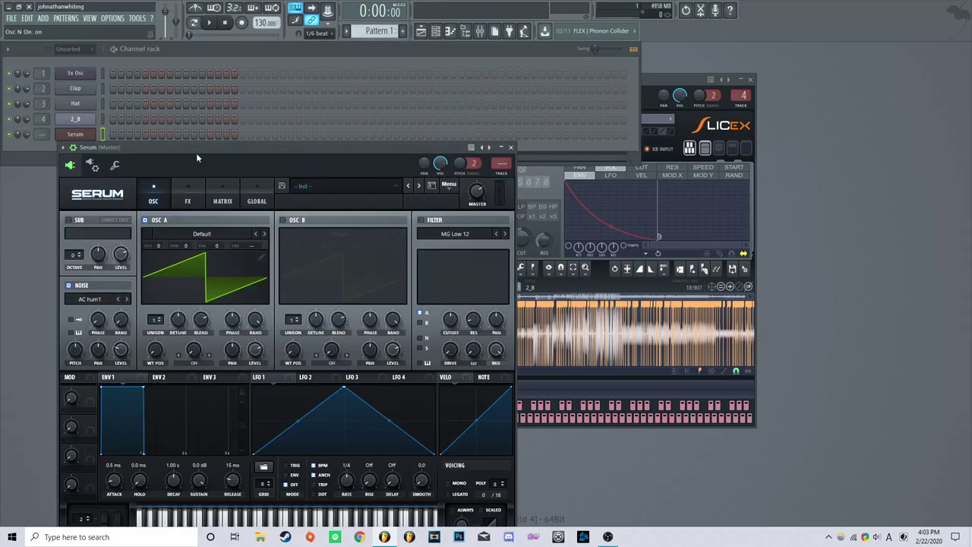
{"action": "left_click_drag", "start_coordinate": [201, 148], "coordinate": [327, 60]}
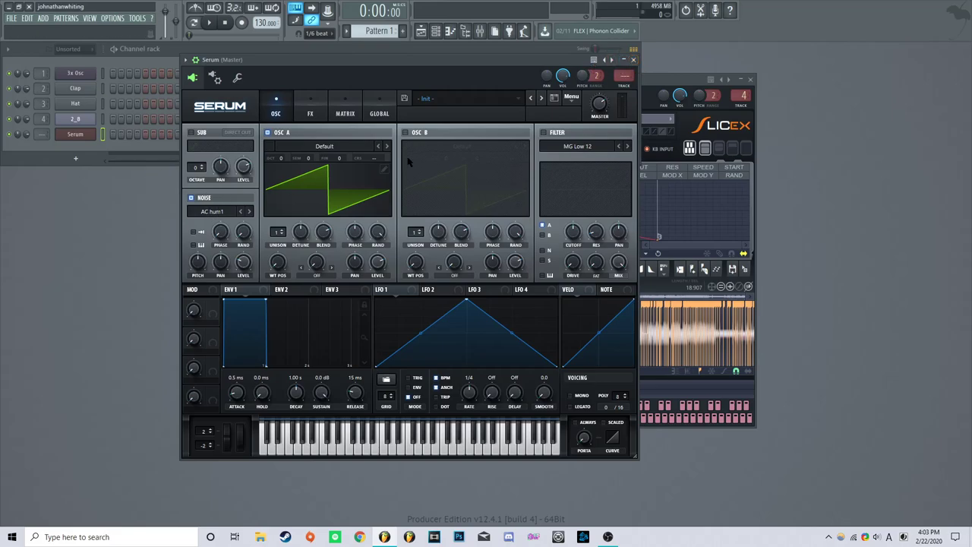
{"action": "left_click", "coordinate": [633, 59]}
Shift the Slicex window left and show the browser with the SOUP Fracture samples
{"action": "mouse_move", "coordinate": [630, 79]}
{"action": "left_mouse_down"}
{"action": "mouse_move", "coordinate": [615, 79]}
{"action": "mouse_move", "coordinate": [627, 94]}
{"action": "left_mouse_up"}
{"action": "left_click_drag", "start_coordinate": [463, 78], "coordinate": [372, 64]}
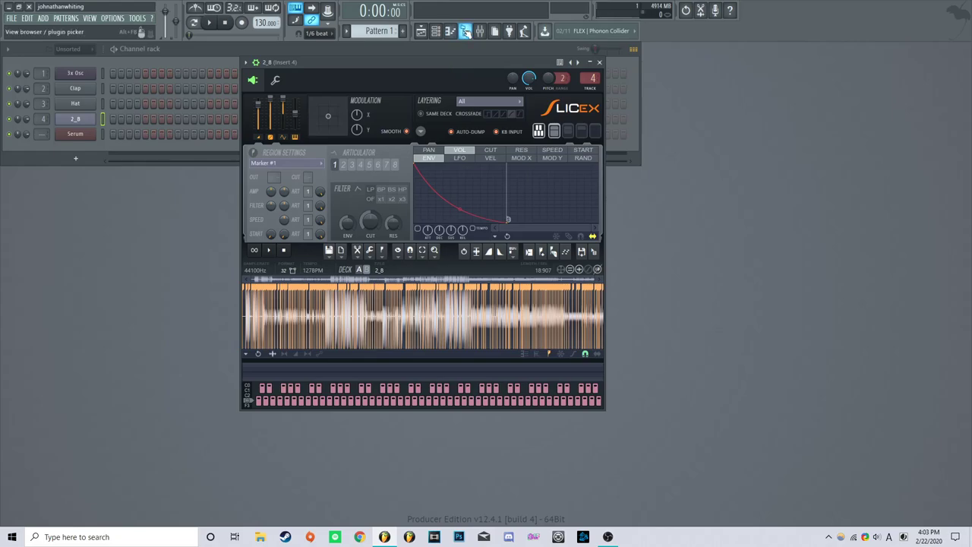
{"action": "left_click", "coordinate": [465, 31]}
{"action": "left_click", "coordinate": [464, 30]}
{"action": "left_click", "coordinate": [465, 30]}
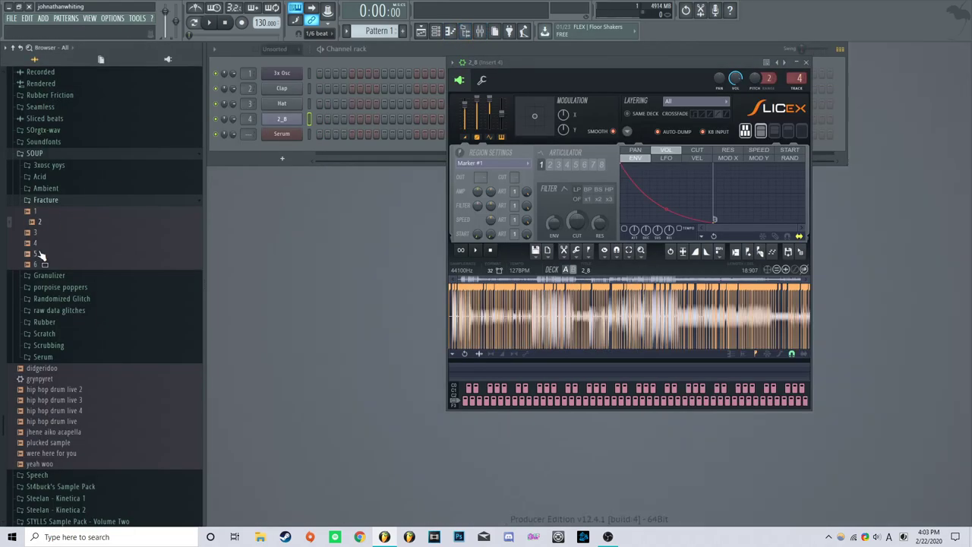
Collapse the Fracture folder and close the sample browser
{"action": "left_click", "coordinate": [479, 30]}
{"action": "left_click", "coordinate": [479, 30]}
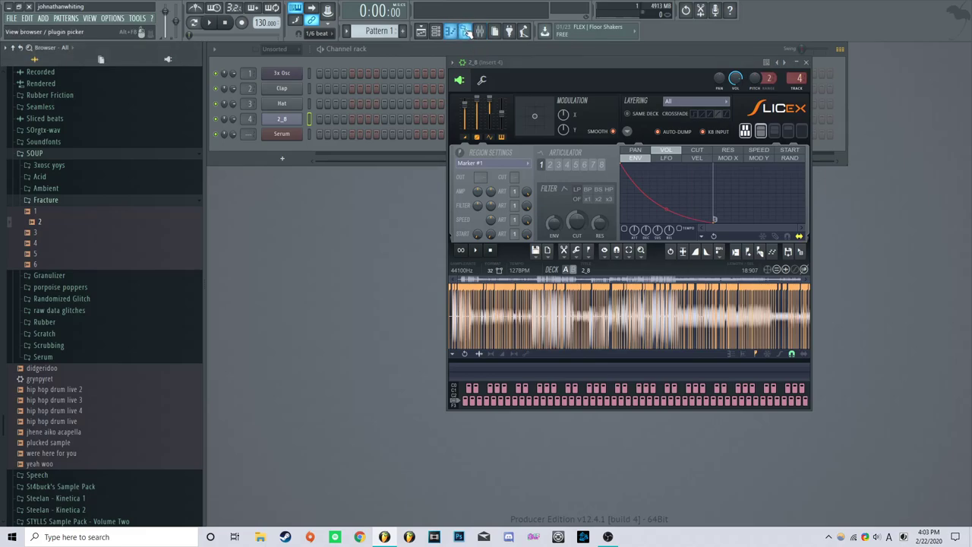
{"action": "left_click", "coordinate": [87, 201]}
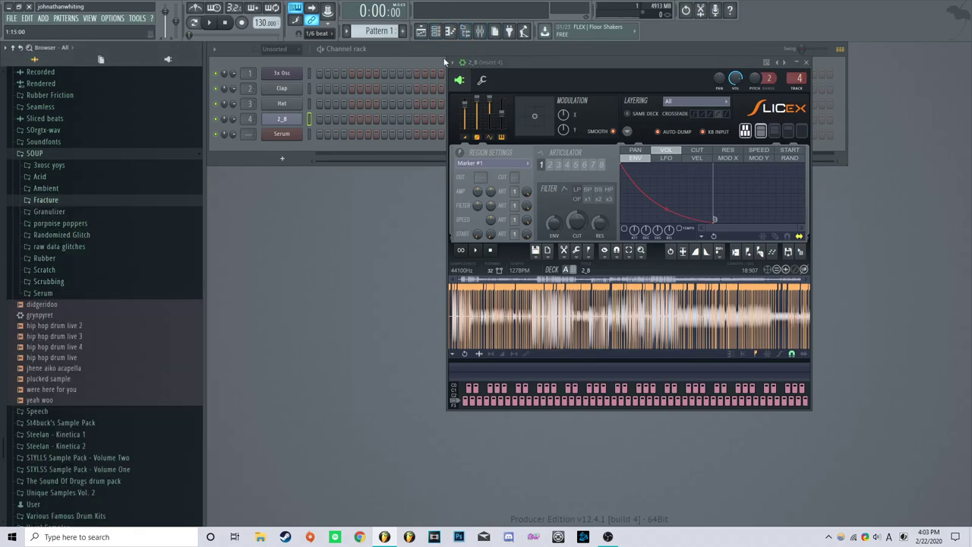
{"action": "left_click", "coordinate": [465, 30]}
{"action": "left_click_drag", "start_coordinate": [454, 62], "coordinate": [551, 67]}
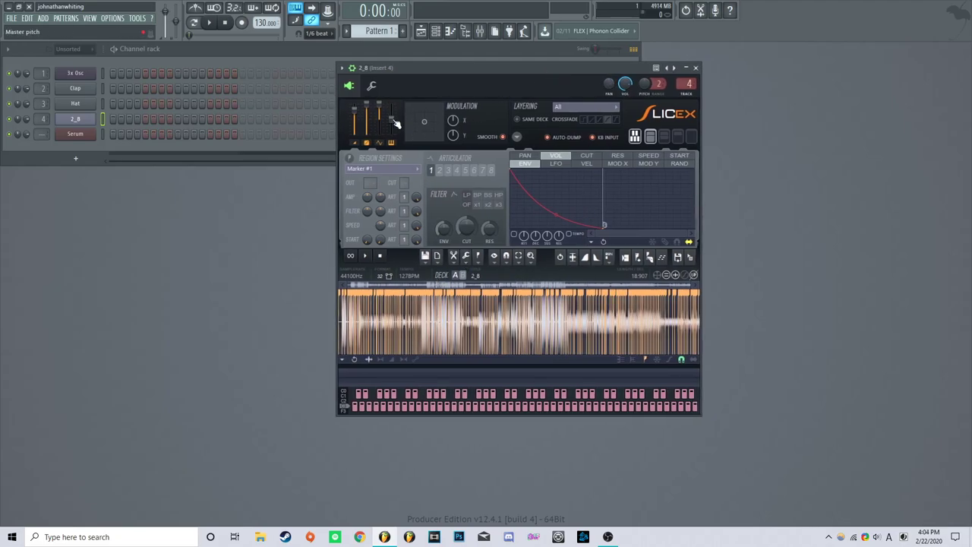
Zoom the 2_8 Slicex waveform in and back out
{"action": "right_click", "coordinate": [396, 119]}
{"action": "left_click_drag", "start_coordinate": [582, 71], "coordinate": [553, 59]}
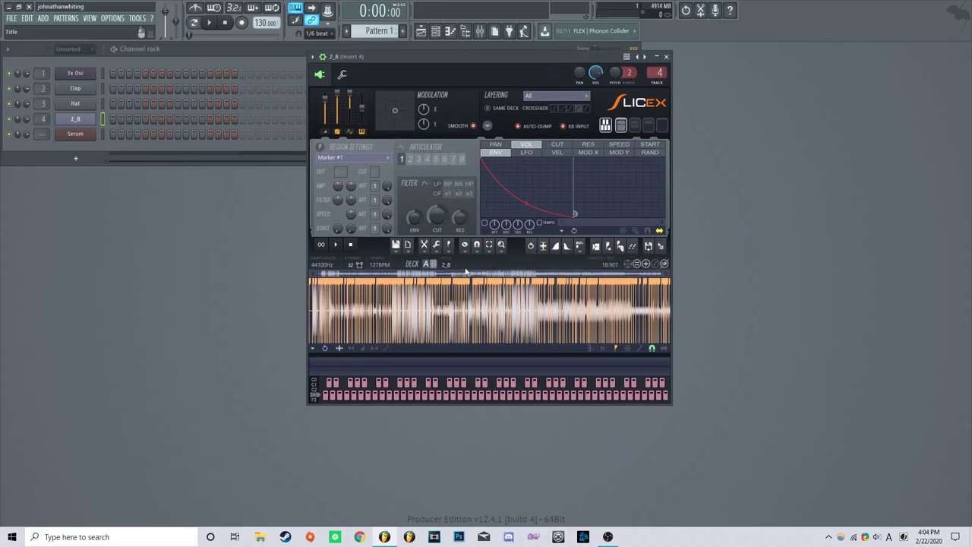
{"action": "scroll", "coordinate": [391, 309], "scroll_direction": "up", "scroll_amount": 8}
{"action": "scroll", "coordinate": [385, 313], "scroll_direction": "up", "scroll_amount": 8}
{"action": "scroll", "coordinate": [384, 316], "scroll_direction": "up", "scroll_amount": 2}
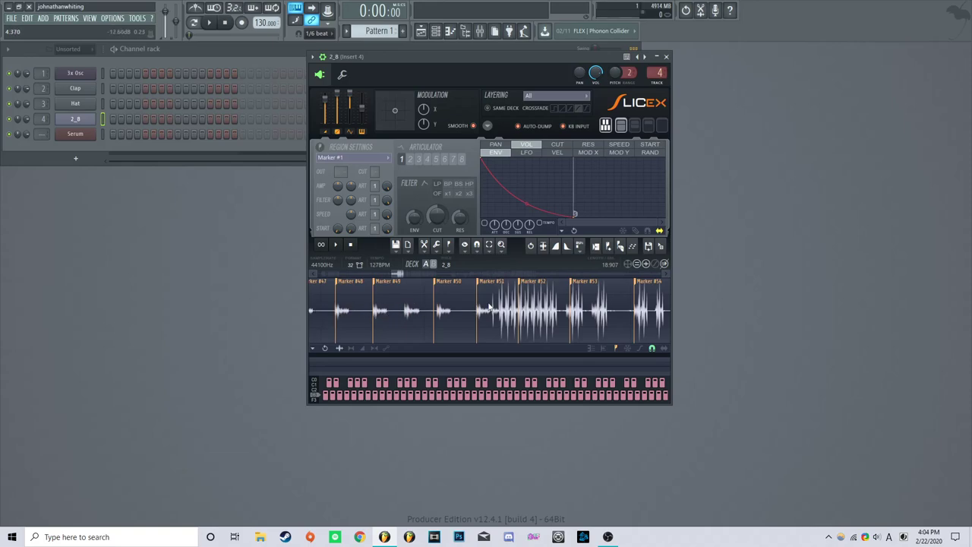
{"action": "scroll", "coordinate": [543, 315], "scroll_direction": "down", "scroll_amount": 8}
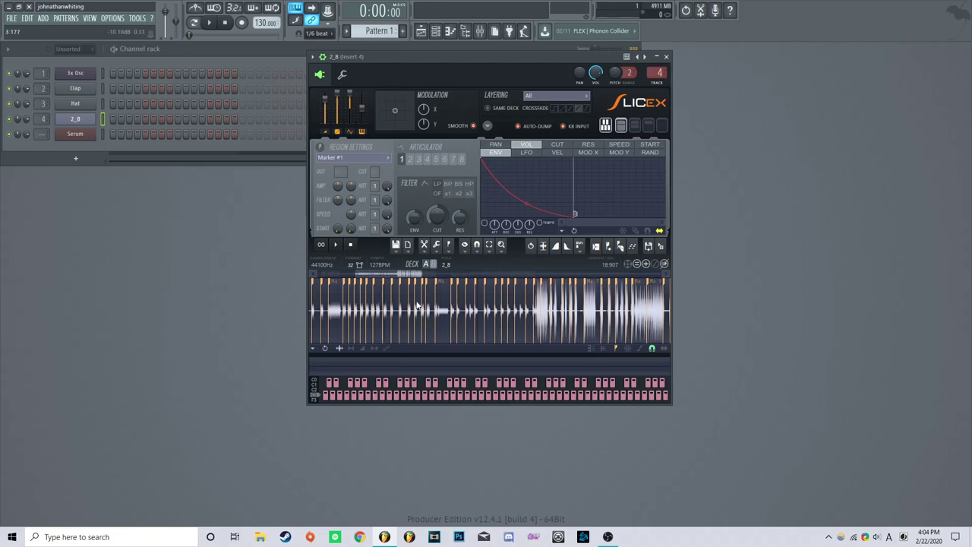
{"action": "scroll", "coordinate": [491, 323], "scroll_direction": "down", "scroll_amount": 6}
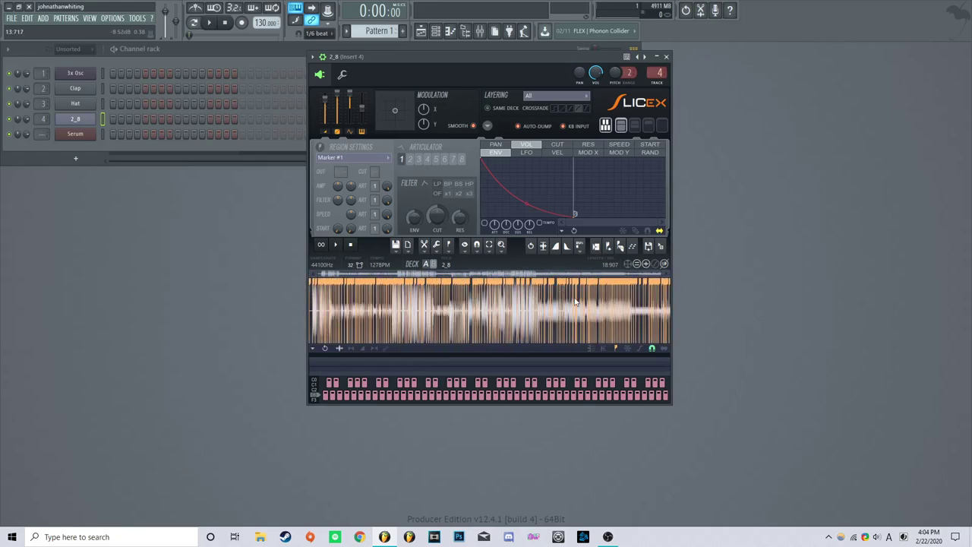
Preview playback of the sliced 2_8 sample in Slicex
{"action": "left_click_drag", "start_coordinate": [582, 56], "coordinate": [704, 66]}
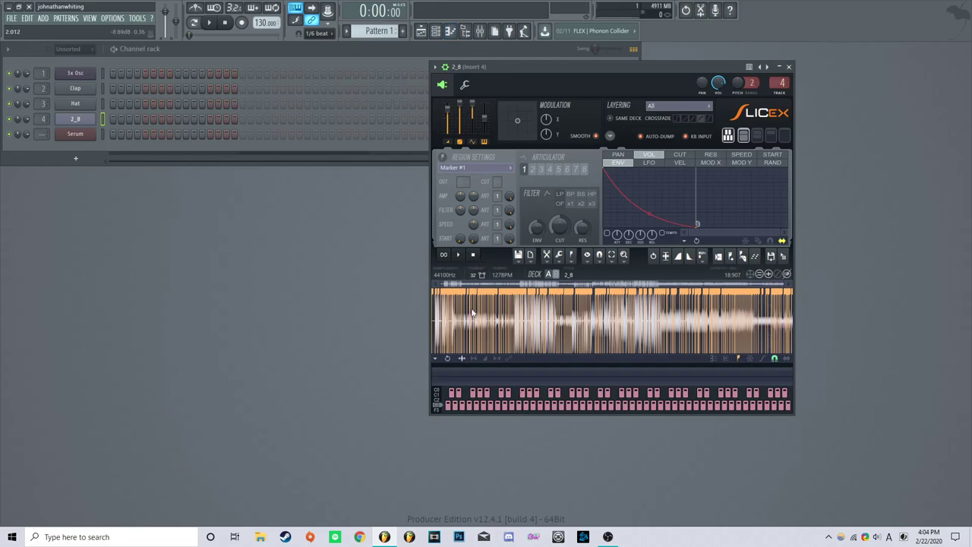
{"action": "left_click", "coordinate": [460, 256]}
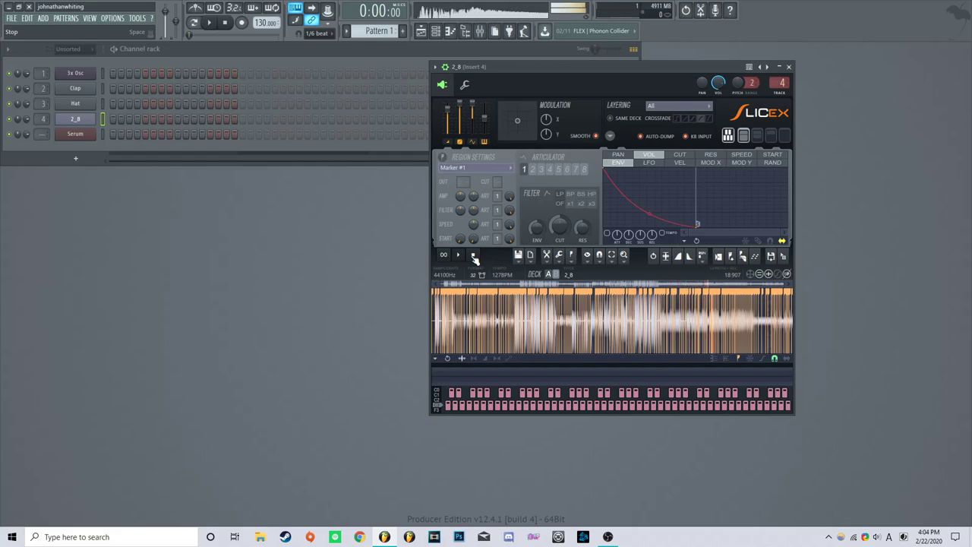
{"action": "left_click_drag", "start_coordinate": [677, 68], "coordinate": [734, 91]}
Close Slicex, open the 2_8 piano roll and audition the slices
{"action": "left_click", "coordinate": [837, 89]}
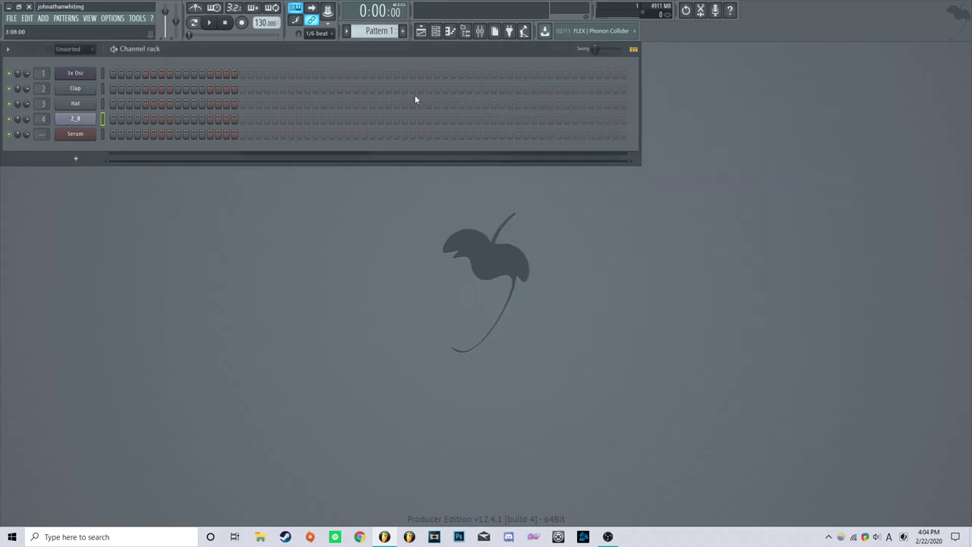
{"action": "left_click", "coordinate": [449, 30]}
{"action": "left_click_drag", "start_coordinate": [26, 311], "coordinate": [44, 161]}
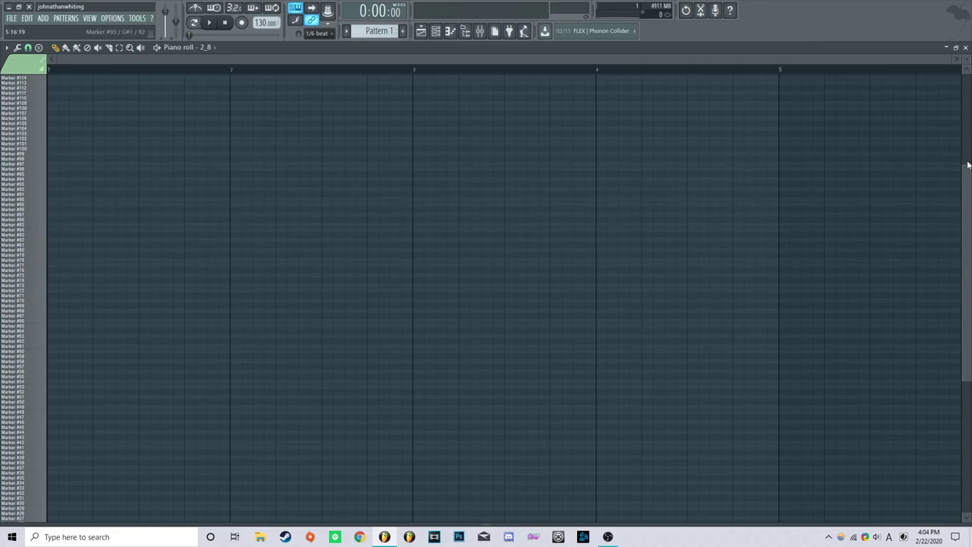
{"action": "mouse_move", "coordinate": [968, 165]}
{"action": "left_mouse_down"}
{"action": "mouse_move", "coordinate": [963, 114]}
{"action": "mouse_move", "coordinate": [958, 389]}
{"action": "left_mouse_up"}
Look through the piano roll's options and tools menus without choosing anything
{"action": "left_click", "coordinate": [7, 47]}
{"action": "left_click", "coordinate": [17, 47]}
{"action": "left_click", "coordinate": [17, 47]}
{"action": "left_click", "coordinate": [46, 87]}
{"action": "left_click", "coordinate": [16, 47]}
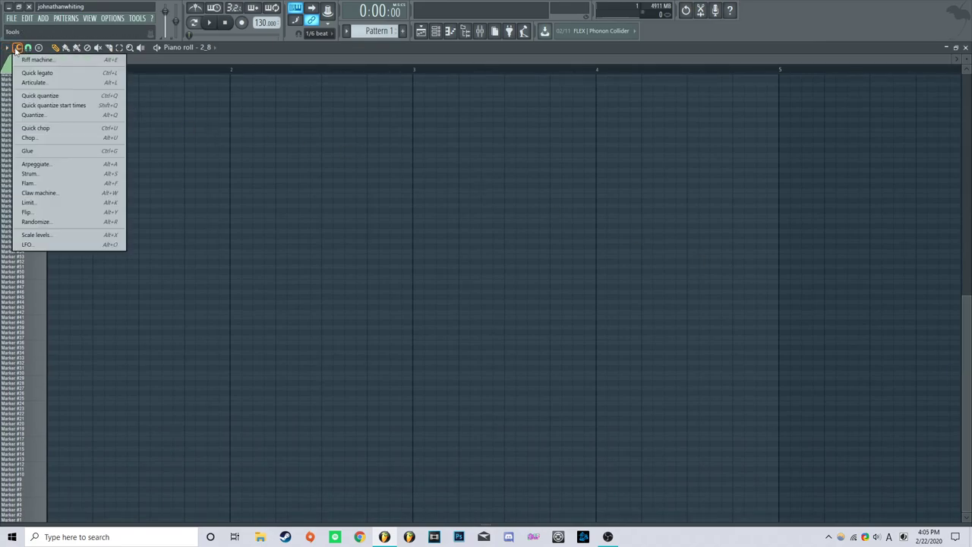
{"action": "left_click", "coordinate": [379, 225]}
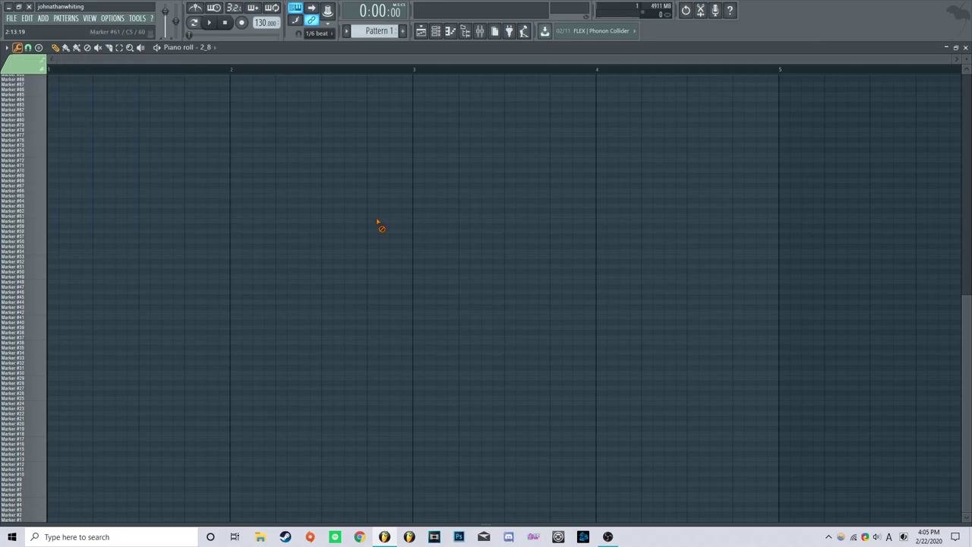
Place and delete four rising test notes, then run the Randomize tool
{"action": "left_click", "coordinate": [60, 271]}
{"action": "left_click", "coordinate": [80, 261]}
{"action": "left_click", "coordinate": [95, 236]}
{"action": "left_click", "coordinate": [125, 206]}
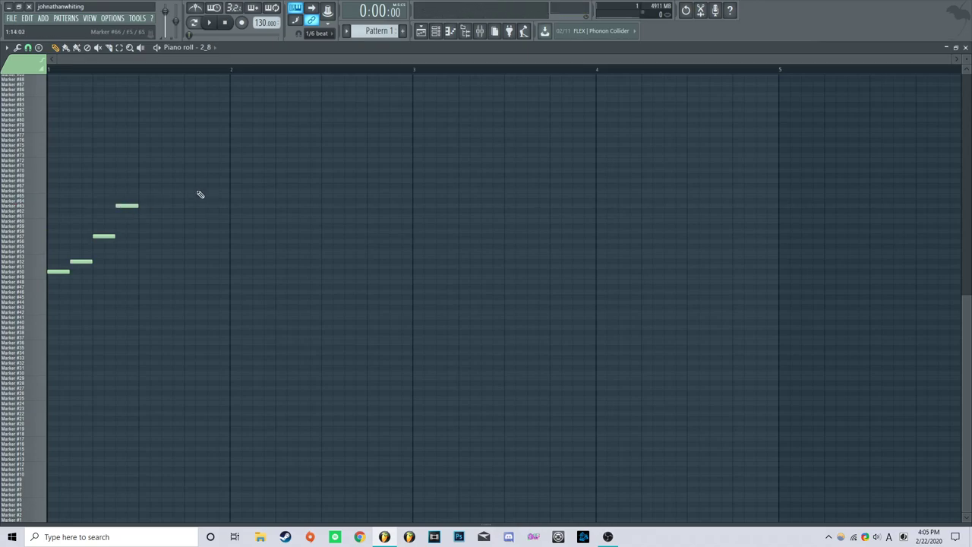
{"action": "left_click_drag", "start_coordinate": [189, 177], "coordinate": [87, 286]}
{"action": "key", "text": "Delete"}
{"action": "left_click", "coordinate": [27, 49]}
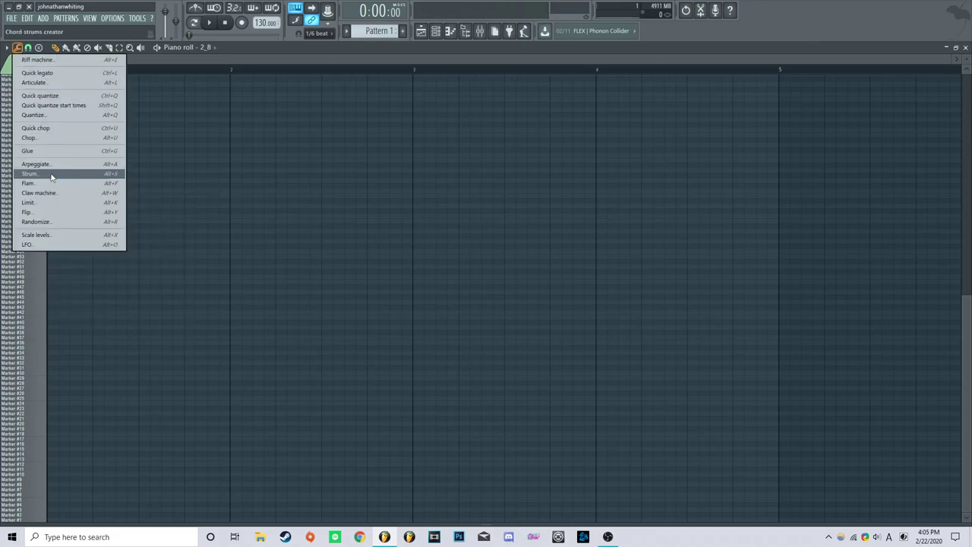
{"action": "left_click", "coordinate": [61, 224]}
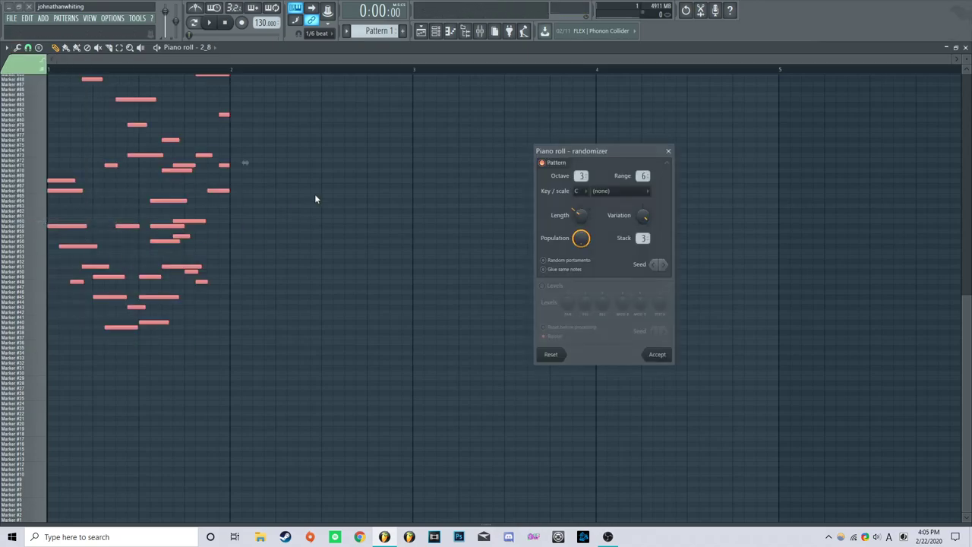
Cancel the first randomize, select bars 1 to 5 and randomize that range
{"action": "key", "text": "Escape"}
{"action": "left_click_drag", "start_coordinate": [53, 70], "coordinate": [782, 145]}
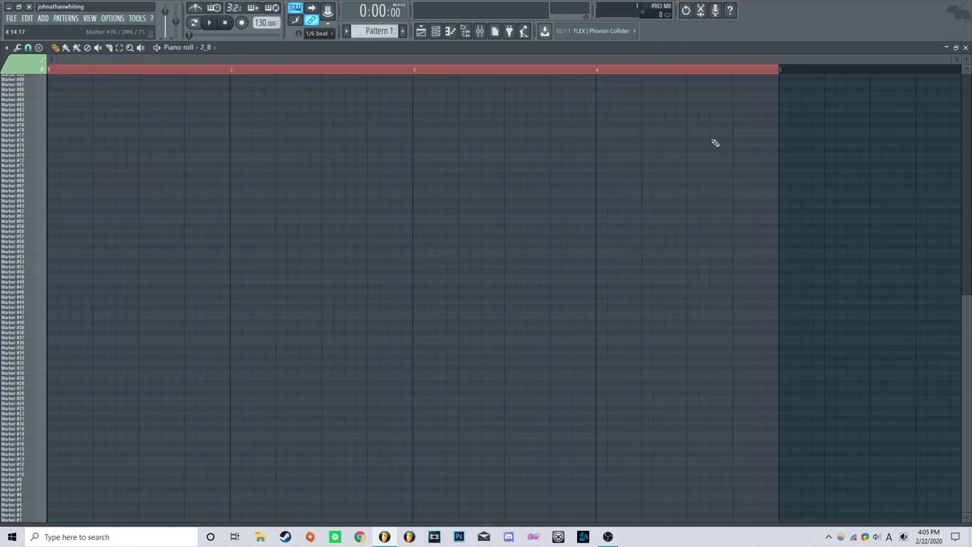
{"action": "left_click", "coordinate": [18, 47]}
{"action": "left_click", "coordinate": [72, 222]}
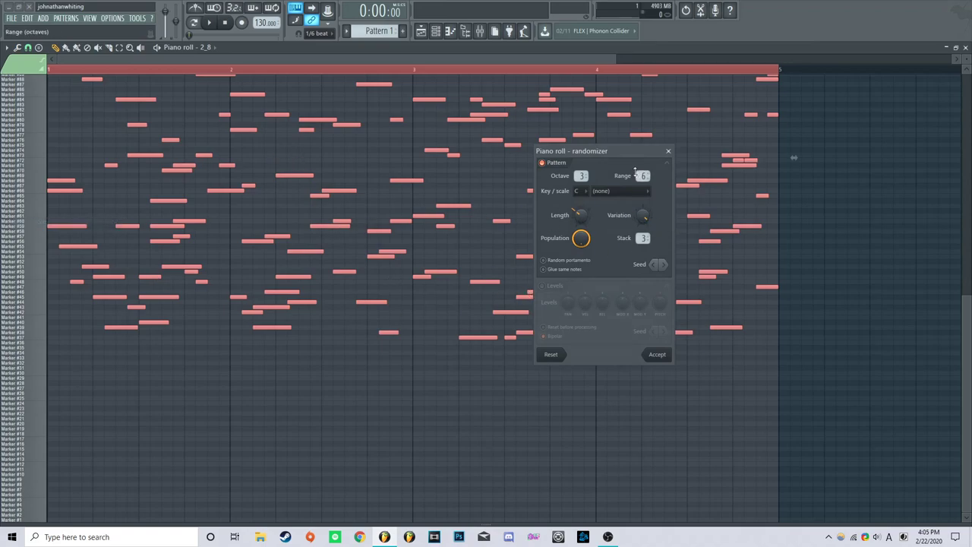
Try randomizer octave, population 100% and note length settings, then discard the result
{"action": "left_click_drag", "start_coordinate": [582, 175], "coordinate": [581, 357]}
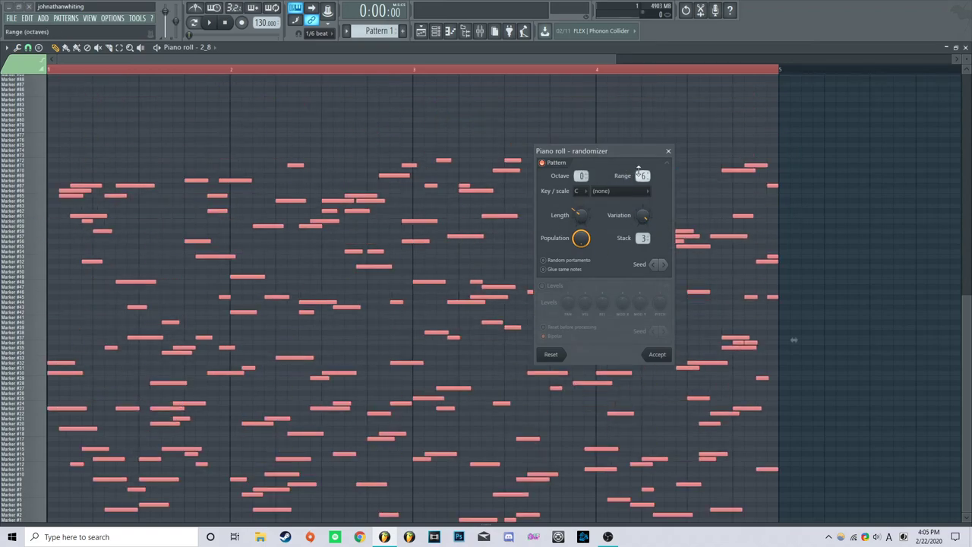
{"action": "left_click_drag", "start_coordinate": [581, 176], "coordinate": [581, 163]}
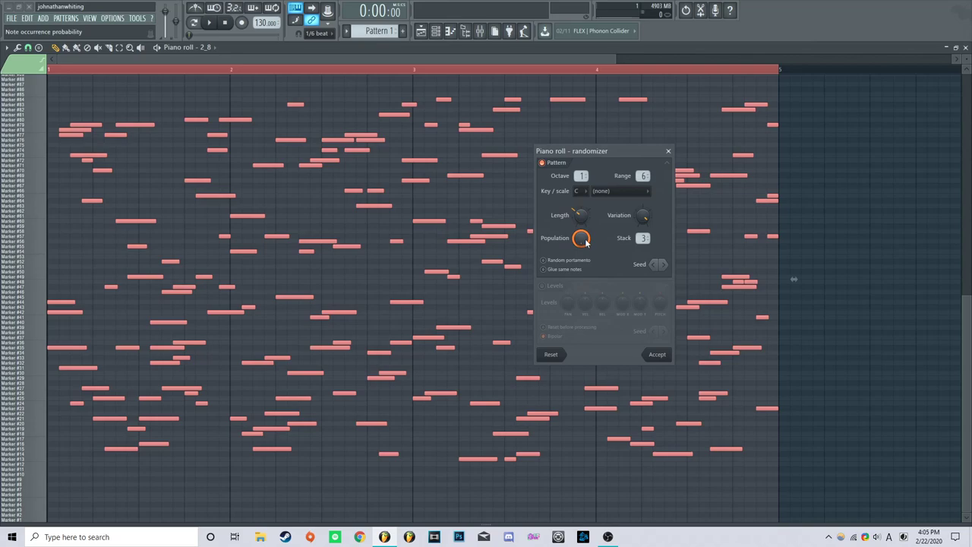
{"action": "left_click_drag", "start_coordinate": [585, 241], "coordinate": [586, 289]}
{"action": "left_click_drag", "start_coordinate": [765, 279], "coordinate": [794, 279]}
{"action": "left_click_drag", "start_coordinate": [585, 222], "coordinate": [585, 243]}
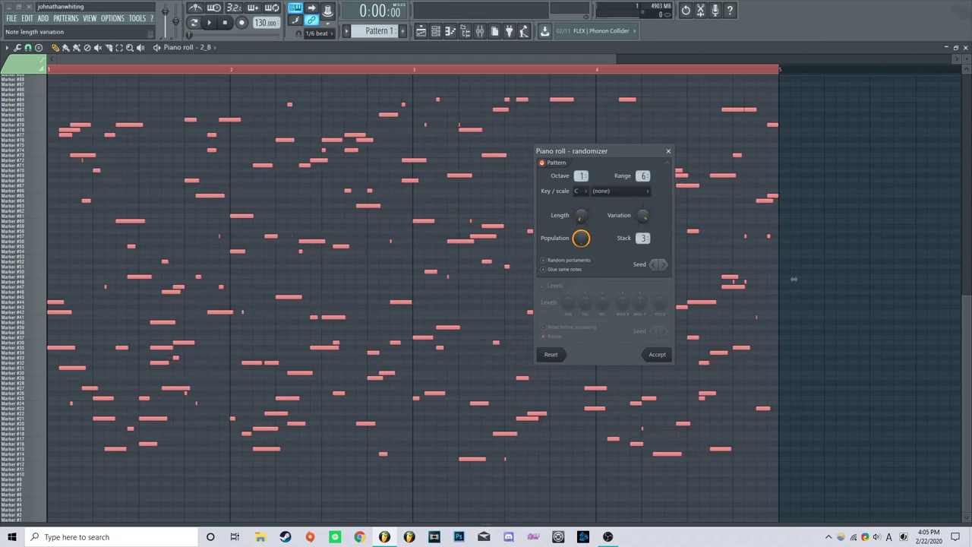
{"action": "left_click_drag", "start_coordinate": [793, 279], "coordinate": [783, 279]}
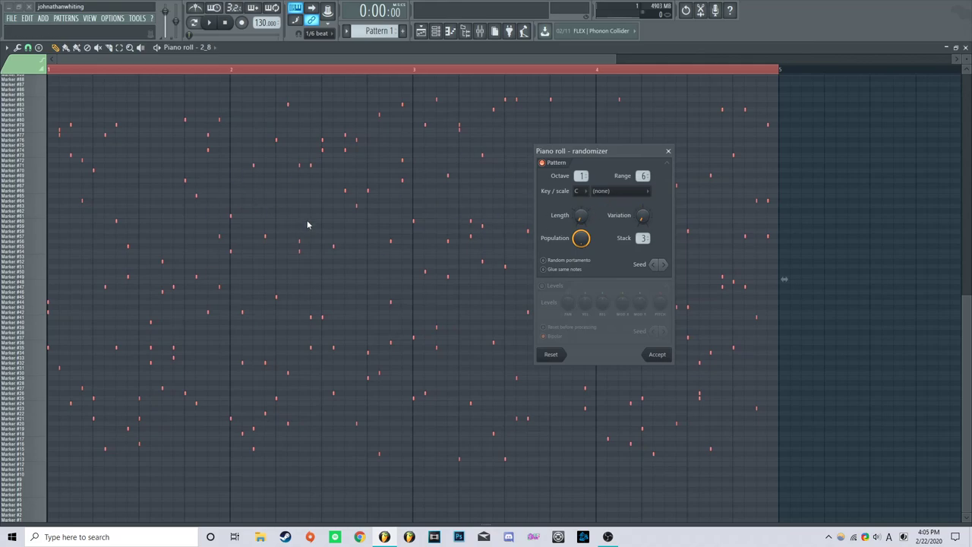
{"action": "scroll", "coordinate": [643, 238], "scroll_direction": "down", "scroll_amount": 2}
{"action": "left_click", "coordinate": [668, 151]}
Randomize again with base octave 0 and stack 1, preview and keep the notes
{"action": "left_click", "coordinate": [193, 22]}
{"action": "left_click", "coordinate": [16, 47]}
{"action": "left_click", "coordinate": [53, 225]}
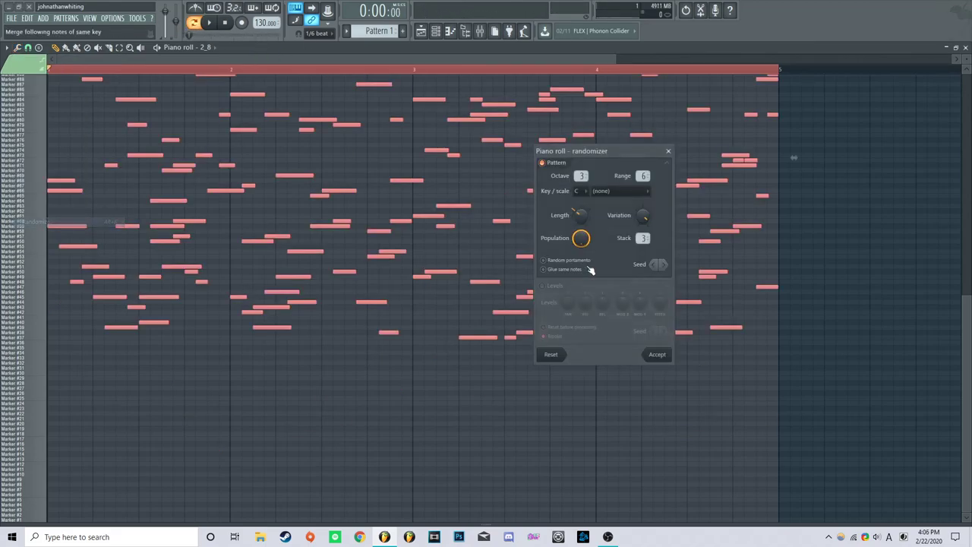
{"action": "left_click_drag", "start_coordinate": [581, 175], "coordinate": [583, 224]}
{"action": "mouse_move", "coordinate": [642, 238]}
{"action": "left_mouse_down"}
{"action": "mouse_move", "coordinate": [642, 249]}
{"action": "mouse_move", "coordinate": [642, 232]}
{"action": "left_mouse_up"}
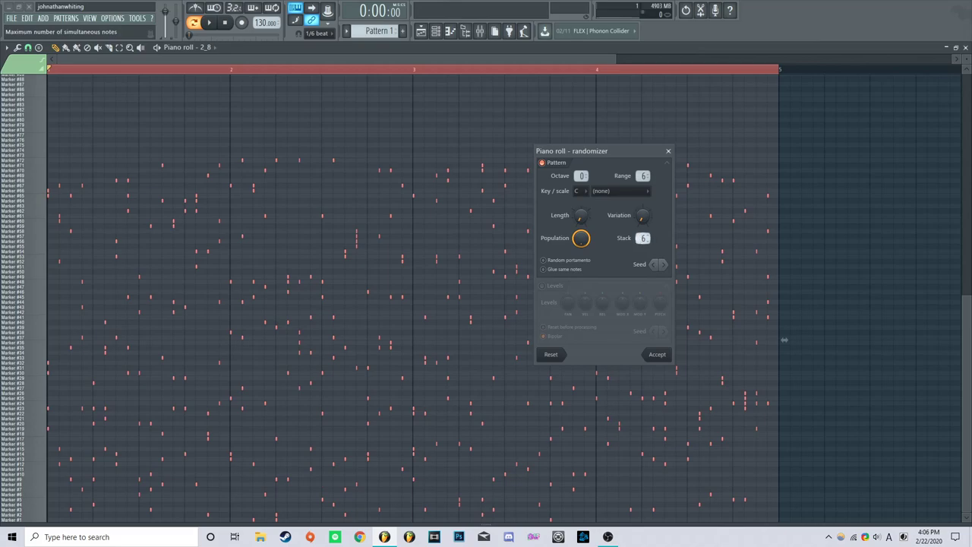
{"action": "left_click_drag", "start_coordinate": [642, 238], "coordinate": [642, 258]}
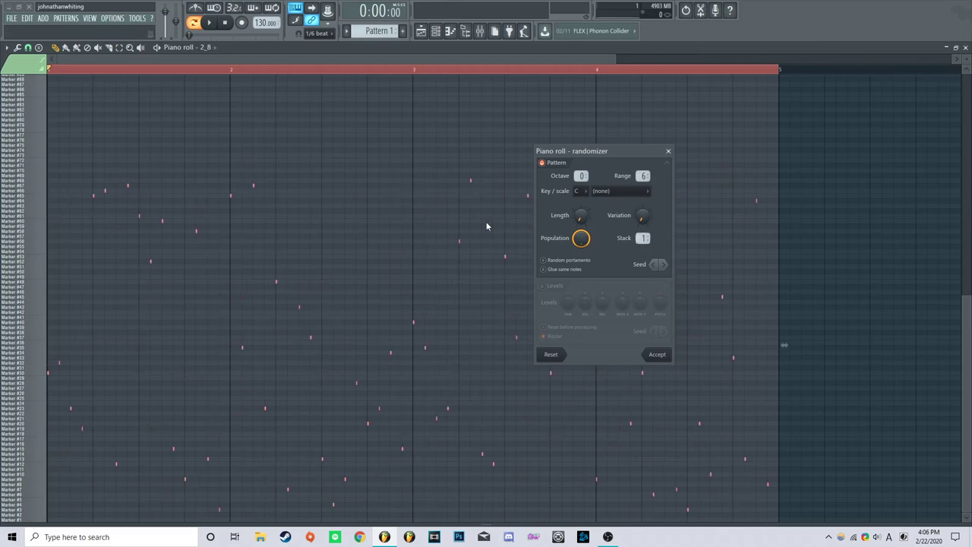
{"action": "key", "text": "space"}
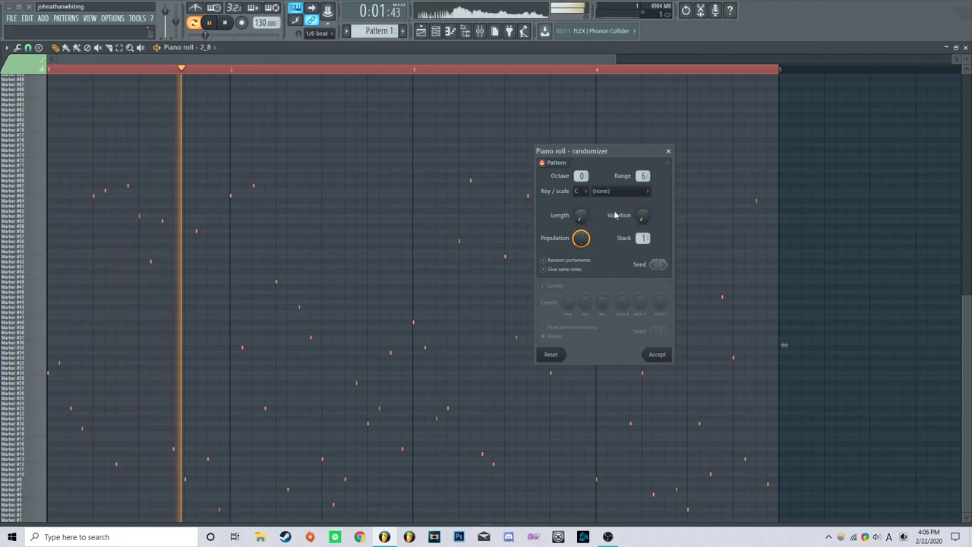
{"action": "key", "text": "Return"}
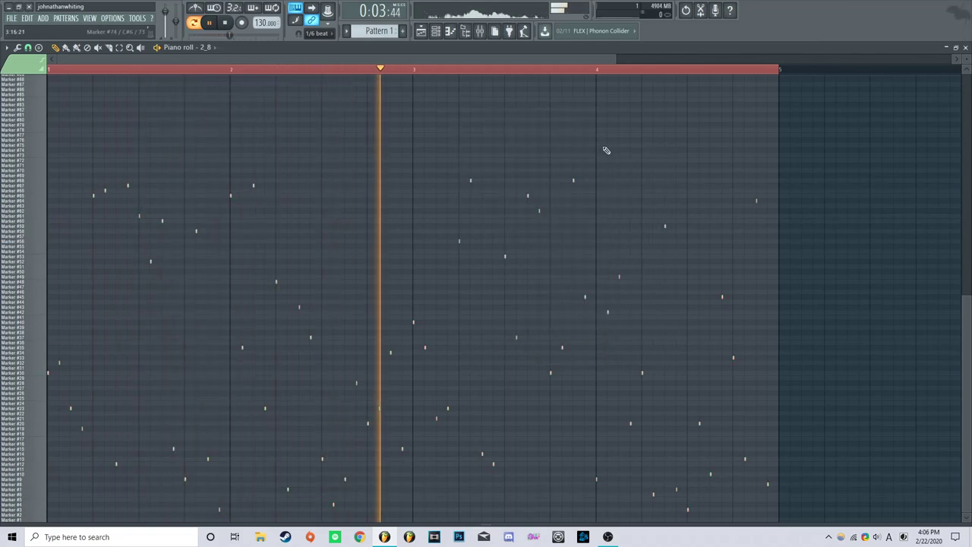
{"action": "scroll", "coordinate": [607, 148], "scroll_direction": "up", "scroll_amount": 1}
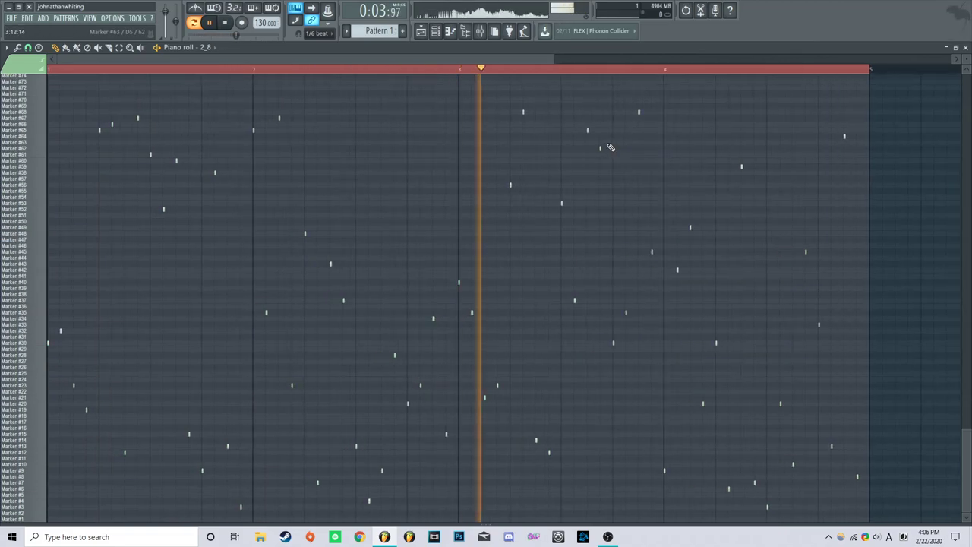
{"action": "key", "text": "space"}
Open the 2_8 channel's Slicex window and play the slices
{"action": "left_click", "coordinate": [965, 48]}
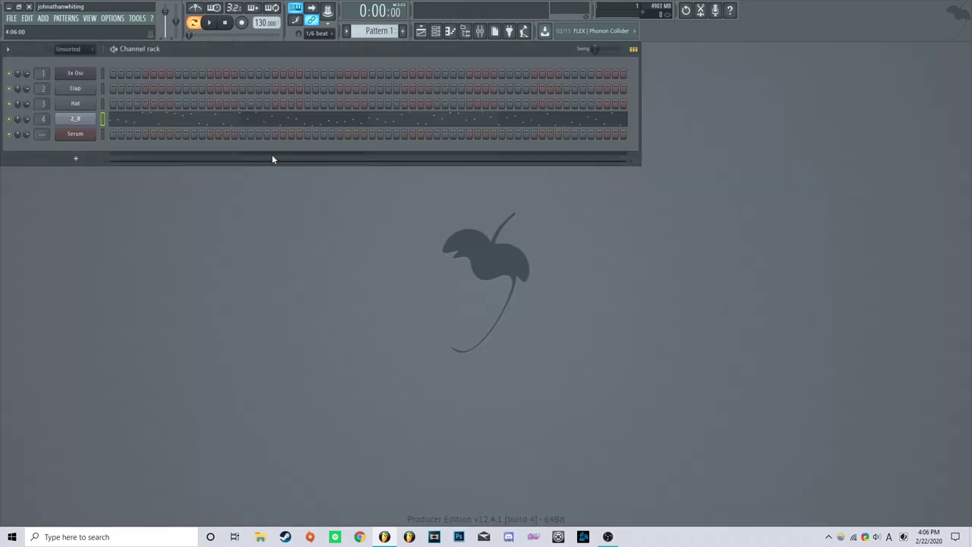
{"action": "left_click", "coordinate": [152, 119]}
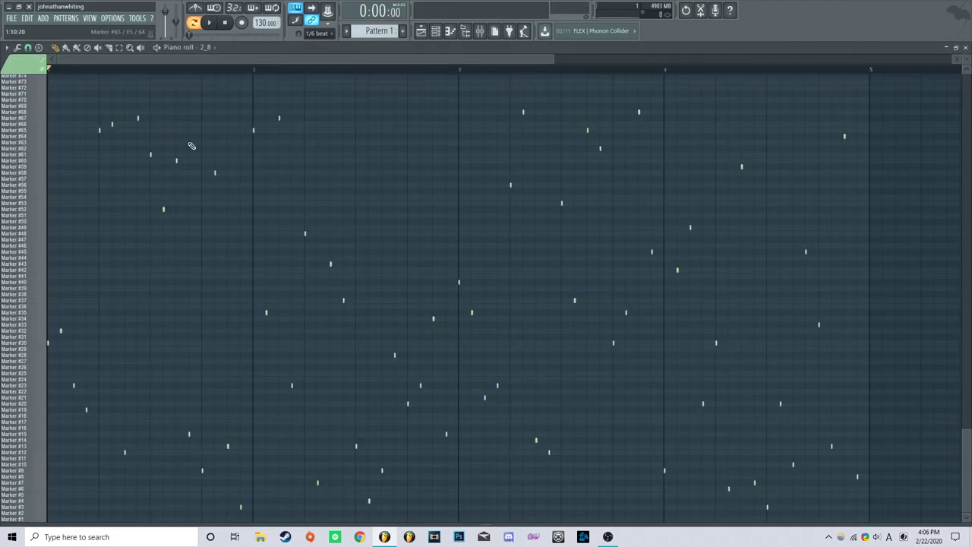
{"action": "left_click", "coordinate": [965, 48]}
{"action": "left_click", "coordinate": [80, 122]}
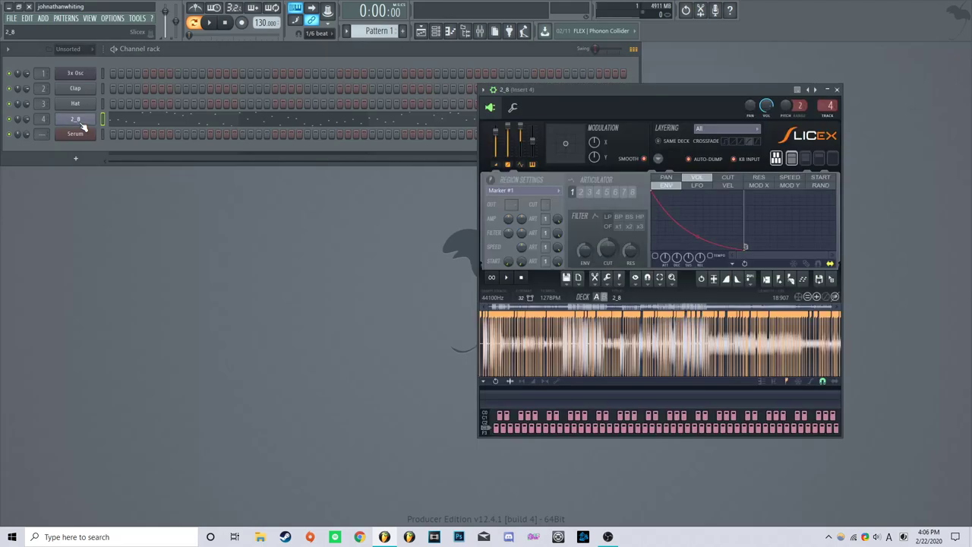
{"action": "left_click_drag", "start_coordinate": [619, 95], "coordinate": [662, 73]}
{"action": "key", "text": "space"}
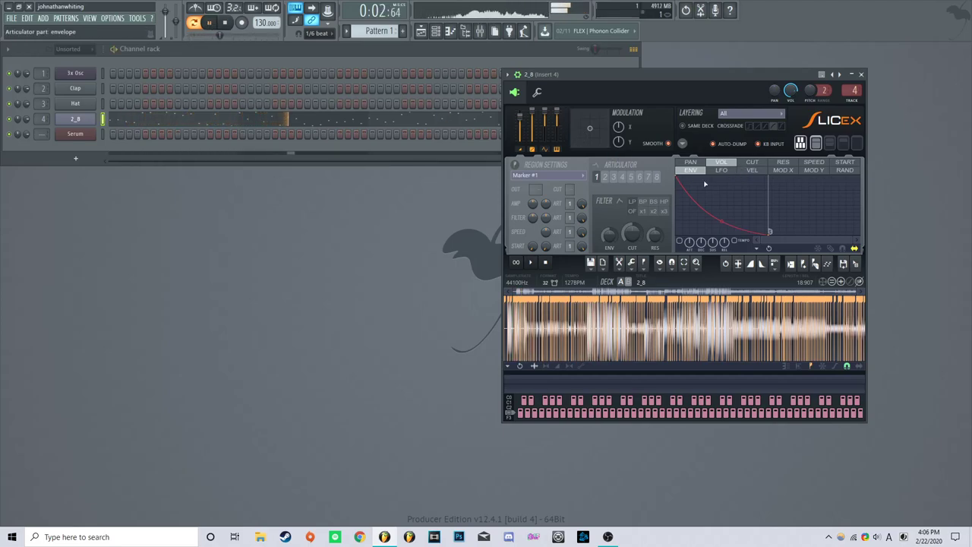
{"action": "key", "text": "space"}
Enable the VOL envelope, shorten its decay, and set slice pitch to -254 cents
{"action": "left_click", "coordinate": [681, 241]}
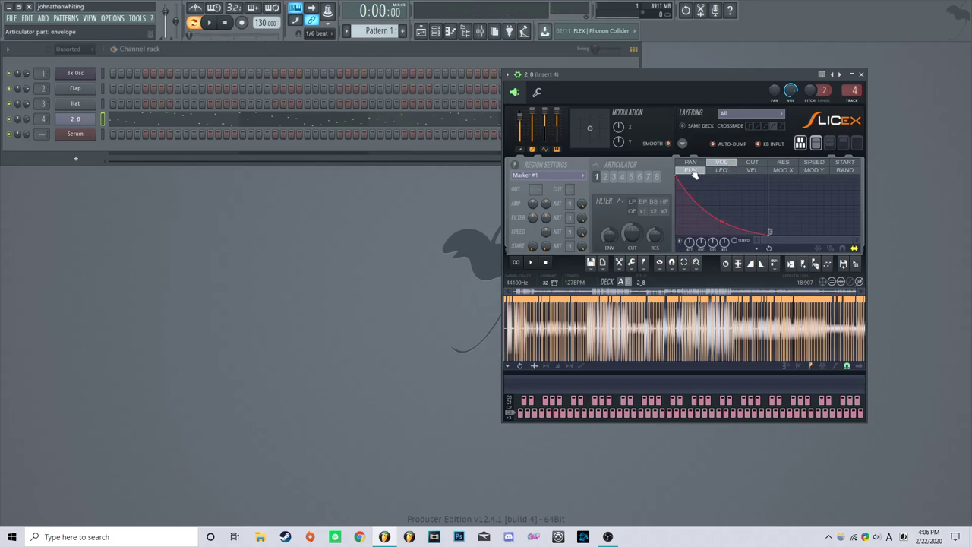
{"action": "left_click_drag", "start_coordinate": [769, 235], "coordinate": [692, 231]}
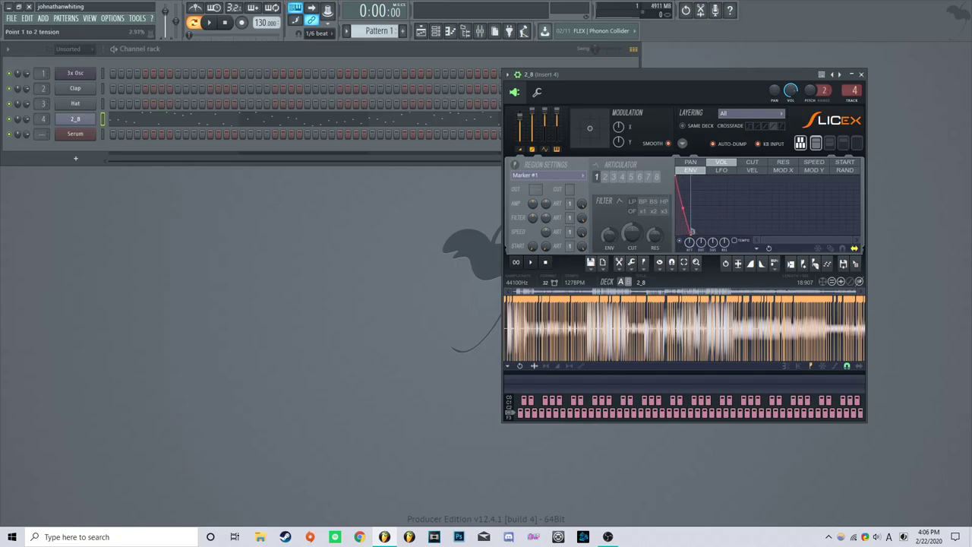
{"action": "left_click", "coordinate": [210, 24]}
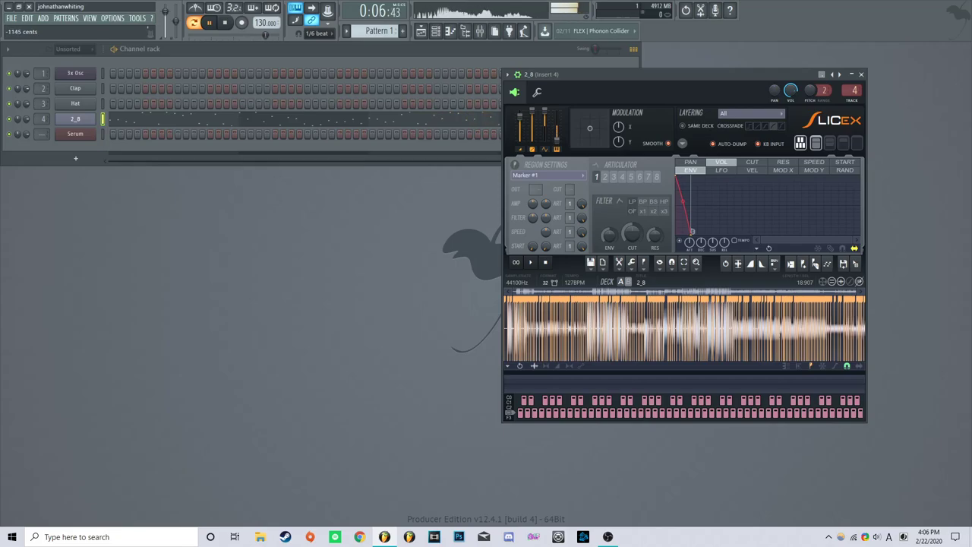
{"action": "left_click_drag", "start_coordinate": [557, 139], "coordinate": [560, 116]}
{"action": "right_click", "coordinate": [560, 116]}
Give the SPEED envelope a steep, fast rise and test it during playback
{"action": "left_click_drag", "start_coordinate": [697, 80], "coordinate": [571, 74]}
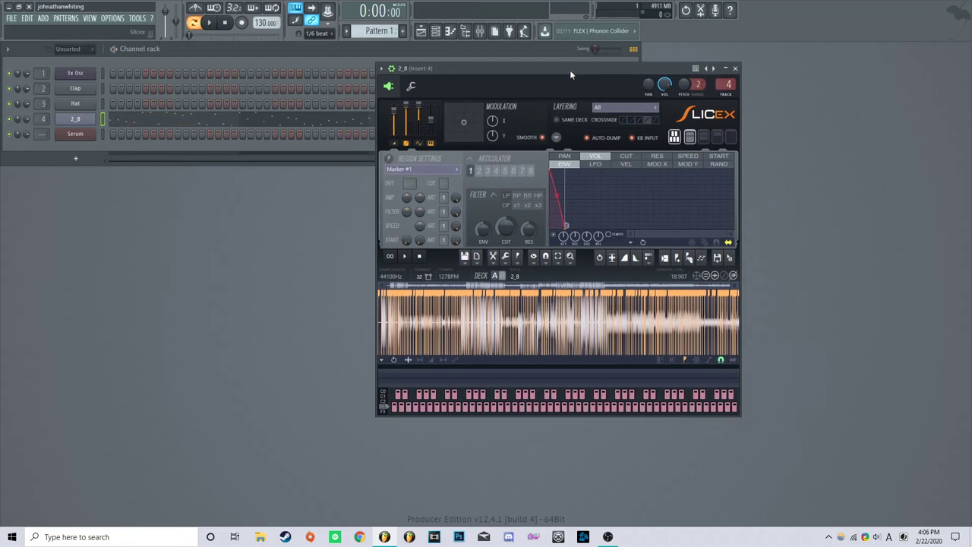
{"action": "left_click", "coordinate": [694, 157]}
{"action": "left_click_drag", "start_coordinate": [652, 229], "coordinate": [605, 175]}
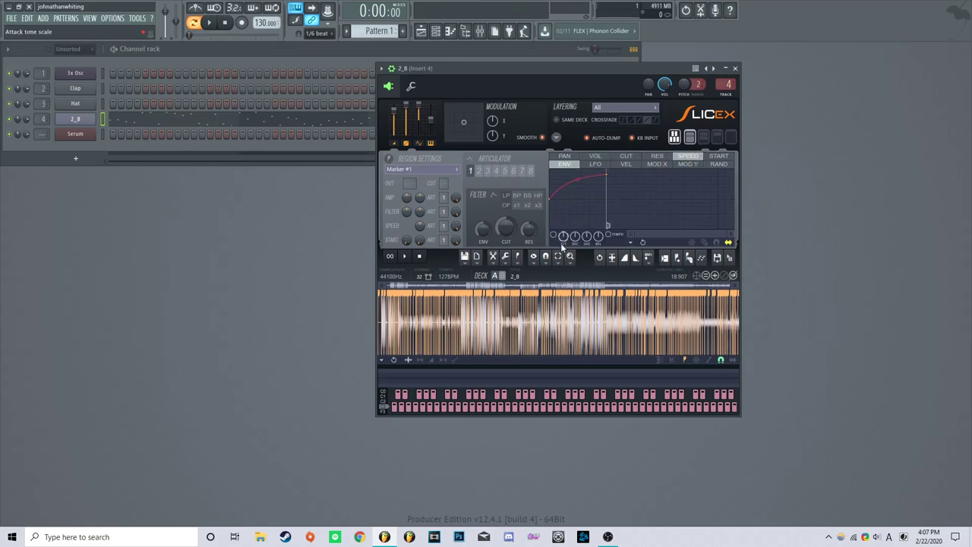
{"action": "left_click_drag", "start_coordinate": [605, 175], "coordinate": [568, 172]}
{"action": "key", "text": "space"}
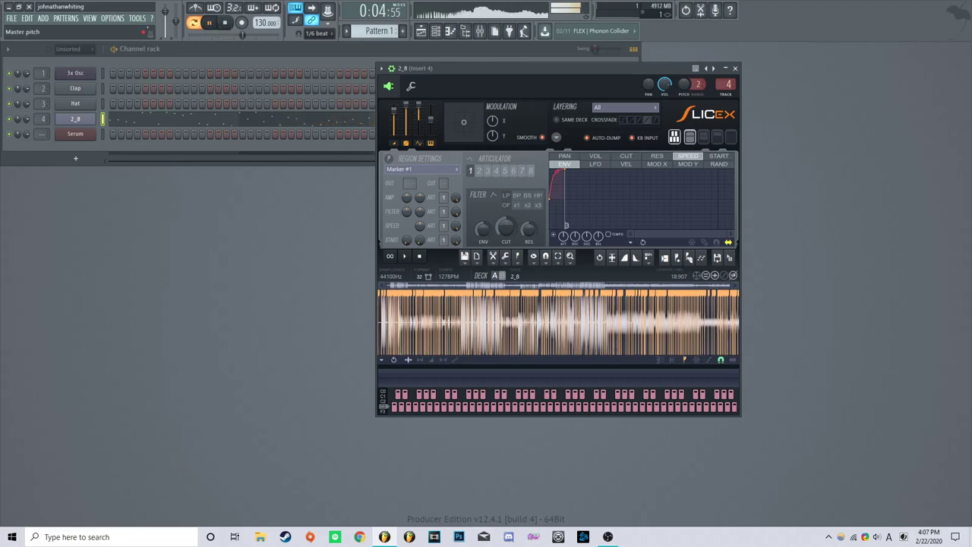
{"action": "scroll", "coordinate": [257, 34], "scroll_direction": "down", "scroll_amount": 5}
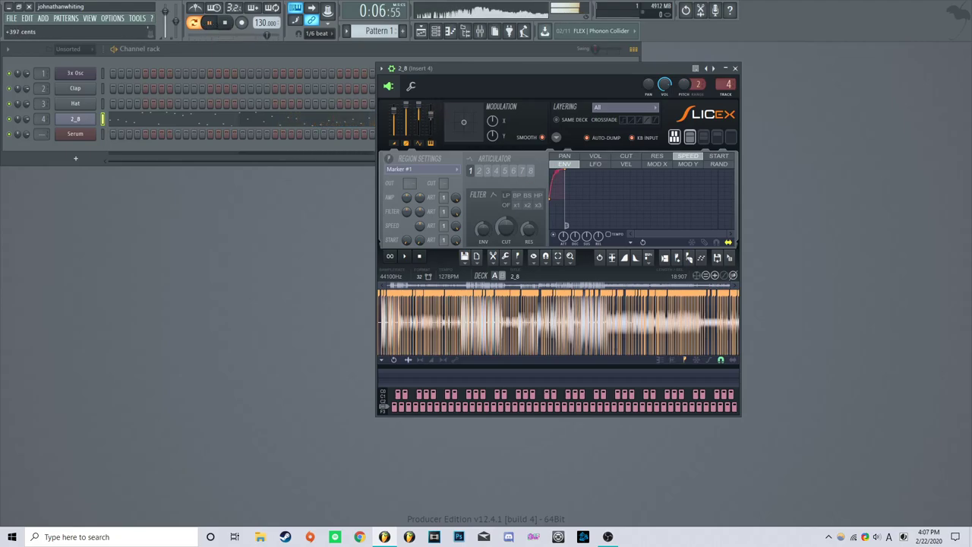
{"action": "left_click", "coordinate": [226, 23]}
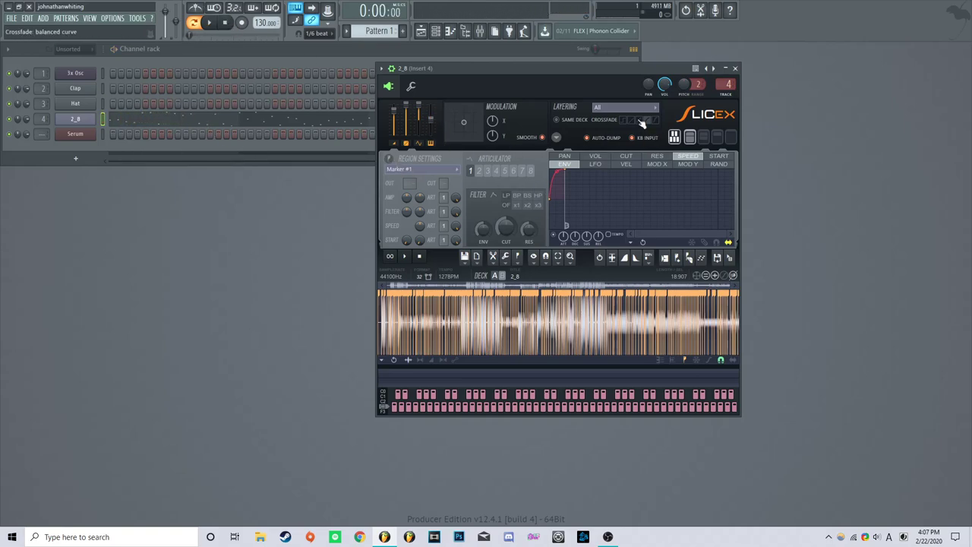
Compare the volume and speed envelopes, then close the Slicex window
{"action": "left_click", "coordinate": [607, 158]}
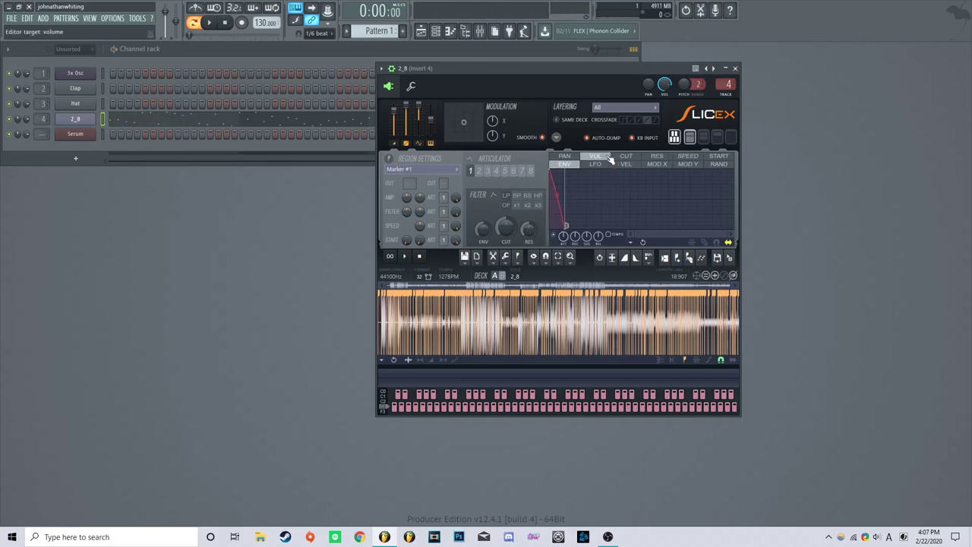
{"action": "left_click", "coordinate": [698, 159]}
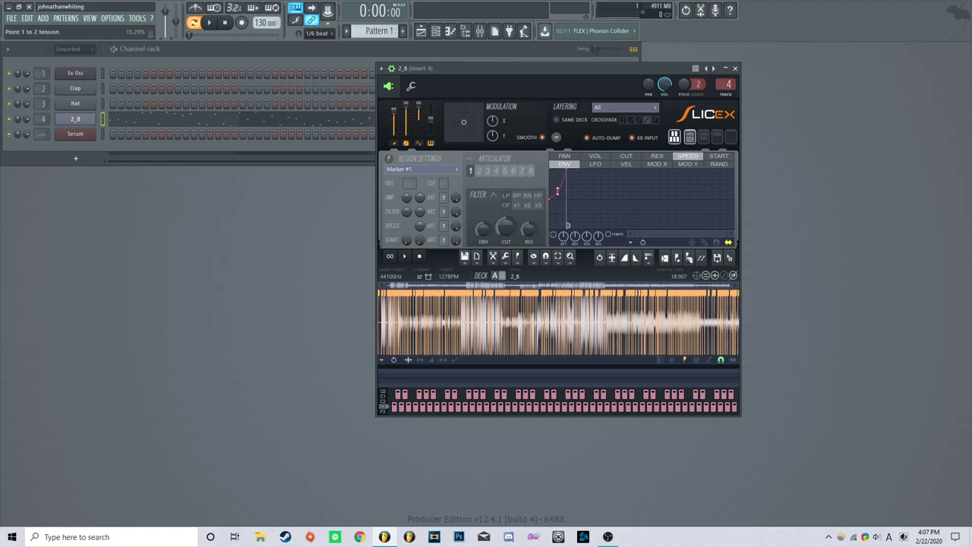
{"action": "left_click", "coordinate": [596, 156]}
{"action": "left_click_drag", "start_coordinate": [534, 80], "coordinate": [460, 89]}
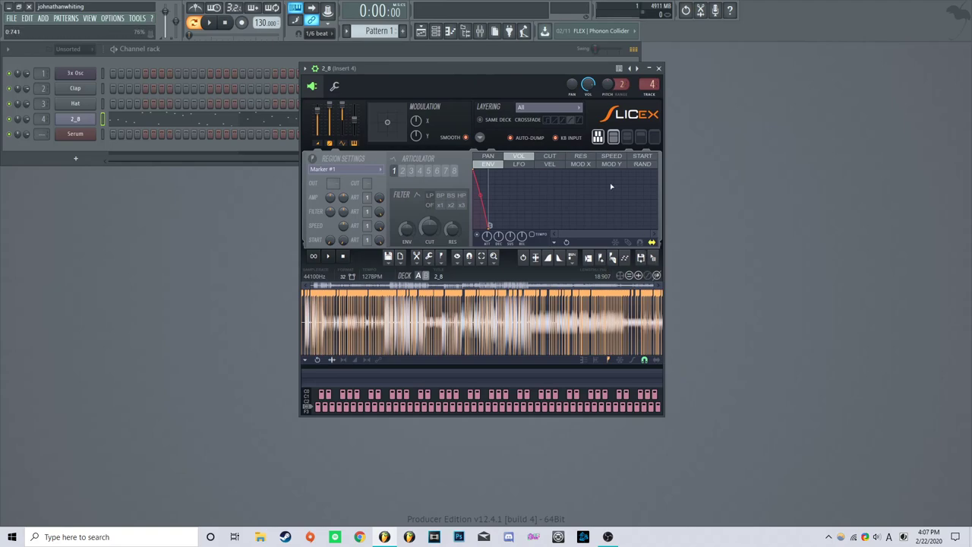
{"action": "left_click_drag", "start_coordinate": [505, 61], "coordinate": [714, 84]}
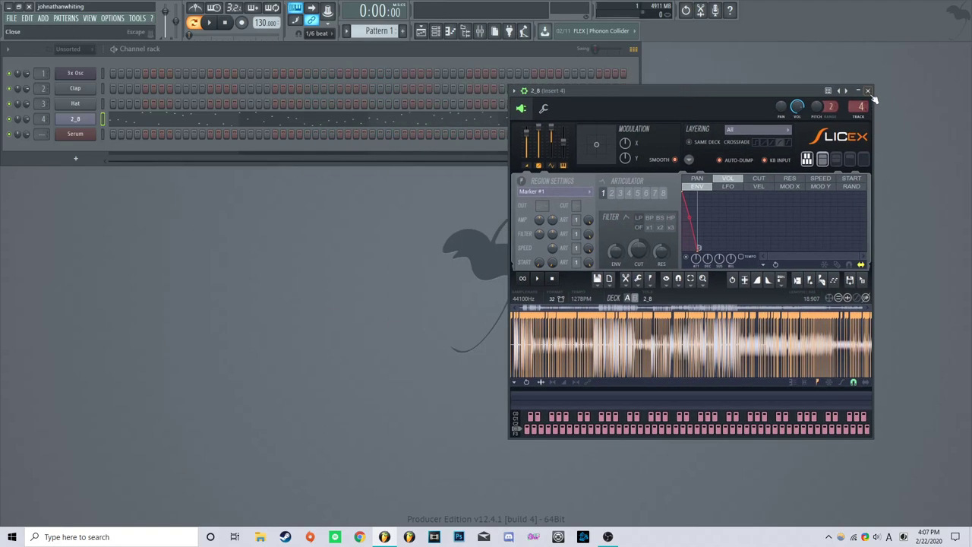
{"action": "left_click", "coordinate": [868, 91]}
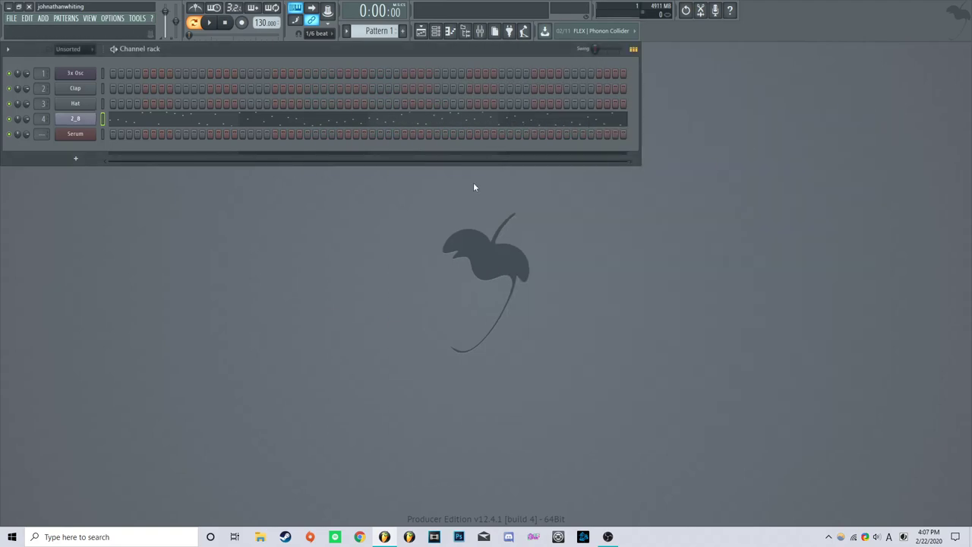
Close the 2_8 piano roll and show the sample browser and mixer
{"action": "left_click", "coordinate": [278, 120]}
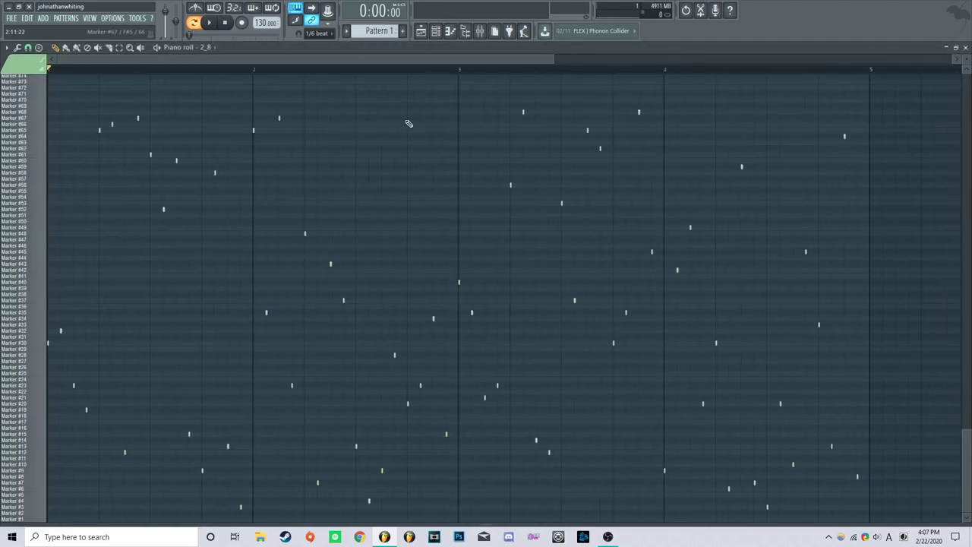
{"action": "left_click", "coordinate": [964, 47]}
{"action": "left_click", "coordinate": [449, 30]}
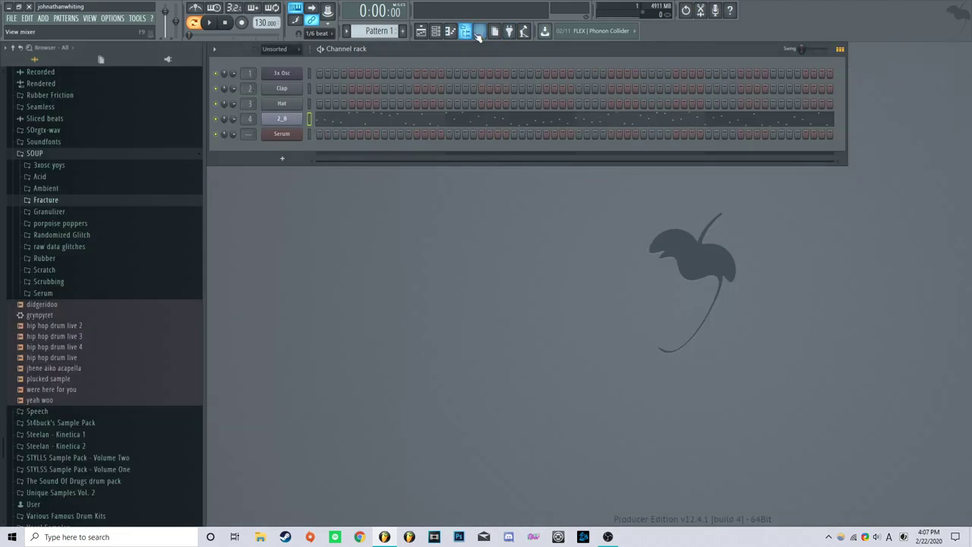
{"action": "left_click", "coordinate": [479, 30]}
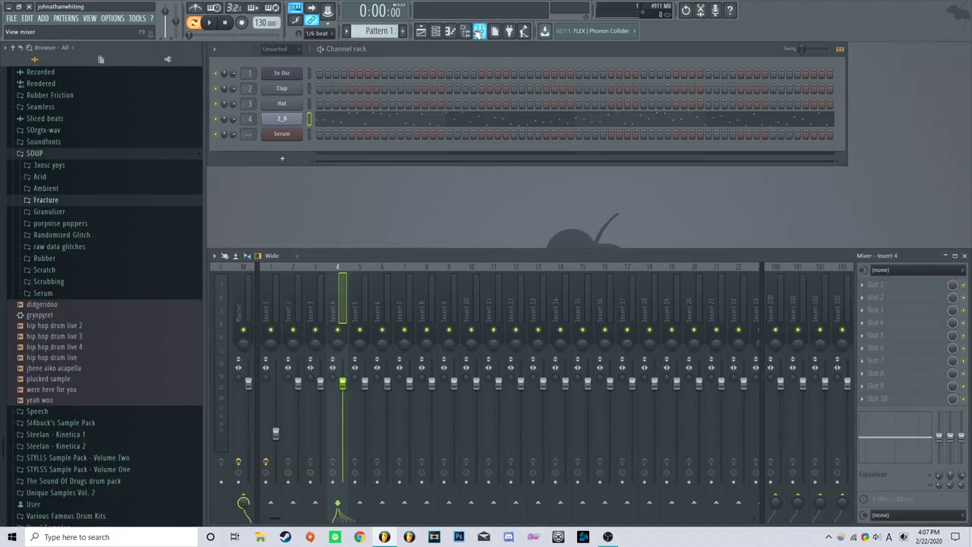
Select the master mixer track and reopen the 2_8 channel's Slicex window
{"action": "left_click", "coordinate": [281, 120]}
{"action": "left_click", "coordinate": [281, 120]}
{"action": "left_click", "coordinate": [241, 289]}
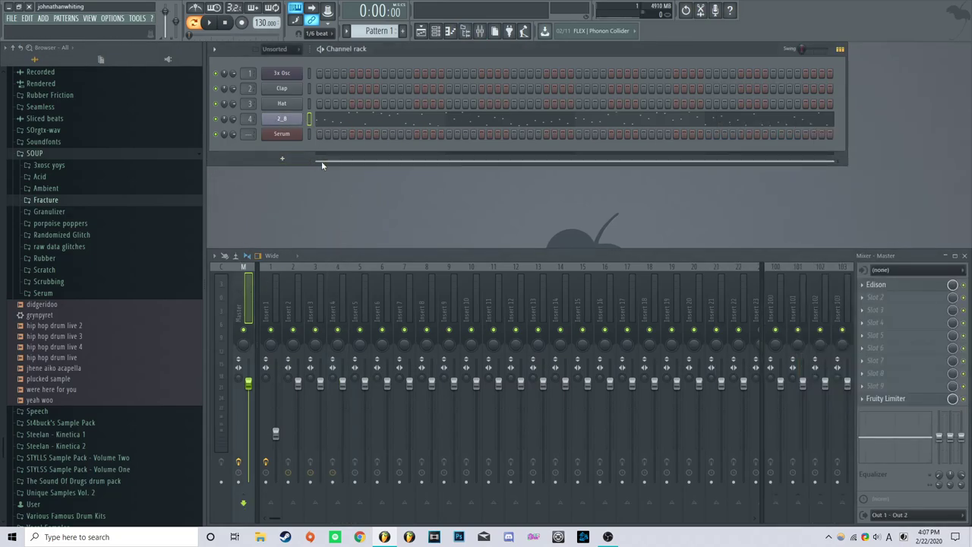
{"action": "left_click", "coordinate": [282, 120]}
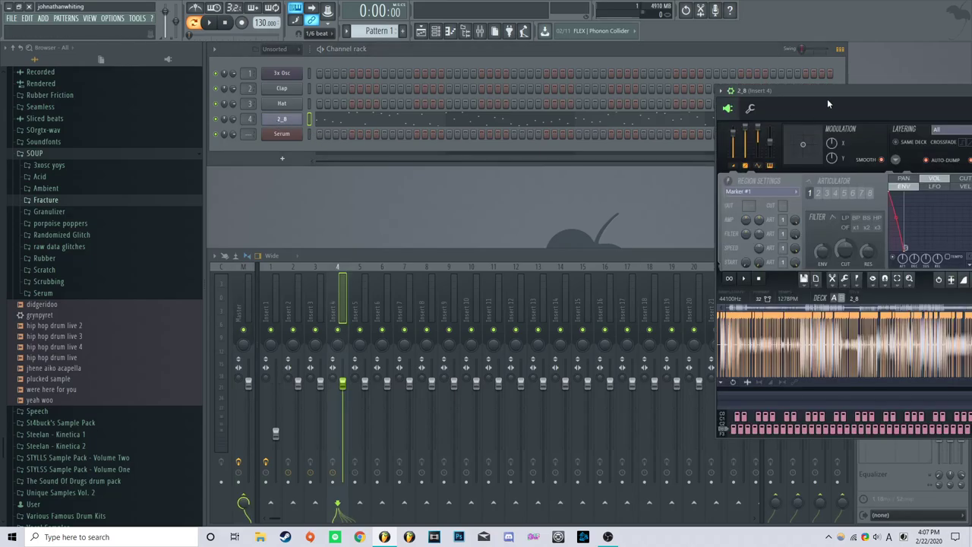
{"action": "left_click_drag", "start_coordinate": [828, 103], "coordinate": [571, 88]}
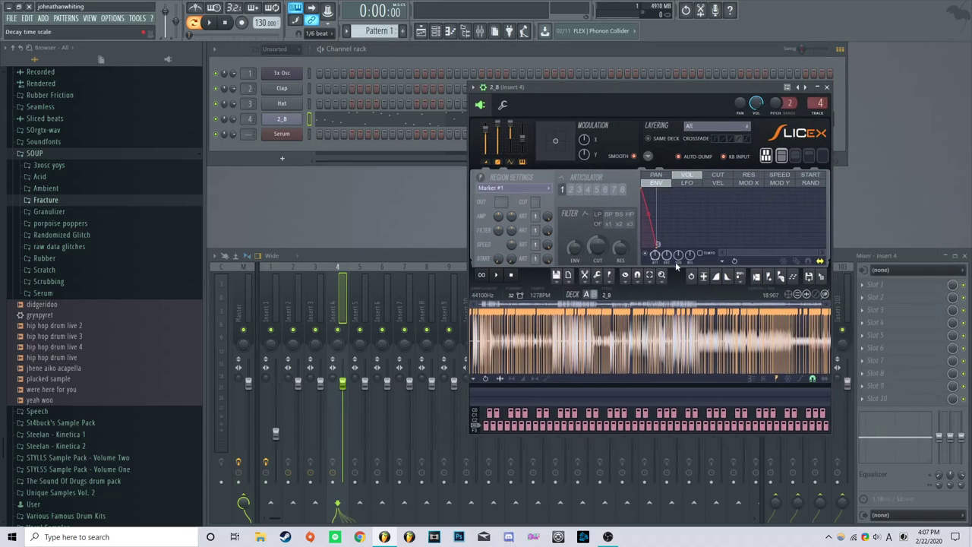
{"action": "left_click", "coordinate": [828, 88]}
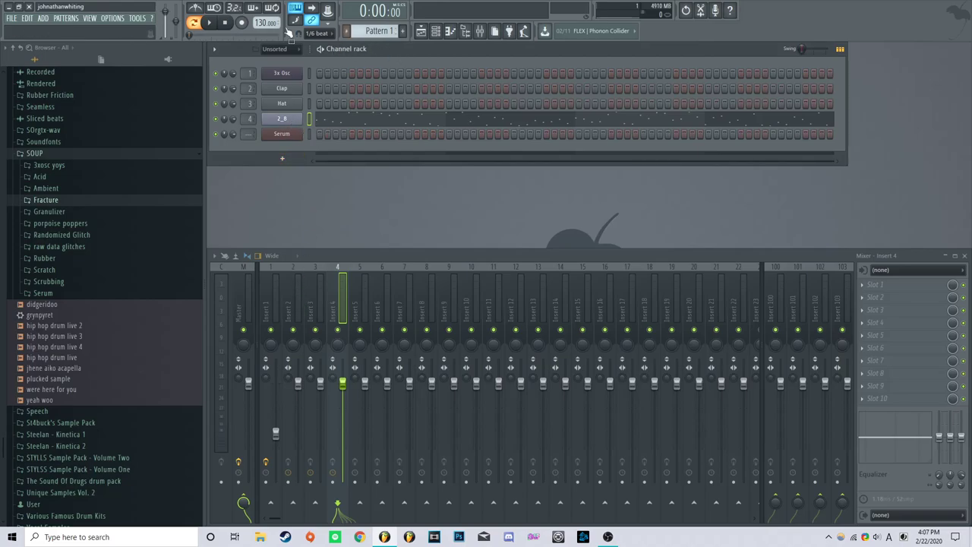
{"action": "scroll", "coordinate": [78, 293], "scroll_direction": "down", "scroll_amount": 5}
{"action": "scroll", "coordinate": [91, 289], "scroll_direction": "up", "scroll_amount": 8}
{"action": "scroll", "coordinate": [98, 309], "scroll_direction": "down", "scroll_amount": 6}
{"action": "left_click", "coordinate": [281, 119]}
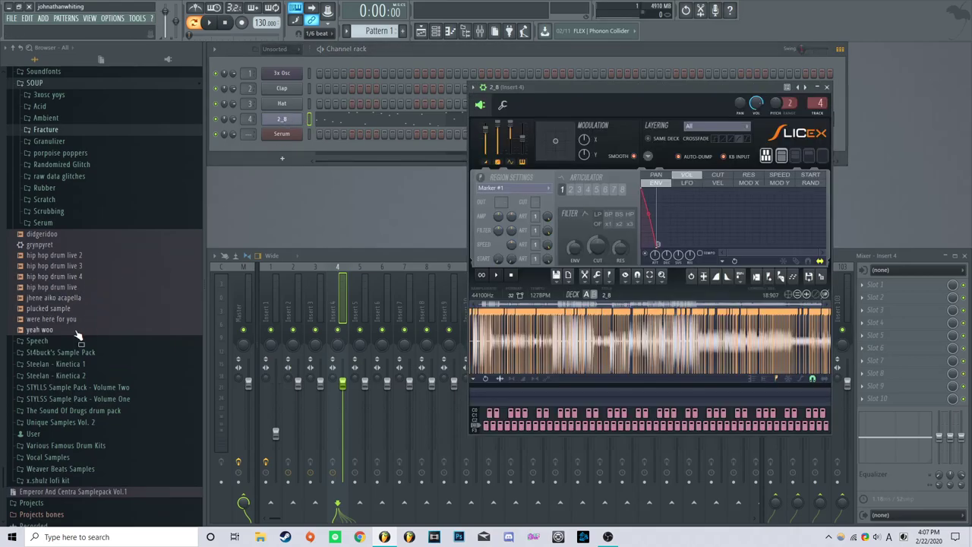
Load the yeah woo sample into Slicex and auto-slice it at its pitch changes
{"action": "left_click_drag", "start_coordinate": [76, 336], "coordinate": [571, 354]}
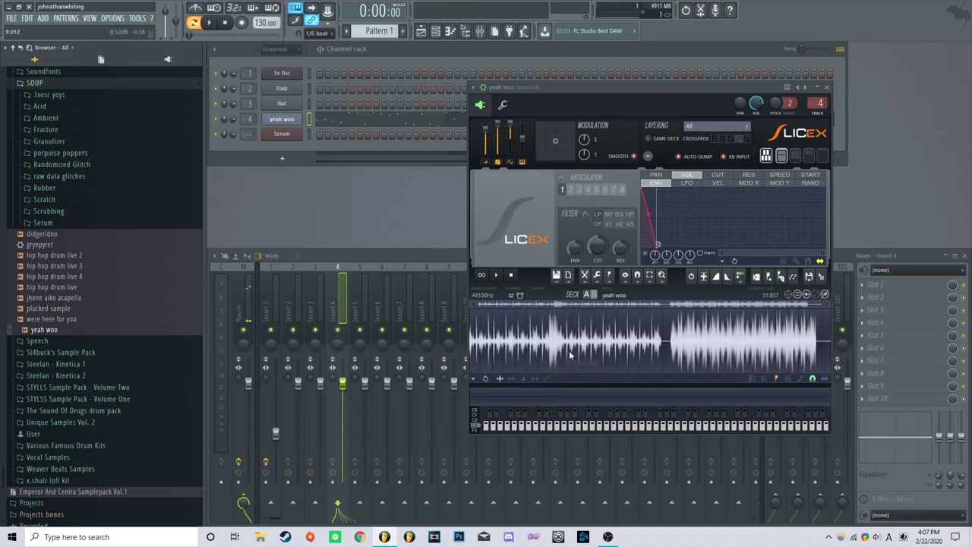
{"action": "left_click", "coordinate": [612, 277]}
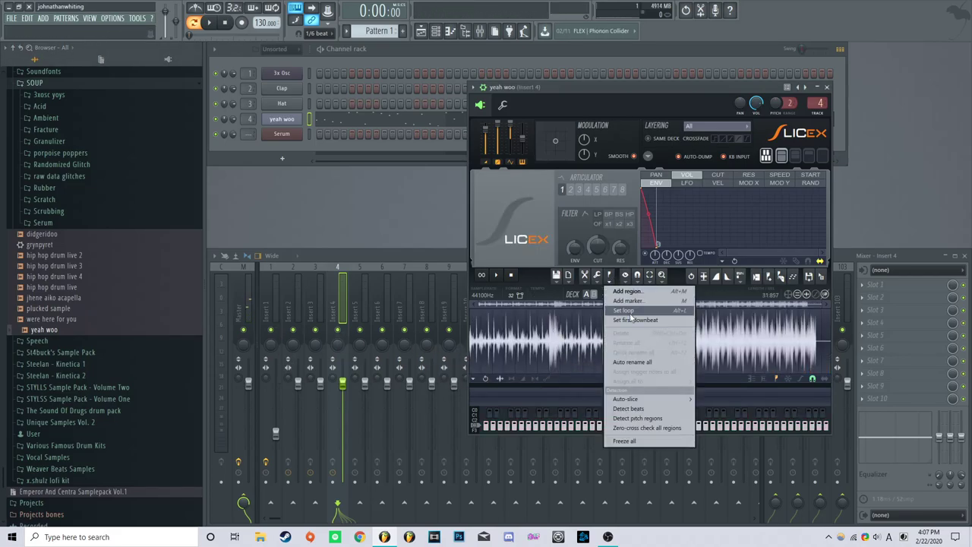
{"action": "mouse_move", "coordinate": [646, 408]}
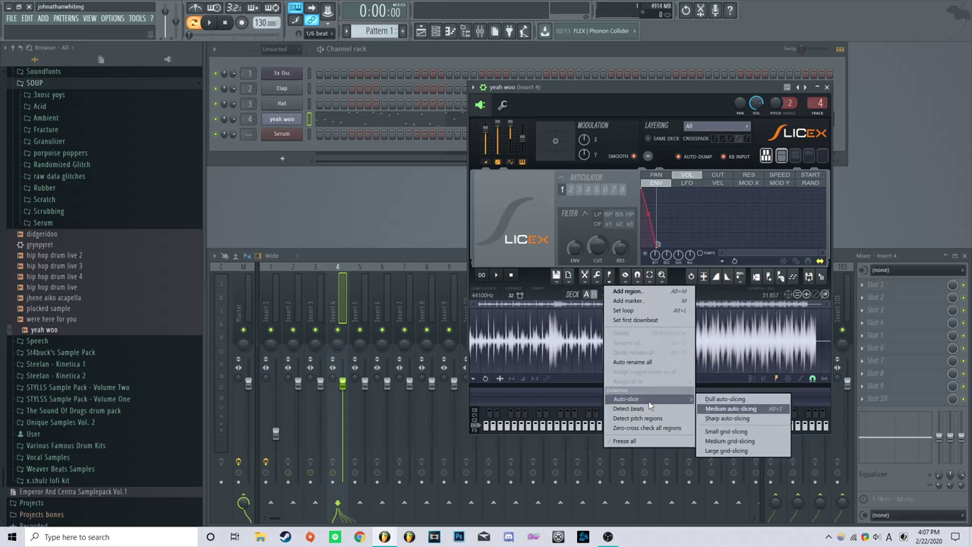
{"action": "left_click", "coordinate": [737, 404]}
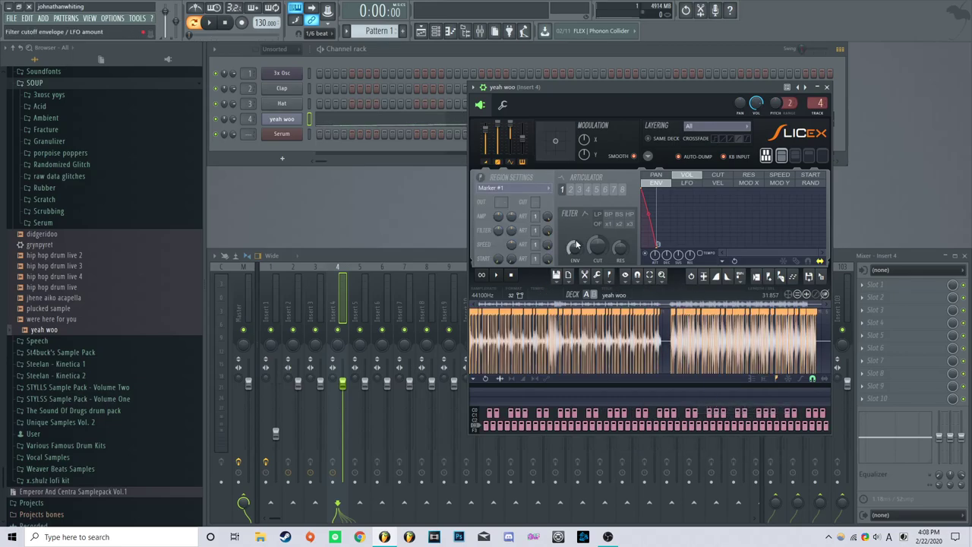
{"action": "left_click", "coordinate": [608, 280]}
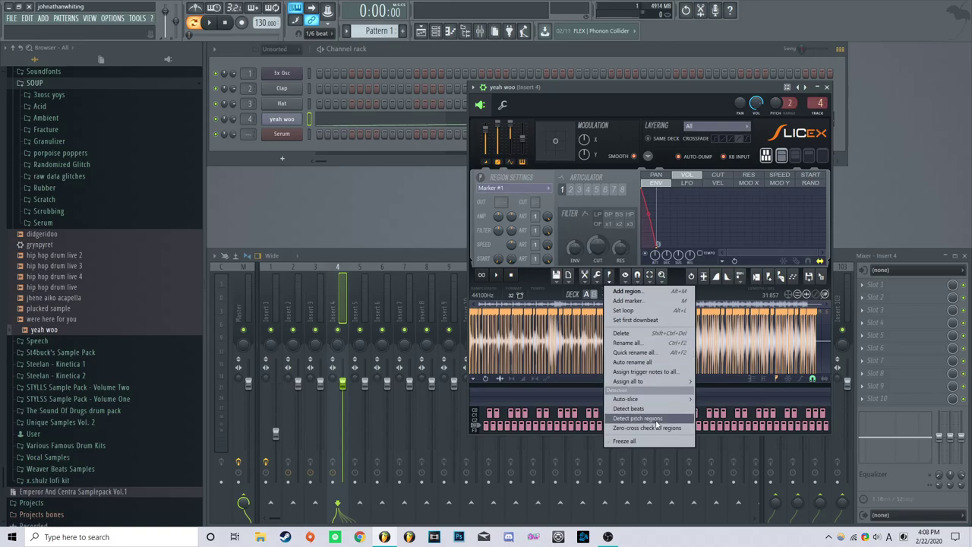
{"action": "mouse_move", "coordinate": [661, 399]}
{"action": "left_click", "coordinate": [718, 409]}
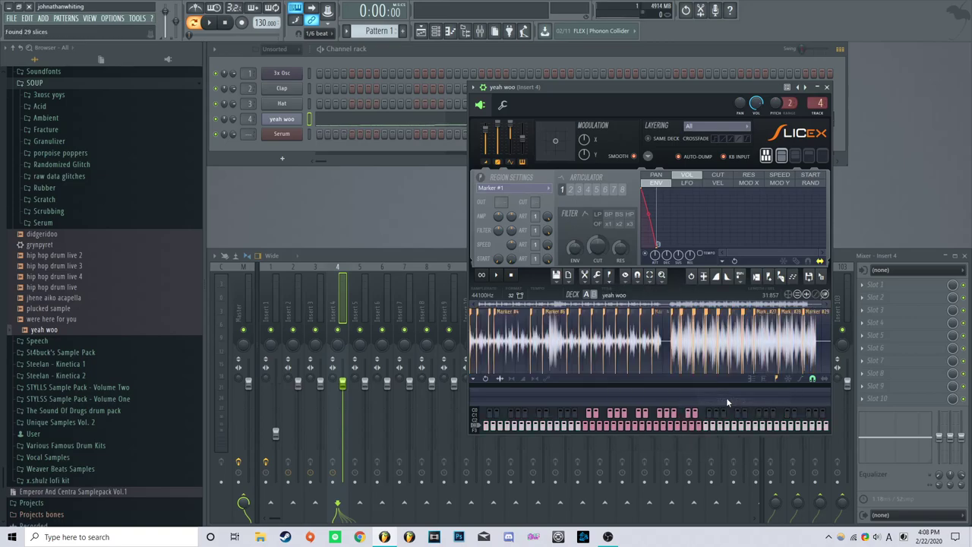
Preview the sliced sample, then play its slice notes in the piano roll
{"action": "left_click", "coordinate": [495, 276]}
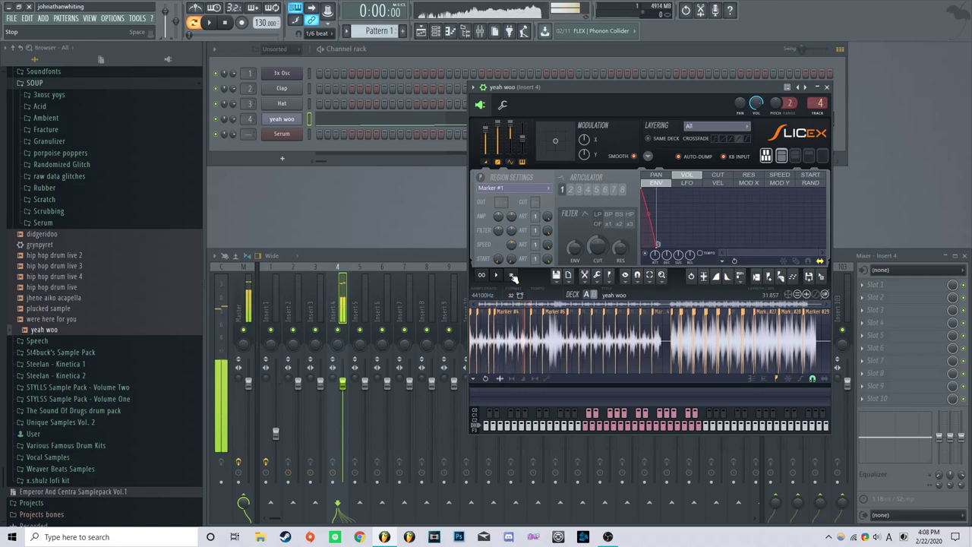
{"action": "left_click", "coordinate": [827, 87]}
{"action": "left_click", "coordinate": [546, 120]}
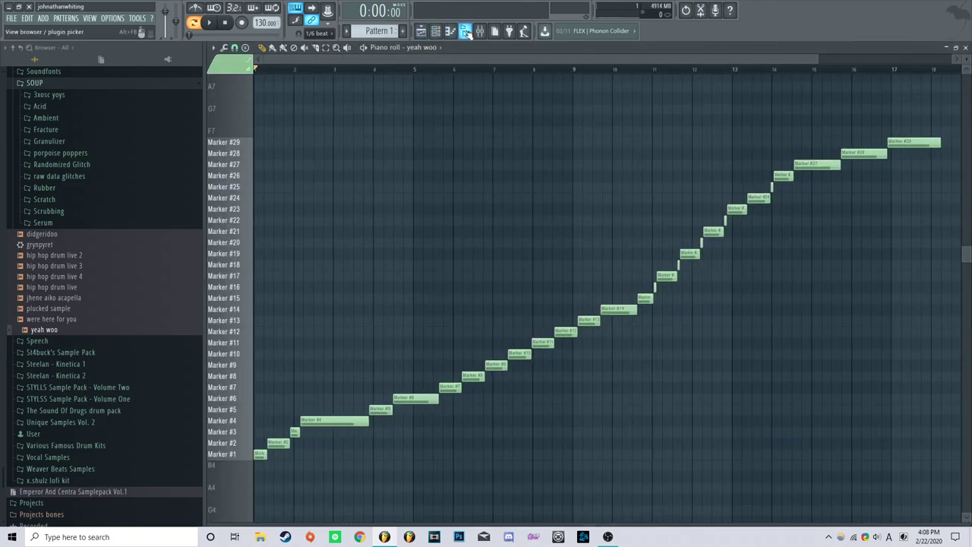
{"action": "left_click", "coordinate": [465, 32]}
{"action": "key", "text": "space"}
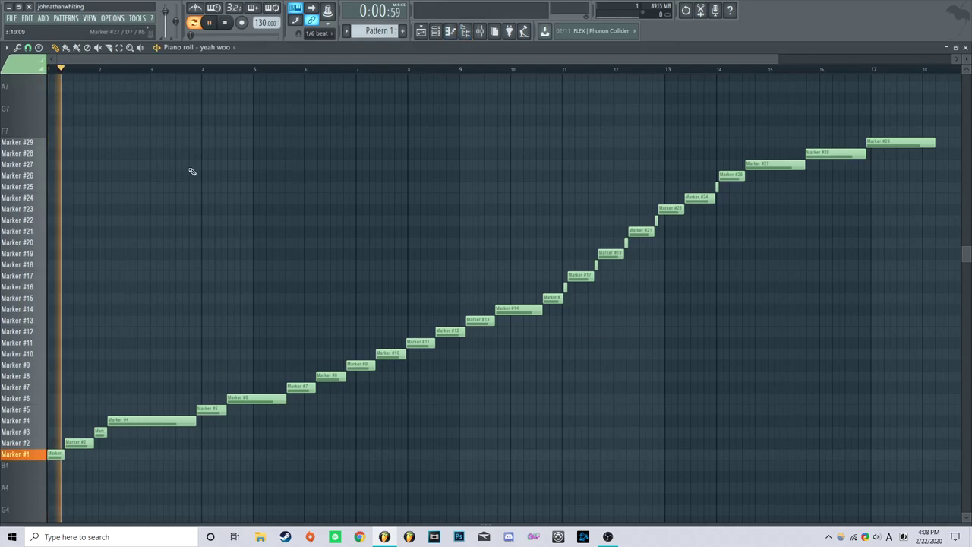
{"action": "scroll", "coordinate": [533, 219], "scroll_direction": "down", "scroll_amount": 2}
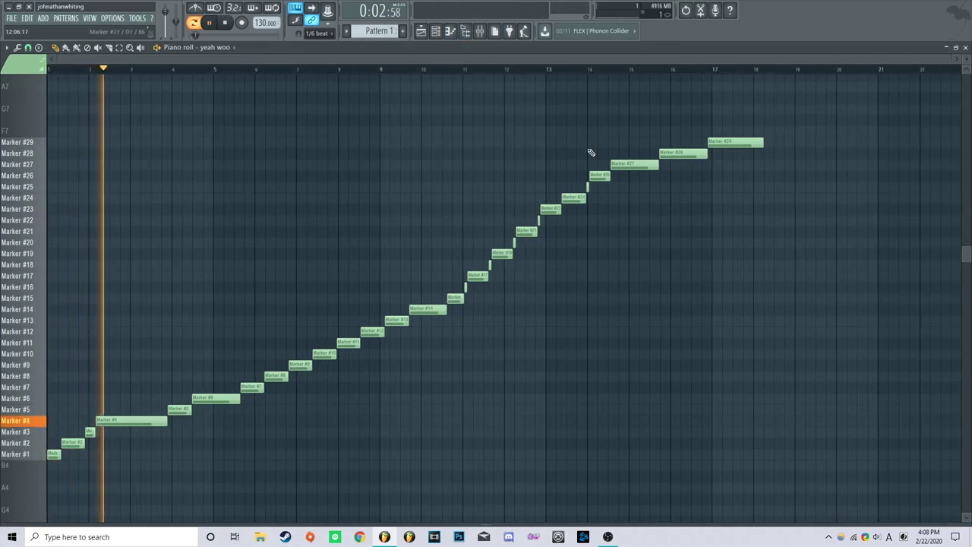
{"action": "key", "text": "space"}
{"action": "left_click", "coordinate": [965, 47]}
Recheck the yeah woo slicer and return to its slice notes in the piano roll
{"action": "left_click", "coordinate": [80, 121]}
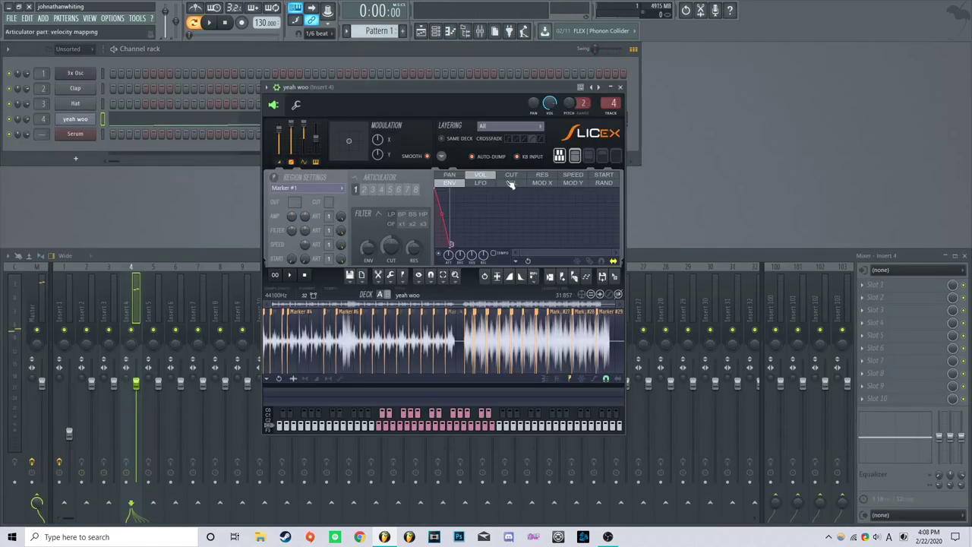
{"action": "left_click", "coordinate": [619, 88]}
{"action": "left_click", "coordinate": [464, 120]}
Mark bars 1–16 on the ruler and bring up the piano roll's Randomize tool
{"action": "mouse_move", "coordinate": [774, 115]}
{"action": "left_mouse_down"}
{"action": "mouse_move", "coordinate": [243, 341]}
{"action": "mouse_move", "coordinate": [48, 478]}
{"action": "left_mouse_up"}
{"action": "left_click", "coordinate": [9, 48]}
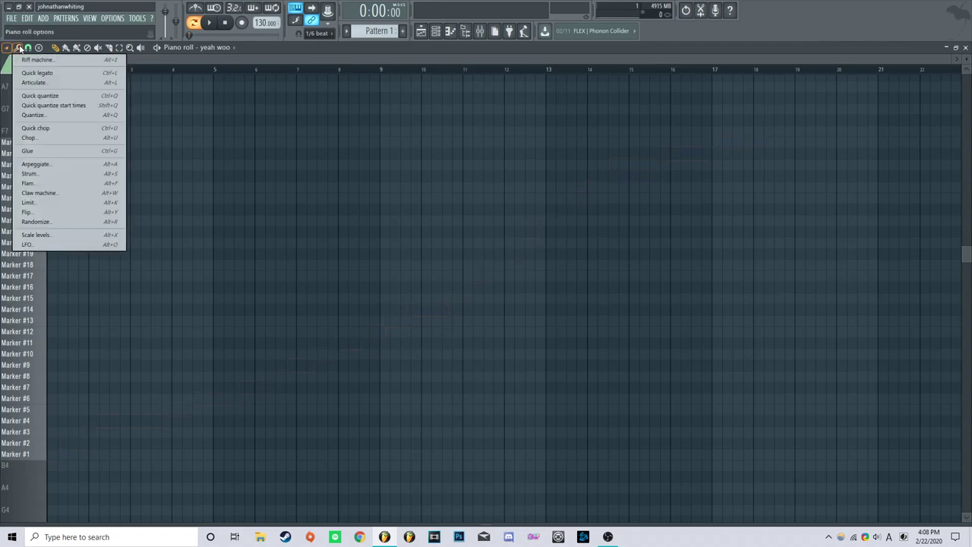
{"action": "left_click", "coordinate": [38, 222]}
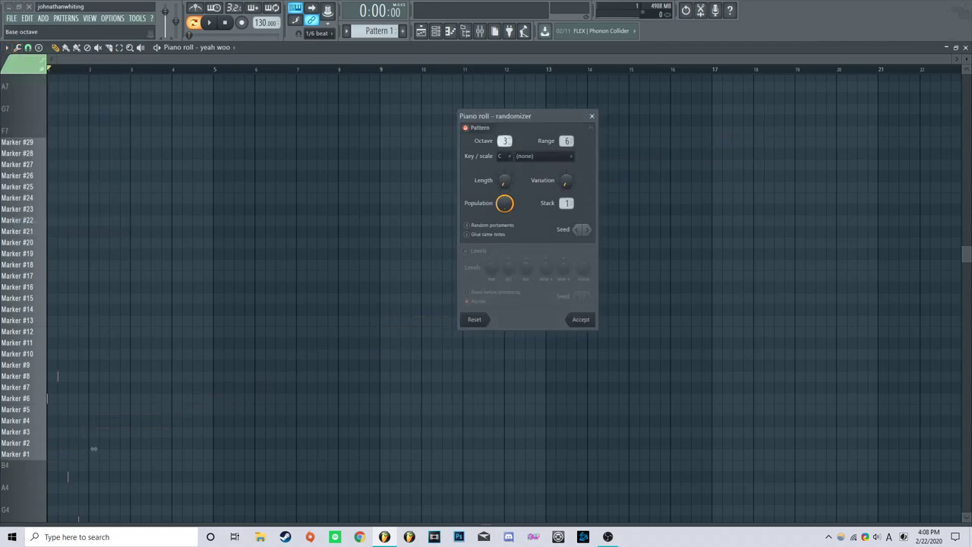
{"action": "left_click", "coordinate": [591, 116]}
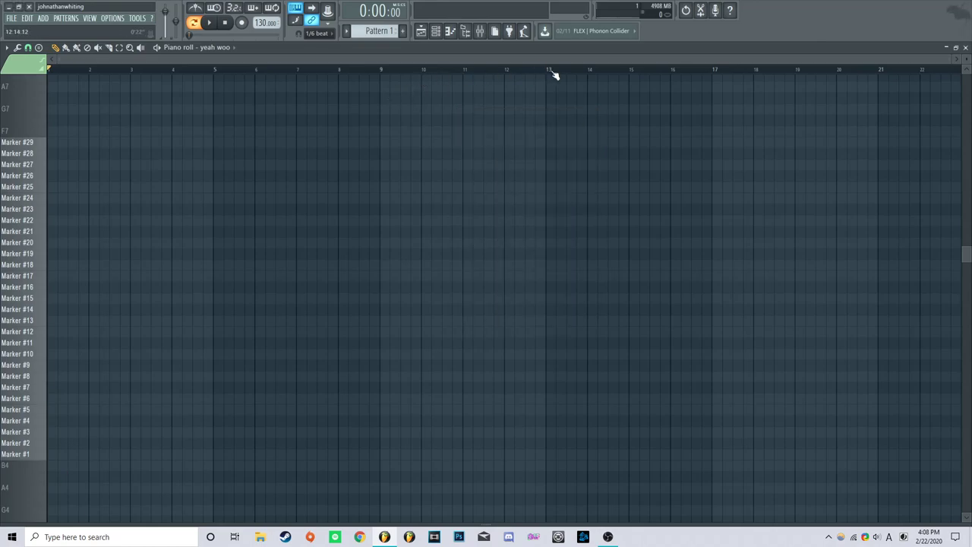
{"action": "left_click_drag", "start_coordinate": [715, 70], "coordinate": [42, 72]}
{"action": "left_click", "coordinate": [19, 48]}
{"action": "left_click", "coordinate": [36, 220]}
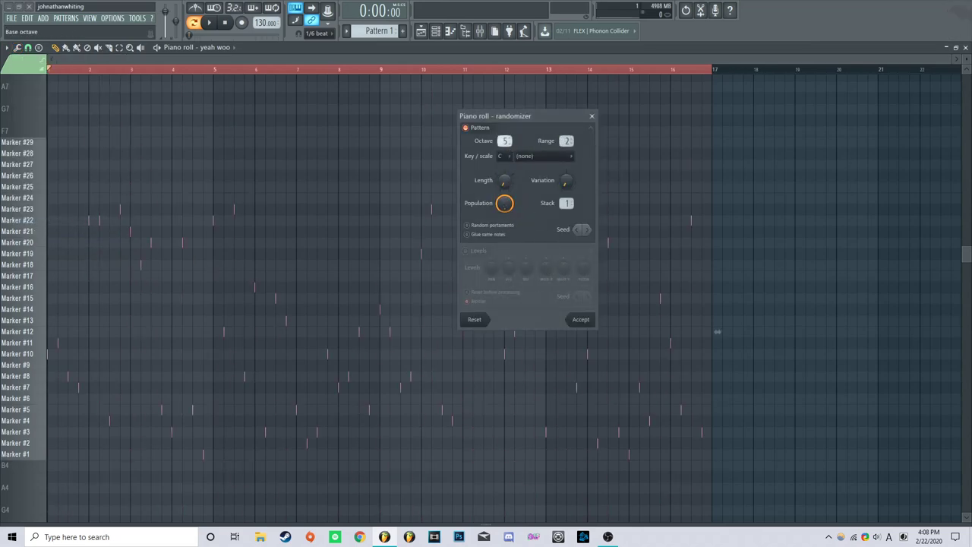
Raise the random note length and reroll the seed several times while auditioning
{"action": "left_click_drag", "start_coordinate": [716, 198], "coordinate": [726, 331]}
{"action": "key", "text": "space"}
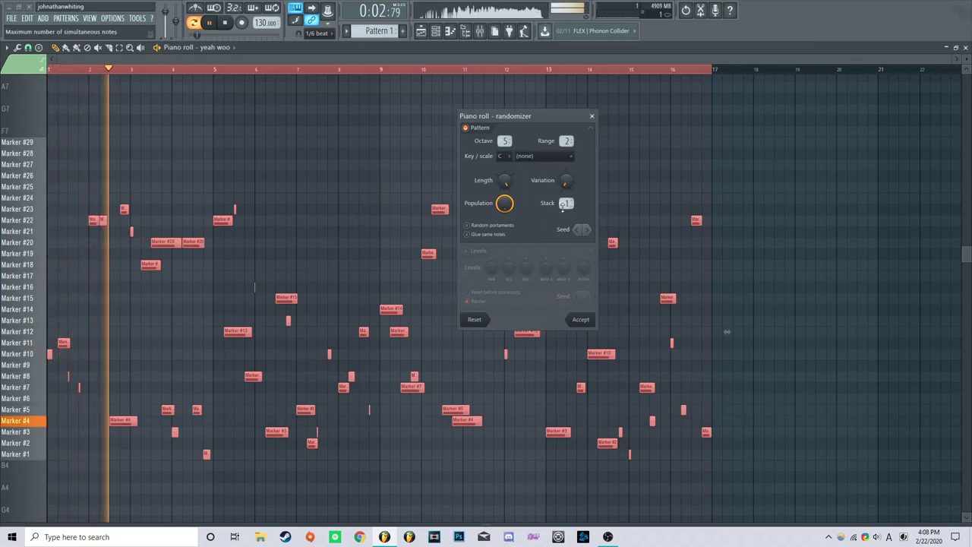
{"action": "left_click", "coordinate": [586, 231]}
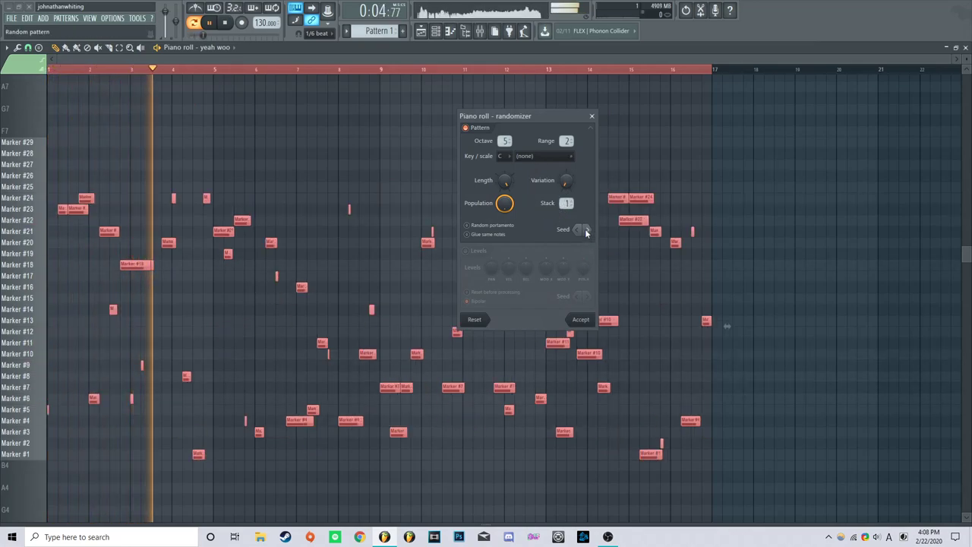
{"action": "key", "text": "space"}
{"action": "left_click", "coordinate": [583, 231]}
{"action": "left_click", "coordinate": [585, 229]}
{"action": "left_click", "coordinate": [585, 229]}
{"action": "left_click", "coordinate": [586, 230]}
{"action": "left_click", "coordinate": [586, 229]}
{"action": "key", "text": "space"}
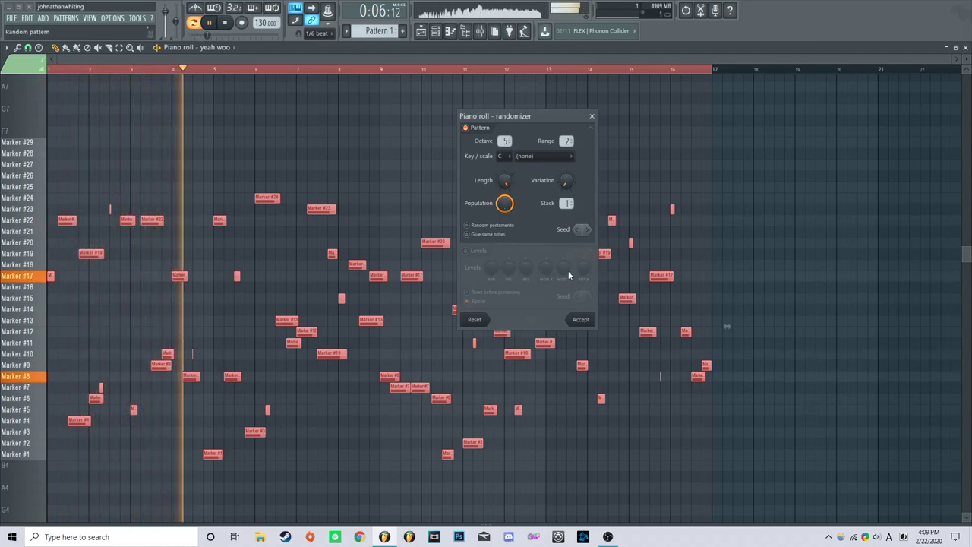
Set the randomizer key to D and accept the 64 randomized slice notes
{"action": "left_click", "coordinate": [510, 157]}
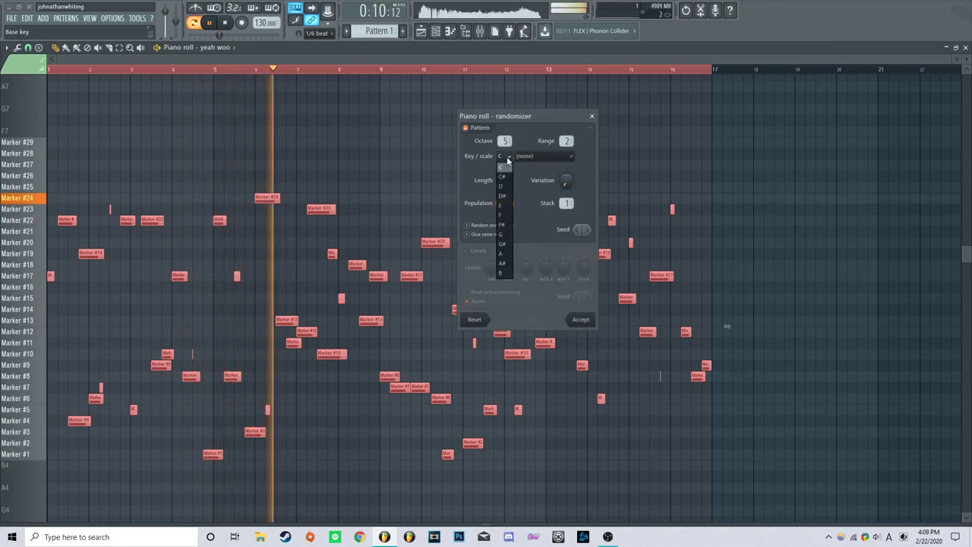
{"action": "left_click", "coordinate": [507, 179]}
{"action": "left_click", "coordinate": [502, 156]}
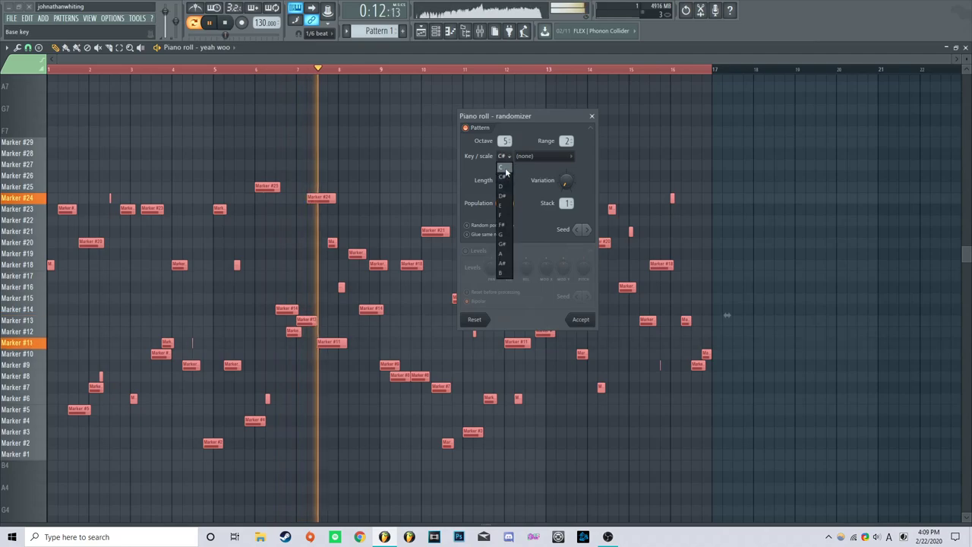
{"action": "left_click", "coordinate": [509, 189]}
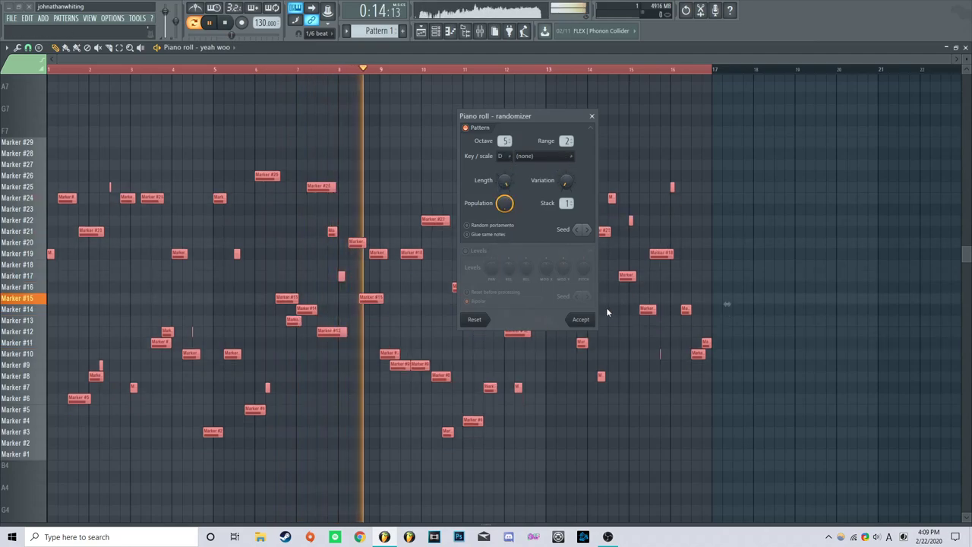
{"action": "left_click", "coordinate": [584, 319]}
Reshape the yeah woo Slicex SPEED envelope into a flat line rising gently at the end
{"action": "left_click", "coordinate": [965, 47]}
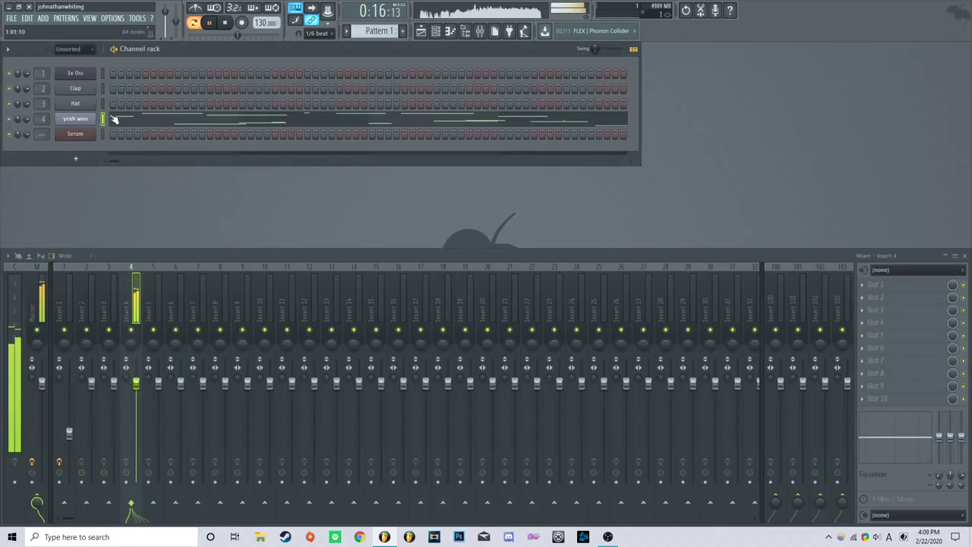
{"action": "left_click", "coordinate": [75, 119]}
{"action": "left_click", "coordinate": [573, 174]}
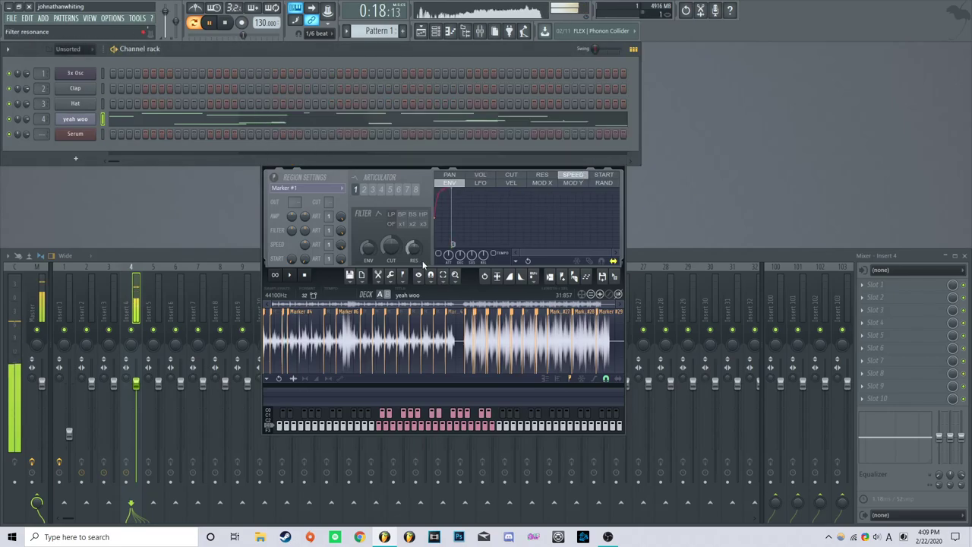
{"action": "left_click", "coordinate": [437, 221]}
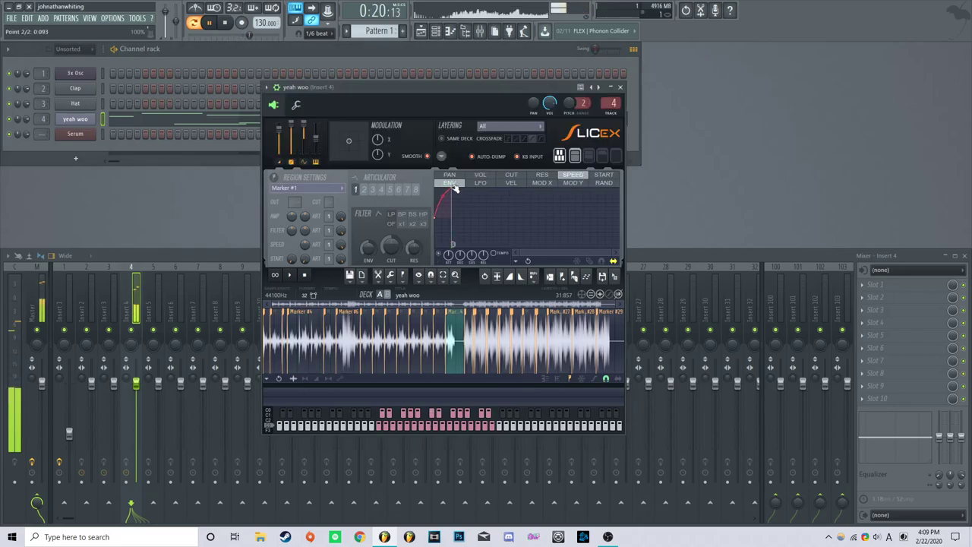
{"action": "left_click", "coordinate": [481, 183]}
{"action": "left_click", "coordinate": [449, 183]}
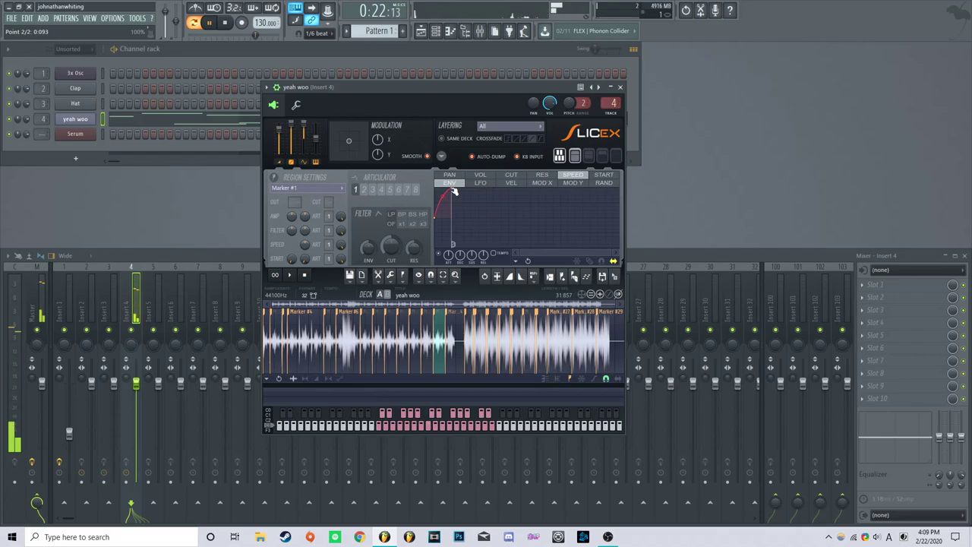
{"action": "left_click_drag", "start_coordinate": [482, 199], "coordinate": [594, 208]}
{"action": "left_click_drag", "start_coordinate": [514, 215], "coordinate": [514, 213]}
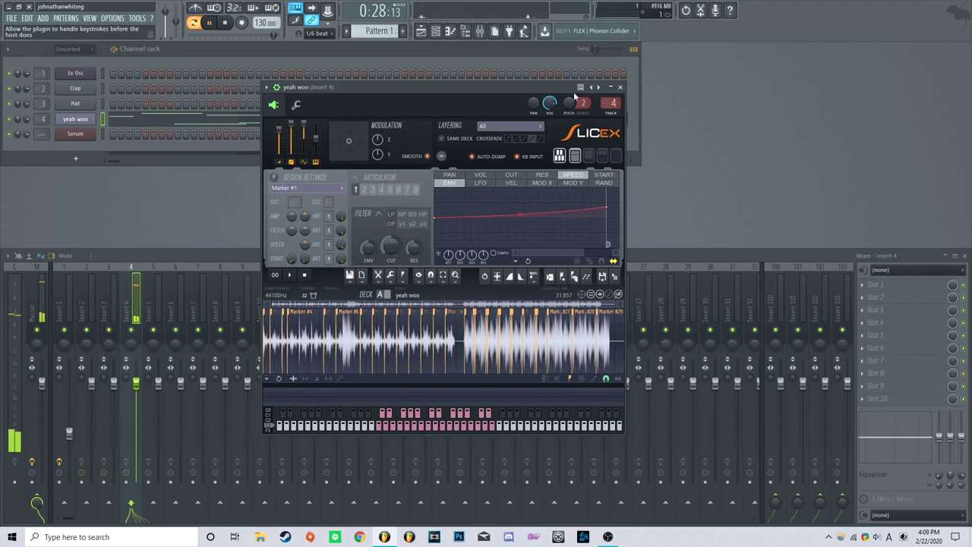
{"action": "left_click", "coordinate": [619, 87]}
Scale all yeah woo slice notes to 50% so the pattern fits eight bars, undoing the extra resize
{"action": "left_click", "coordinate": [454, 123]}
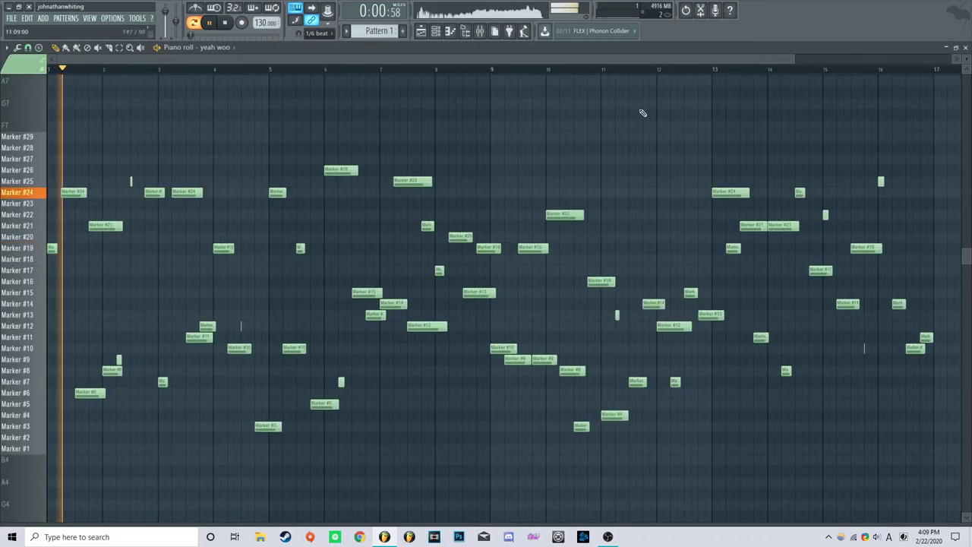
{"action": "key", "text": "space"}
{"action": "key", "text": "ctrl+a"}
{"action": "scroll", "coordinate": [807, 269], "scroll_direction": "down", "scroll_amount": 1}
{"action": "scroll", "coordinate": [807, 269], "scroll_direction": "down", "scroll_amount": 2}
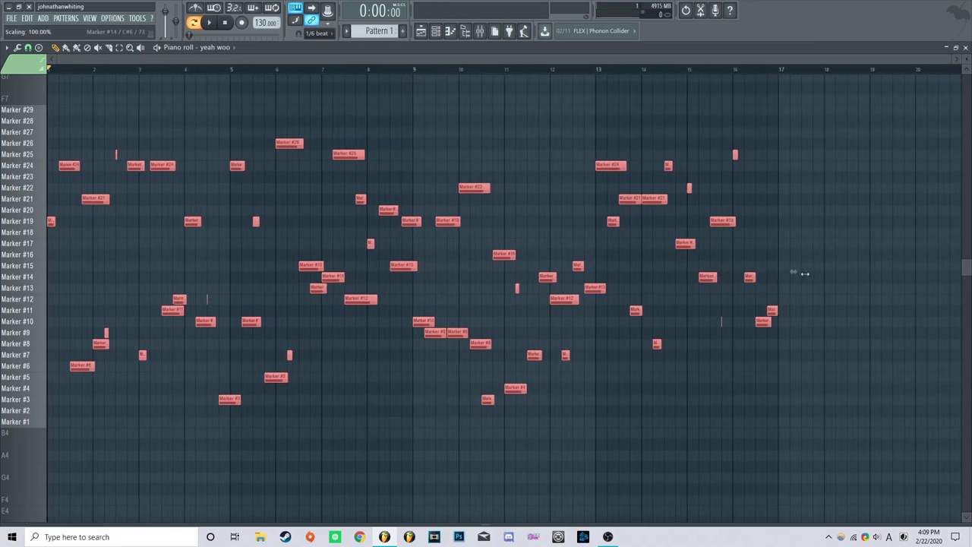
{"action": "left_click_drag", "start_coordinate": [856, 383], "coordinate": [13, 102]}
{"action": "left_click_drag", "start_coordinate": [787, 275], "coordinate": [390, 267]}
{"action": "left_click", "coordinate": [558, 135]}
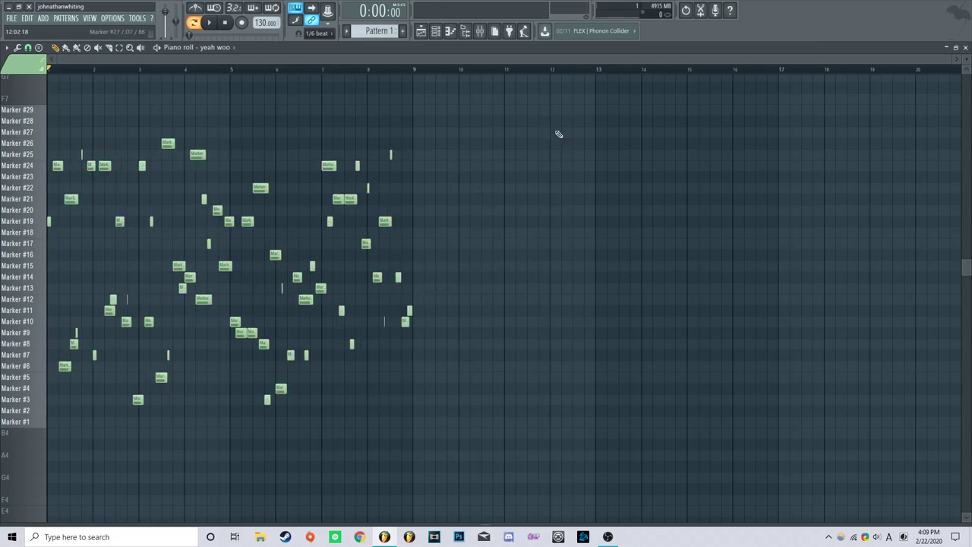
{"action": "key", "text": "ctrl+a"}
{"action": "key", "text": "ctrl+z"}
{"action": "key", "text": "ctrl+z"}
{"action": "key", "text": "ctrl+z"}
{"action": "key", "text": "ctrl+z"}
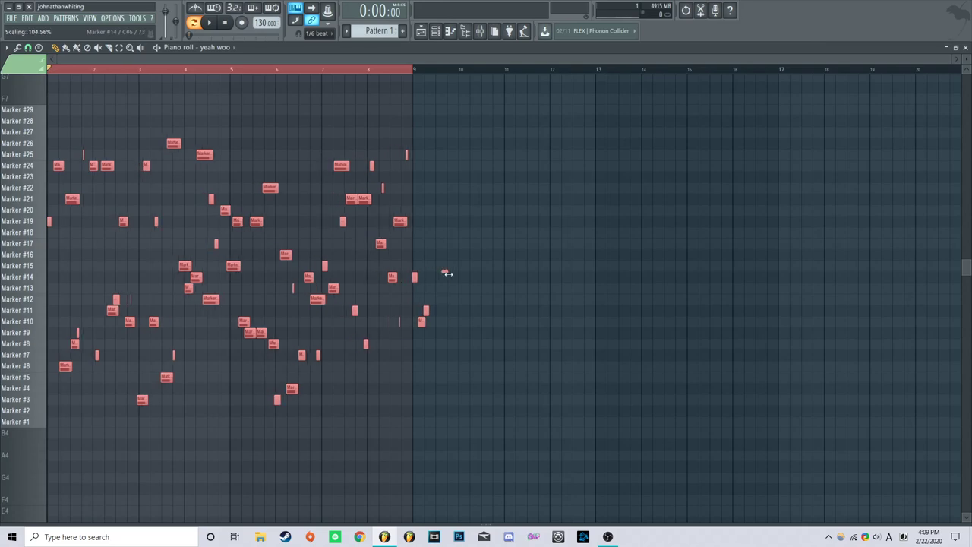
{"action": "key", "text": "space"}
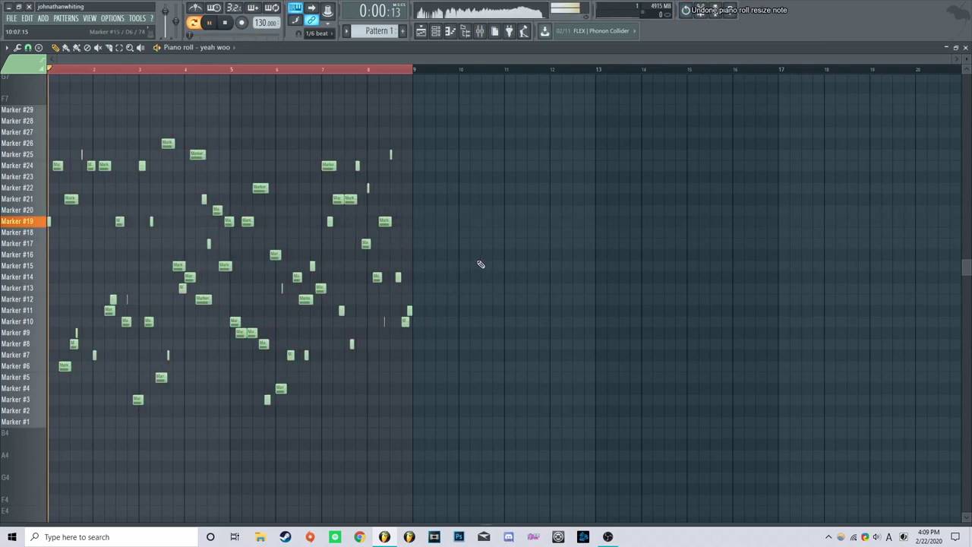
Shorten the yeah woo slices' volume envelope so each slice holds then cuts off sharply
{"action": "key", "text": "F7"}
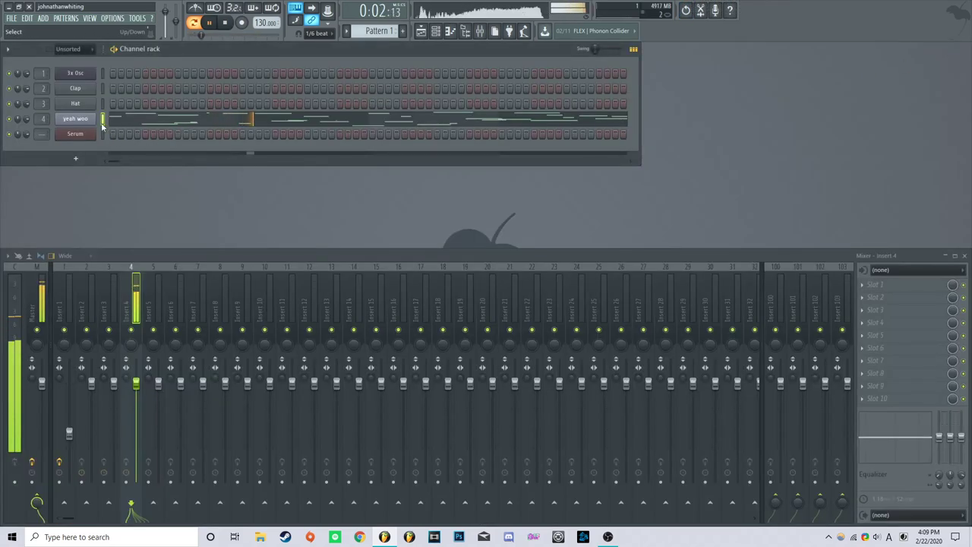
{"action": "left_click", "coordinate": [75, 119]}
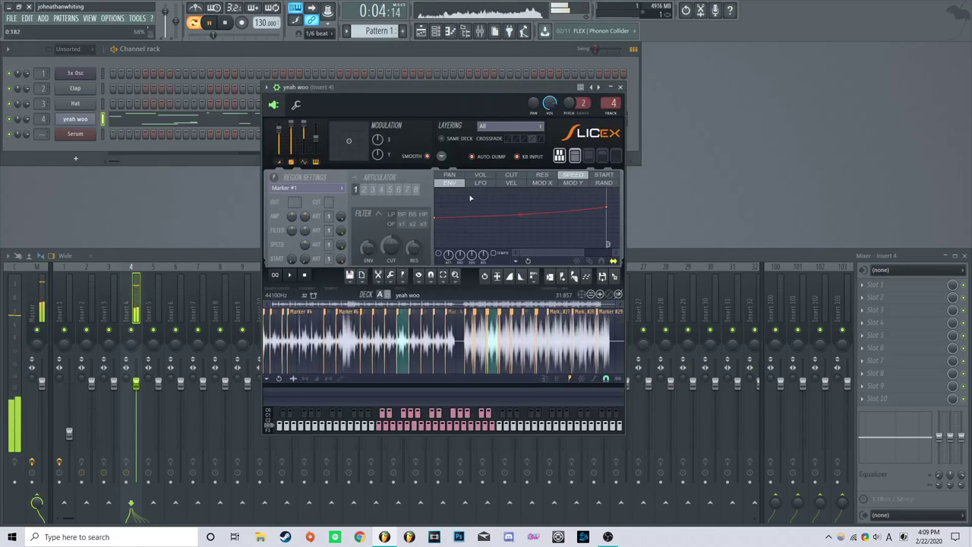
{"action": "left_click", "coordinate": [480, 175]}
{"action": "left_click_drag", "start_coordinate": [607, 191], "coordinate": [471, 245]}
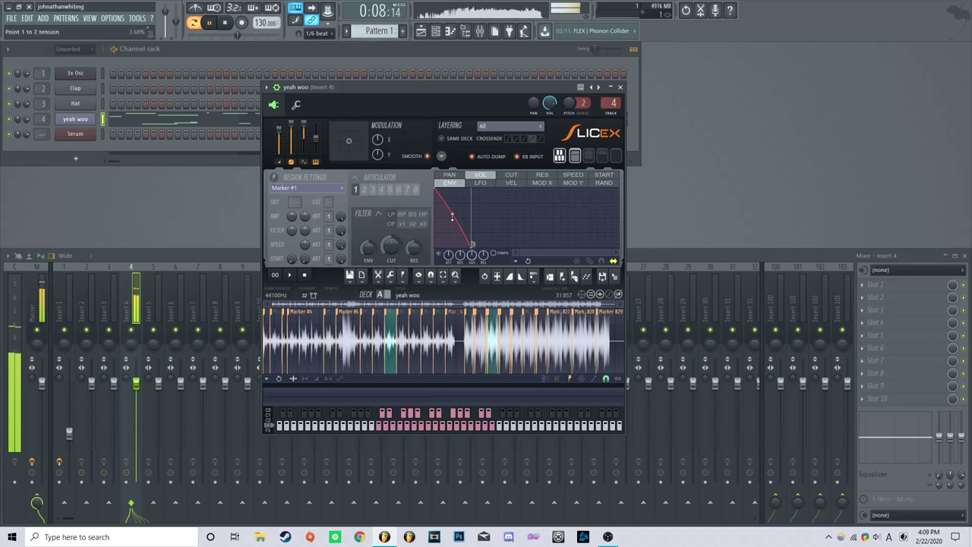
{"action": "left_click_drag", "start_coordinate": [461, 207], "coordinate": [470, 191]}
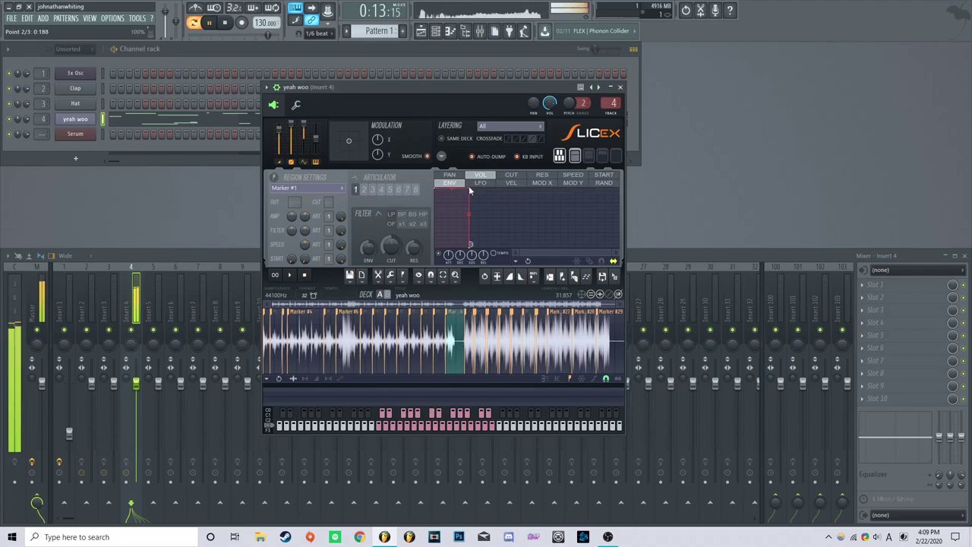
{"action": "left_click", "coordinate": [619, 86]}
Audition the shortened yeah woo pattern in the piano roll and stop playback
{"action": "left_click", "coordinate": [445, 119]}
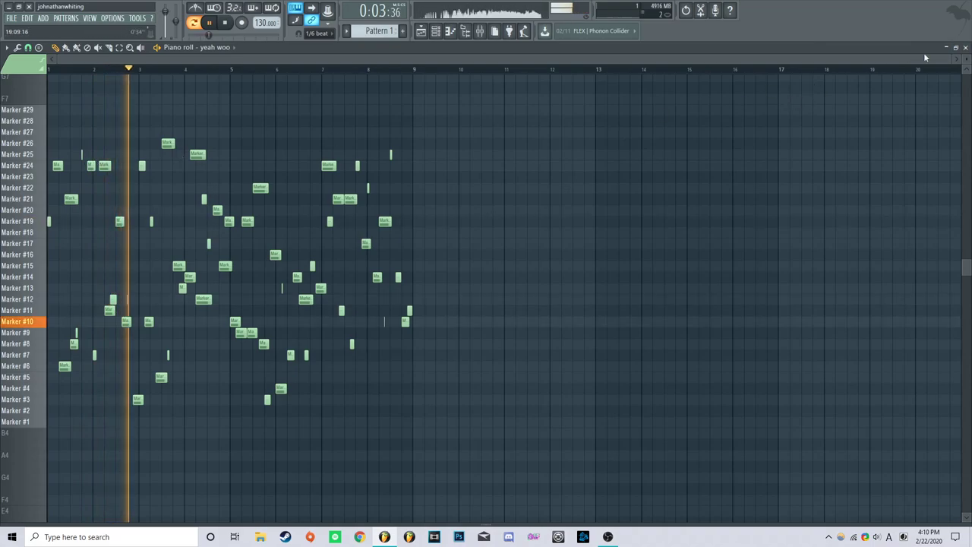
{"action": "key", "text": "F7"}
{"action": "left_click", "coordinate": [73, 120]}
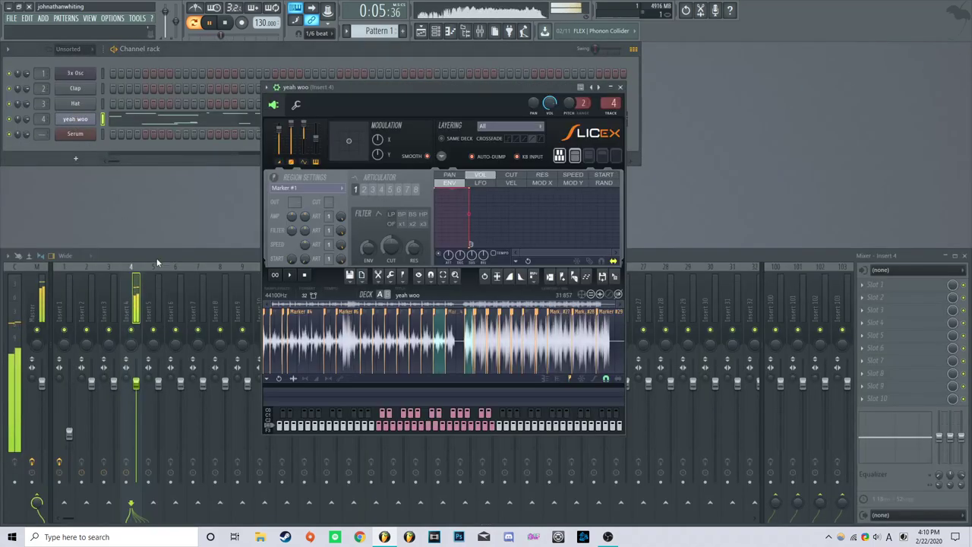
{"action": "left_click", "coordinate": [270, 218]}
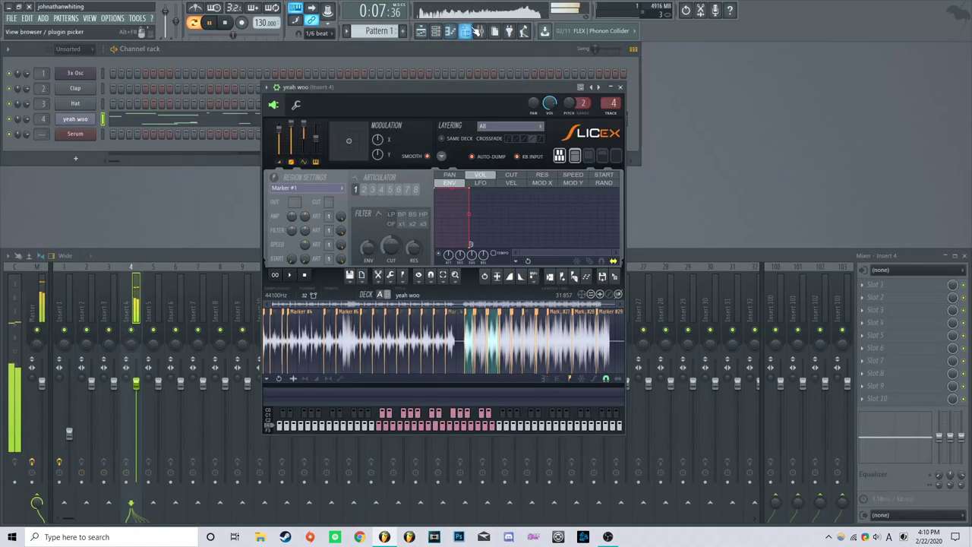
{"action": "key", "text": "alt+F8"}
{"action": "key", "text": "space"}
{"action": "key", "text": "F7"}
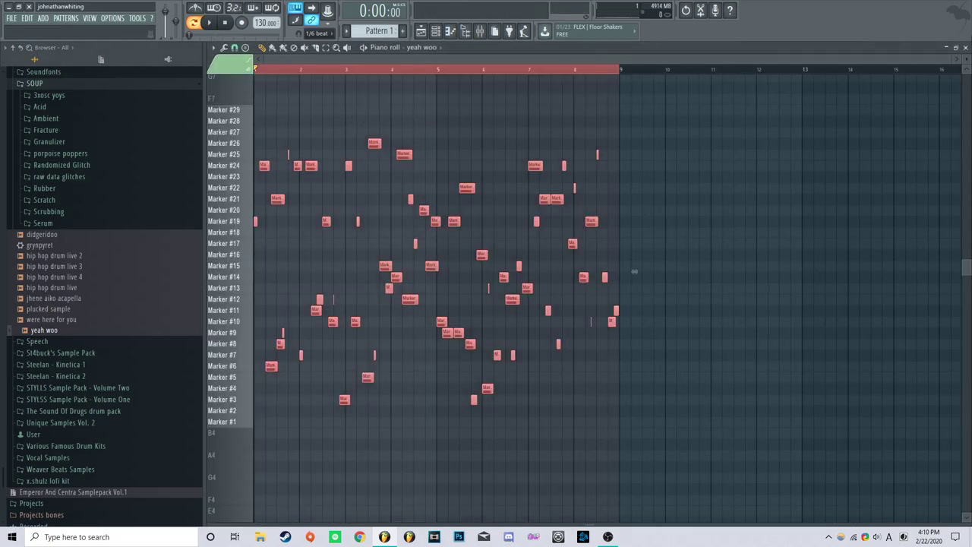
{"action": "left_click", "coordinate": [965, 47]}
Collapse the SOUP folder, hide the browser, and close the Slicex window
{"action": "scroll", "coordinate": [95, 264], "scroll_direction": "up", "scroll_amount": 6}
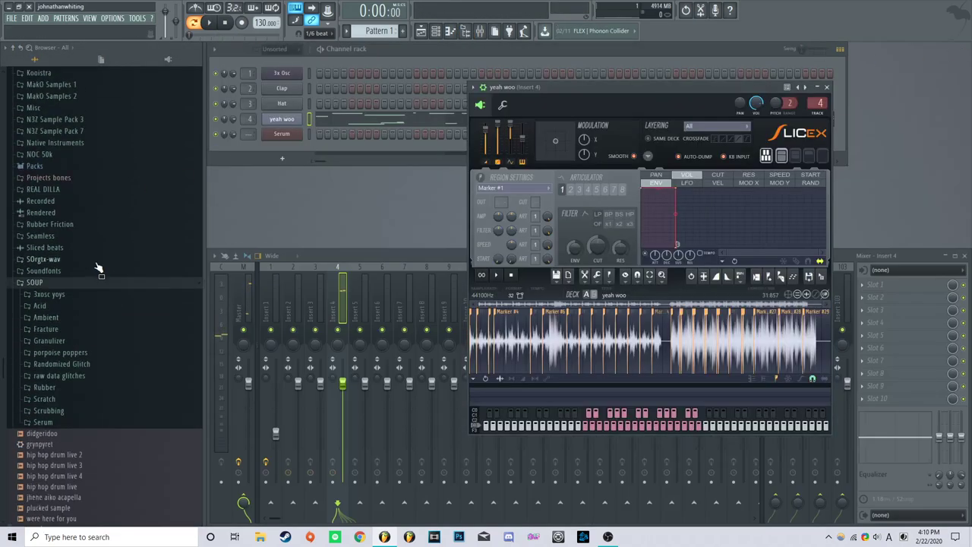
{"action": "left_click", "coordinate": [65, 336]}
{"action": "scroll", "coordinate": [95, 272], "scroll_direction": "up", "scroll_amount": 15}
{"action": "left_click", "coordinate": [465, 32]}
{"action": "left_click", "coordinate": [464, 32]}
{"action": "left_click", "coordinate": [465, 32]}
{"action": "left_click_drag", "start_coordinate": [388, 90], "coordinate": [593, 102]}
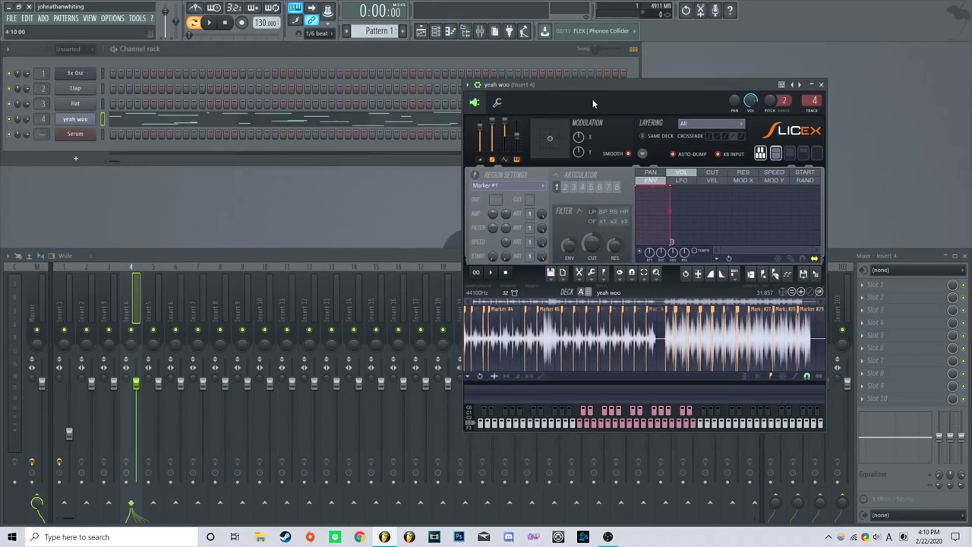
{"action": "left_click", "coordinate": [822, 84]}
Open Edison on the master track and start a new empty sample
{"action": "left_click", "coordinate": [75, 134]}
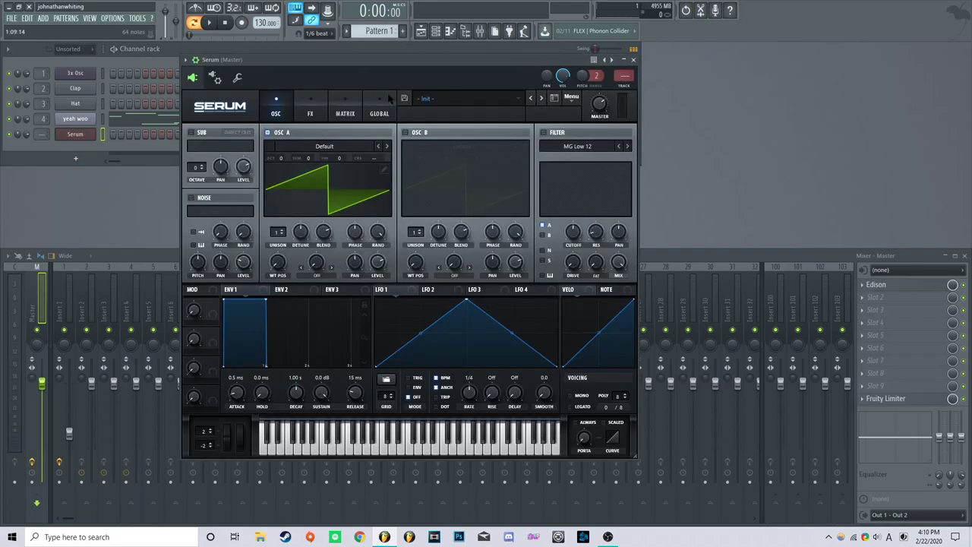
{"action": "left_click_drag", "start_coordinate": [446, 56], "coordinate": [636, 56]}
{"action": "left_click", "coordinate": [48, 289]}
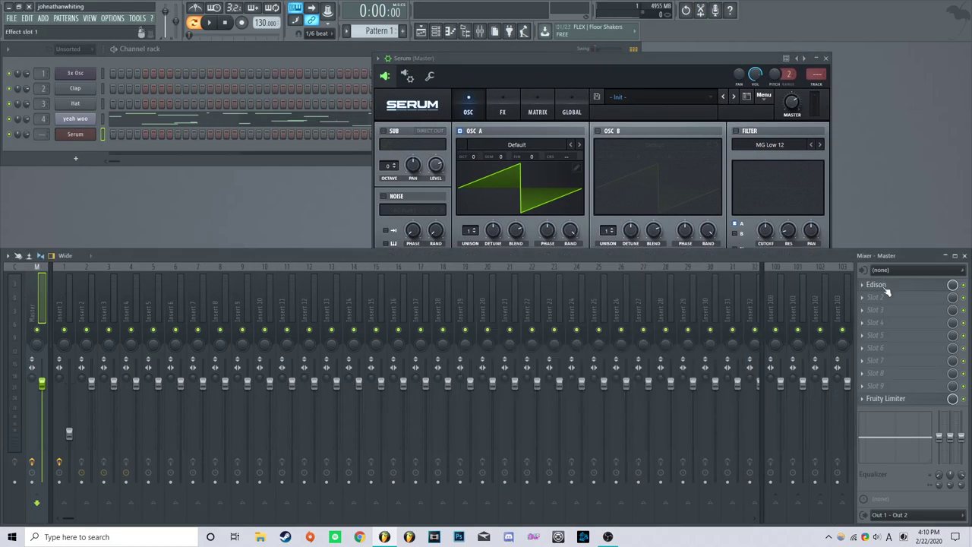
{"action": "left_click", "coordinate": [906, 287]}
{"action": "left_click", "coordinate": [964, 256]}
{"action": "left_click_drag", "start_coordinate": [449, 102], "coordinate": [401, 102]}
{"action": "left_click", "coordinate": [271, 143]}
{"action": "left_click", "coordinate": [280, 162]}
Load BFNK - Notes_02 from the Synth & Melodic folder into Edison and close Serum
{"action": "left_click", "coordinate": [464, 31]}
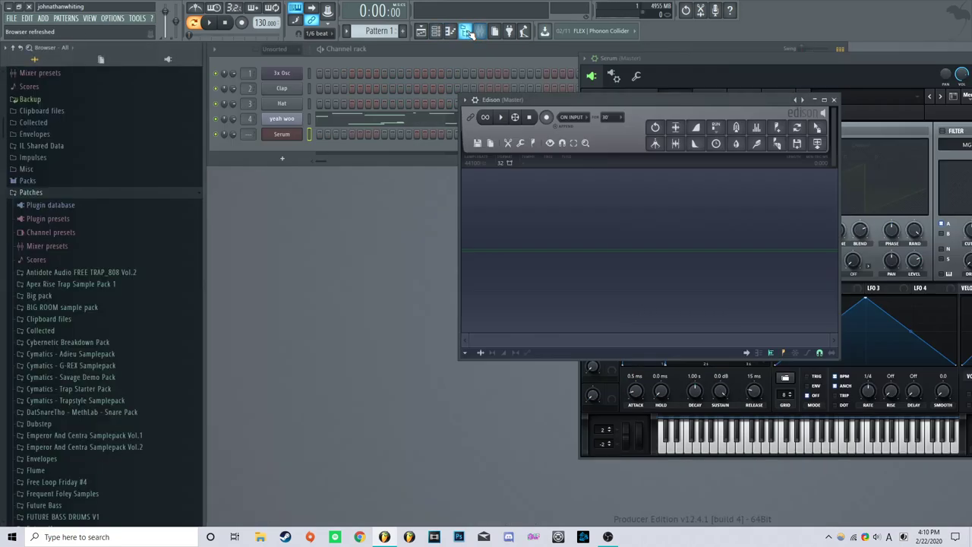
{"action": "scroll", "coordinate": [97, 240], "scroll_direction": "down", "scroll_amount": 10}
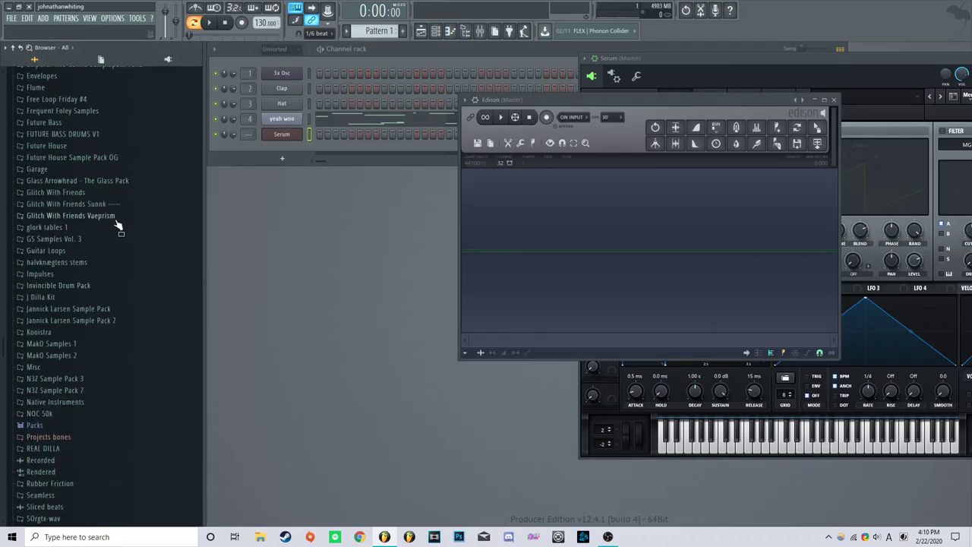
{"action": "left_click", "coordinate": [132, 195]}
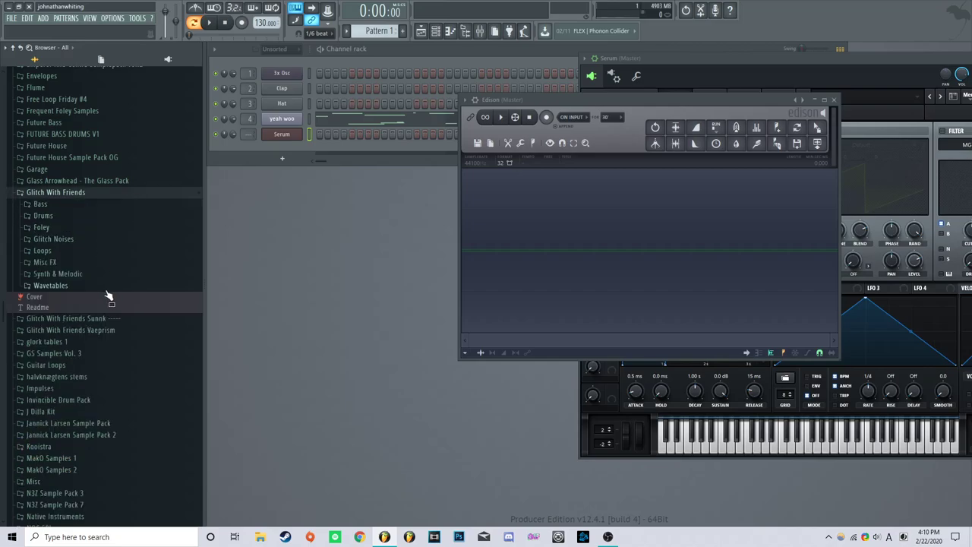
{"action": "left_click", "coordinate": [109, 274]}
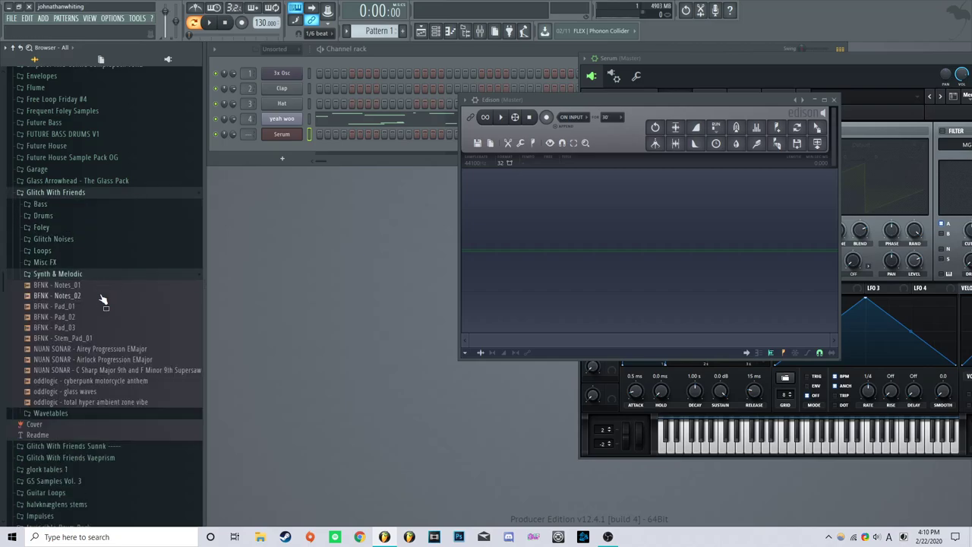
{"action": "left_click_drag", "start_coordinate": [103, 296], "coordinate": [645, 243]}
{"action": "left_click_drag", "start_coordinate": [766, 99], "coordinate": [512, 97]}
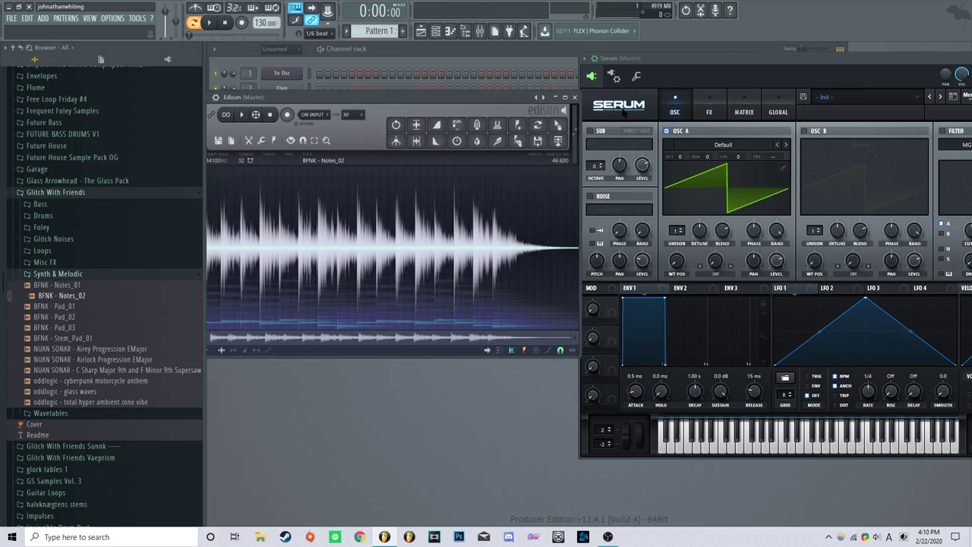
{"action": "left_click", "coordinate": [464, 31]}
{"action": "left_click_drag", "start_coordinate": [197, 105], "coordinate": [463, 55]}
{"action": "left_click", "coordinate": [826, 58]}
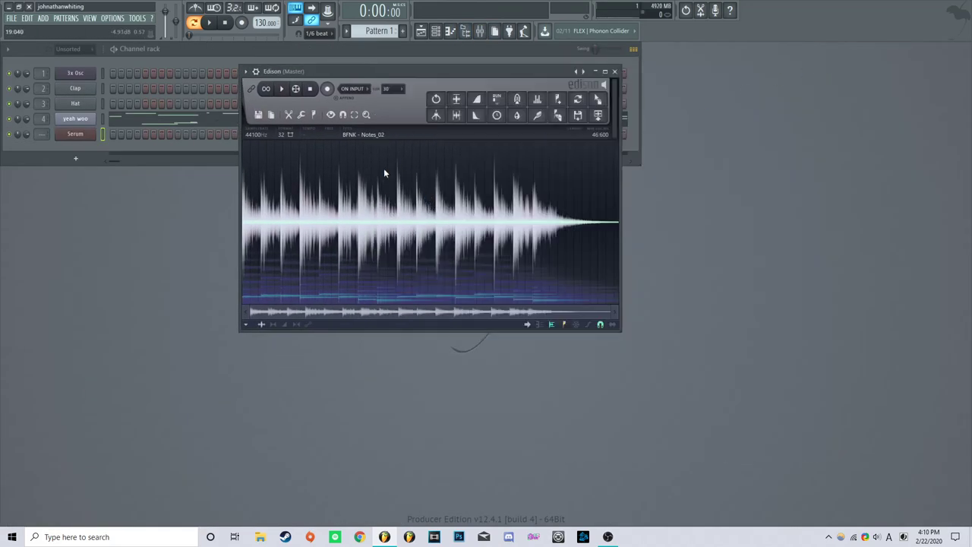
{"action": "left_click_drag", "start_coordinate": [408, 71], "coordinate": [416, 107]}
Delete the Yawning_3 clip from the playlist
{"action": "left_click", "coordinate": [420, 30]}
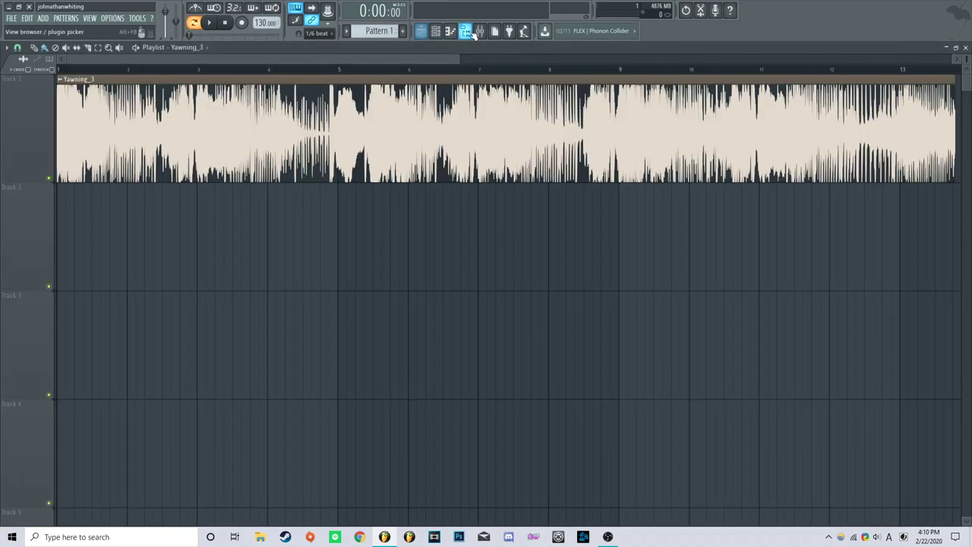
{"action": "left_click", "coordinate": [465, 30]}
{"action": "left_click", "coordinate": [464, 30]}
{"action": "left_click", "coordinate": [479, 31]}
{"action": "left_click", "coordinate": [479, 32]}
{"action": "right_click", "coordinate": [590, 159]}
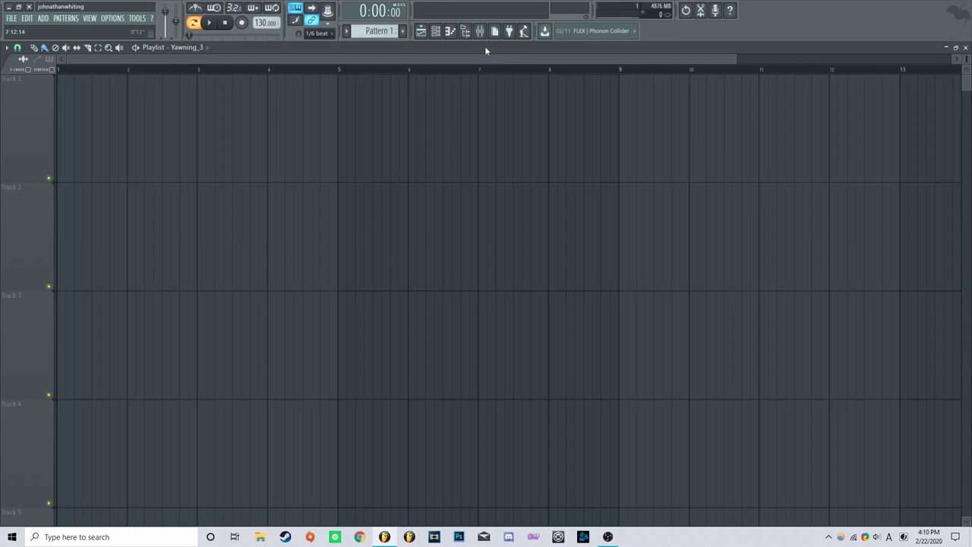
{"action": "left_click", "coordinate": [480, 32]}
Reopen Edison from the master effects and position its window beside the playlist
{"action": "left_click", "coordinate": [881, 284]}
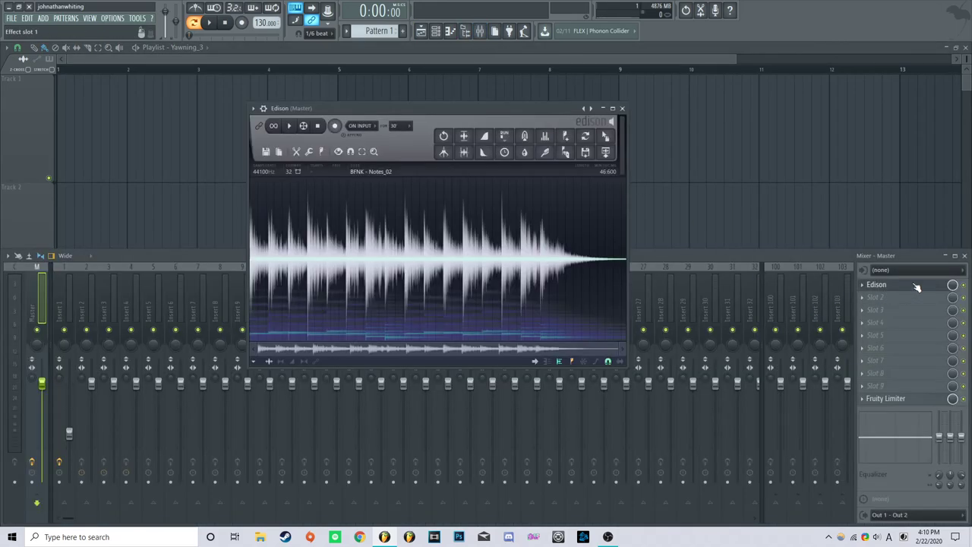
{"action": "left_click", "coordinate": [954, 255]}
{"action": "left_click", "coordinate": [964, 48]}
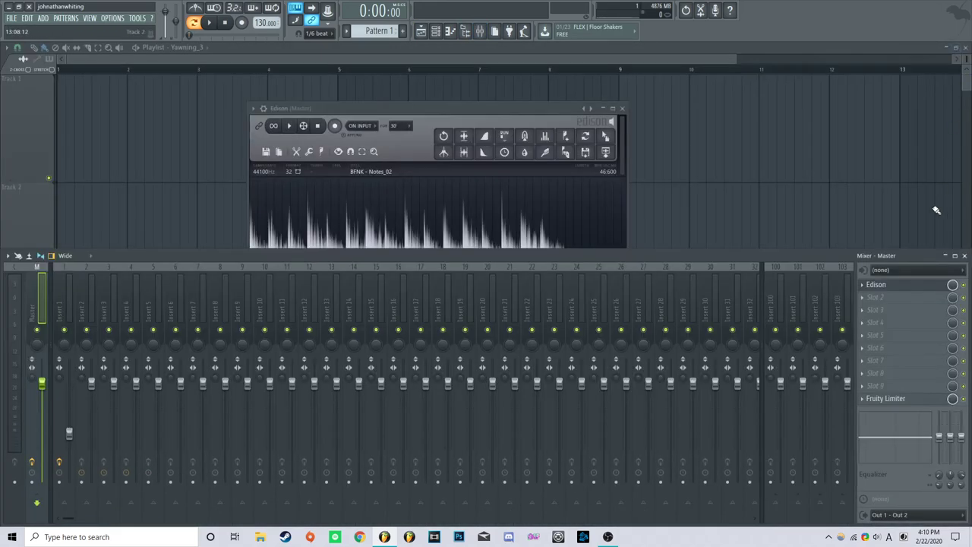
{"action": "left_click", "coordinate": [964, 258]}
{"action": "left_click_drag", "start_coordinate": [413, 112], "coordinate": [483, 90]}
{"action": "right_click", "coordinate": [406, 201]}
{"action": "mouse_move", "coordinate": [417, 237]}
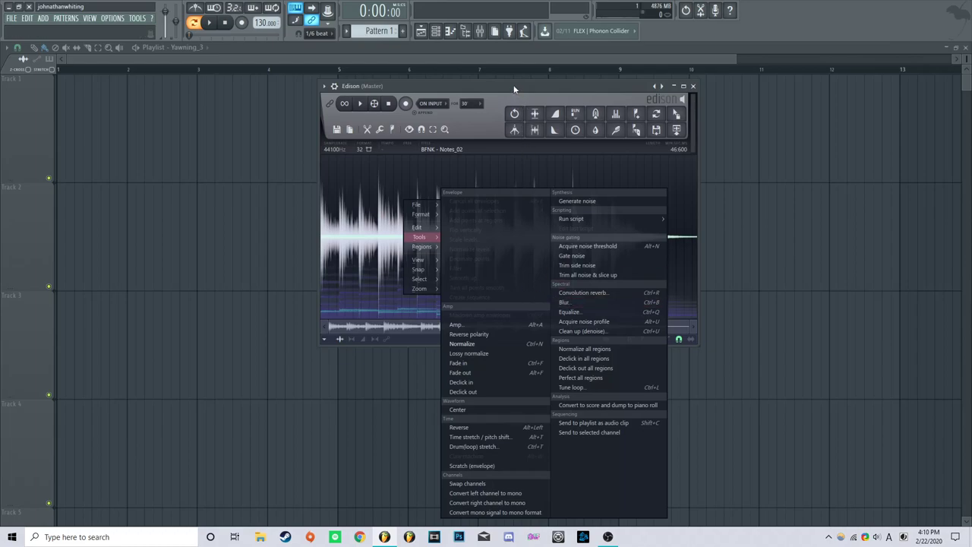
{"action": "mouse_move", "coordinate": [514, 90]}
{"action": "left_mouse_down"}
{"action": "mouse_move", "coordinate": [447, 128]}
{"action": "mouse_move", "coordinate": [498, 96]}
{"action": "left_mouse_up"}
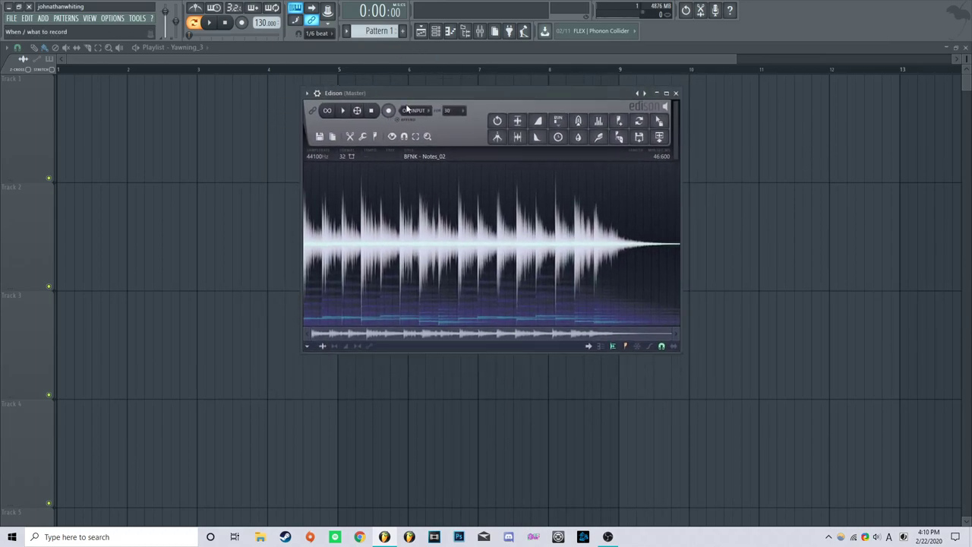
Audition the loaded BFNK - Notes_02 sample in Edison
{"action": "left_click", "coordinate": [342, 110]}
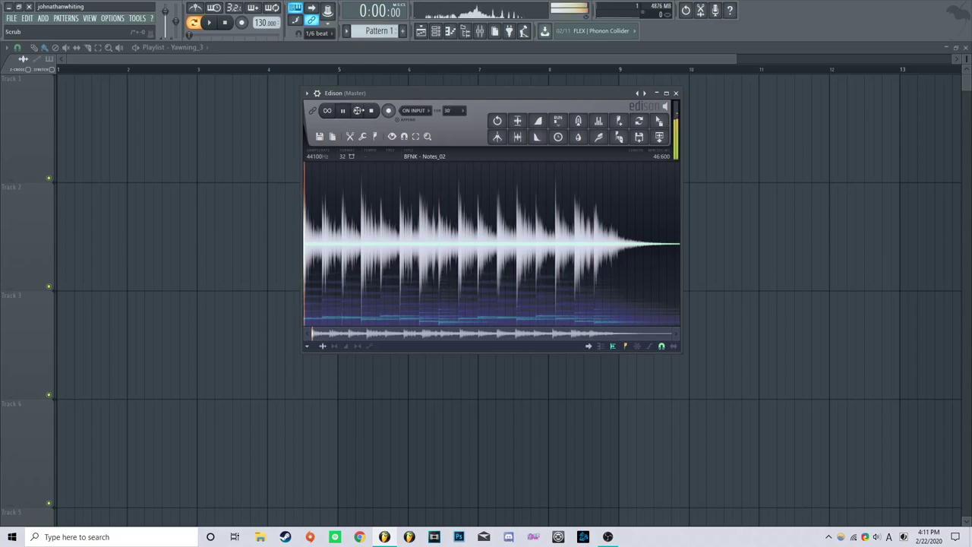
{"action": "left_click", "coordinate": [372, 110]}
{"action": "right_click", "coordinate": [395, 178]}
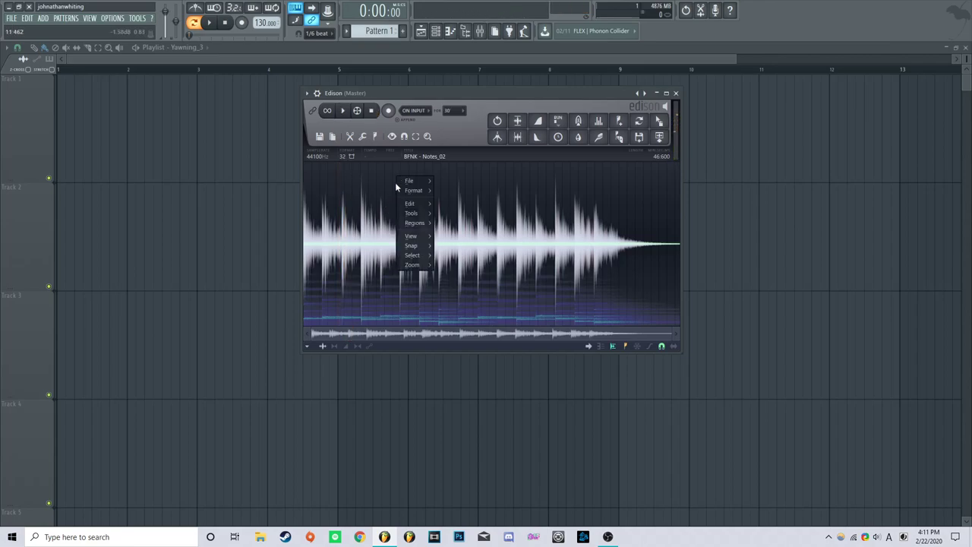
{"action": "left_click", "coordinate": [319, 154]}
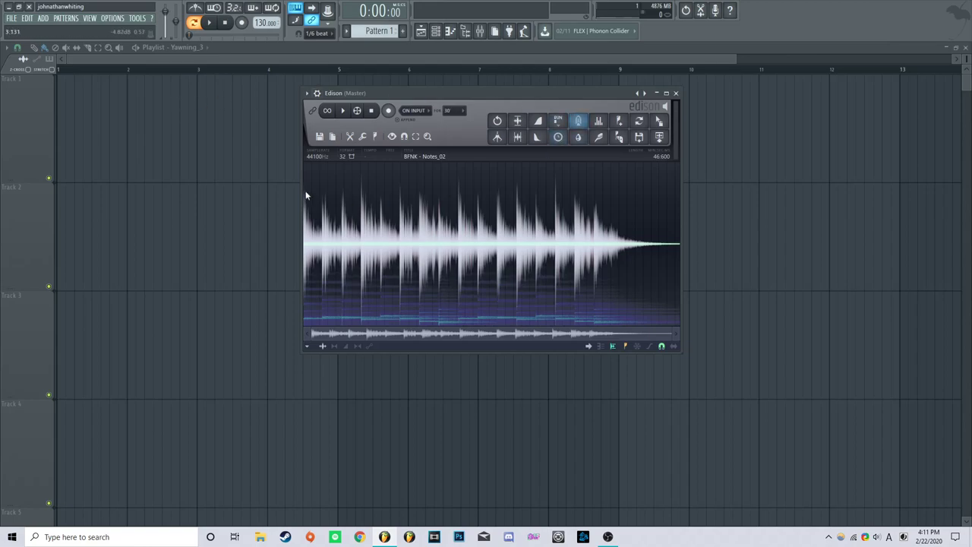
{"action": "right_click", "coordinate": [380, 182]}
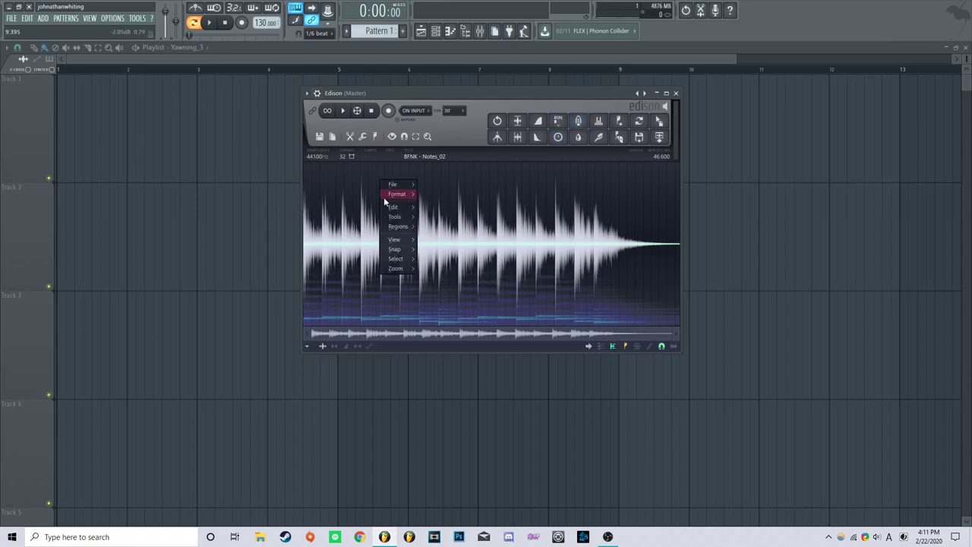
Blur the sample with Amount raised past 664 ms, previewing before accepting
{"action": "mouse_move", "coordinate": [391, 219]}
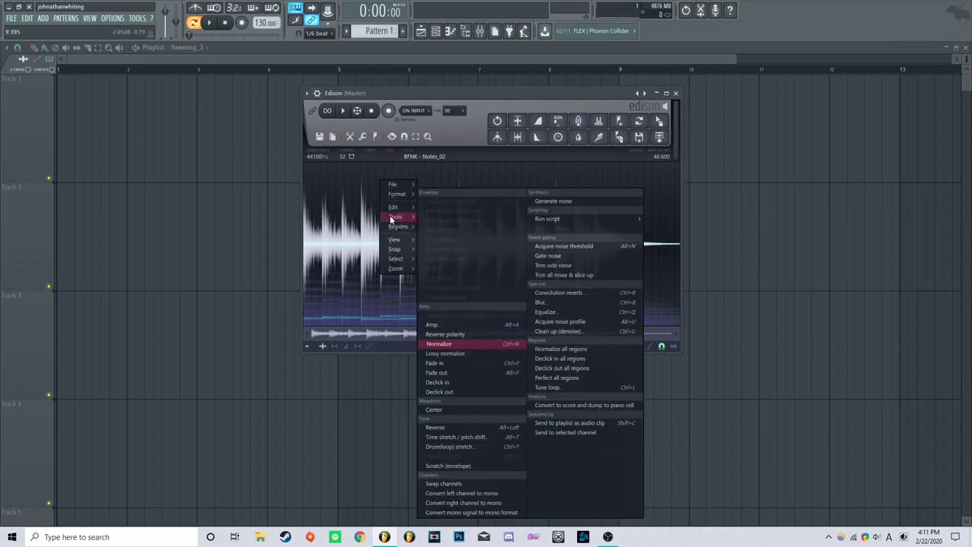
{"action": "left_click", "coordinate": [572, 302]}
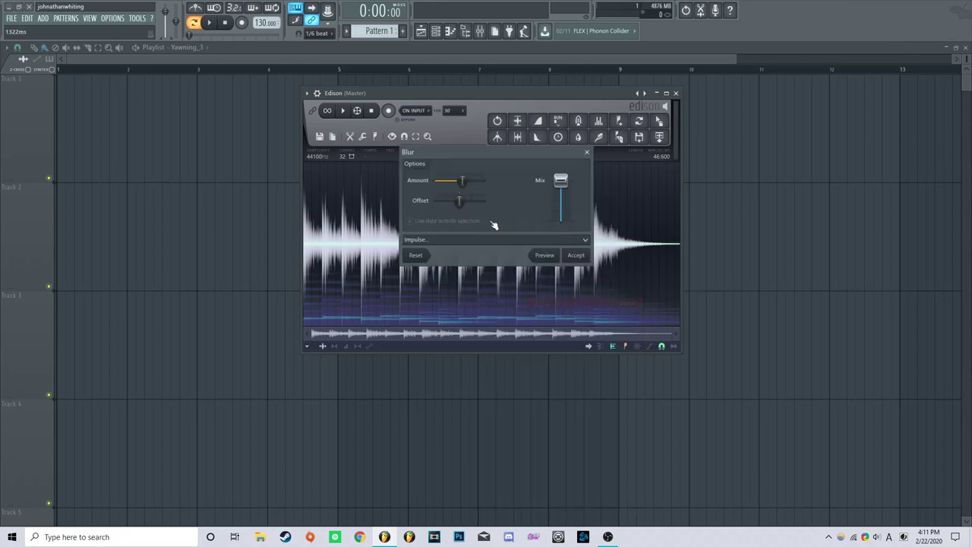
{"action": "left_click_drag", "start_coordinate": [481, 153], "coordinate": [793, 156]}
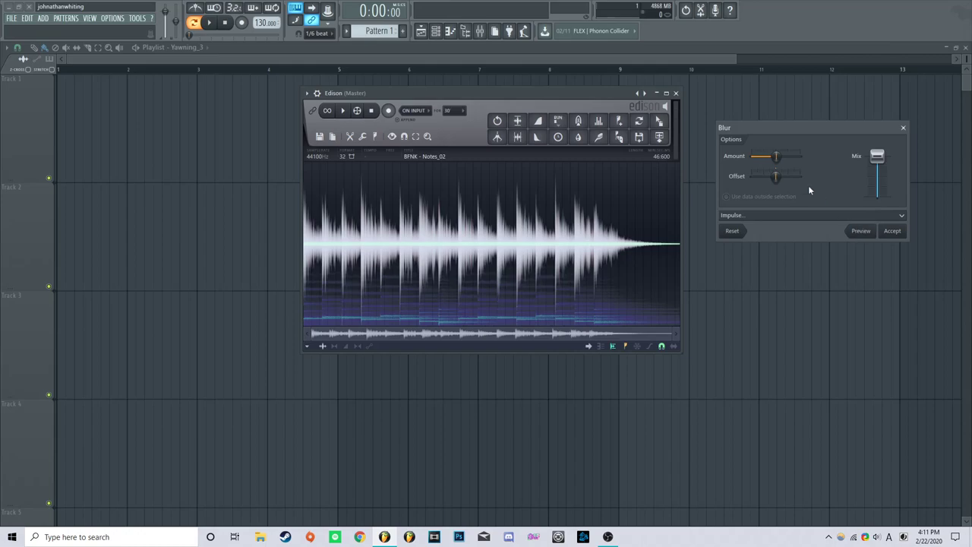
{"action": "left_click_drag", "start_coordinate": [766, 155], "coordinate": [771, 156]}
{"action": "left_click", "coordinate": [864, 232]}
{"action": "left_click_drag", "start_coordinate": [775, 156], "coordinate": [798, 155]}
{"action": "left_click", "coordinate": [860, 231]}
{"action": "left_click", "coordinate": [892, 230]}
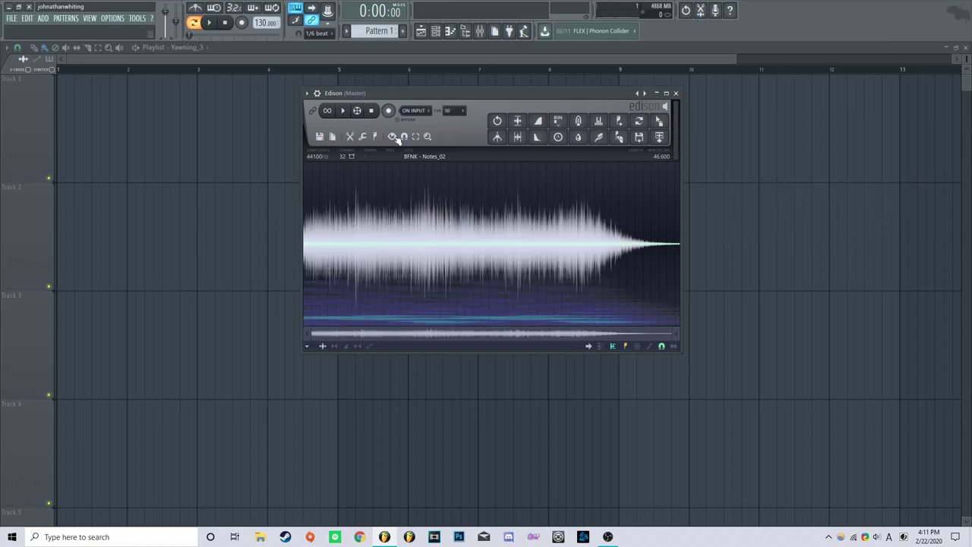
Play the blurred sample in Edison and lower the master fader to about -12.9 dB
{"action": "left_click", "coordinate": [481, 32]}
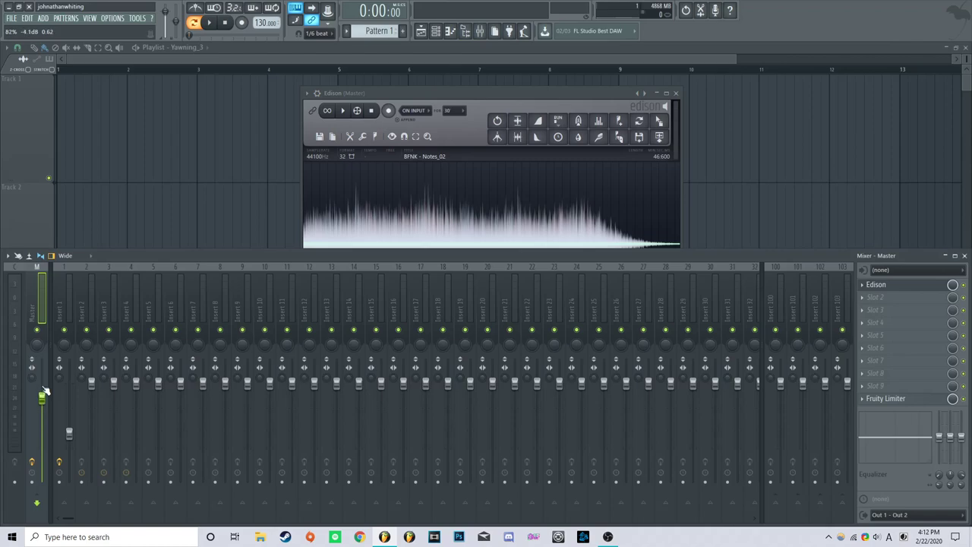
{"action": "left_click", "coordinate": [345, 111]}
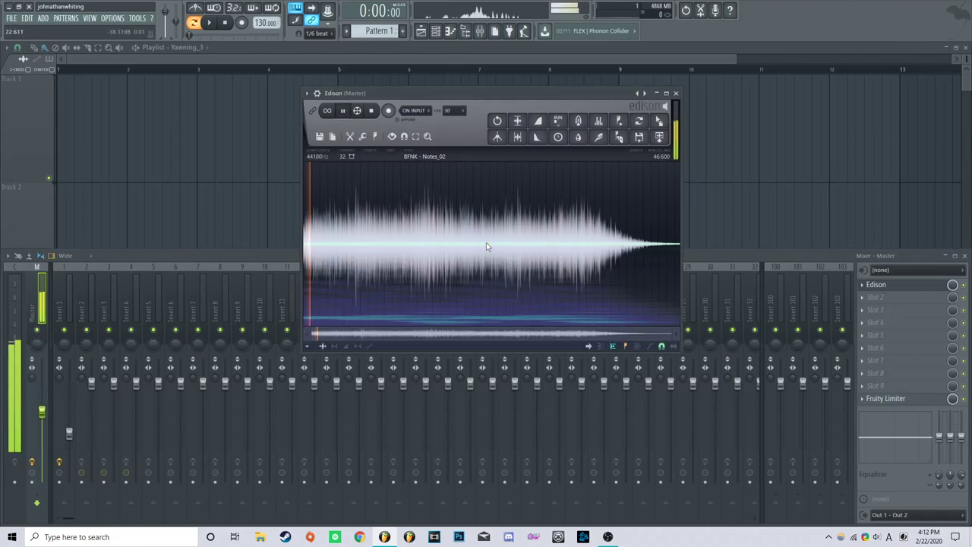
{"action": "left_click_drag", "start_coordinate": [488, 97], "coordinate": [500, 97]}
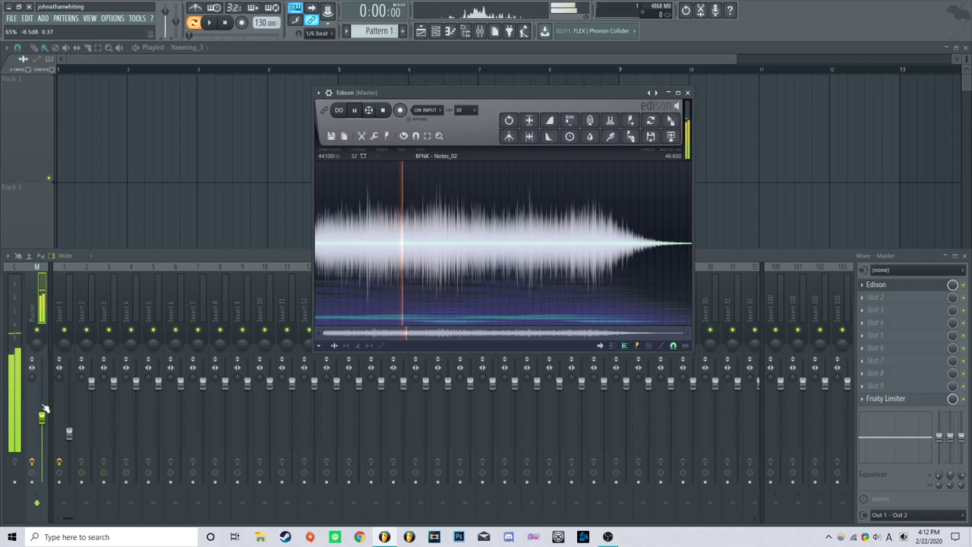
{"action": "scroll", "coordinate": [43, 407], "scroll_direction": "down", "scroll_amount": 5}
{"action": "scroll", "coordinate": [44, 408], "scroll_direction": "down", "scroll_amount": 1}
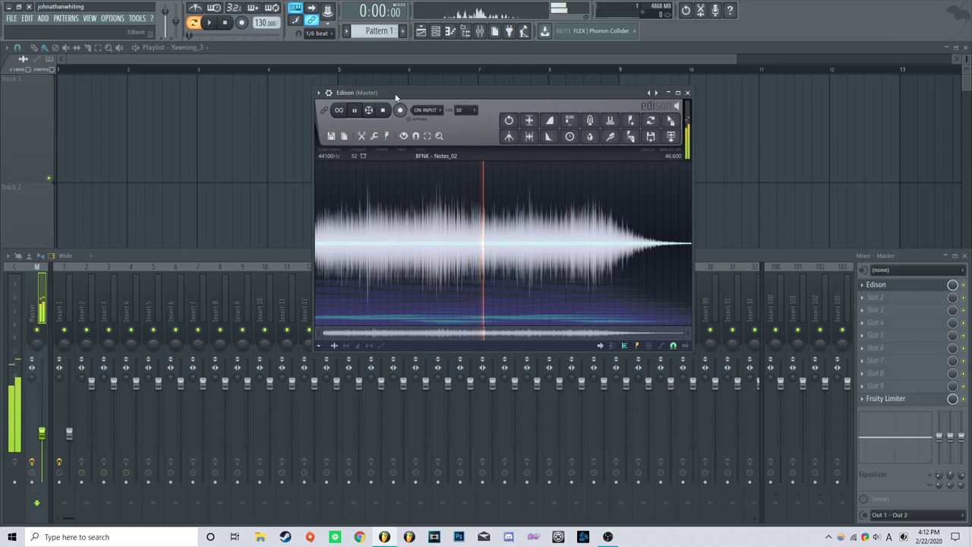
Stop the pad and look over Edison's Drum(loop) stretch settings, then close them
{"action": "key", "text": "space"}
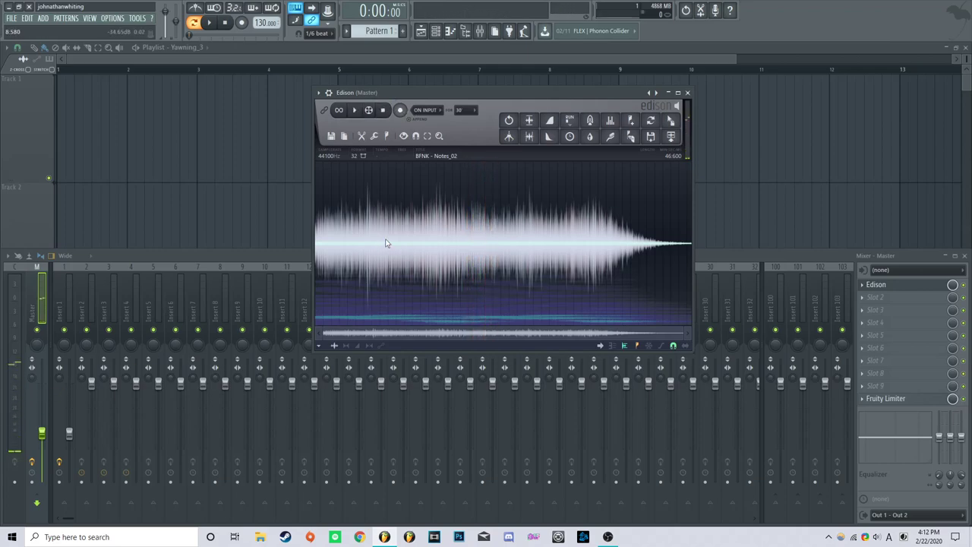
{"action": "right_click", "coordinate": [385, 210]}
{"action": "mouse_move", "coordinate": [398, 248]}
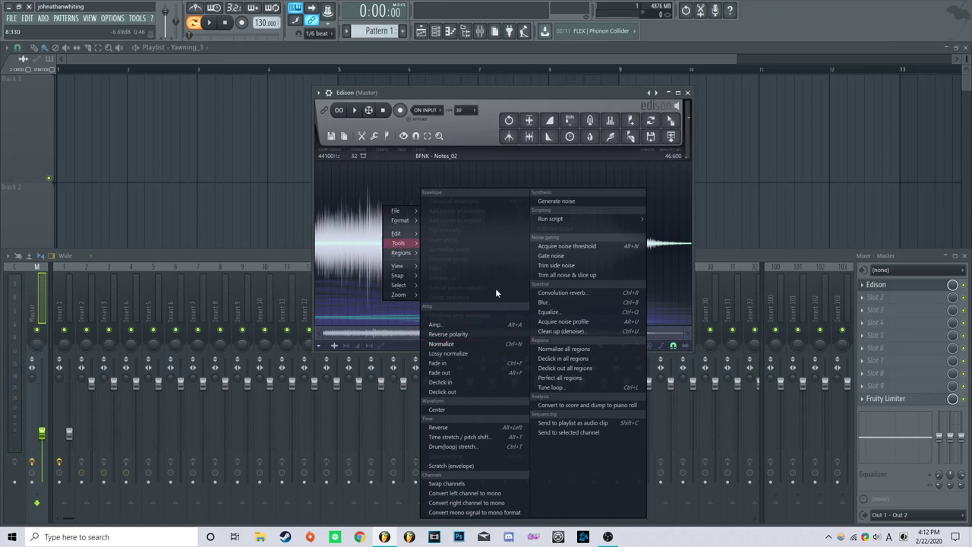
{"action": "left_click", "coordinate": [486, 446]}
{"action": "left_click_drag", "start_coordinate": [479, 148], "coordinate": [261, 135]}
{"action": "left_click", "coordinate": [380, 134]}
Check the Time stretch / pitch shift tool, close it, and bring the waveform menu back
{"action": "right_click", "coordinate": [411, 212]}
{"action": "mouse_move", "coordinate": [425, 247]}
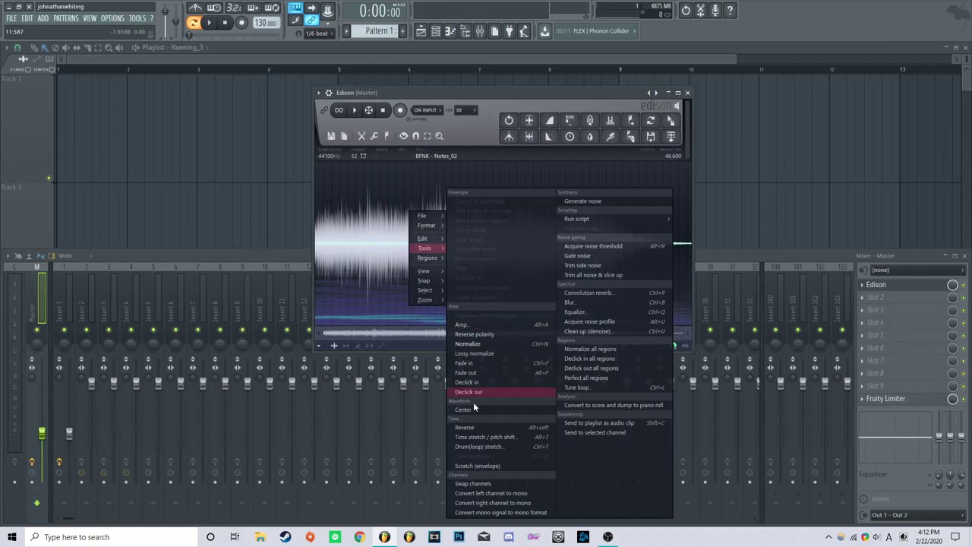
{"action": "left_click", "coordinate": [515, 437]}
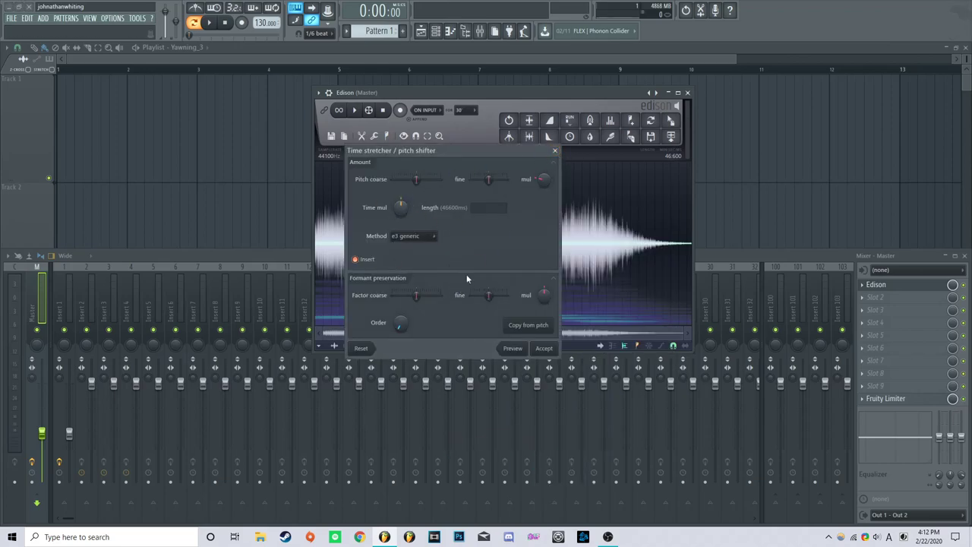
{"action": "left_click", "coordinate": [555, 148]}
{"action": "right_click", "coordinate": [419, 210]}
{"action": "mouse_move", "coordinate": [434, 248]}
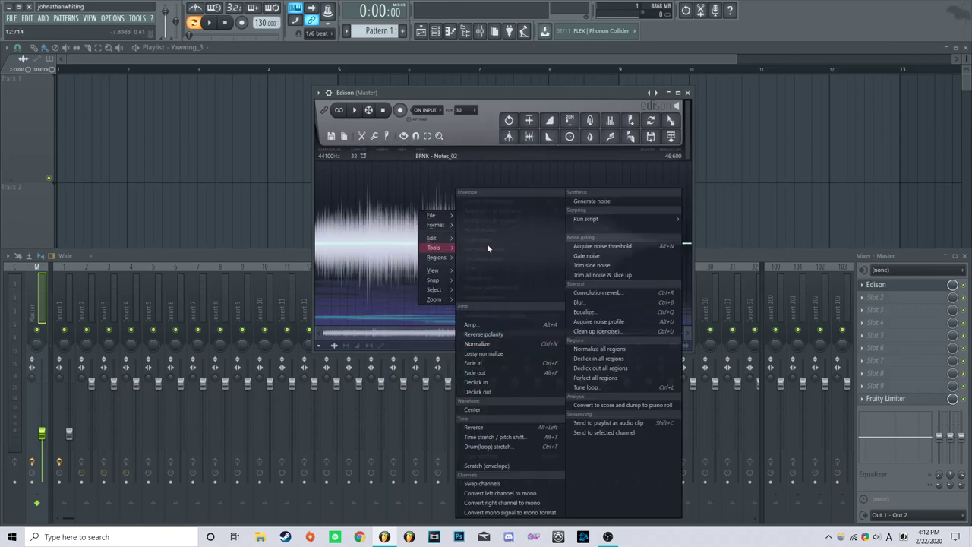
{"action": "left_click", "coordinate": [488, 446]}
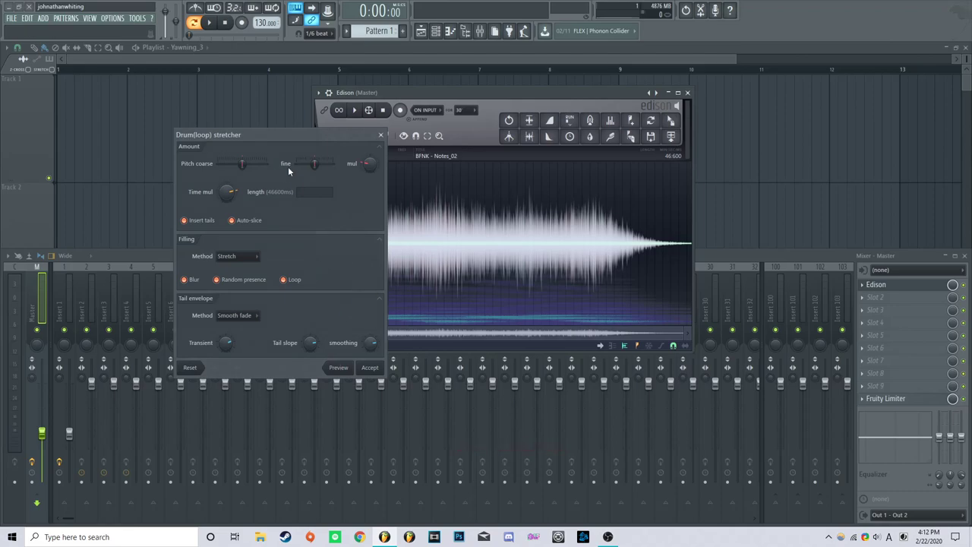
{"action": "left_click_drag", "start_coordinate": [283, 135], "coordinate": [154, 111]}
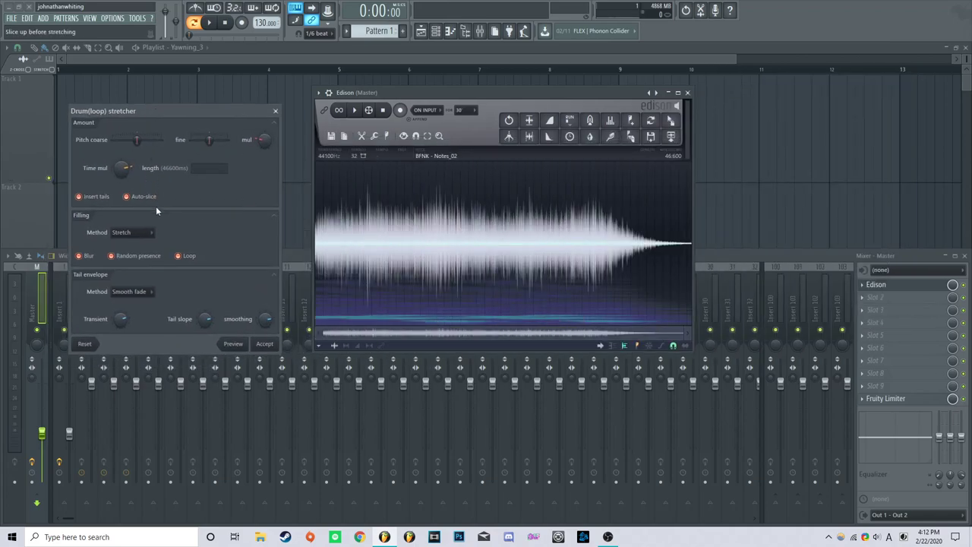
{"action": "left_click", "coordinate": [128, 232]}
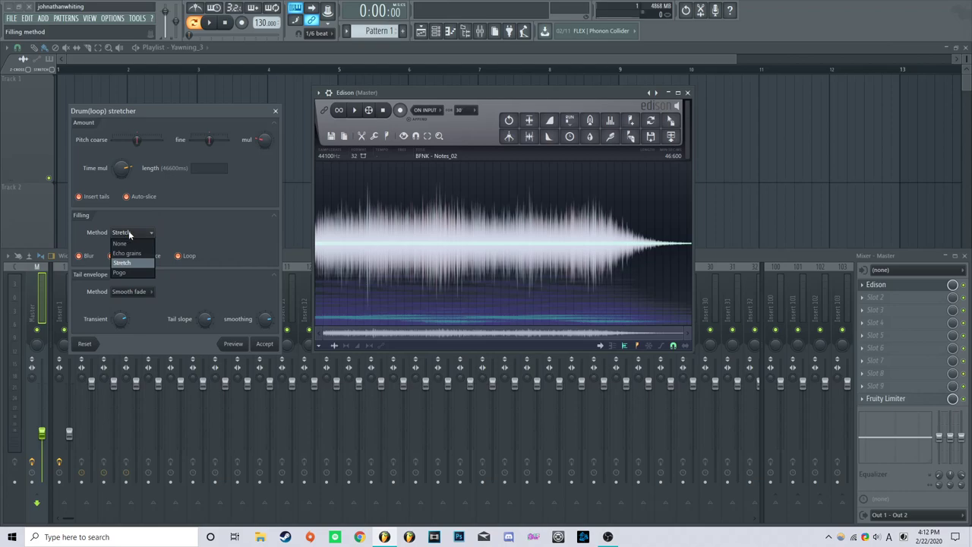
{"action": "left_click", "coordinate": [149, 231]}
{"action": "left_click", "coordinate": [148, 231]}
{"action": "left_click", "coordinate": [136, 273]}
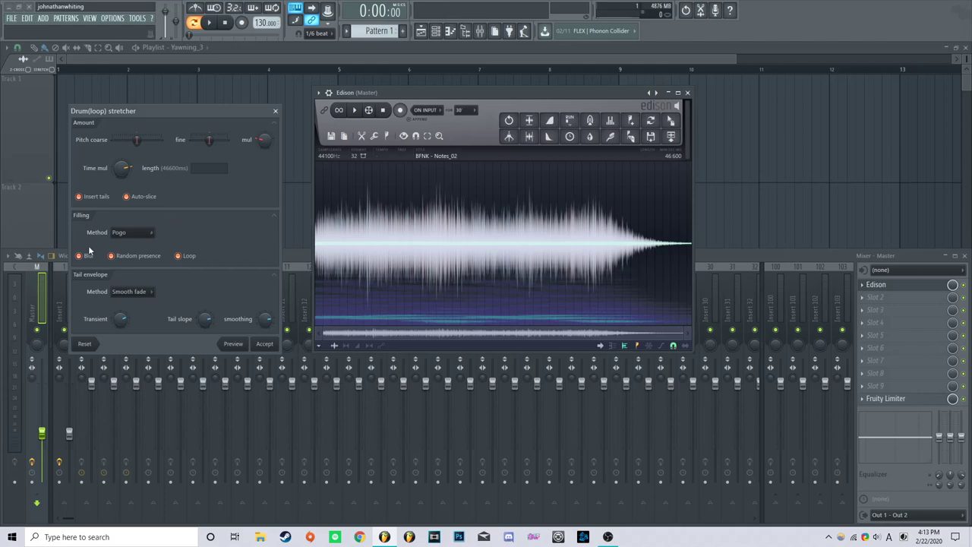
{"action": "left_click", "coordinate": [127, 233]}
{"action": "left_click", "coordinate": [128, 253]}
{"action": "left_click_drag", "start_coordinate": [170, 107], "coordinate": [199, 88]}
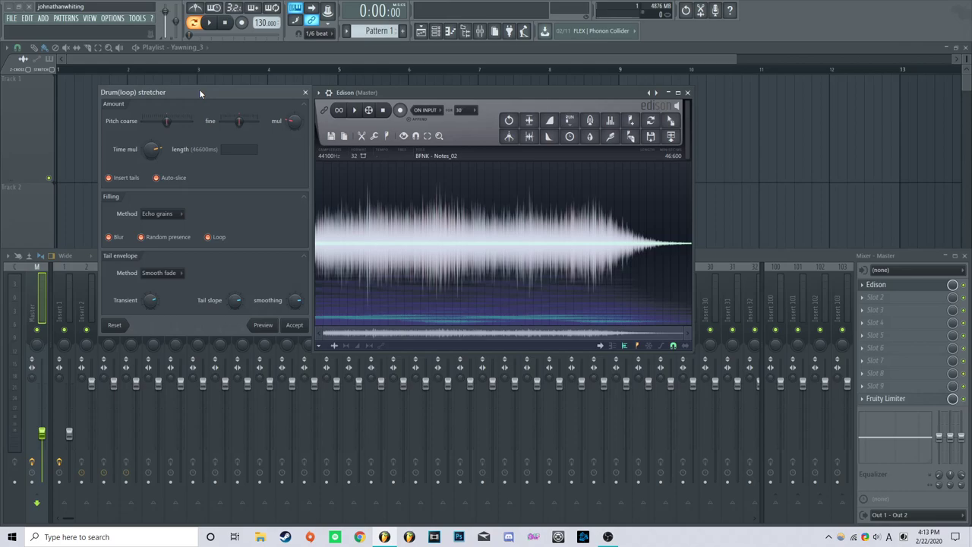
{"action": "left_click", "coordinate": [161, 213]}
{"action": "left_click", "coordinate": [163, 243]}
{"action": "left_click_drag", "start_coordinate": [238, 90], "coordinate": [212, 79]}
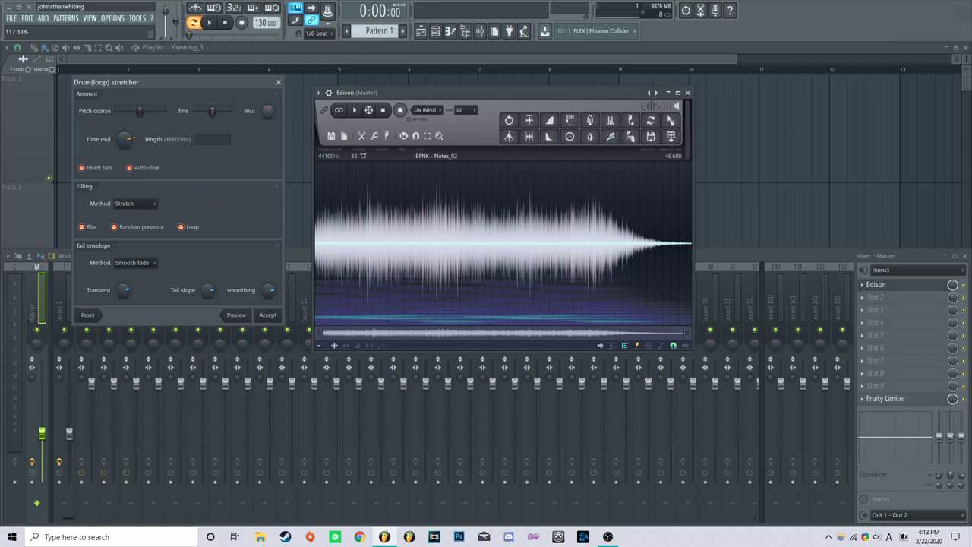
{"action": "left_click", "coordinate": [135, 203]}
{"action": "left_click", "coordinate": [146, 234]}
{"action": "left_click", "coordinate": [142, 203]}
{"action": "left_click", "coordinate": [199, 215]}
{"action": "left_click", "coordinate": [148, 205]}
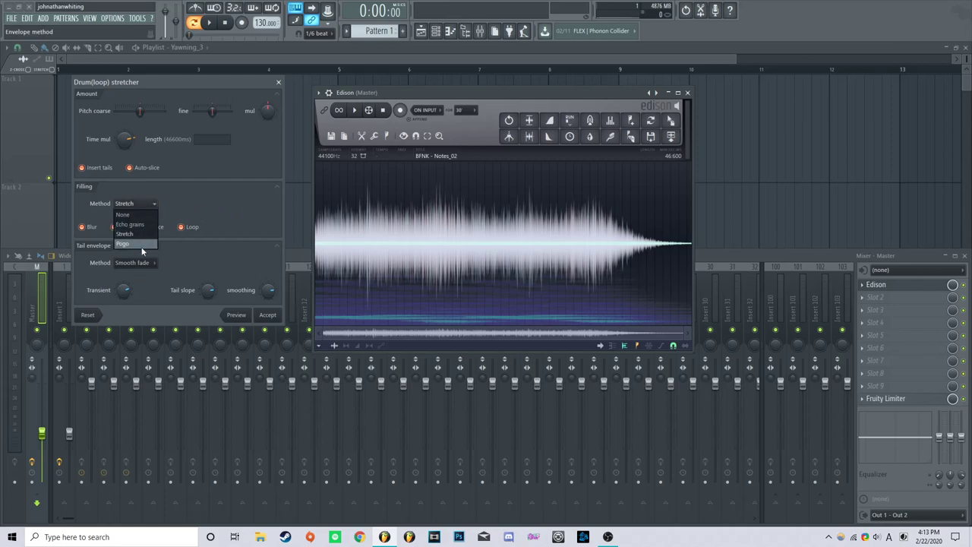
{"action": "left_click", "coordinate": [229, 177]}
{"action": "left_click_drag", "start_coordinate": [223, 82], "coordinate": [228, 106]}
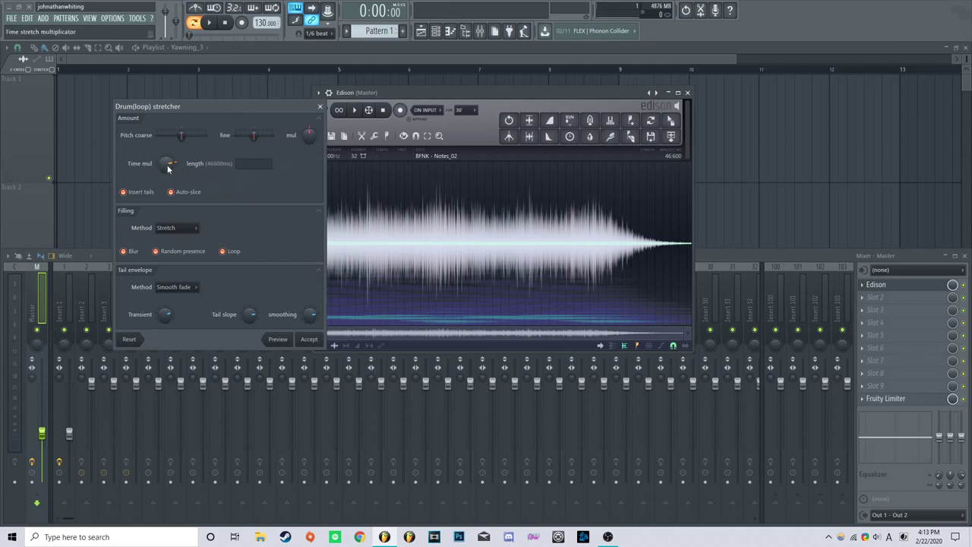
Set the stretcher's Time mul to about 199%
{"action": "left_click_drag", "start_coordinate": [166, 163], "coordinate": [166, 158]}
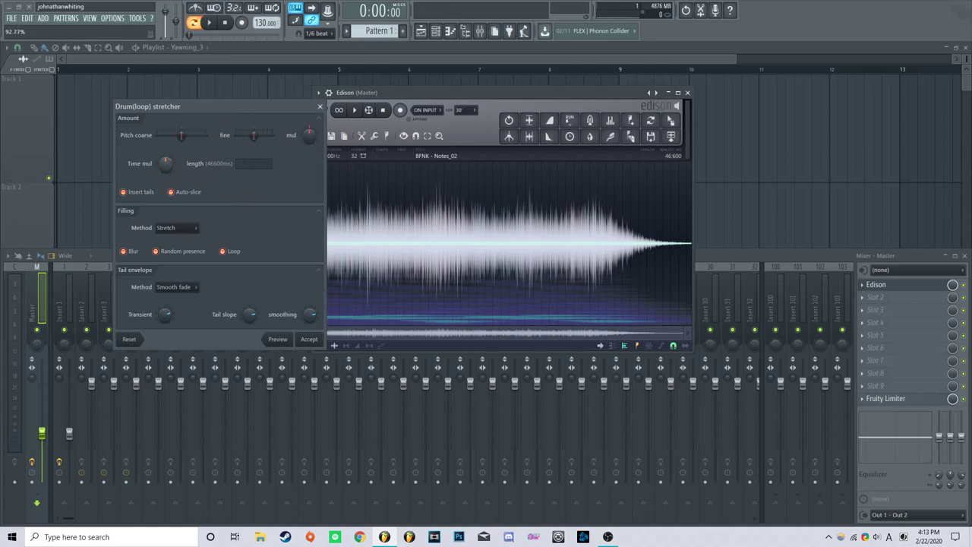
{"action": "left_click", "coordinate": [167, 167]}
{"action": "left_click_drag", "start_coordinate": [165, 163], "coordinate": [165, 168]}
{"action": "left_click_drag", "start_coordinate": [165, 163], "coordinate": [165, 165]}
Raise pitch mul to about 132% and fine pitch to +36 cents, leaving coarse pitch at zero
{"action": "left_click_drag", "start_coordinate": [212, 106], "coordinate": [171, 87]}
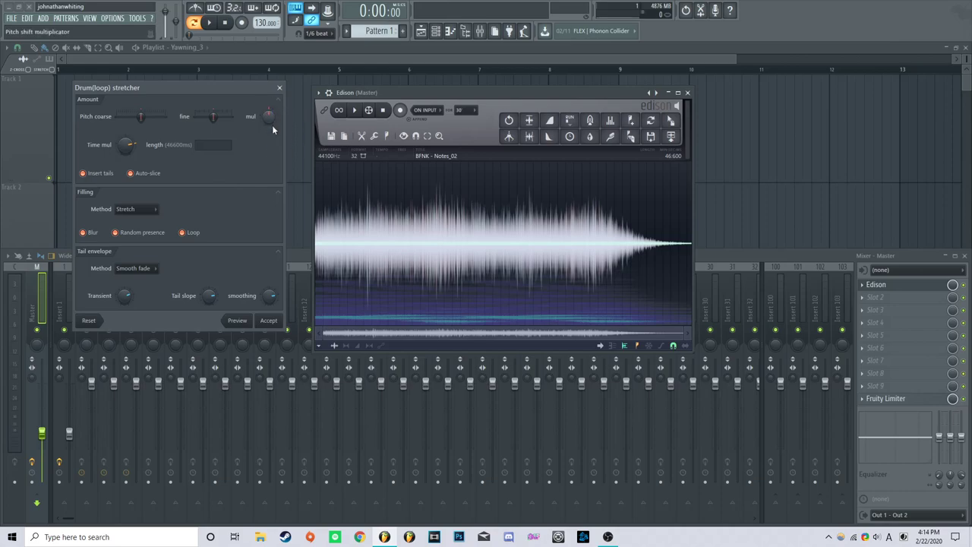
{"action": "mouse_move", "coordinate": [268, 116]}
{"action": "left_mouse_down"}
{"action": "mouse_move", "coordinate": [268, 101]}
{"action": "mouse_move", "coordinate": [270, 130]}
{"action": "left_mouse_up"}
{"action": "left_click_drag", "start_coordinate": [215, 117], "coordinate": [213, 117]}
{"action": "left_click_drag", "start_coordinate": [141, 117], "coordinate": [165, 118]}
{"action": "left_click_drag", "start_coordinate": [165, 118], "coordinate": [142, 116]}
{"action": "left_click_drag", "start_coordinate": [187, 87], "coordinate": [771, 94]}
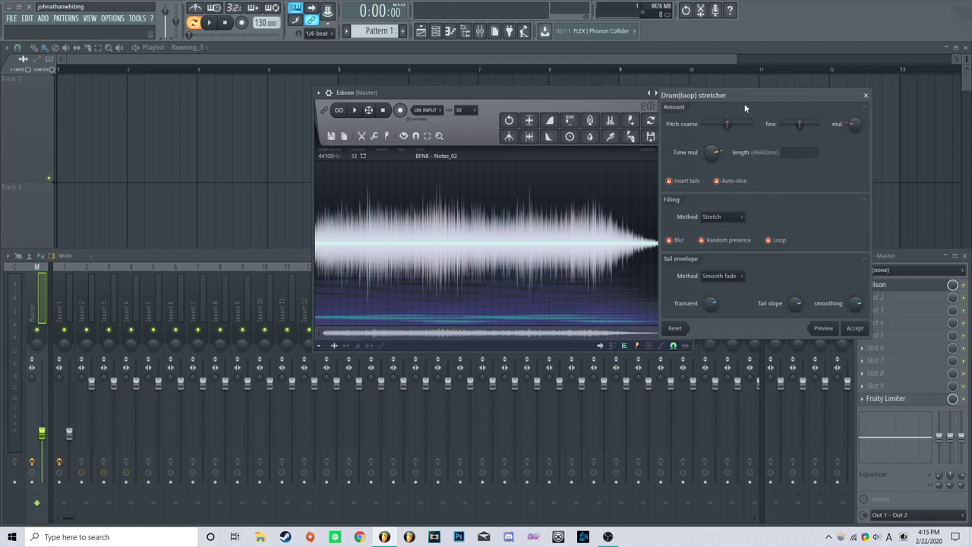
Preview and accept the drum-loop stretch, then zoom into the sliced waveform
{"action": "left_click", "coordinate": [823, 328]}
{"action": "left_click", "coordinate": [854, 328]}
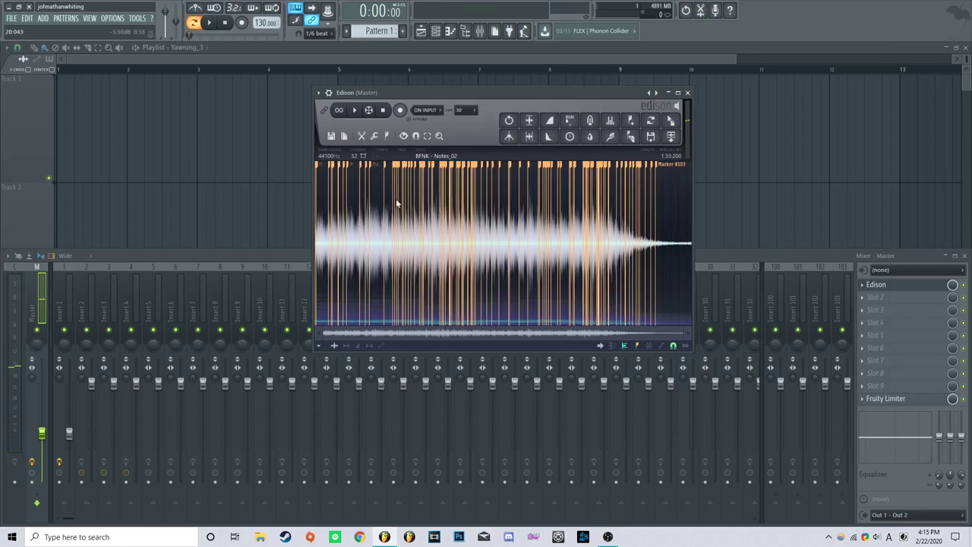
{"action": "scroll", "coordinate": [364, 205], "scroll_direction": "up", "scroll_amount": 5}
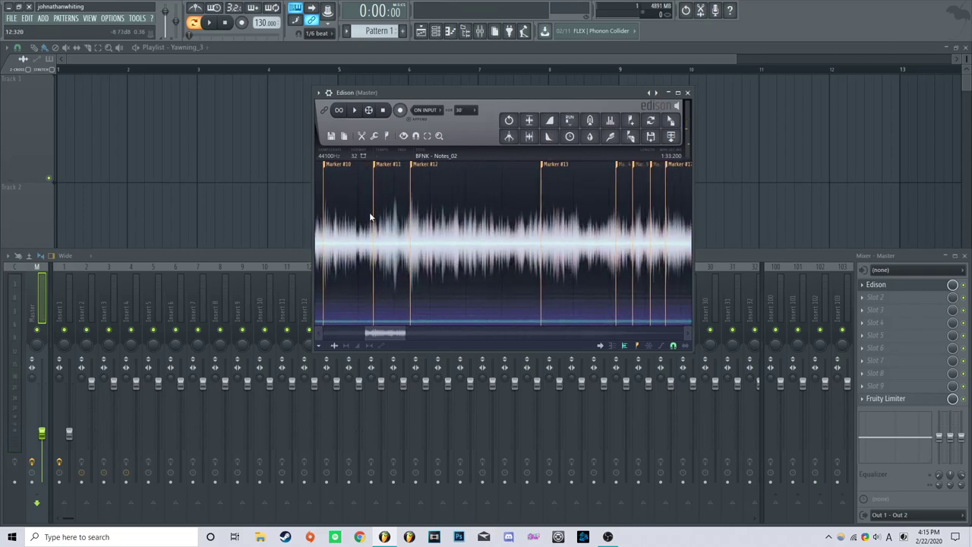
{"action": "left_click_drag", "start_coordinate": [373, 220], "coordinate": [318, 220]}
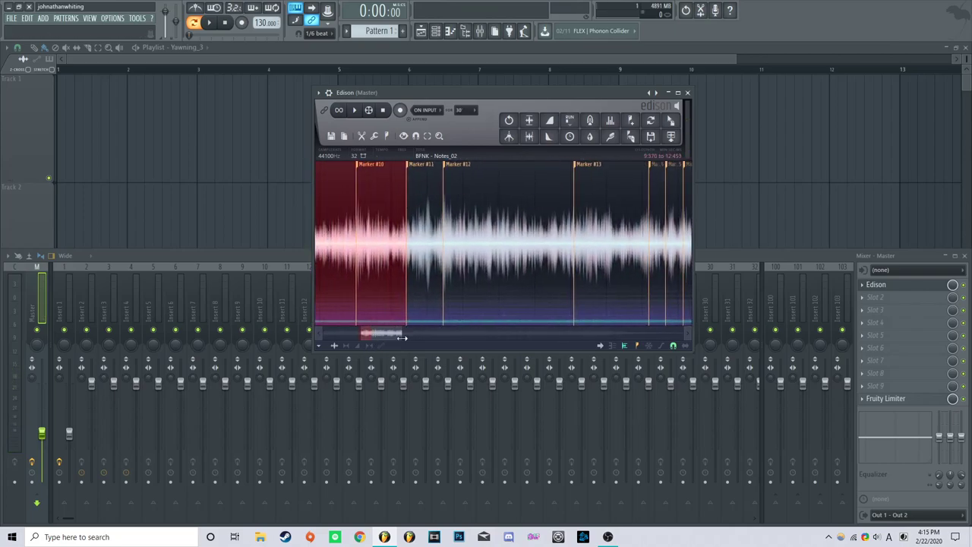
{"action": "left_click_drag", "start_coordinate": [400, 334], "coordinate": [370, 334]}
{"action": "scroll", "coordinate": [423, 183], "scroll_direction": "down", "scroll_amount": 3}
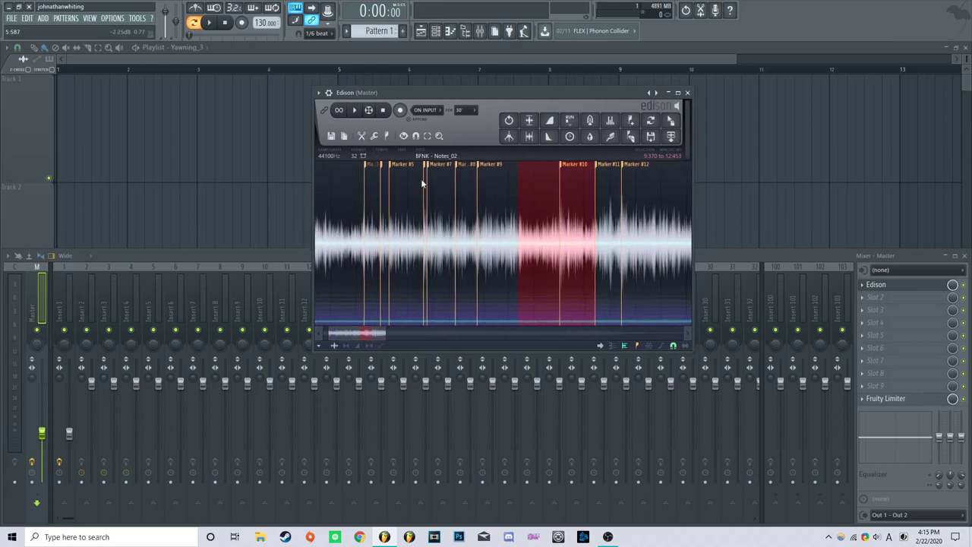
Clear the selection, set the play position, and play the sliced 1:33.200 sample
{"action": "left_click", "coordinate": [423, 182]}
{"action": "left_click", "coordinate": [461, 184]}
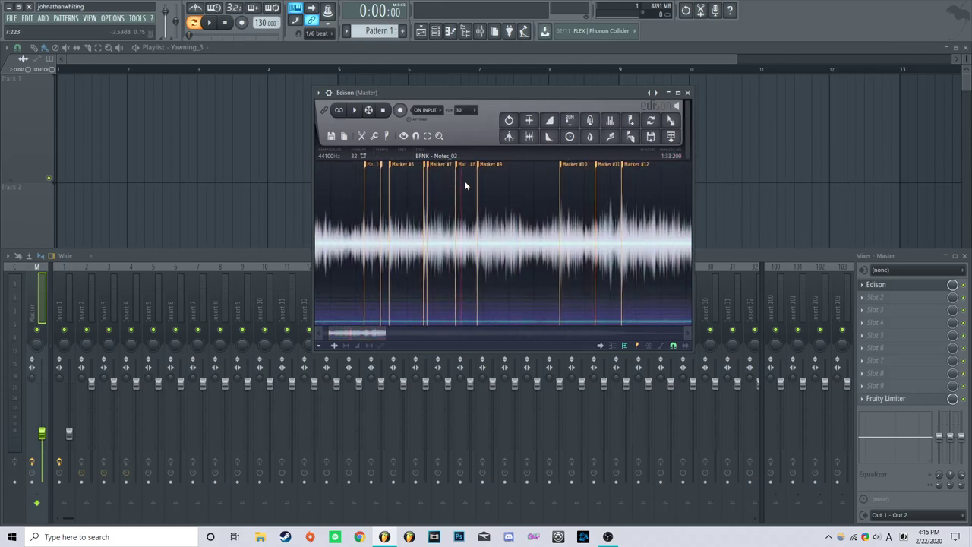
{"action": "left_click", "coordinate": [359, 176]}
{"action": "key", "text": "space"}
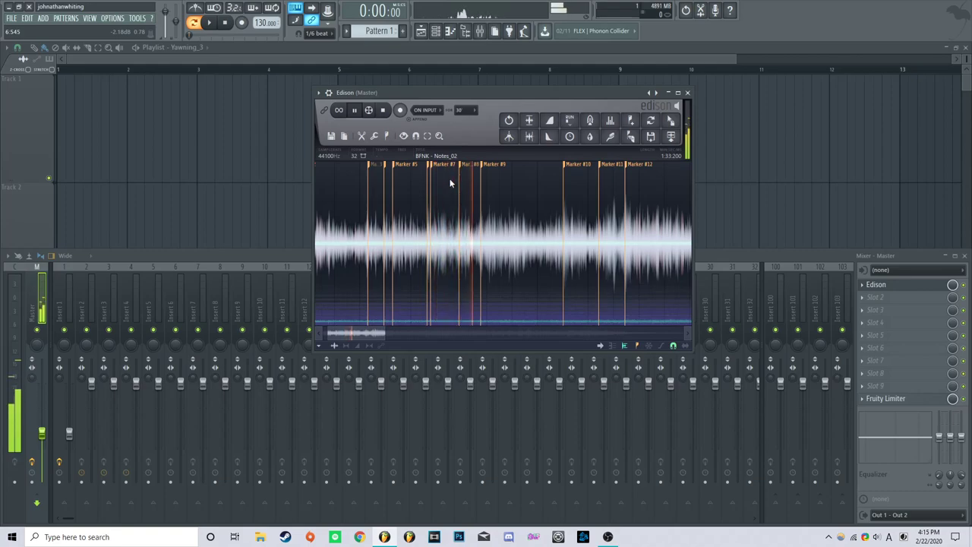
{"action": "scroll", "coordinate": [493, 224], "scroll_direction": "down", "scroll_amount": 2}
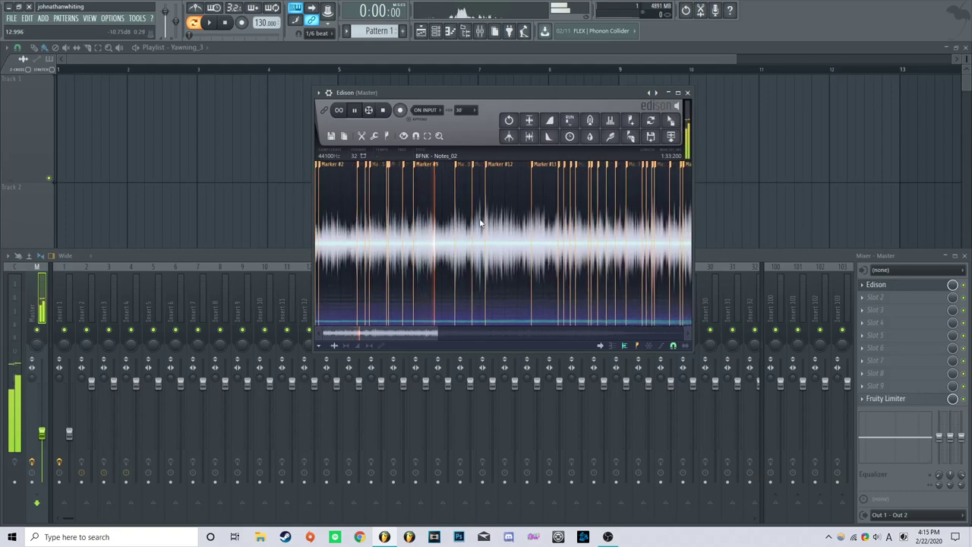
{"action": "scroll", "coordinate": [480, 224], "scroll_direction": "down", "scroll_amount": 4}
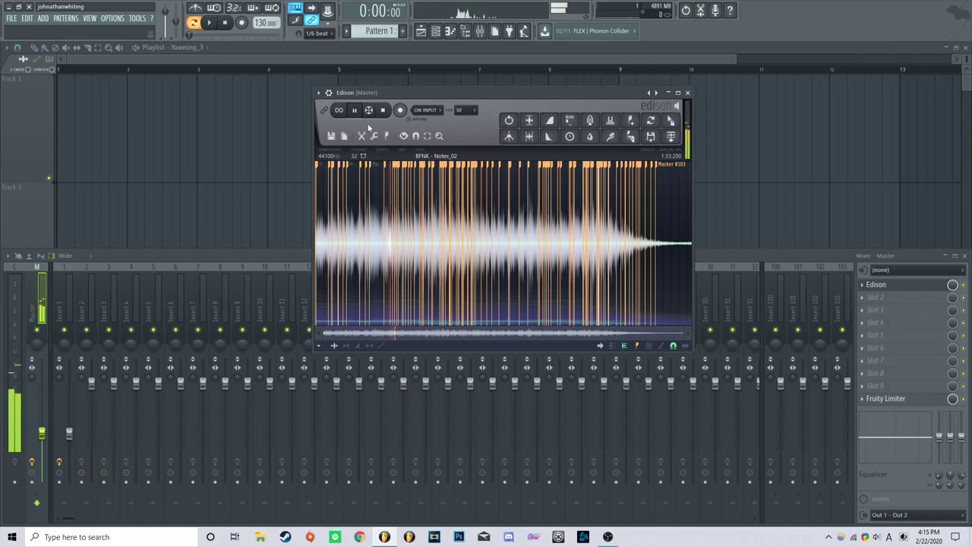
{"action": "key", "text": "space"}
{"action": "scroll", "coordinate": [376, 227], "scroll_direction": "up", "scroll_amount": 3}
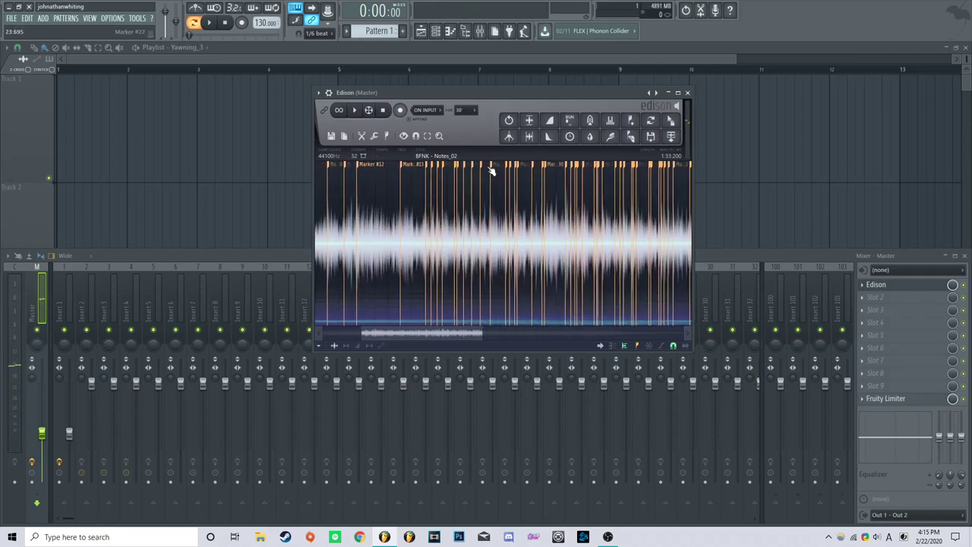
Apply Declick in and Declick out to all slice regions
{"action": "right_click", "coordinate": [385, 181]}
{"action": "mouse_move", "coordinate": [401, 225]}
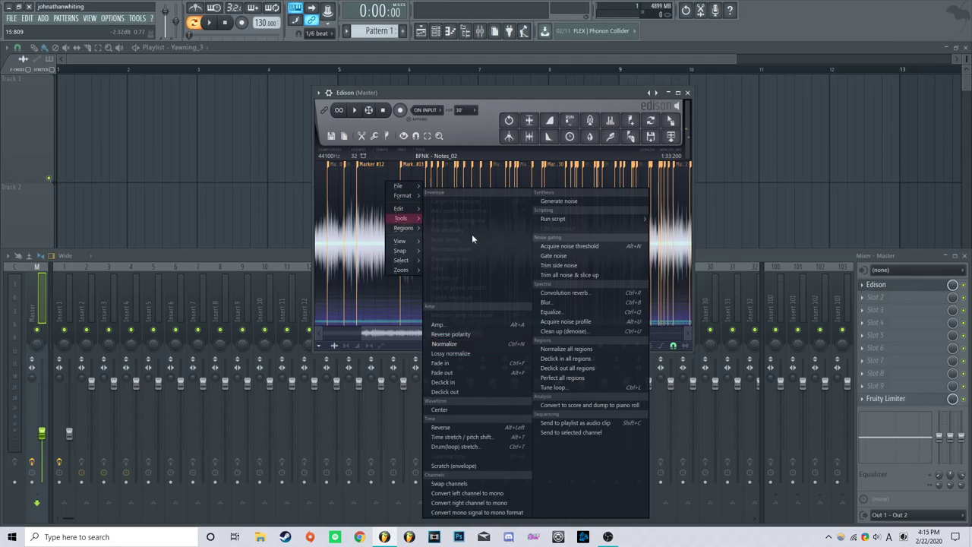
{"action": "left_click", "coordinate": [592, 359]}
{"action": "right_click", "coordinate": [398, 198]}
{"action": "mouse_move", "coordinate": [413, 234]}
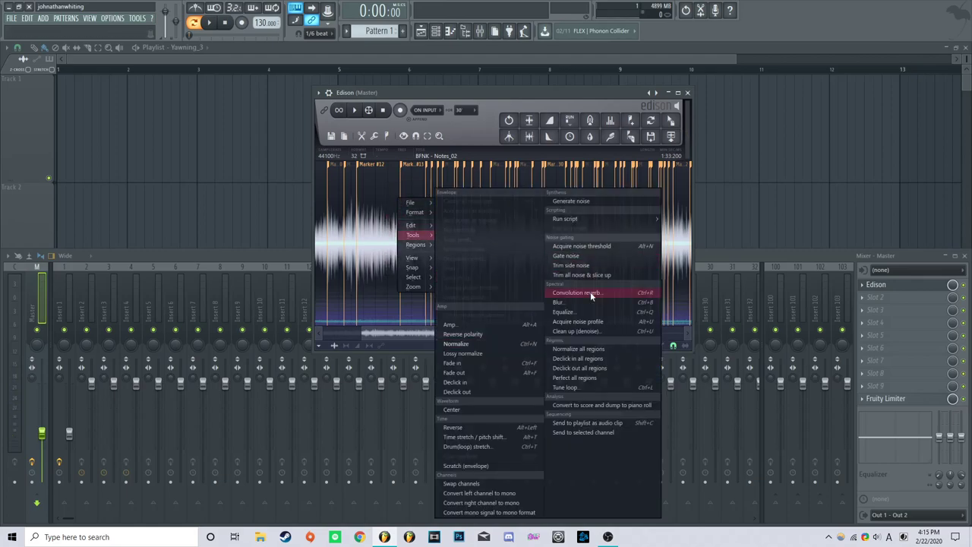
{"action": "left_click", "coordinate": [598, 368]}
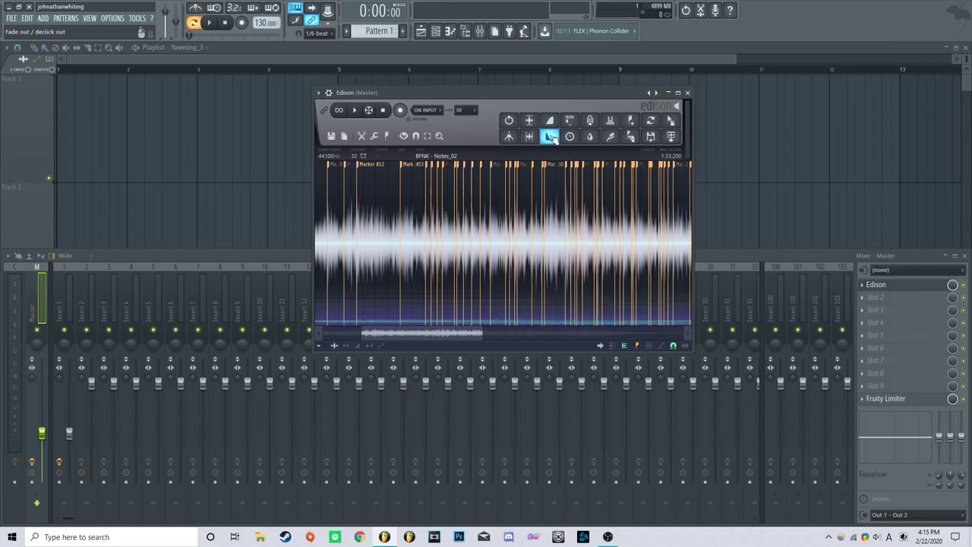
Fade out the sample's end and play the declicked result back
{"action": "left_click", "coordinate": [551, 136]}
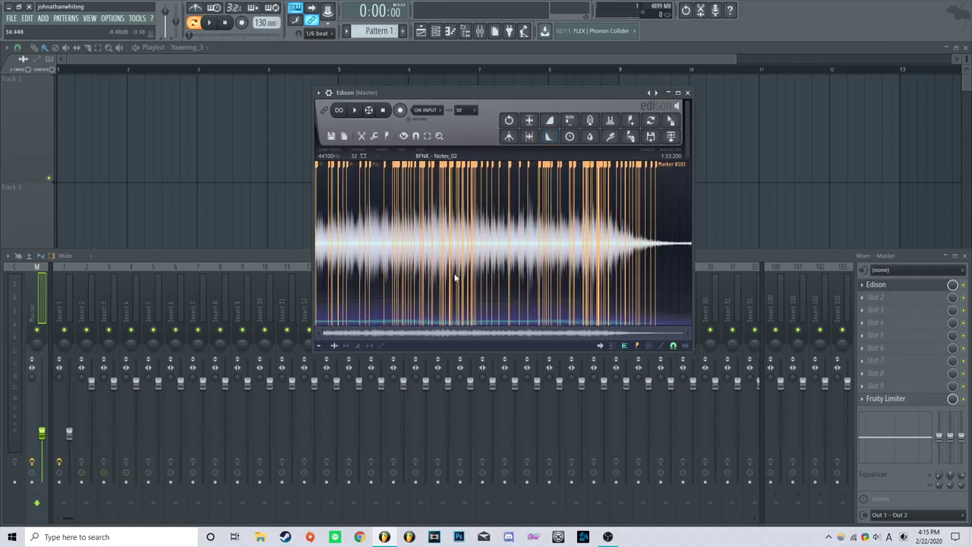
{"action": "key", "text": "space"}
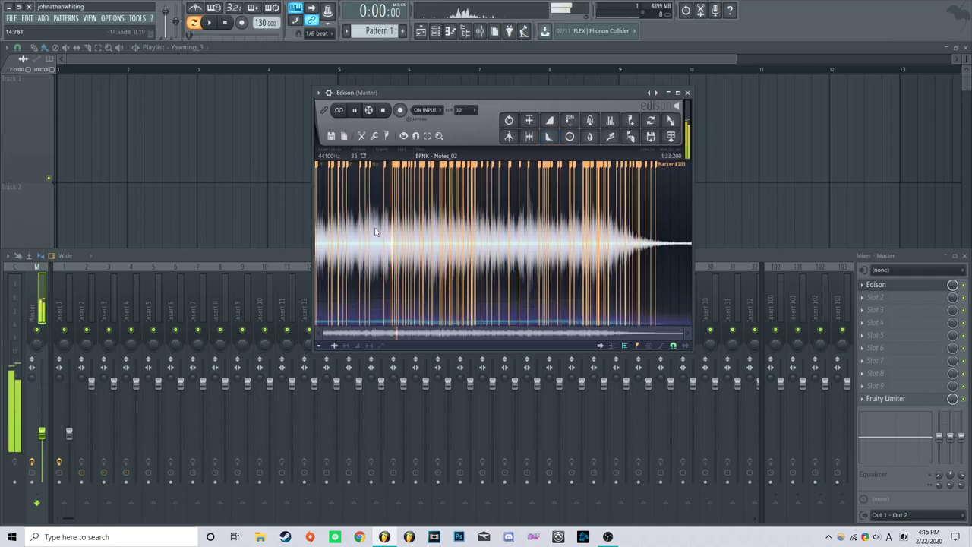
{"action": "scroll", "coordinate": [398, 236], "scroll_direction": "up", "scroll_amount": 5}
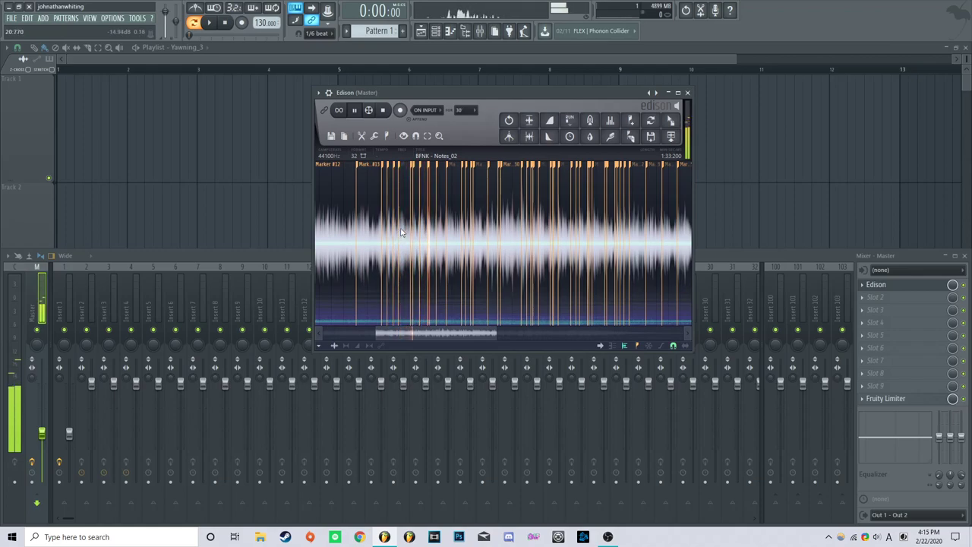
{"action": "left_click", "coordinate": [384, 112]}
{"action": "left_click_drag", "start_coordinate": [437, 334], "coordinate": [381, 334]}
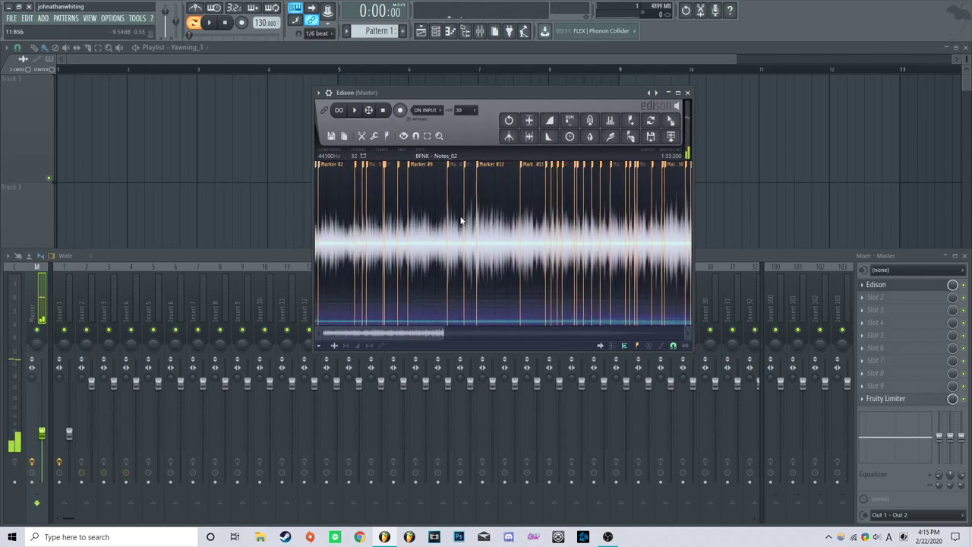
{"action": "left_click_drag", "start_coordinate": [445, 334], "coordinate": [683, 334]}
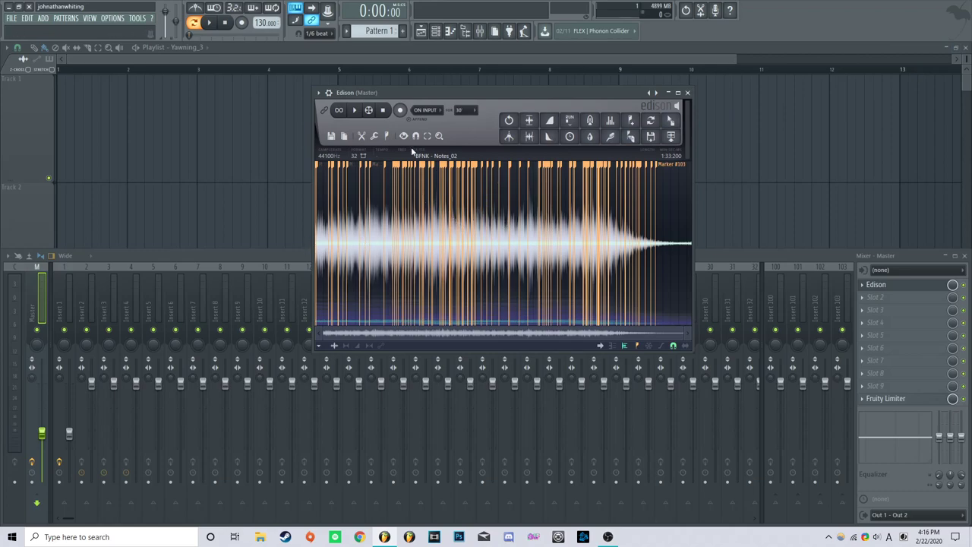
Start a new Edison sample and load BFNK - Notes_02 from the Browser
{"action": "left_click", "coordinate": [332, 136]}
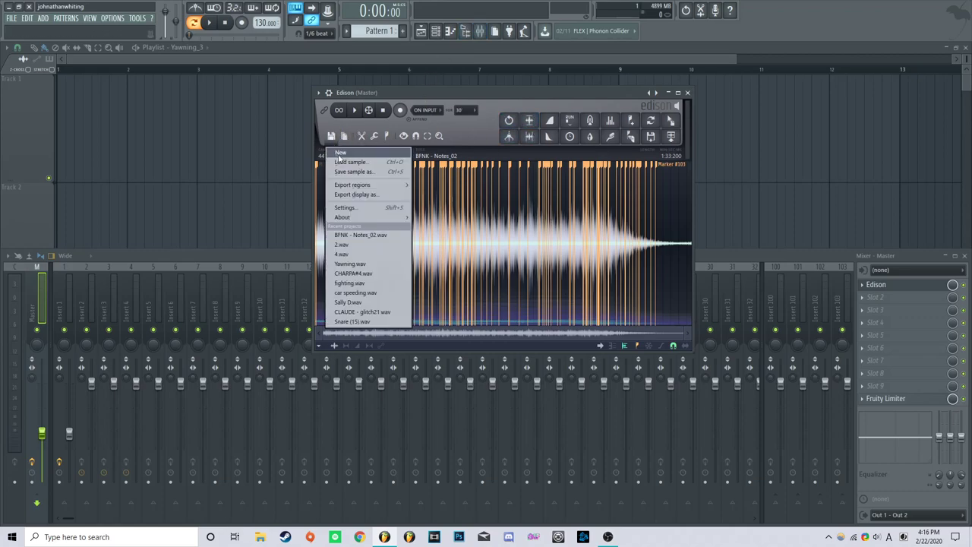
{"action": "left_click", "coordinate": [341, 152]}
{"action": "left_click", "coordinate": [466, 30]}
{"action": "left_click", "coordinate": [72, 304]}
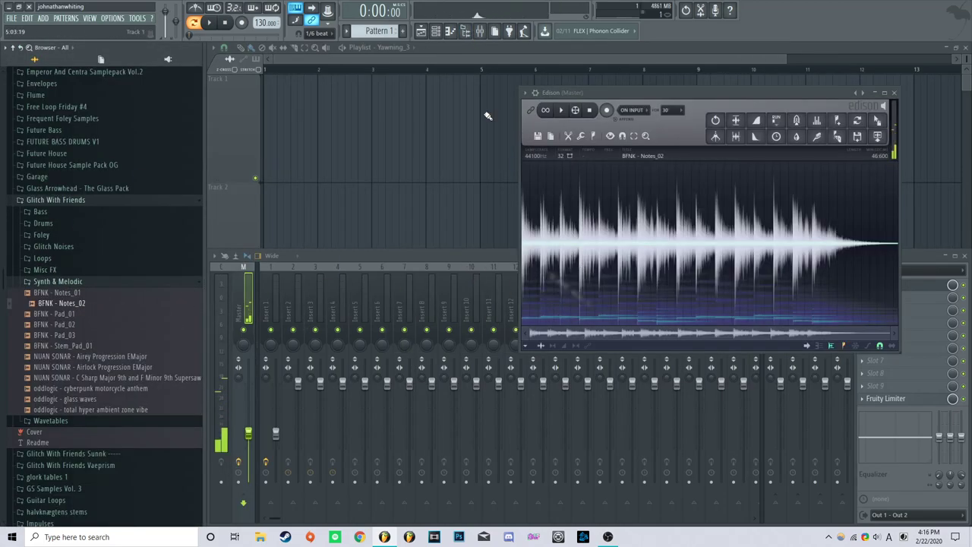
{"action": "left_click", "coordinate": [465, 30]}
Blur the reloaded 46600 ms sample into a continuous wash
{"action": "right_click", "coordinate": [498, 190]}
{"action": "mouse_move", "coordinate": [517, 223]}
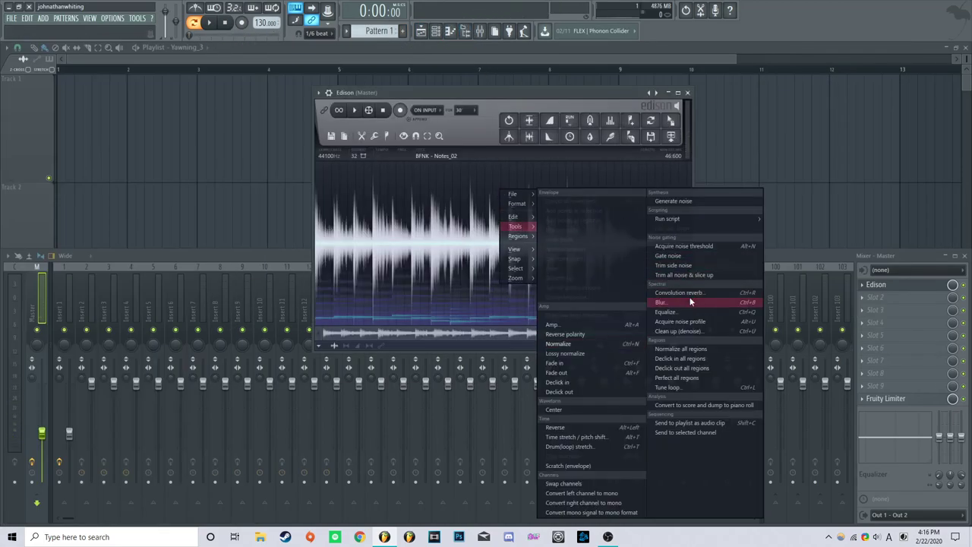
{"action": "left_click", "coordinate": [661, 303]}
{"action": "left_click", "coordinate": [889, 232]}
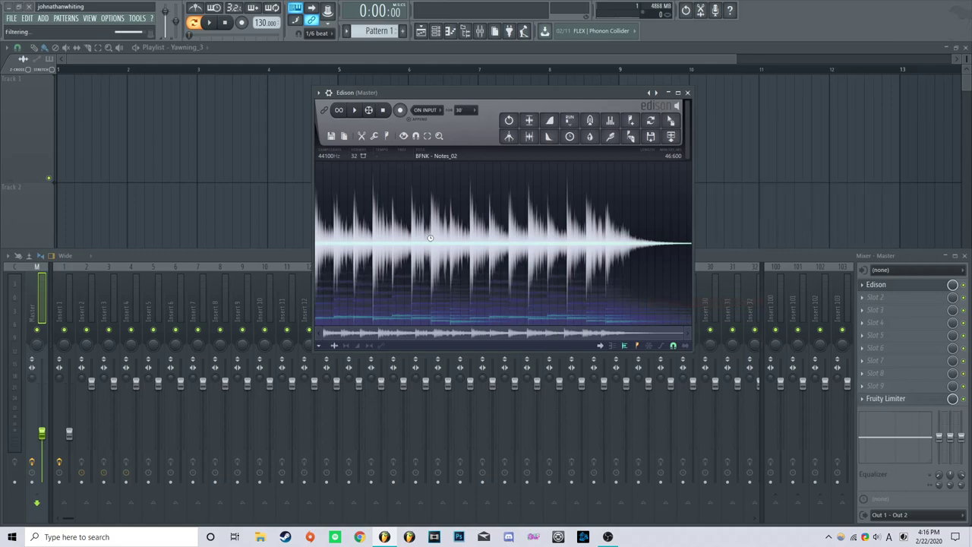
{"action": "right_click", "coordinate": [424, 198]}
{"action": "left_click", "coordinate": [485, 200]}
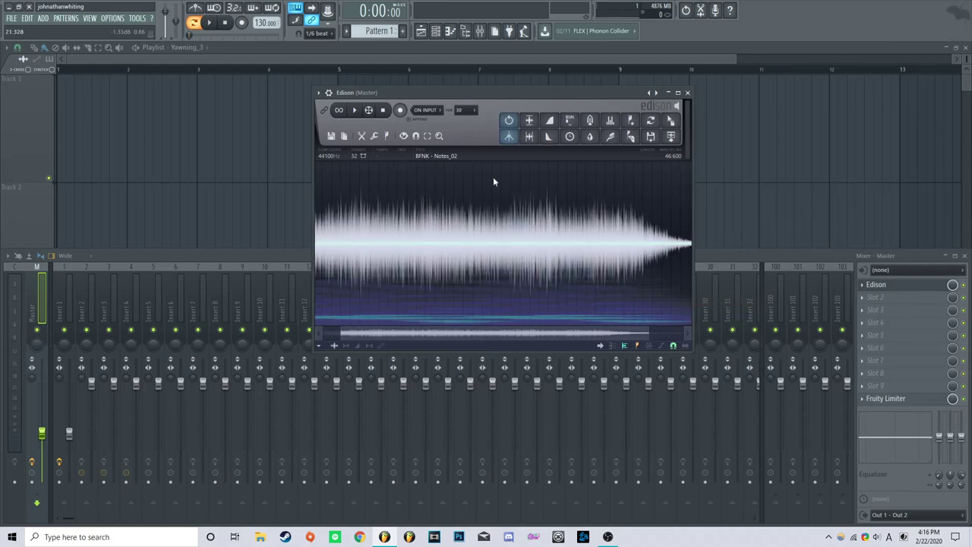
Drum(loop)-stretch the sample to about 208% with Echo grains filling and Auto-slice off
{"action": "right_click", "coordinate": [465, 239]}
{"action": "mouse_move", "coordinate": [503, 279]}
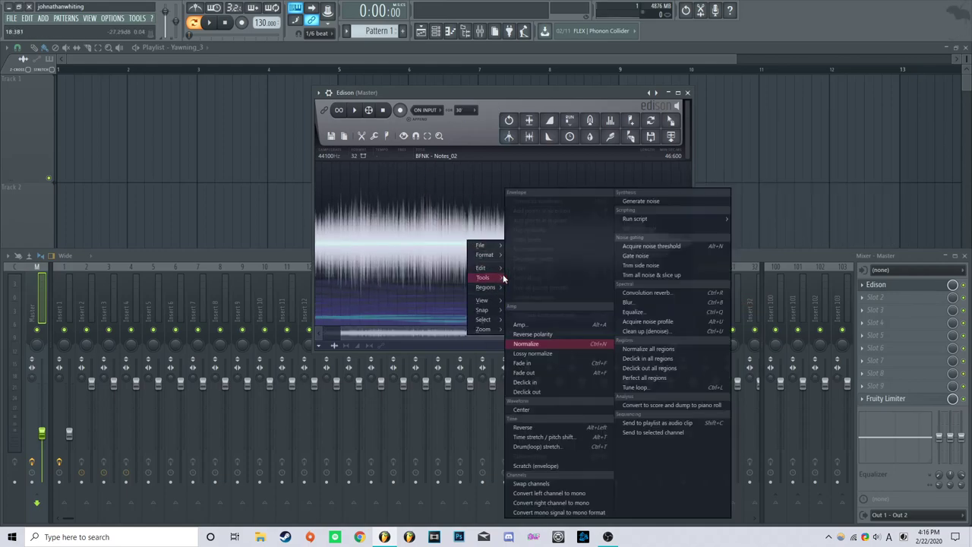
{"action": "left_click", "coordinate": [570, 446]}
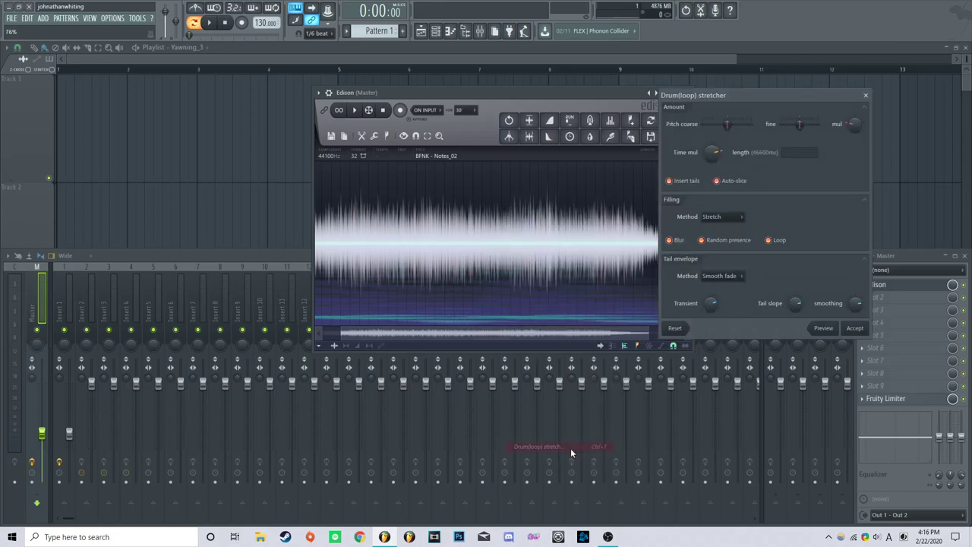
{"action": "left_click", "coordinate": [716, 180]}
{"action": "left_click", "coordinate": [721, 216]}
{"action": "left_click", "coordinate": [725, 231]}
{"action": "left_click_drag", "start_coordinate": [712, 154], "coordinate": [711, 171]}
{"action": "left_click", "coordinate": [854, 328]}
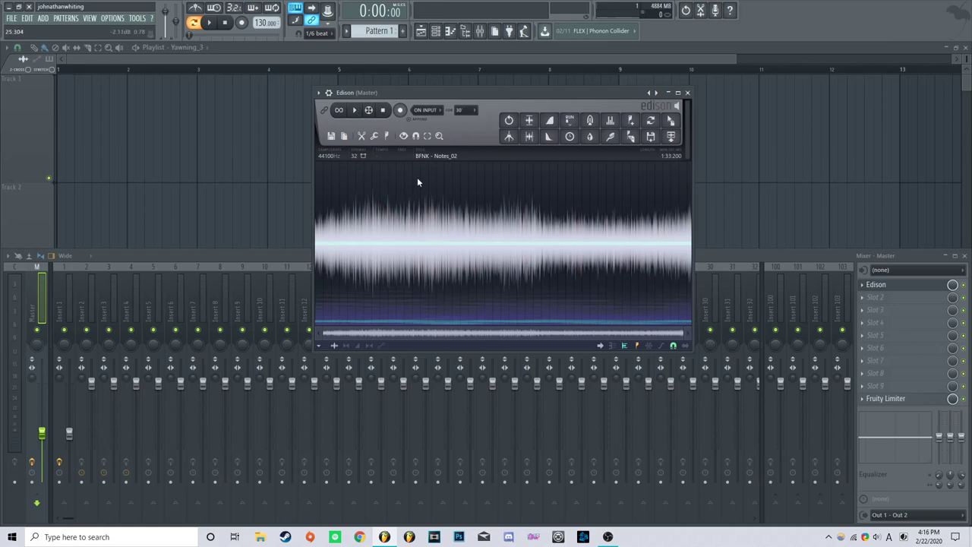
Play back the 1:33.200 stretched sample
{"action": "right_click", "coordinate": [431, 195]}
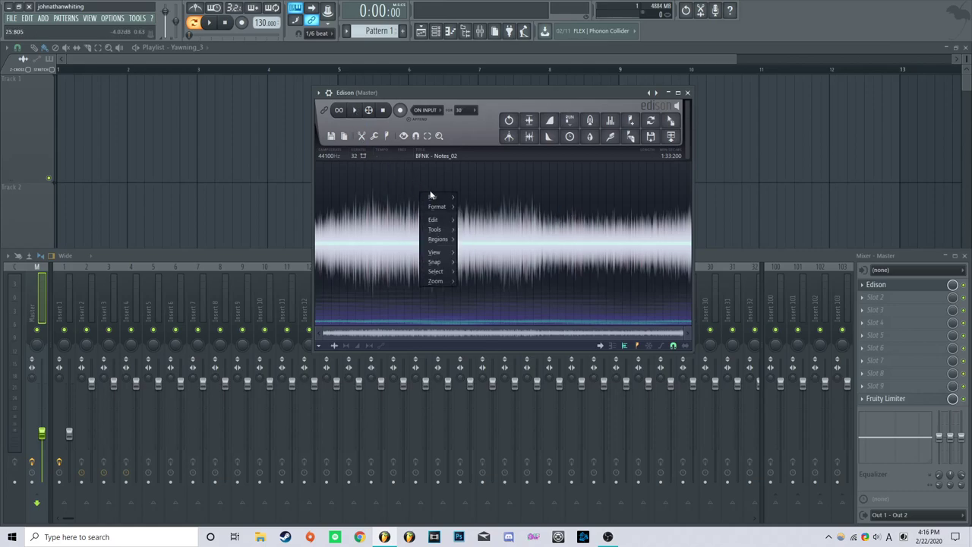
{"action": "mouse_move", "coordinate": [435, 219]}
{"action": "left_click", "coordinate": [501, 269]}
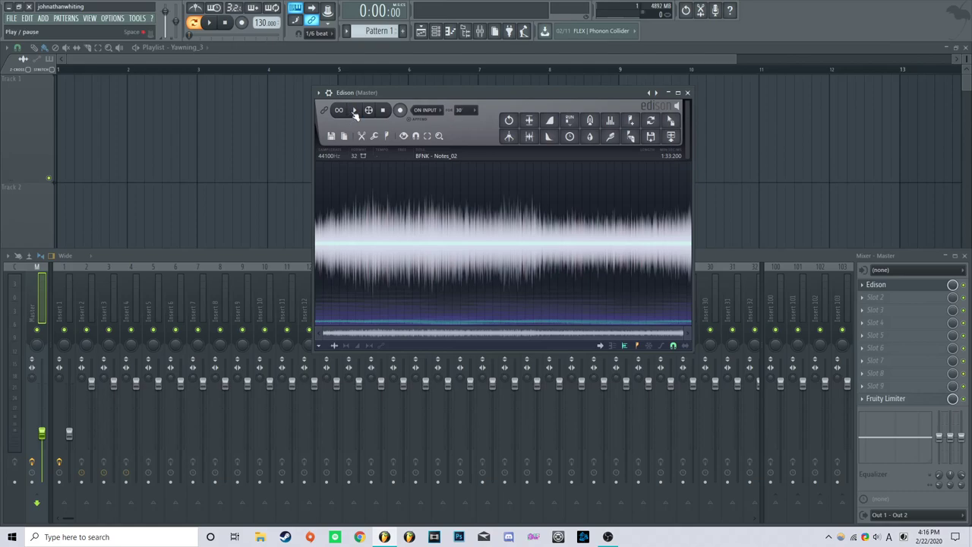
{"action": "left_click", "coordinate": [355, 112]}
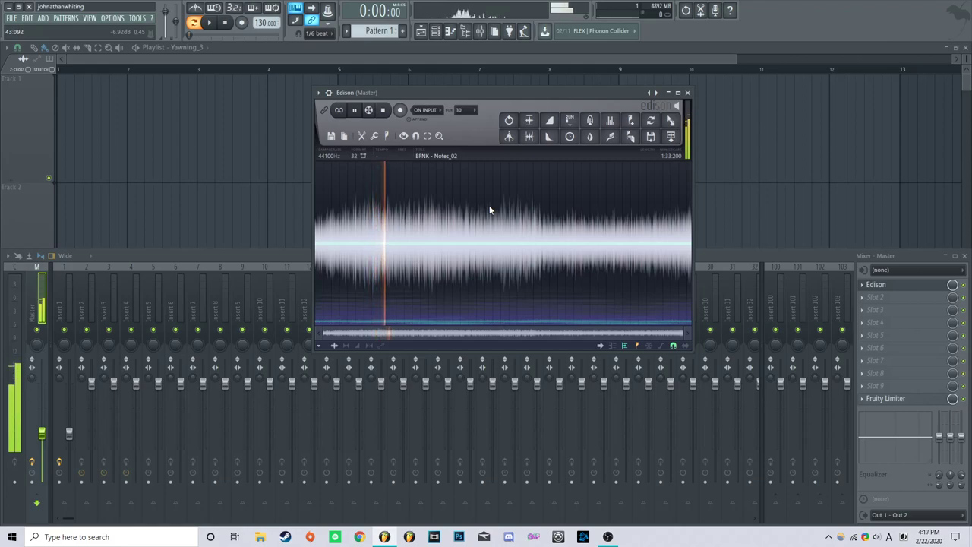
{"action": "left_click", "coordinate": [383, 111]}
Load the original BFNK - Notes_02 from the Browser into Edison
{"action": "key", "text": "alt+F8"}
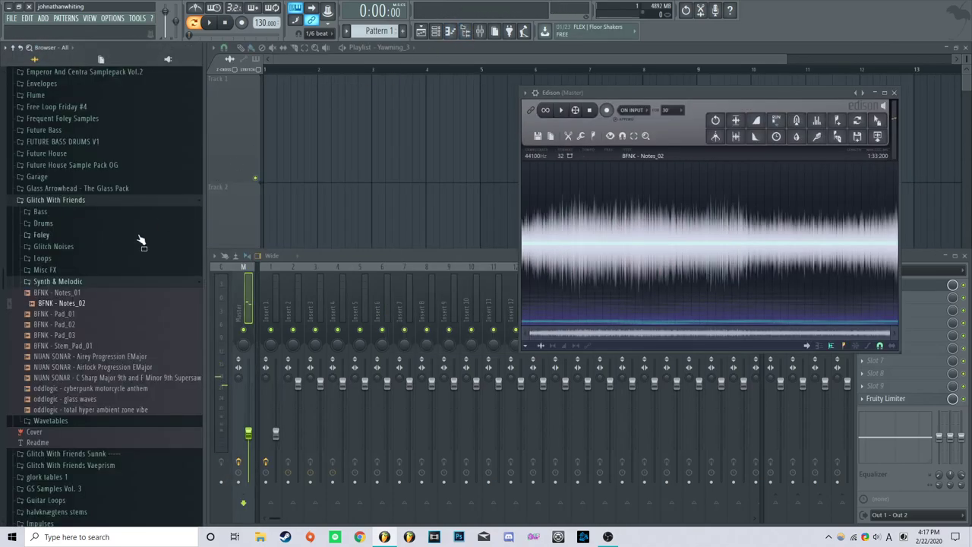
{"action": "left_click_drag", "start_coordinate": [99, 303], "coordinate": [683, 235]}
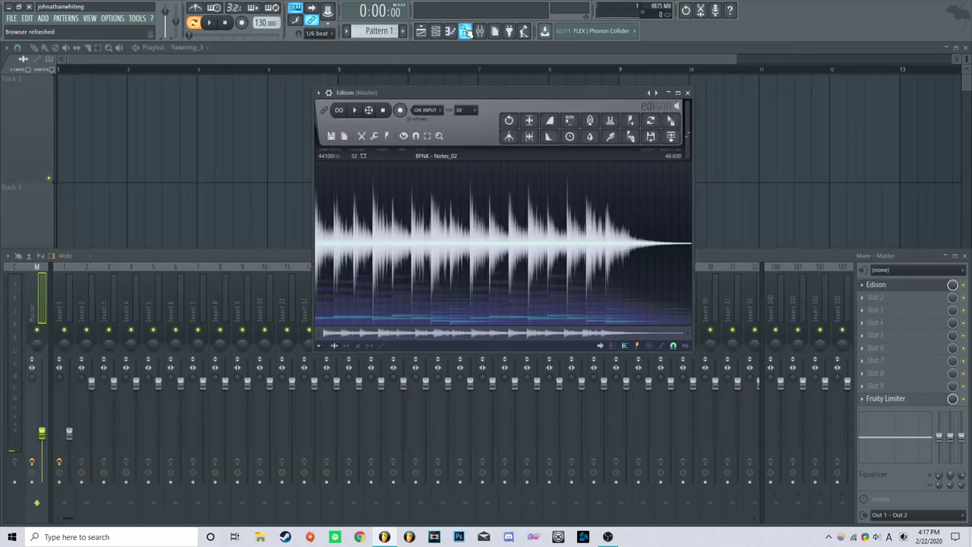
{"action": "left_click_drag", "start_coordinate": [446, 92], "coordinate": [358, 93]}
Drum(loop)-stretch it with Pogo filling and play it from mid-sample
{"action": "right_click", "coordinate": [348, 210]}
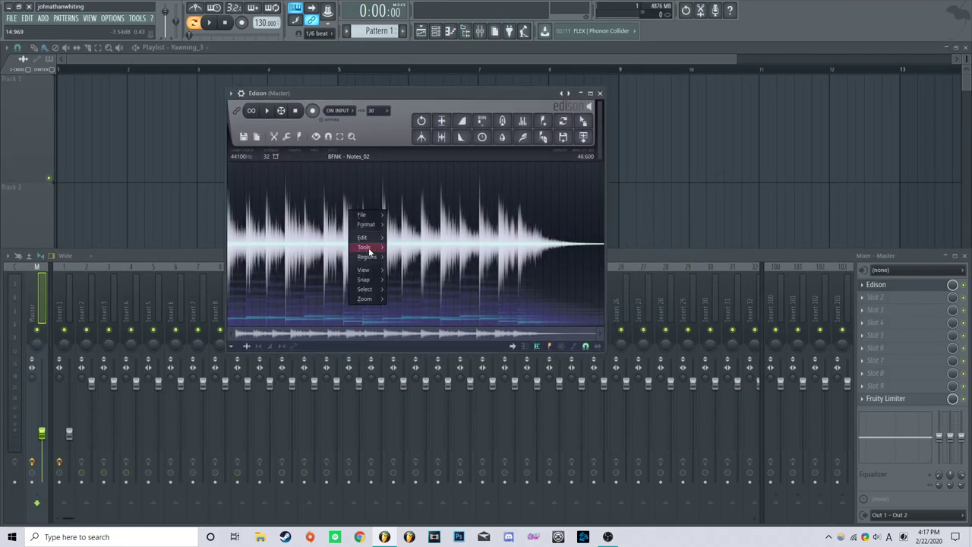
{"action": "mouse_move", "coordinate": [370, 251]}
{"action": "left_click", "coordinate": [437, 445]}
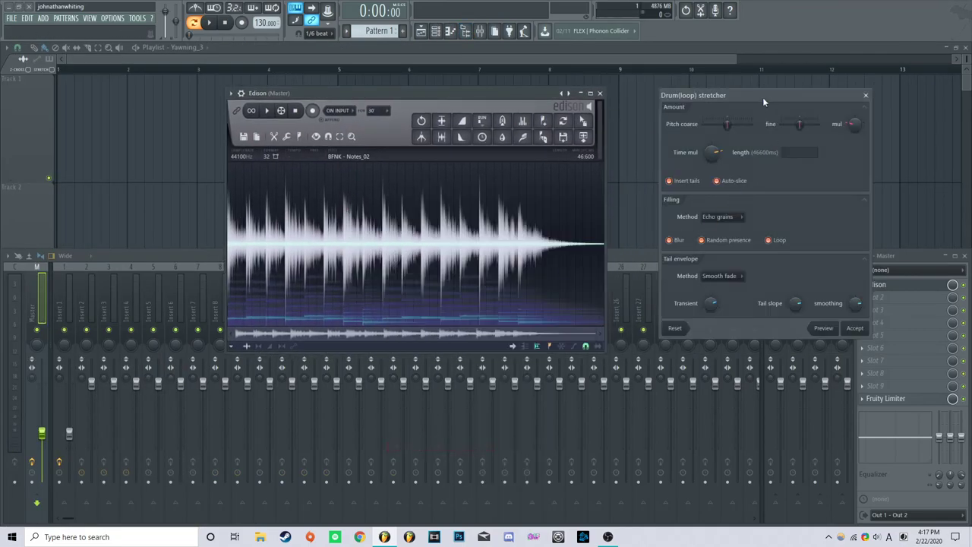
{"action": "left_click_drag", "start_coordinate": [761, 97], "coordinate": [648, 98]}
{"action": "left_click", "coordinate": [609, 218]}
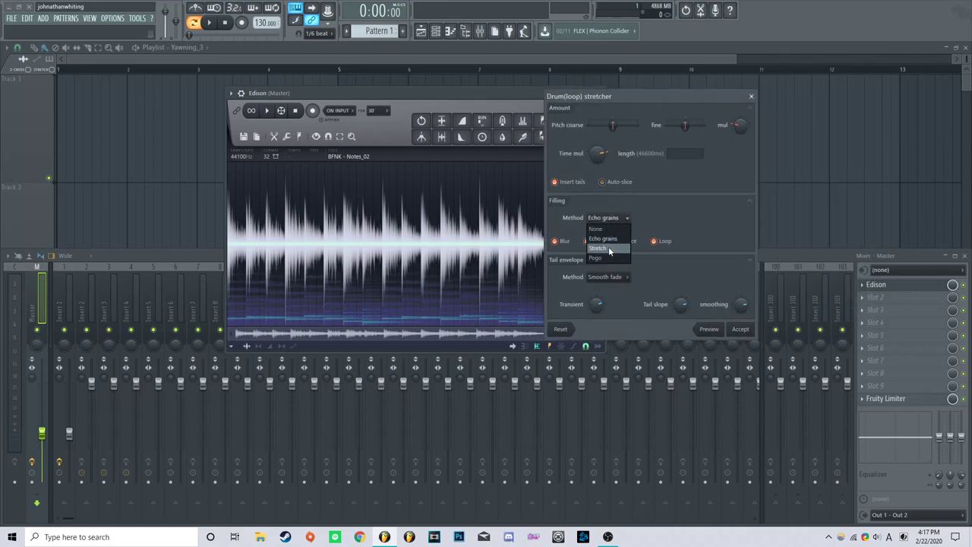
{"action": "left_click", "coordinate": [609, 245]}
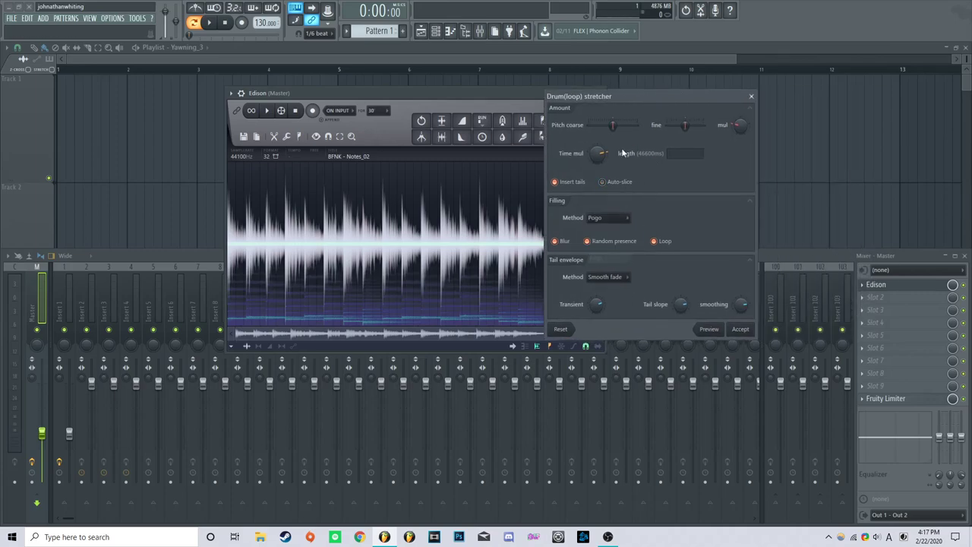
{"action": "left_click", "coordinate": [740, 330]}
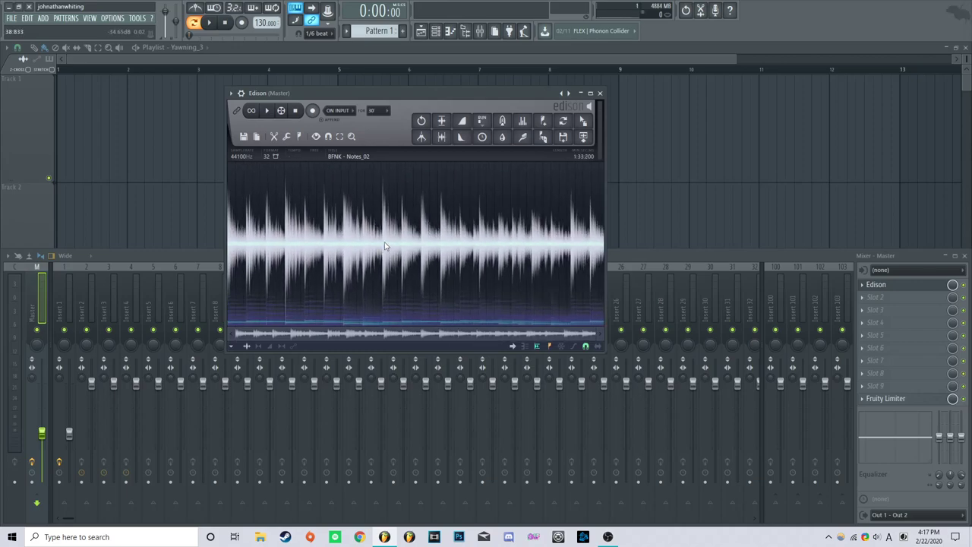
{"action": "left_click", "coordinate": [453, 232]}
{"action": "key", "text": "space"}
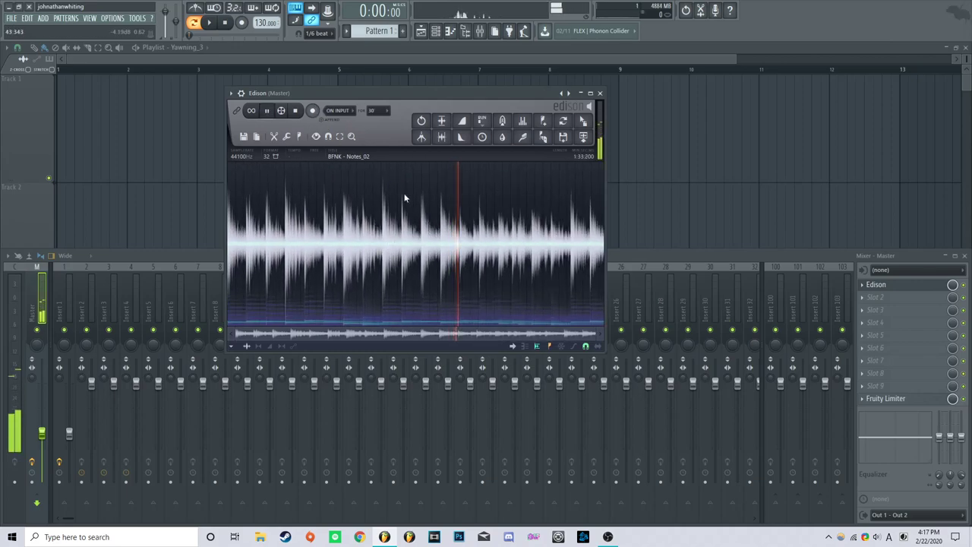
Apply a lighter blur with a reduced Amount
{"action": "right_click", "coordinate": [378, 190]}
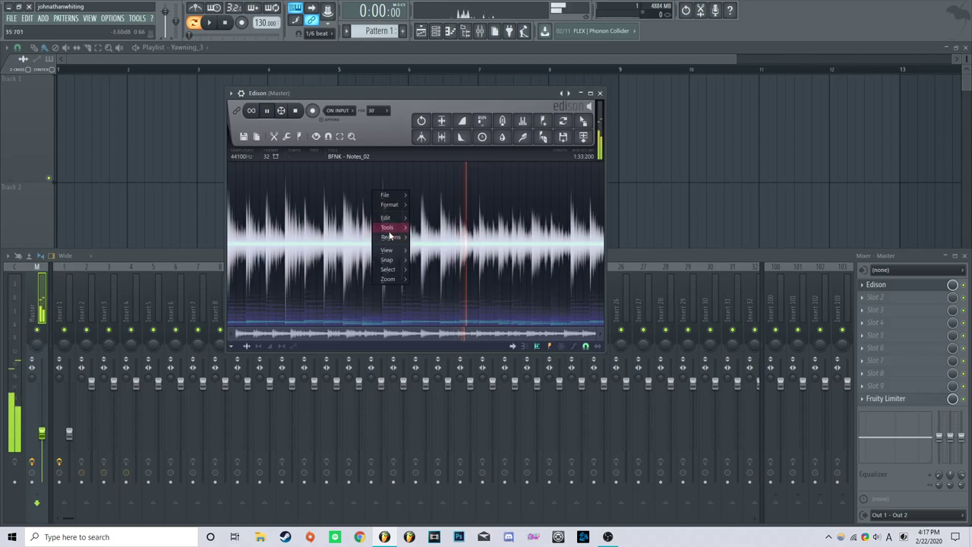
{"action": "mouse_move", "coordinate": [391, 227]}
{"action": "left_click", "coordinate": [534, 302]}
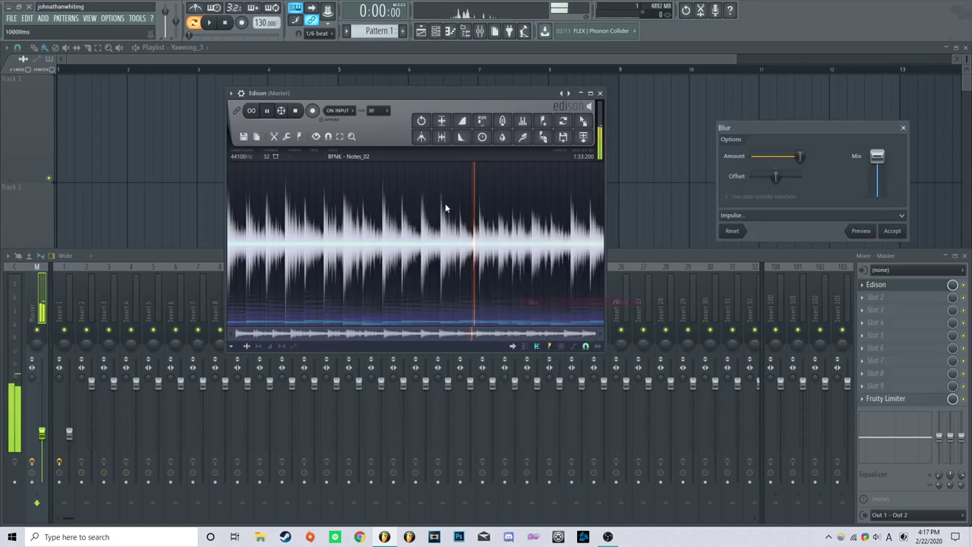
{"action": "left_click_drag", "start_coordinate": [803, 161], "coordinate": [769, 159]}
{"action": "left_click", "coordinate": [893, 231]}
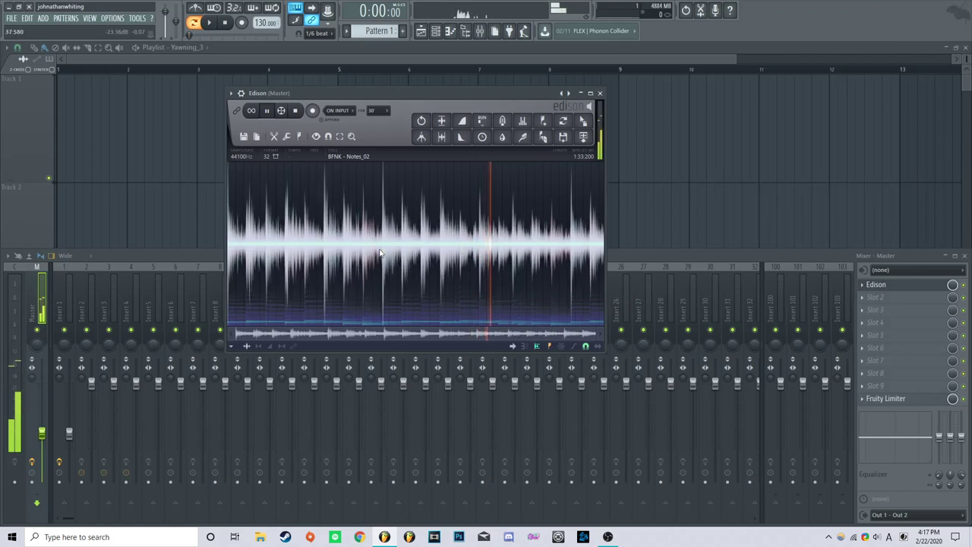
Apply a second blur pass, then open and cancel the Drum(loop) stretcher
{"action": "right_click", "coordinate": [461, 189]}
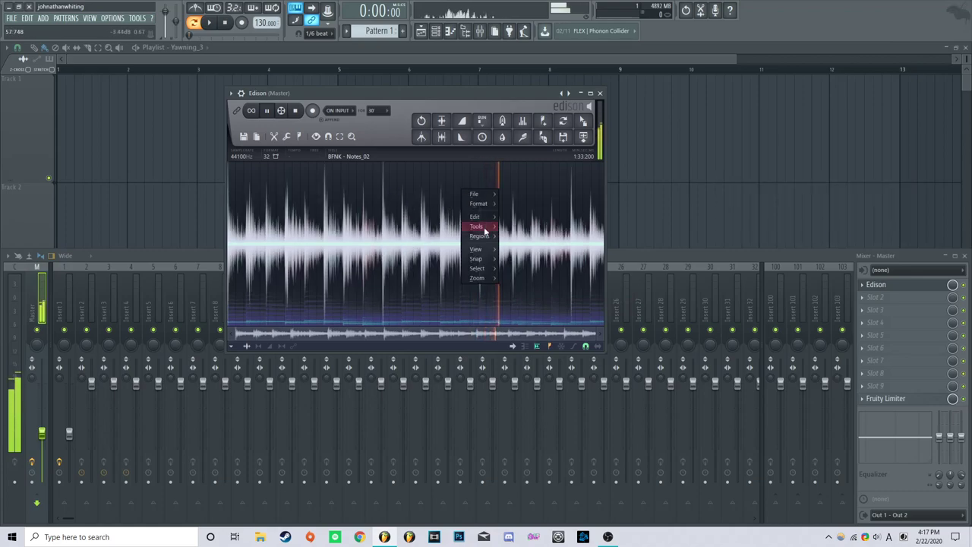
{"action": "mouse_move", "coordinate": [476, 226]}
{"action": "left_click", "coordinate": [652, 301]}
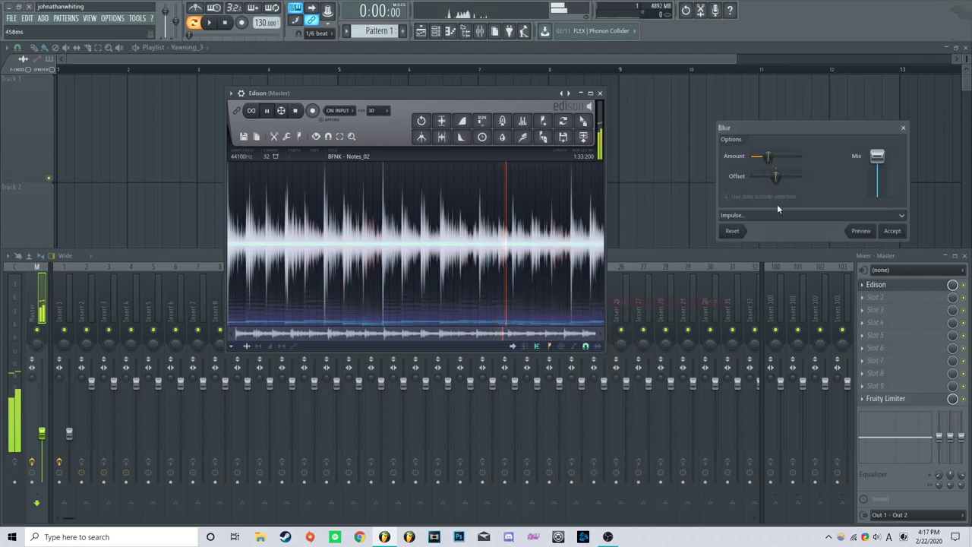
{"action": "left_click", "coordinate": [891, 230]}
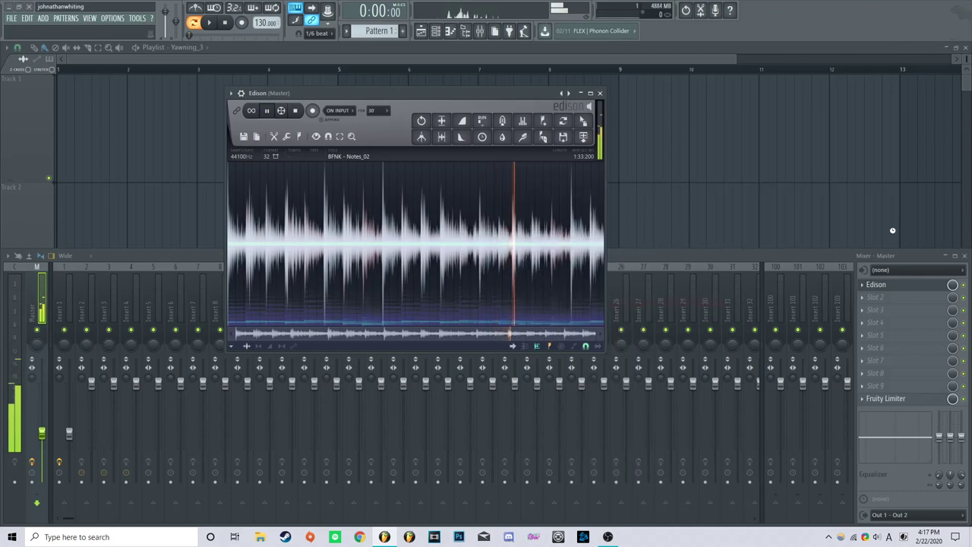
{"action": "right_click", "coordinate": [370, 200]}
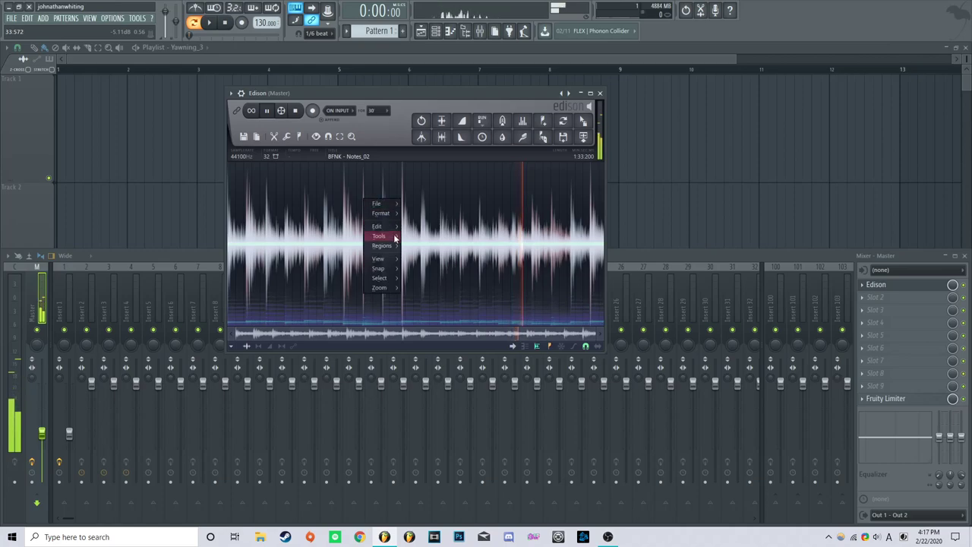
{"action": "mouse_move", "coordinate": [379, 235]}
{"action": "left_click", "coordinate": [460, 448]}
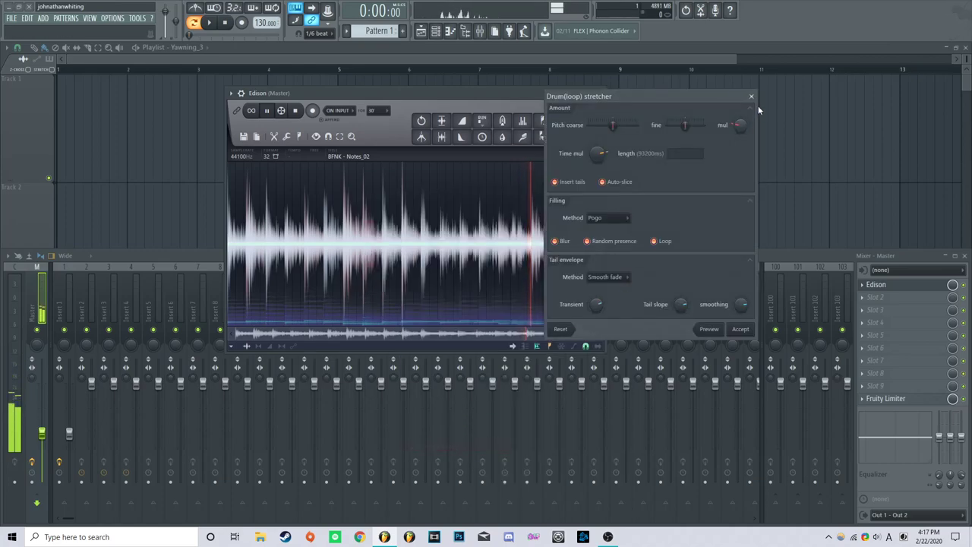
{"action": "key", "text": "Escape"}
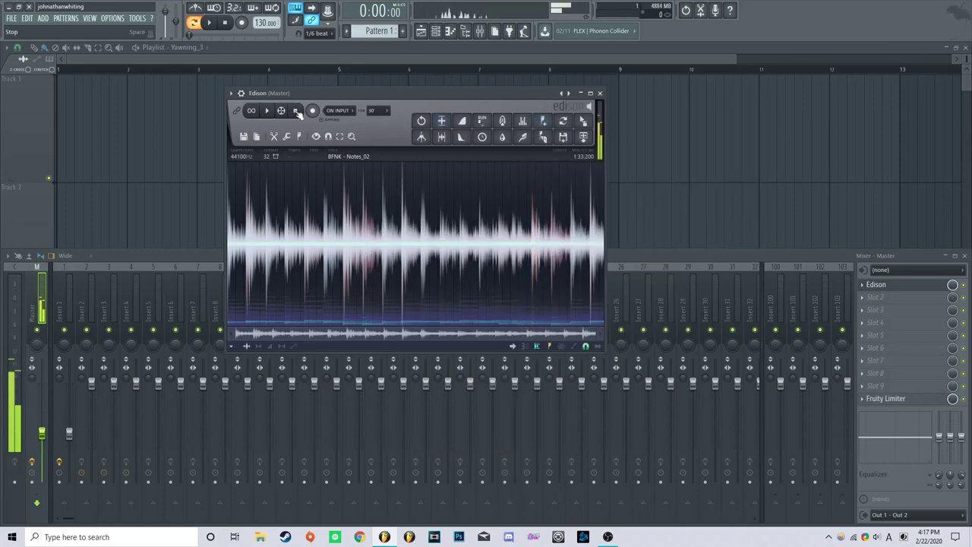
Stop playback and apply a drum-loop stretch with Echo grains filling
{"action": "key", "text": "space"}
{"action": "right_click", "coordinate": [322, 195]}
{"action": "mouse_move", "coordinate": [334, 235]}
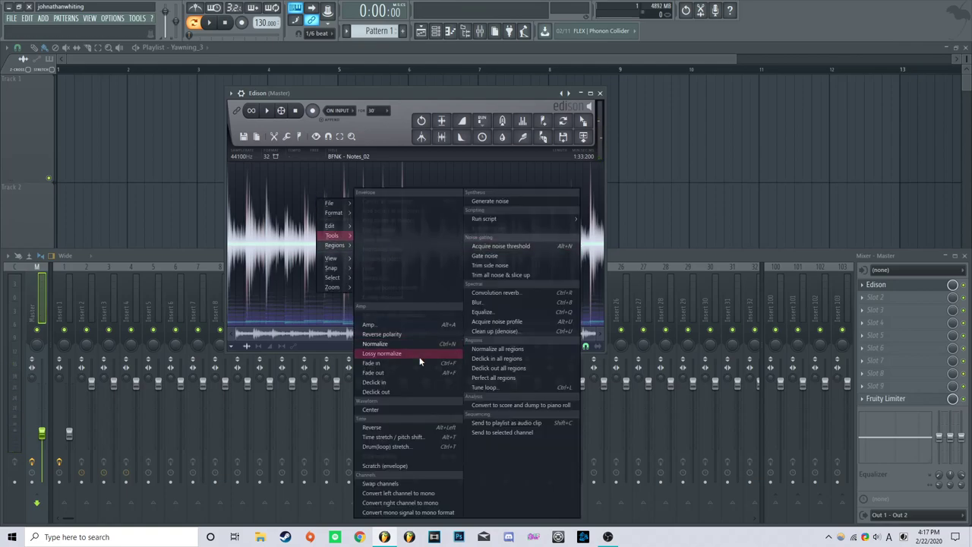
{"action": "left_click", "coordinate": [422, 447]}
{"action": "left_click_drag", "start_coordinate": [642, 100], "coordinate": [533, 92]}
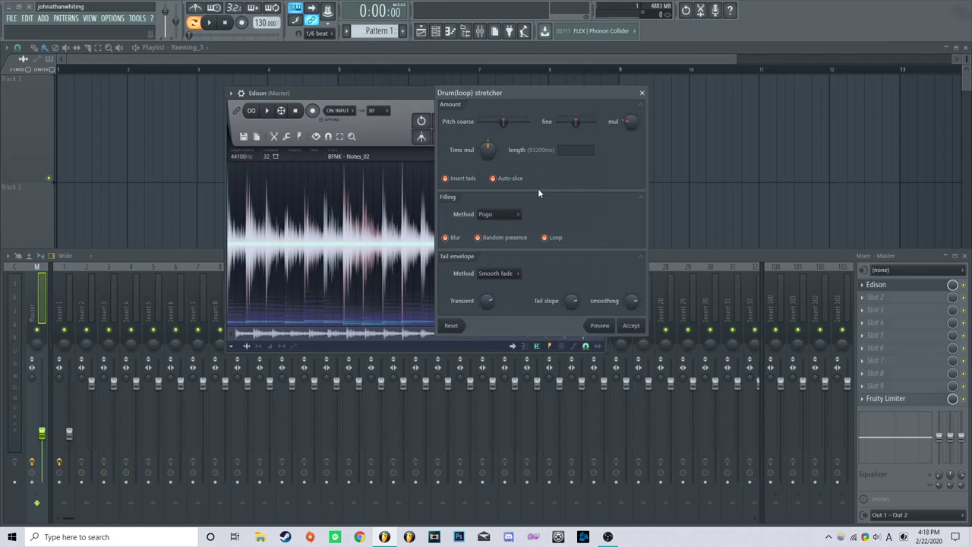
{"action": "left_click", "coordinate": [497, 214]}
{"action": "left_click", "coordinate": [499, 245]}
{"action": "left_click", "coordinate": [501, 214]}
{"action": "left_click", "coordinate": [498, 236]}
{"action": "left_click", "coordinate": [630, 326]}
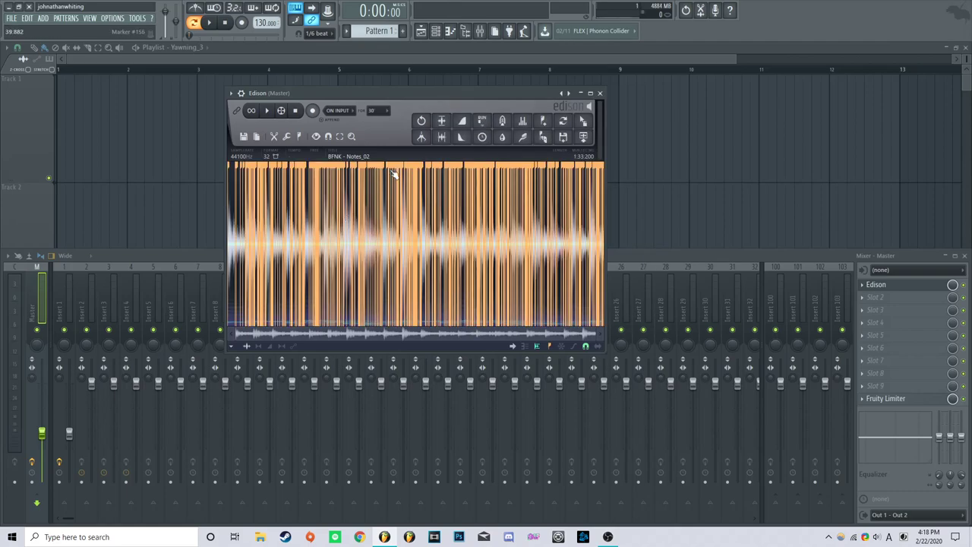
Clear the slice selection and apply another drum-loop stretch
{"action": "left_click", "coordinate": [393, 174]}
{"action": "right_click", "coordinate": [386, 211]}
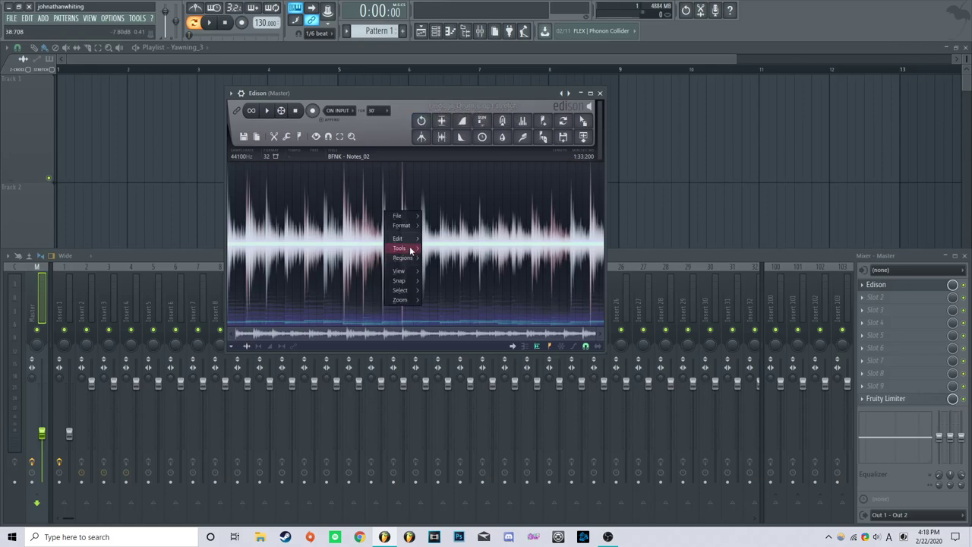
{"action": "mouse_move", "coordinate": [411, 250]}
{"action": "left_click", "coordinate": [459, 444]}
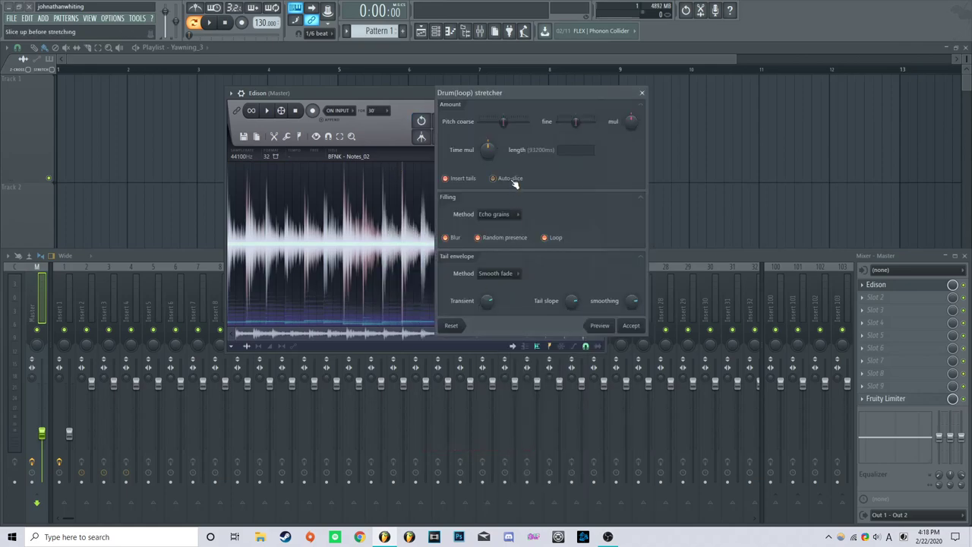
{"action": "left_click", "coordinate": [629, 326]}
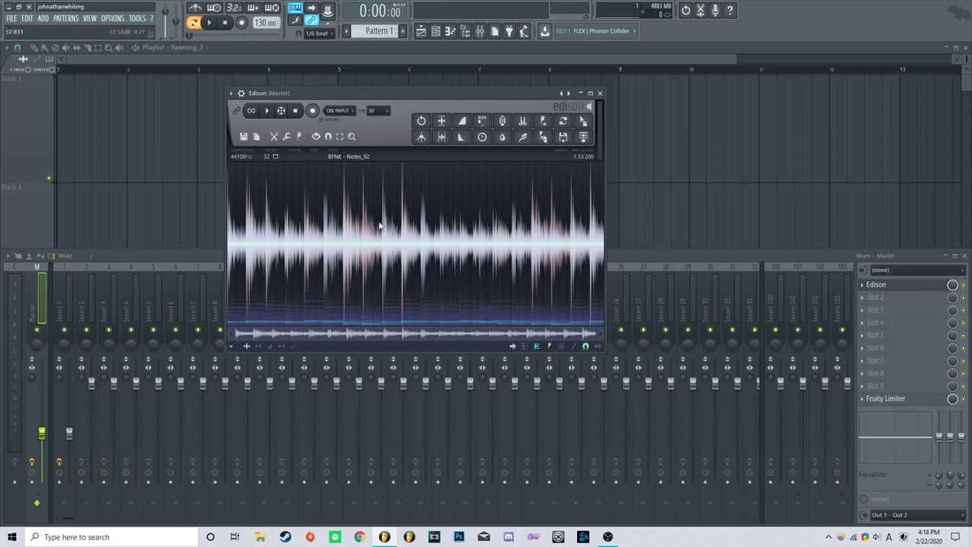
Re-stretch the sample with Pogo filling, keeping it 1:33.200 long
{"action": "right_click", "coordinate": [380, 224]}
{"action": "mouse_move", "coordinate": [396, 257]}
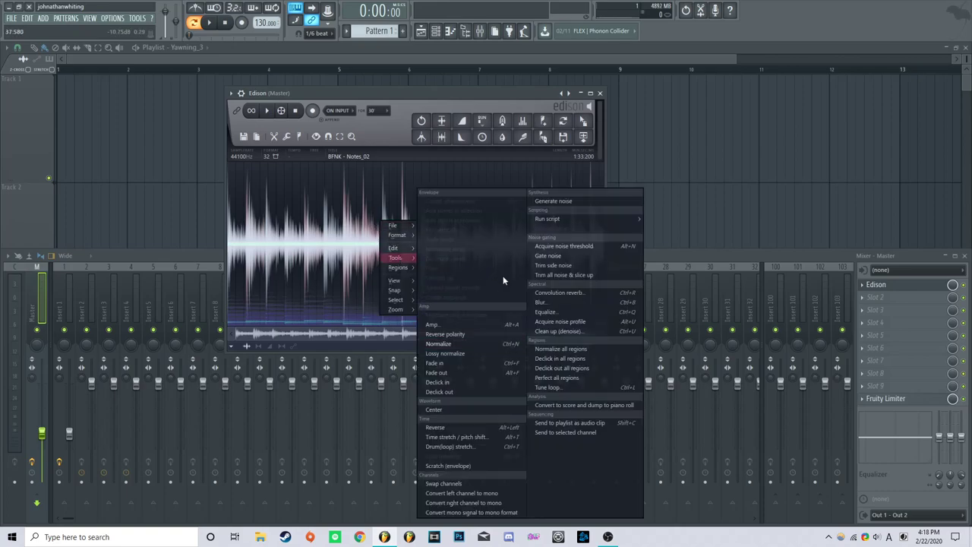
{"action": "left_click", "coordinate": [483, 448]}
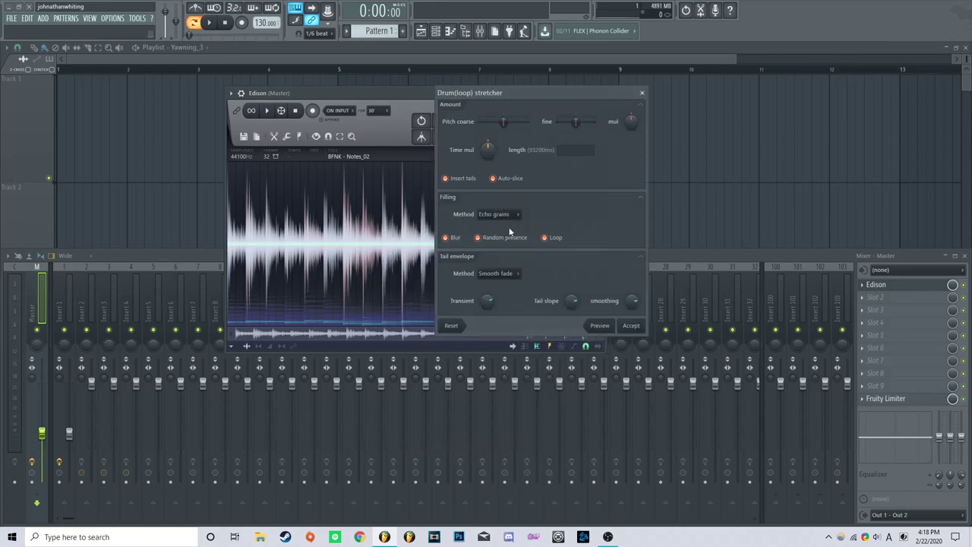
{"action": "left_click", "coordinate": [497, 215]}
{"action": "left_click", "coordinate": [497, 252]}
{"action": "left_click", "coordinate": [630, 326]}
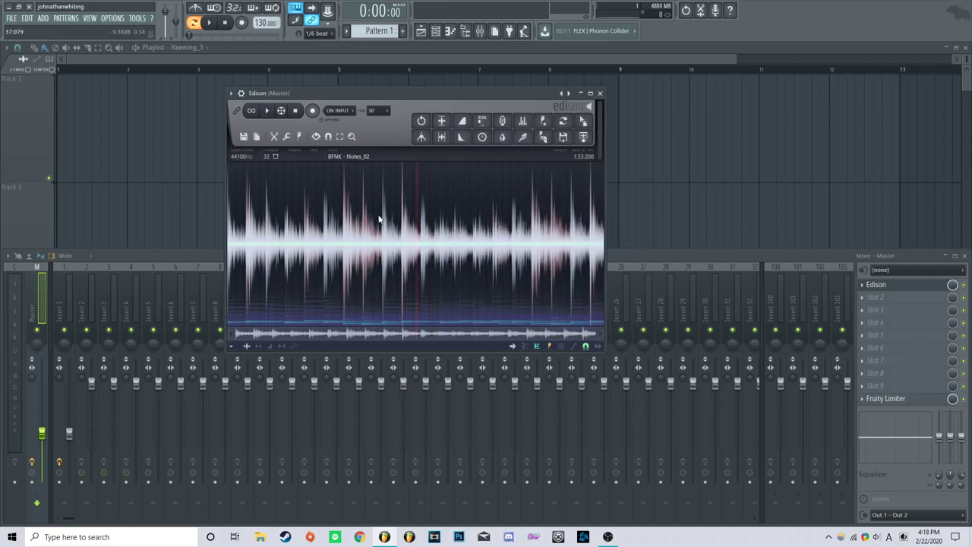
{"action": "left_click", "coordinate": [466, 35]}
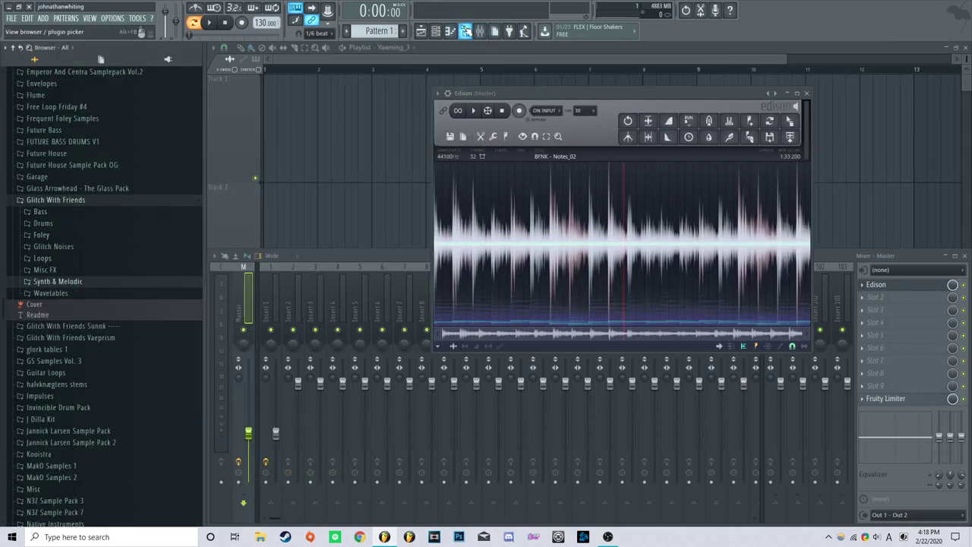
{"action": "left_click", "coordinate": [466, 32]}
{"action": "key", "text": "space"}
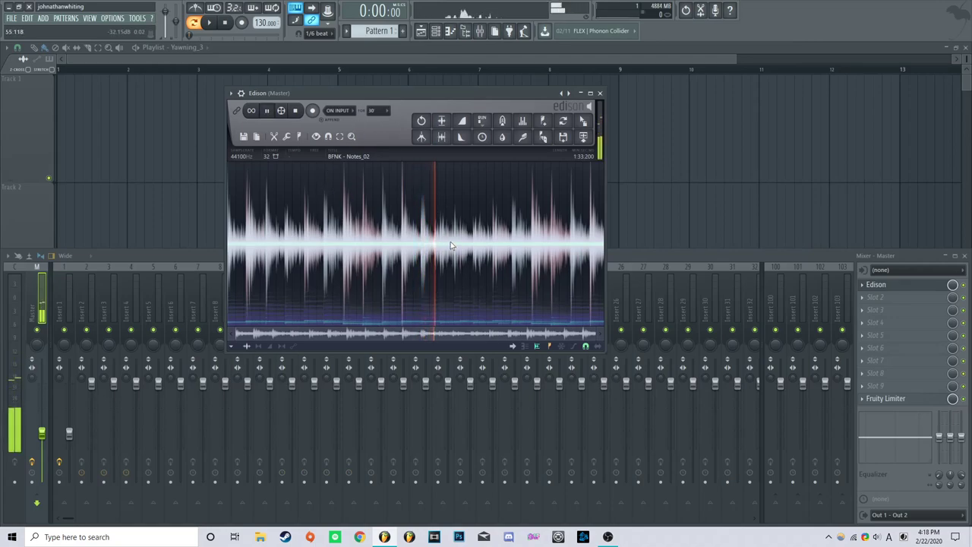
{"action": "left_click_drag", "start_coordinate": [406, 94], "coordinate": [423, 107]}
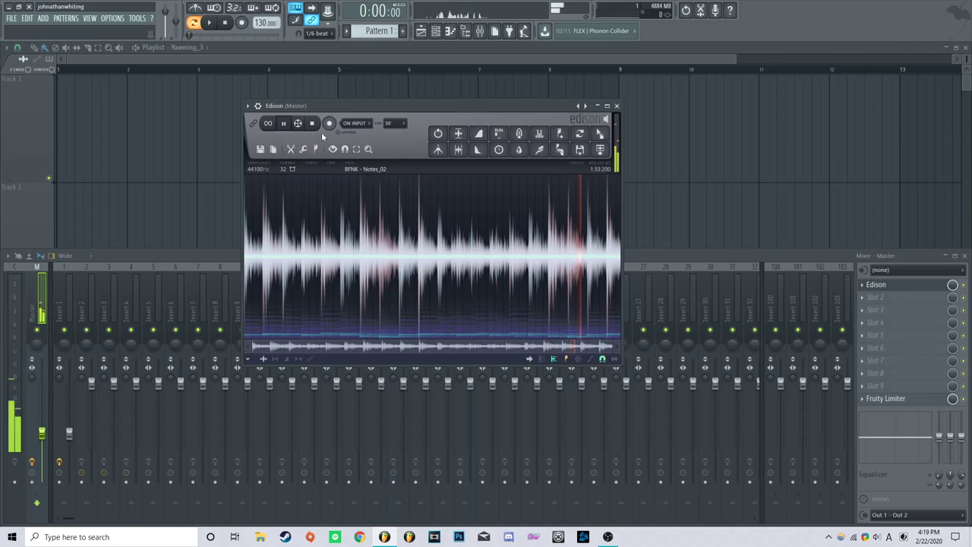
Send the stretched sample to the playlist as a BFNK - Notes_7 clip at Track 1's start
{"action": "key", "text": "space"}
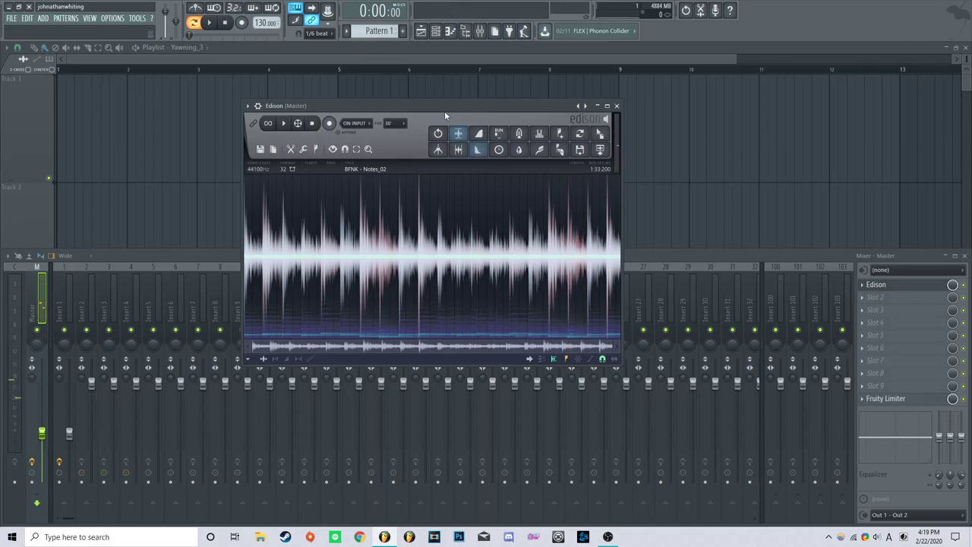
{"action": "left_click_drag", "start_coordinate": [444, 107], "coordinate": [573, 90]}
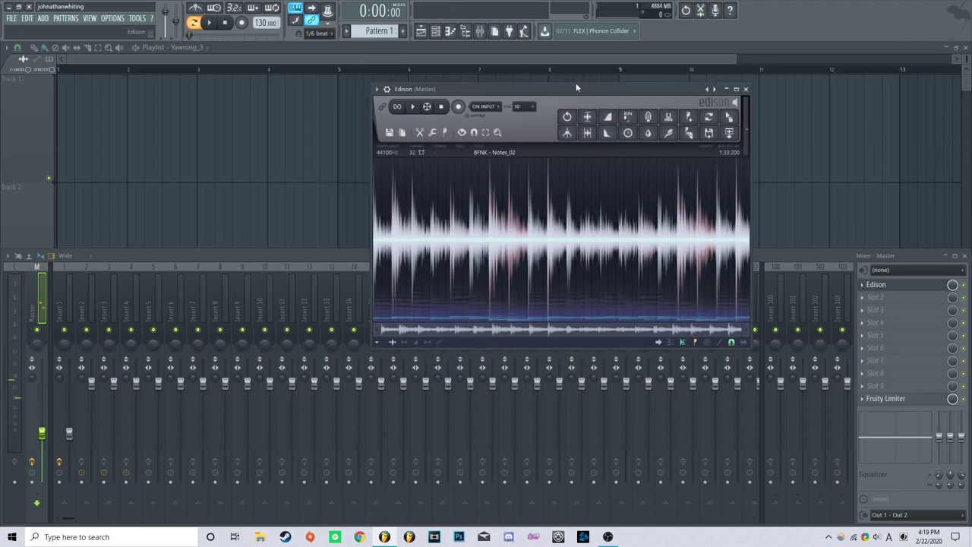
{"action": "left_click", "coordinate": [728, 116]}
{"action": "left_click", "coordinate": [37, 154]}
{"action": "scroll", "coordinate": [402, 347], "scroll_direction": "up", "scroll_amount": 3}
{"action": "scroll", "coordinate": [403, 347], "scroll_direction": "down", "scroll_amount": 3}
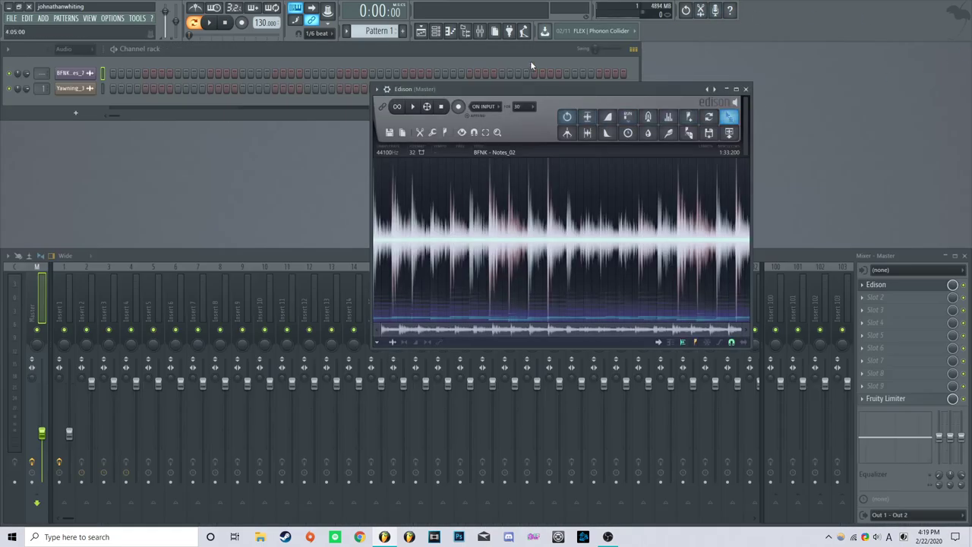
Browse the Synth & Melodic sample folder in the Browser
{"action": "left_click", "coordinate": [465, 31]}
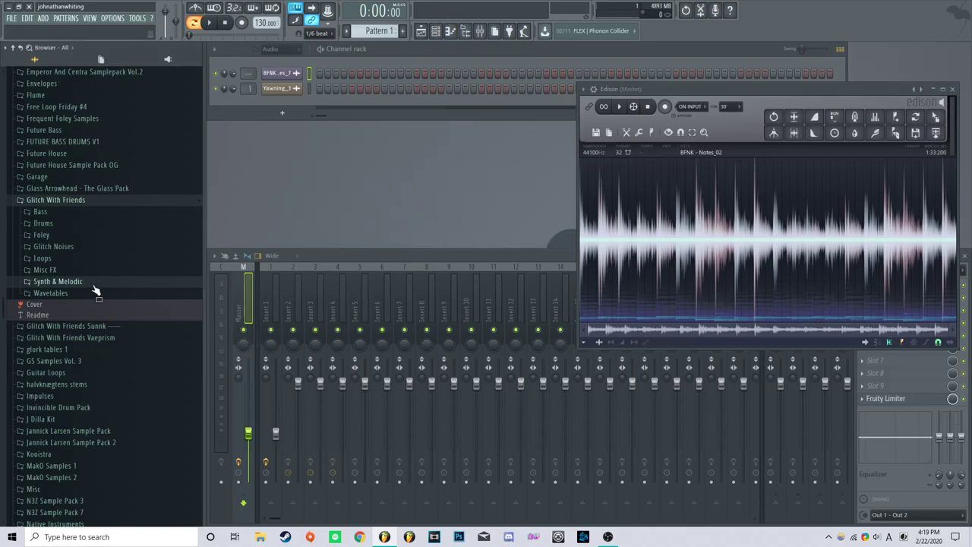
{"action": "left_click", "coordinate": [97, 282]}
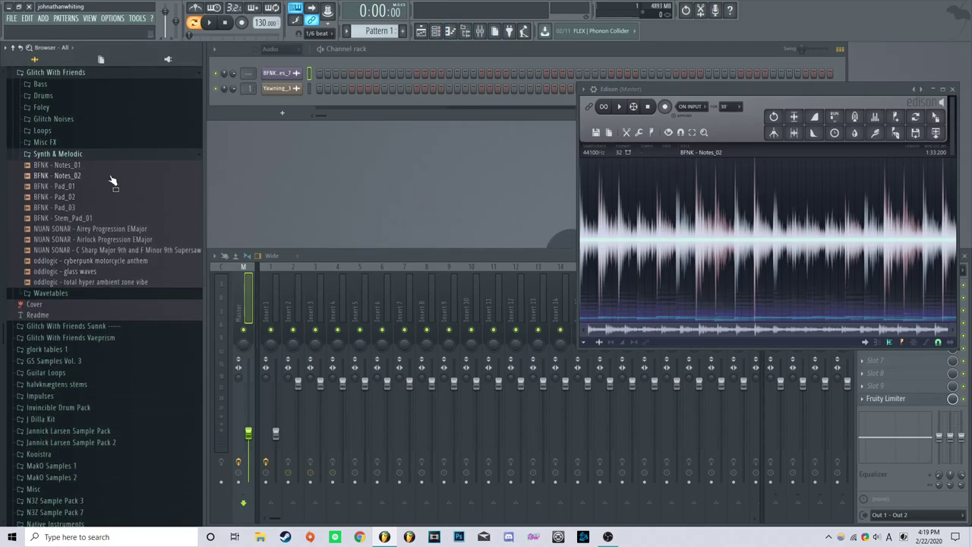
{"action": "left_click_drag", "start_coordinate": [82, 187], "coordinate": [105, 160]}
{"action": "scroll", "coordinate": [119, 281], "scroll_direction": "up", "scroll_amount": 5}
{"action": "left_click", "coordinate": [121, 264]}
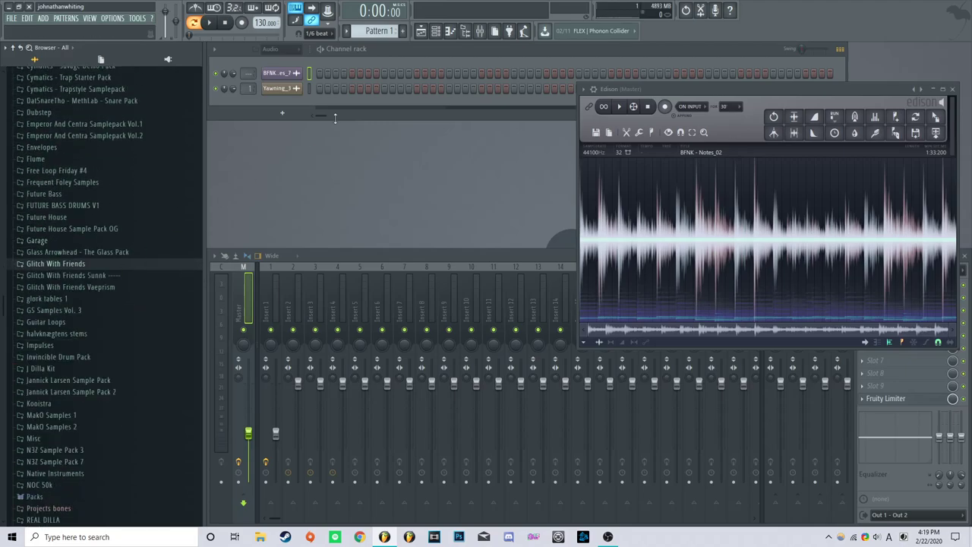
{"action": "left_click", "coordinate": [464, 30]}
Filter the channel rack to Unsorted and view the yeah woo channel's notes
{"action": "left_click", "coordinate": [90, 49]}
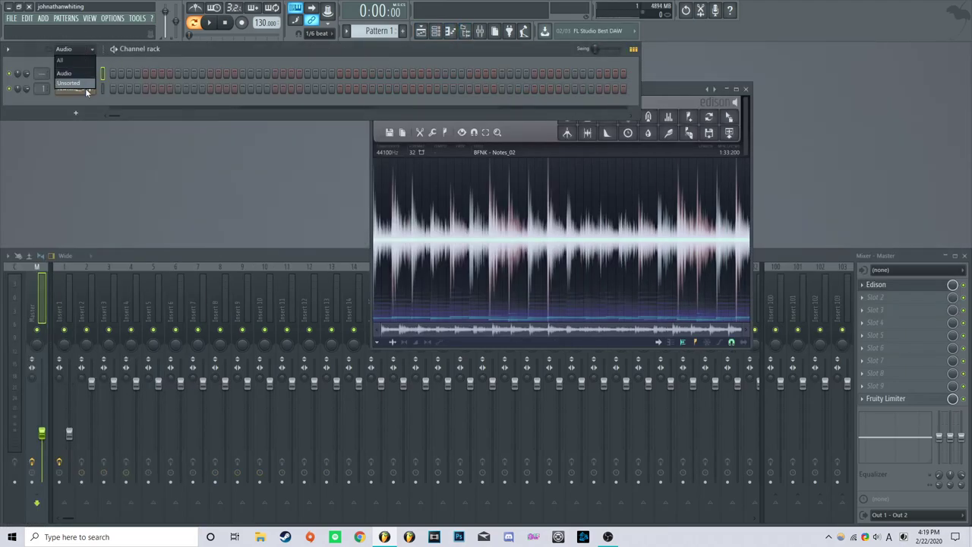
{"action": "left_click", "coordinate": [85, 86]}
{"action": "left_click", "coordinate": [97, 120]}
{"action": "left_click", "coordinate": [195, 126]}
{"action": "left_click", "coordinate": [965, 47]}
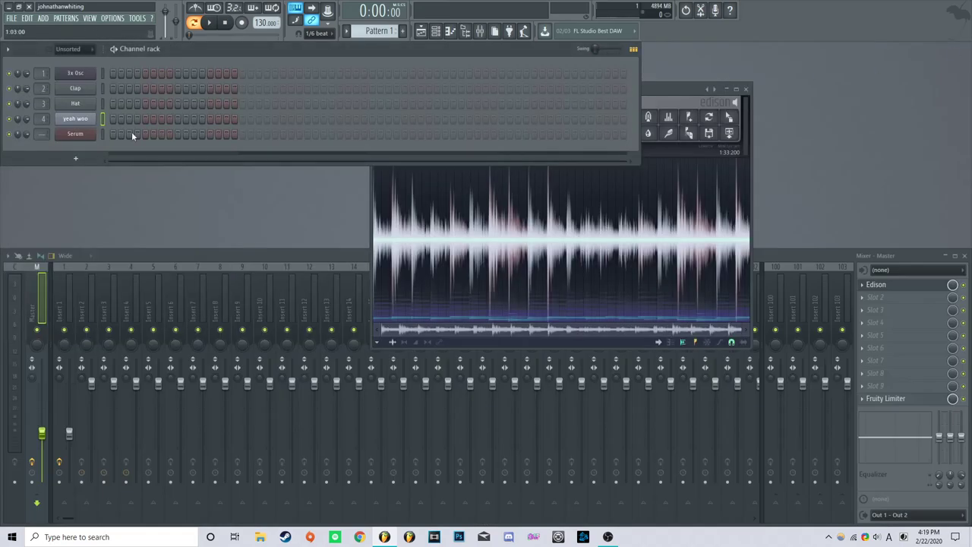
Reopen Edison on the master mixer channel, reposition it, and close it
{"action": "left_click", "coordinate": [420, 30]}
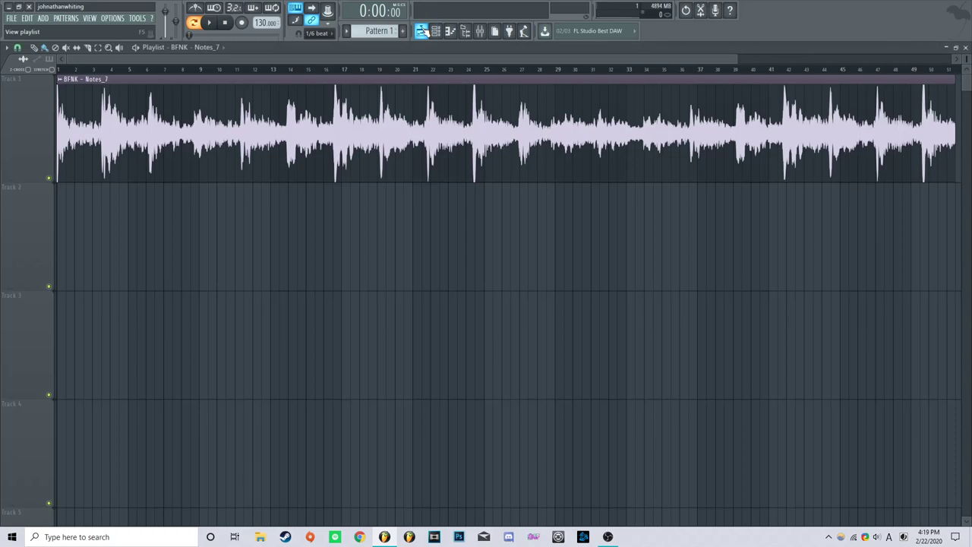
{"action": "left_click", "coordinate": [479, 30]}
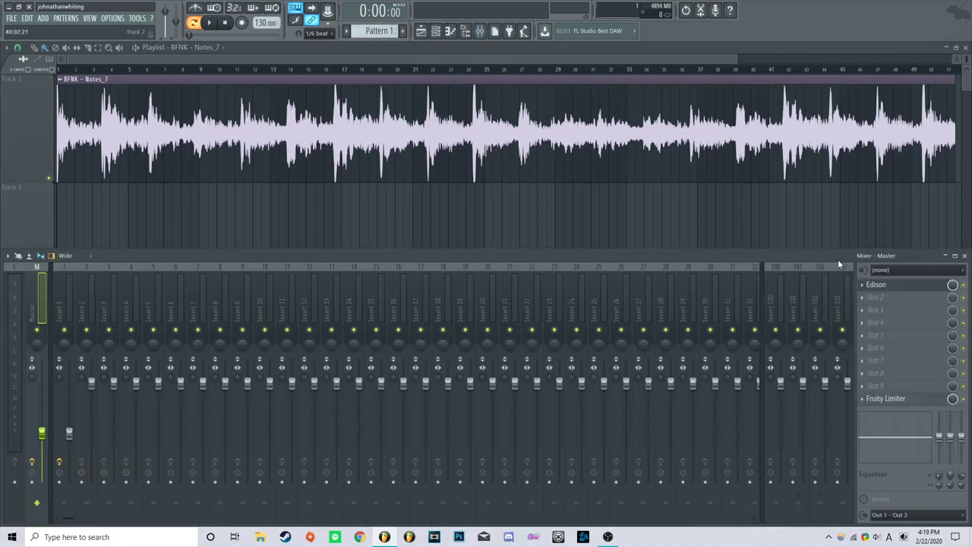
{"action": "left_click", "coordinate": [902, 289]}
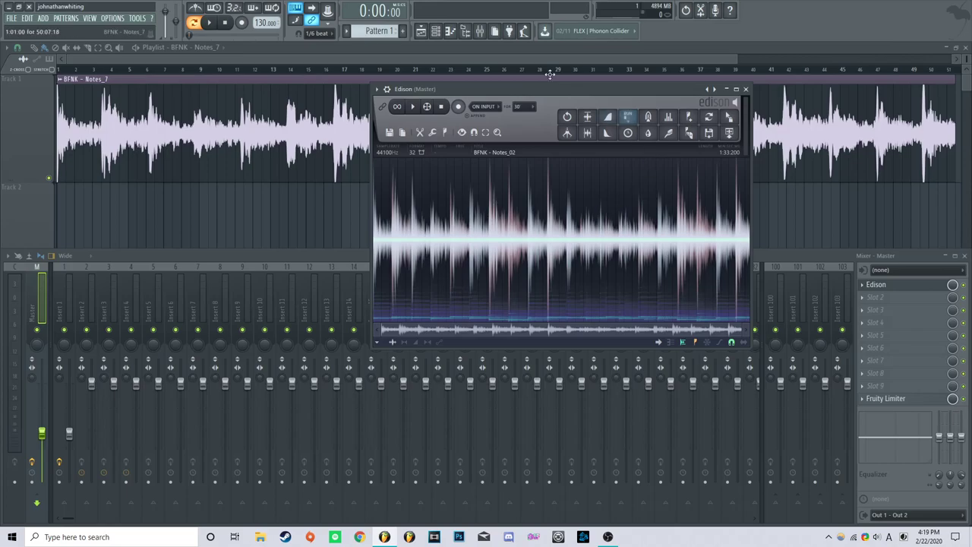
{"action": "left_click_drag", "start_coordinate": [573, 88], "coordinate": [483, 124]}
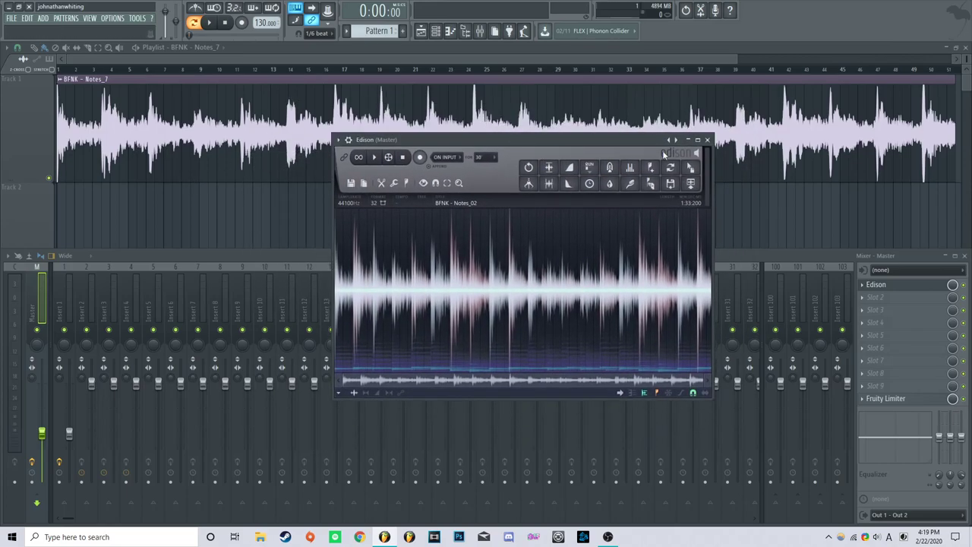
{"action": "left_click", "coordinate": [706, 139]}
Open the Serum synth channel from the channel rack, then close it
{"action": "left_click", "coordinate": [964, 50]}
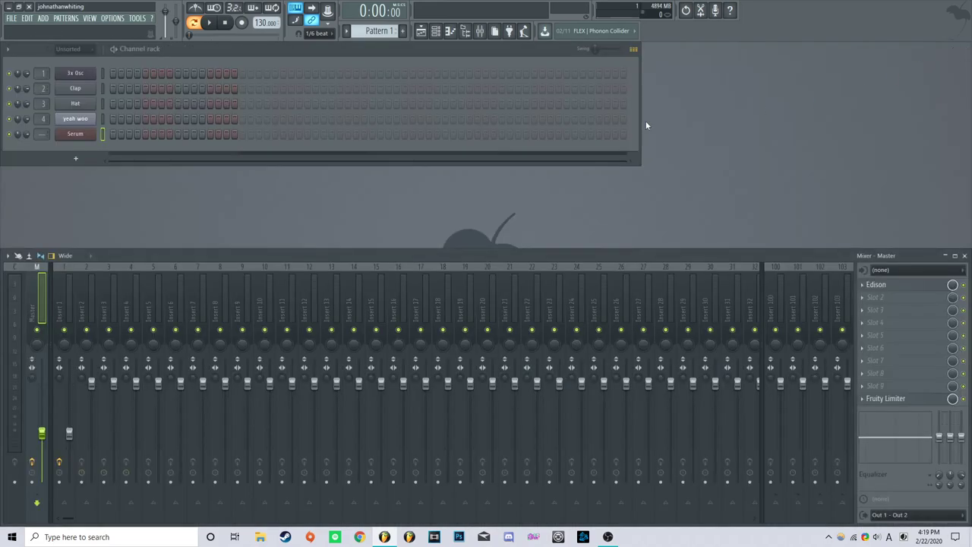
{"action": "left_click", "coordinate": [76, 119]}
{"action": "left_click", "coordinate": [75, 134]}
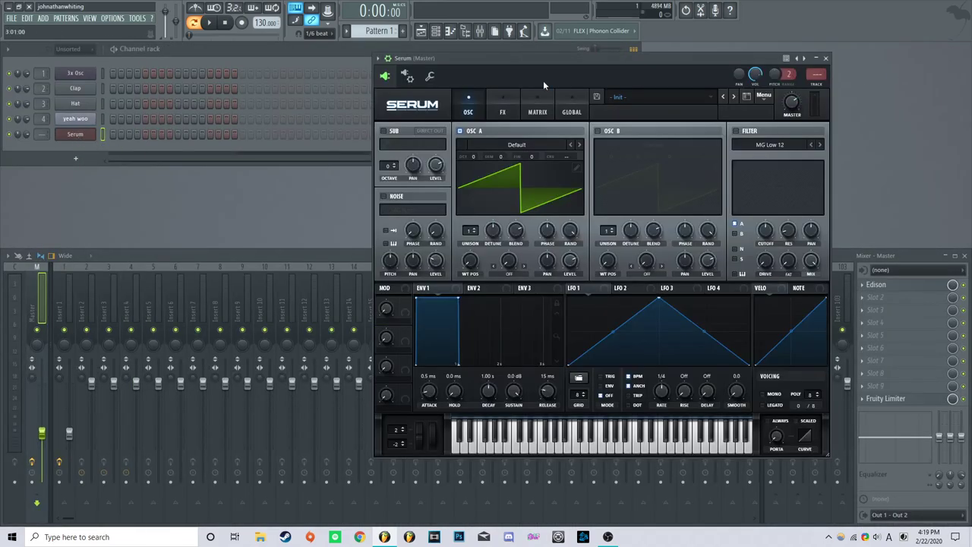
{"action": "left_click_drag", "start_coordinate": [567, 55], "coordinate": [532, 36]}
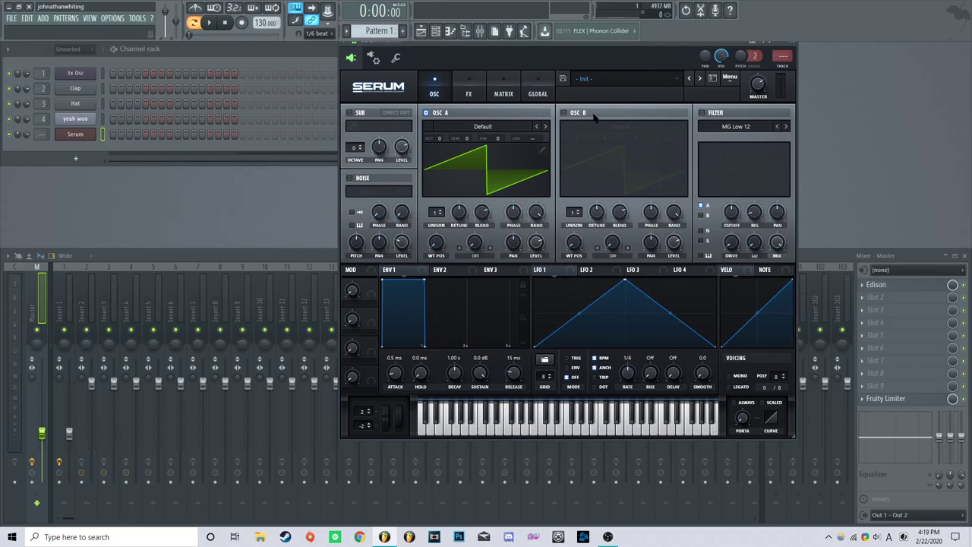
{"action": "left_click", "coordinate": [796, 48]}
Return to the playlist view, briefly showing and hiding the mixer
{"action": "left_click", "coordinate": [422, 31]}
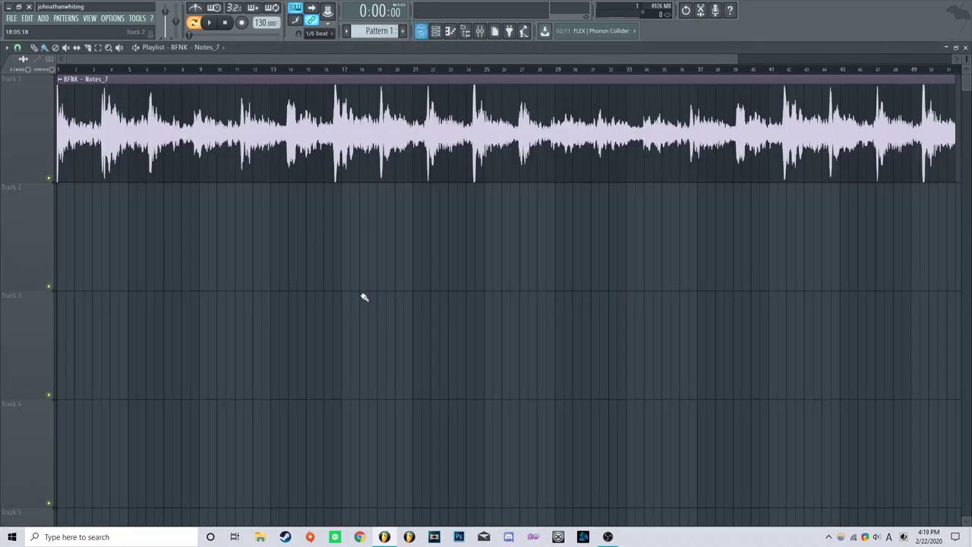
{"action": "left_click", "coordinate": [479, 31]}
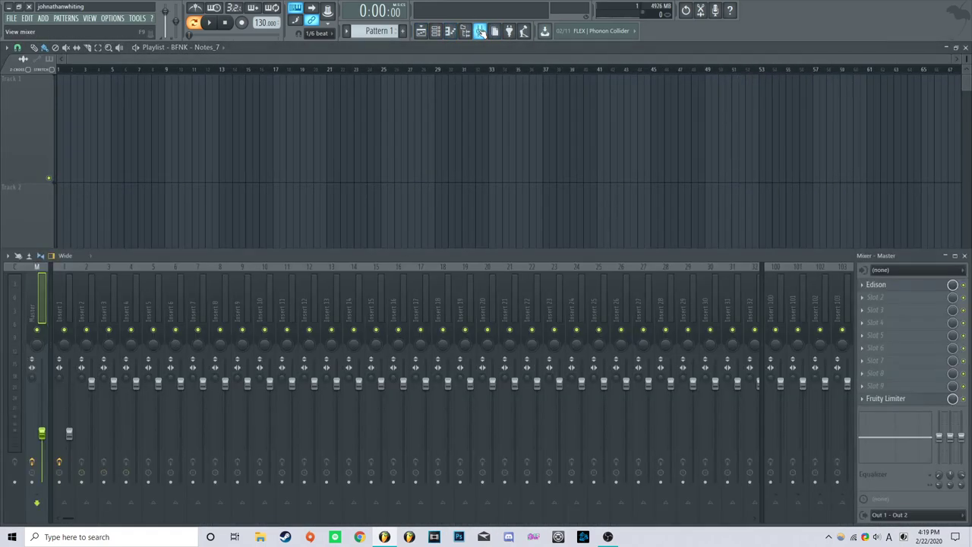
{"action": "left_click", "coordinate": [480, 31]}
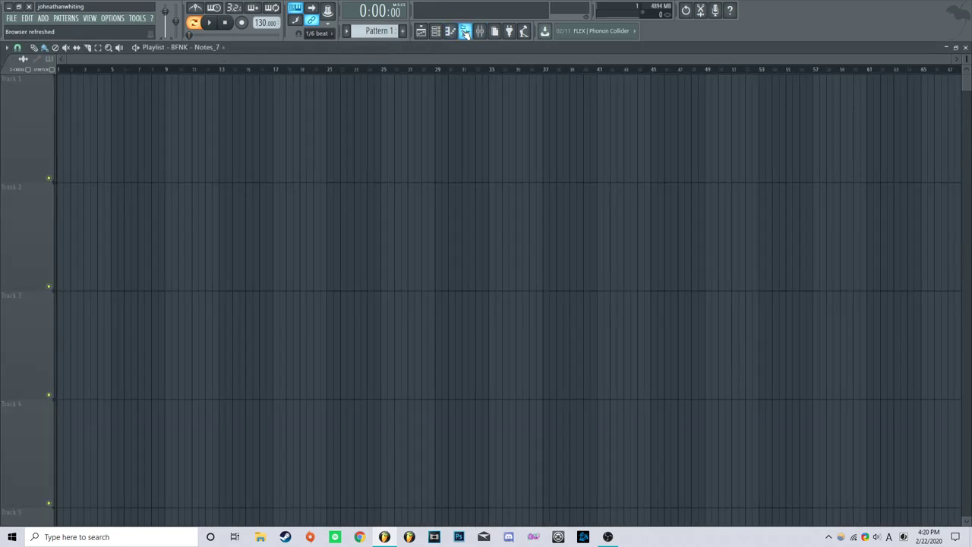
Load the recent project 'hee hee haa ho', discarding unsaved changes to the current one
{"action": "left_click", "coordinate": [465, 31]}
{"action": "left_click", "coordinate": [464, 30]}
{"action": "left_click", "coordinate": [12, 17]}
{"action": "left_click", "coordinate": [55, 132]}
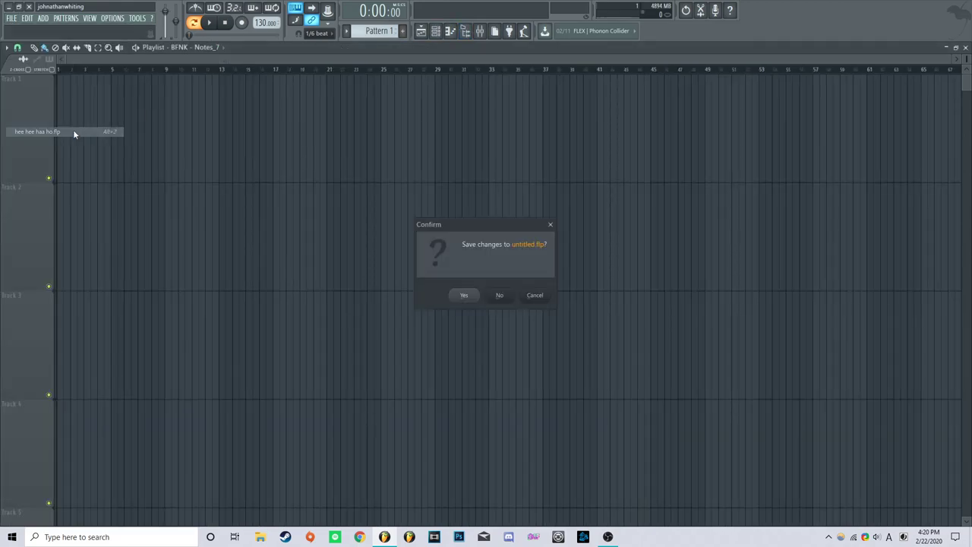
{"action": "left_click", "coordinate": [507, 298]}
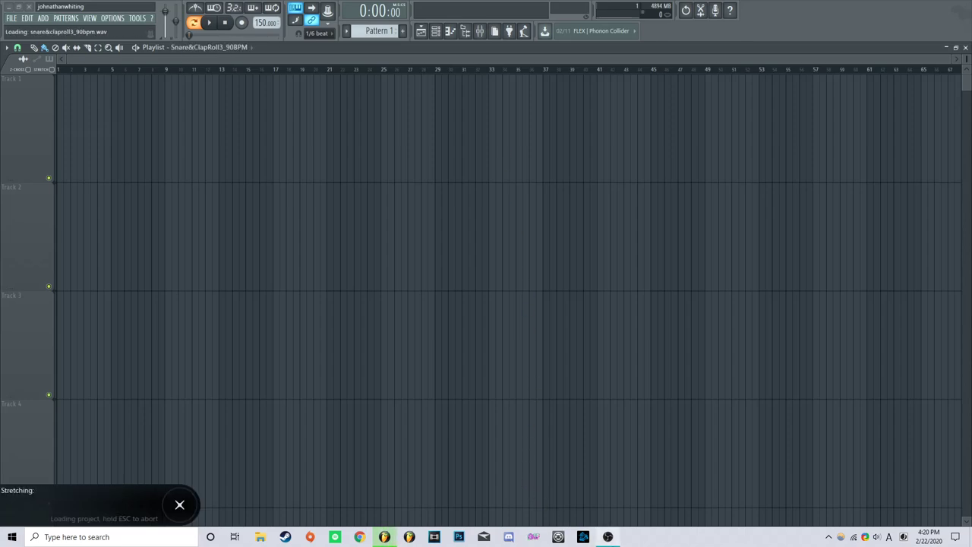
Switch to the OBS window from the taskbar
{"action": "mouse_move", "coordinate": [607, 537]}
{"action": "mouse_move", "coordinate": [607, 497]}
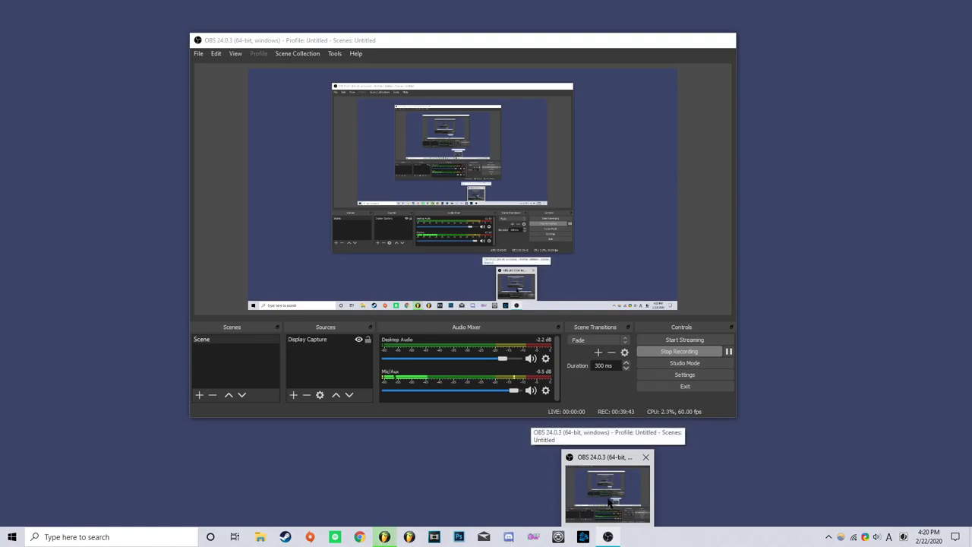
{"action": "left_click", "coordinate": [607, 490]}
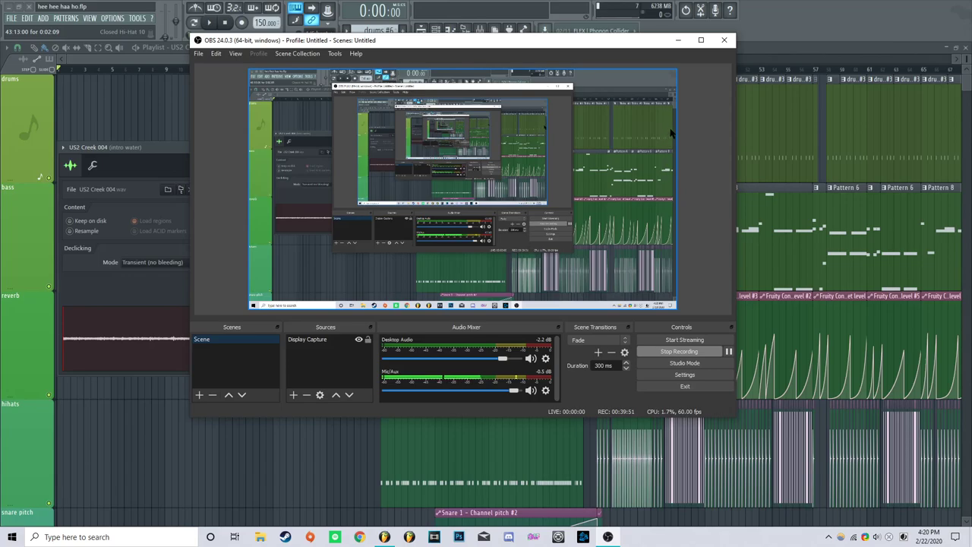
Clear the covering window, zoom the playlist, and start playback from around bar 40
{"action": "left_click", "coordinate": [678, 39]}
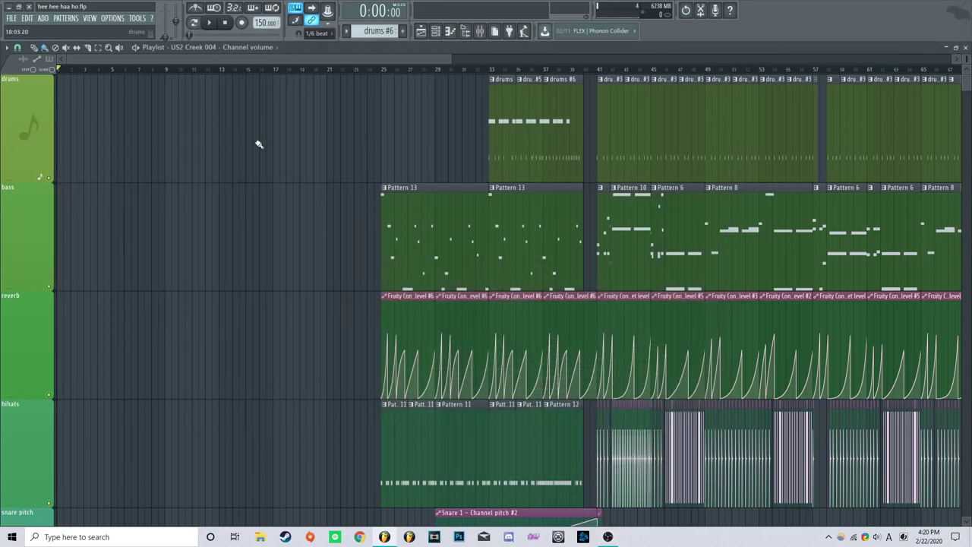
{"action": "scroll", "coordinate": [205, 127], "scroll_direction": "down", "scroll_amount": 5}
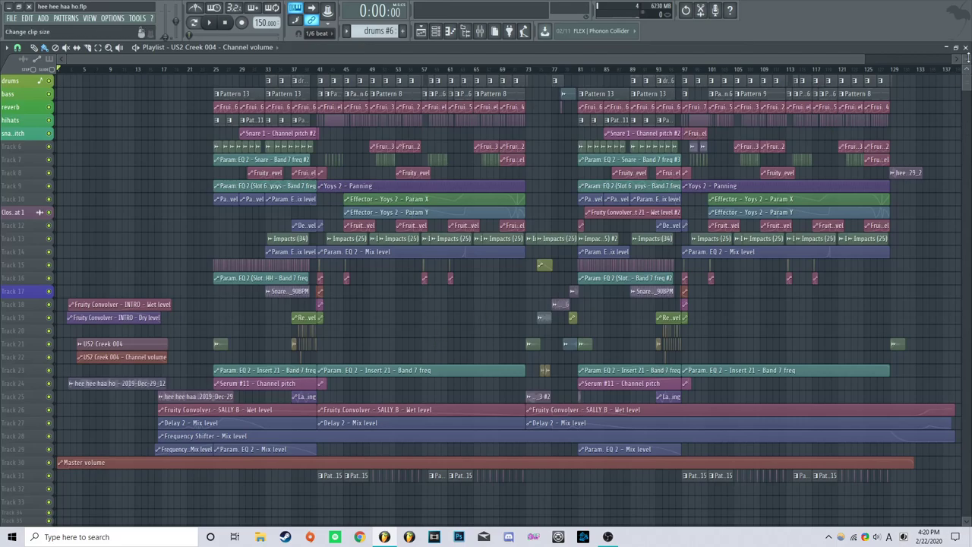
{"action": "scroll", "coordinate": [963, 58], "scroll_direction": "up", "scroll_amount": 5}
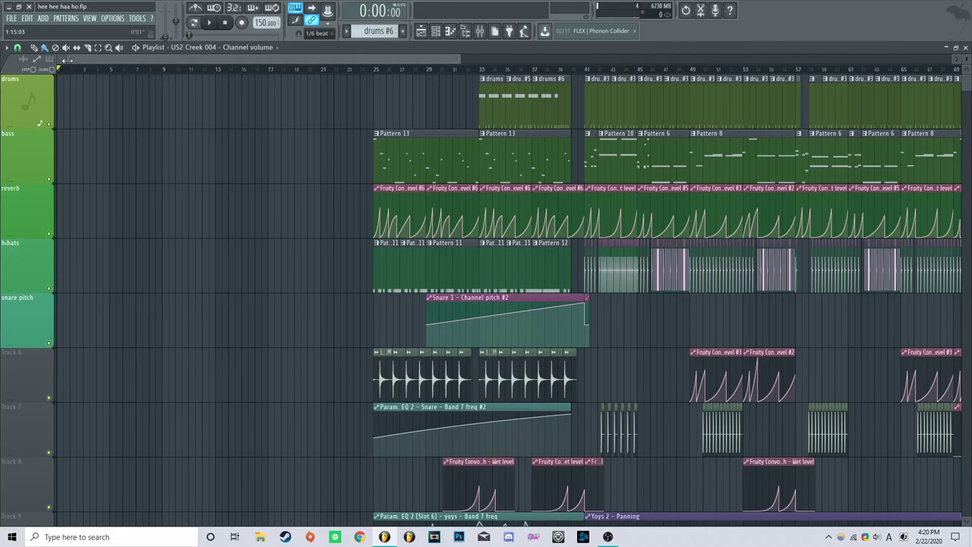
{"action": "left_click_drag", "start_coordinate": [68, 59], "coordinate": [285, 61]}
{"action": "left_click", "coordinate": [137, 73]}
Preview the Pattern 6 clip's notes, then return to the playlist
{"action": "scroll", "coordinate": [500, 152], "scroll_direction": "up", "scroll_amount": 2}
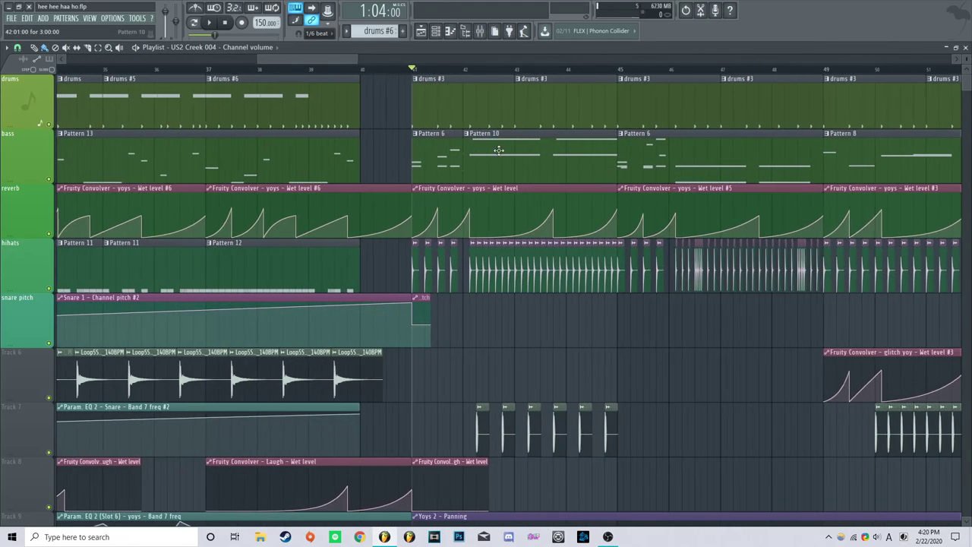
{"action": "double_click", "coordinate": [439, 154]}
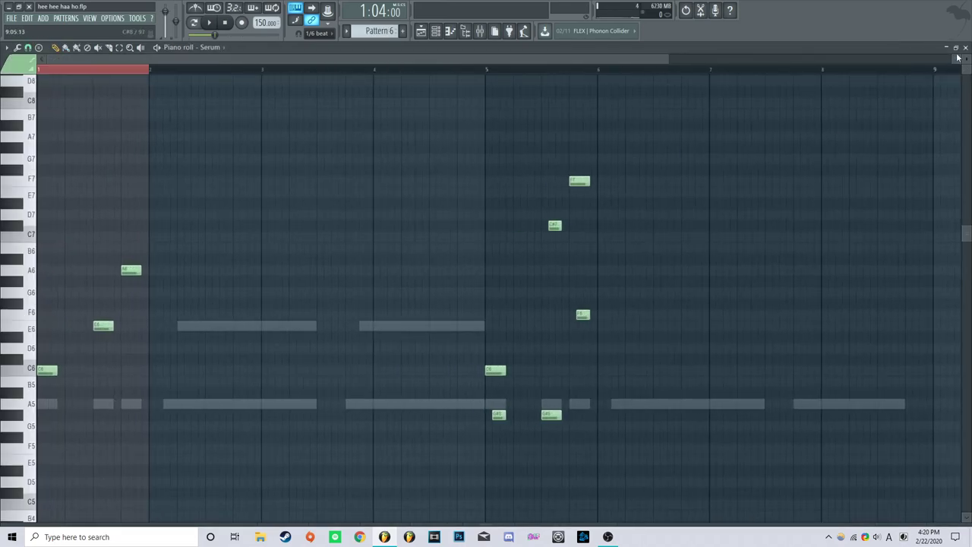
{"action": "left_click", "coordinate": [964, 48]}
{"action": "left_click", "coordinate": [705, 48]}
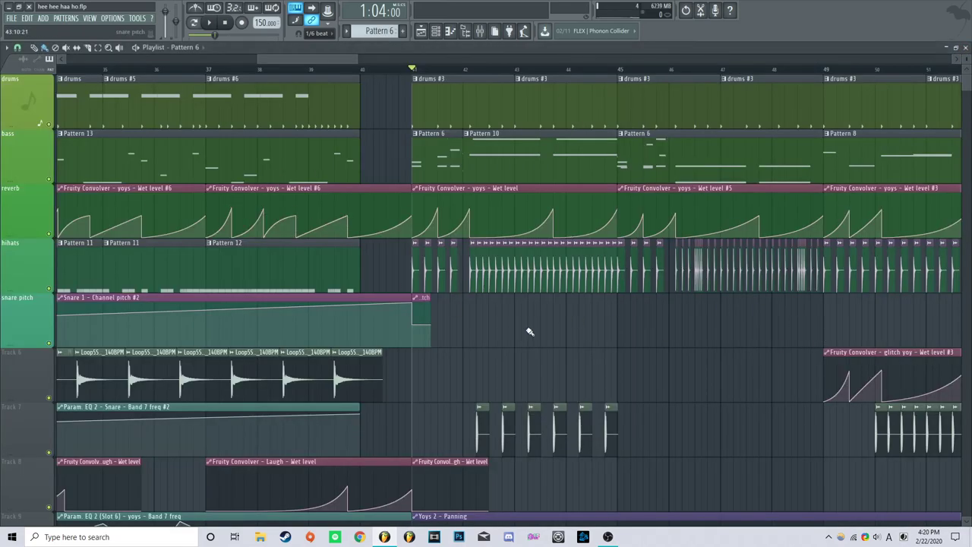
Preview the Pattern 10 clip's notes, then close the note view and channel rack
{"action": "scroll", "coordinate": [516, 335], "scroll_direction": "down", "scroll_amount": 5}
{"action": "scroll", "coordinate": [201, 63], "scroll_direction": "up", "scroll_amount": 5}
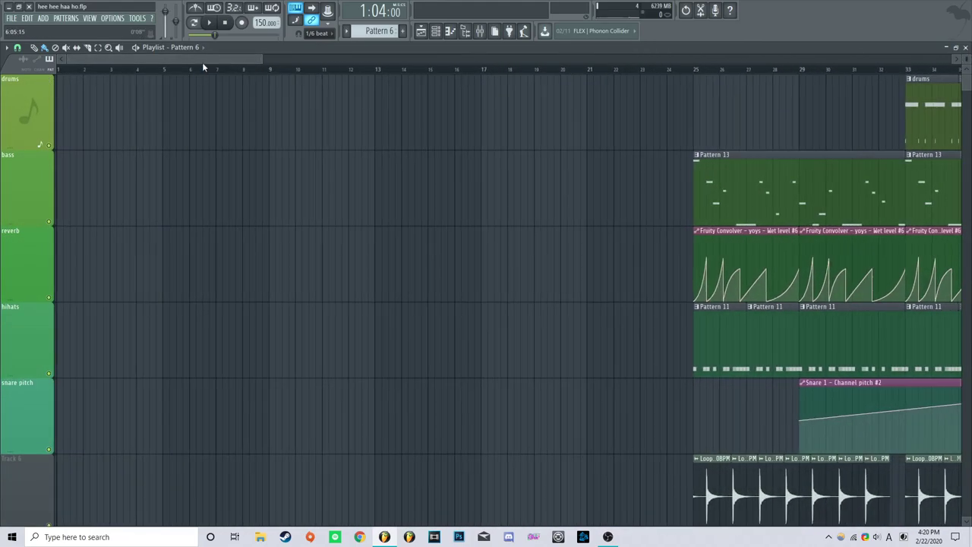
{"action": "left_click_drag", "start_coordinate": [203, 62], "coordinate": [373, 64]}
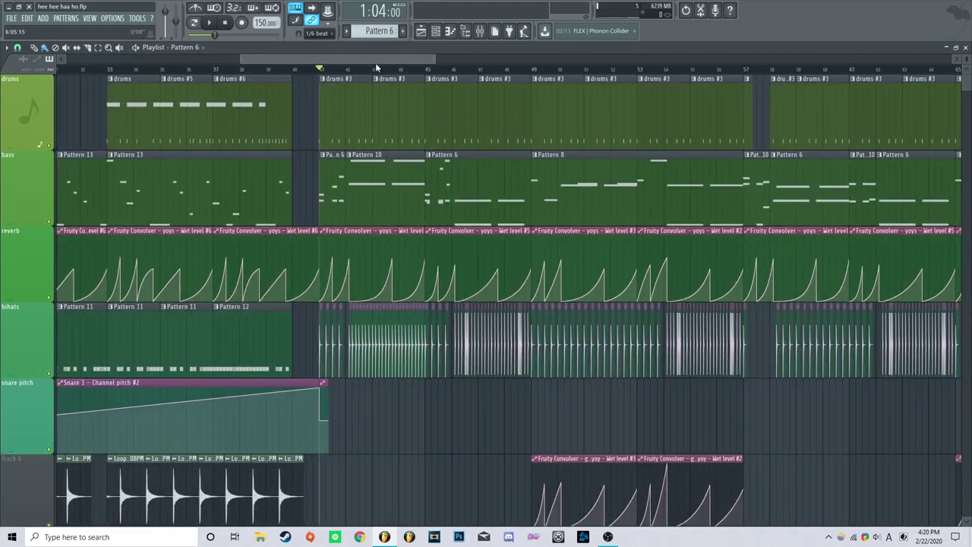
{"action": "double_click", "coordinate": [422, 207]}
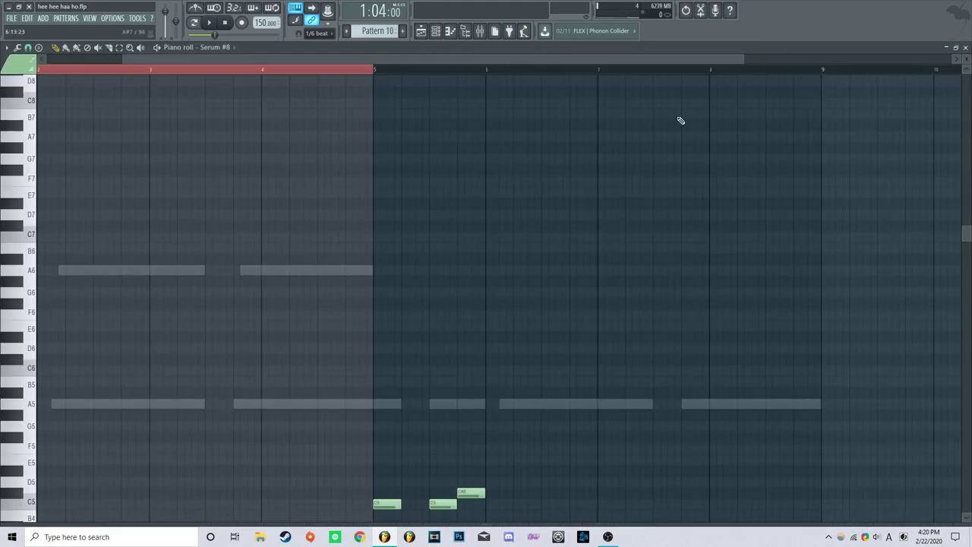
{"action": "left_click", "coordinate": [965, 47]}
{"action": "left_click", "coordinate": [633, 47]}
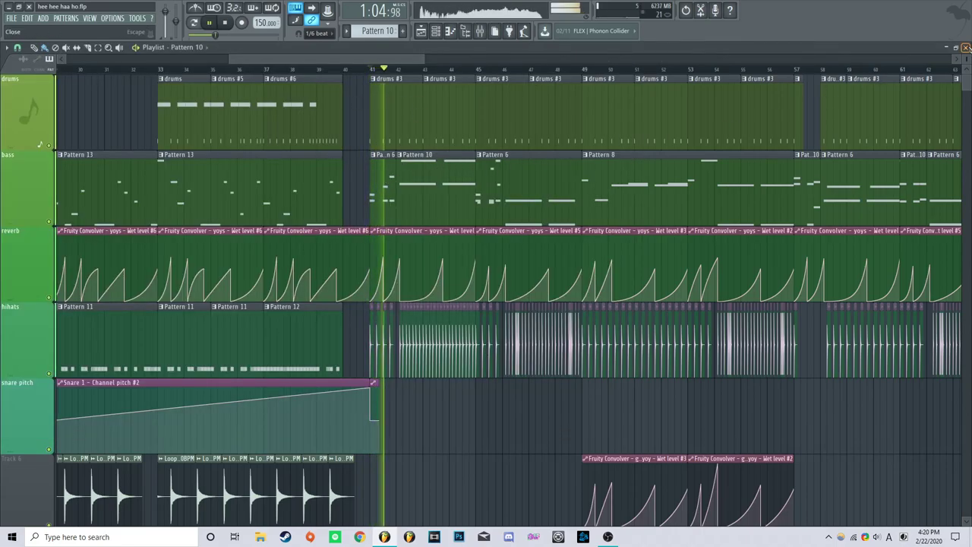
{"action": "key", "text": "F5"}
{"action": "key", "text": "F6"}
{"action": "key", "text": "KP_Subtract"}
{"action": "key", "text": "KP_Subtract"}
{"action": "key", "text": "KP_Subtract"}
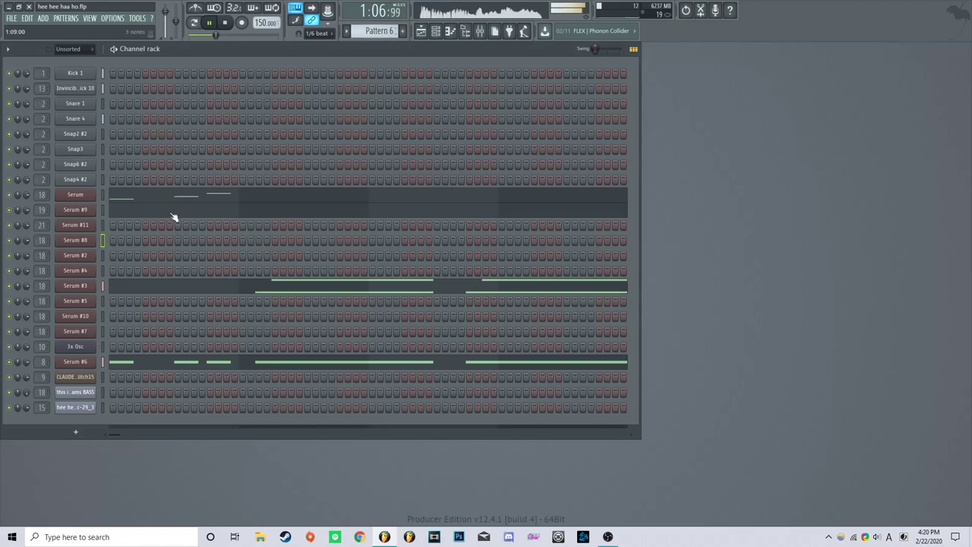
{"action": "left_click", "coordinate": [77, 195]}
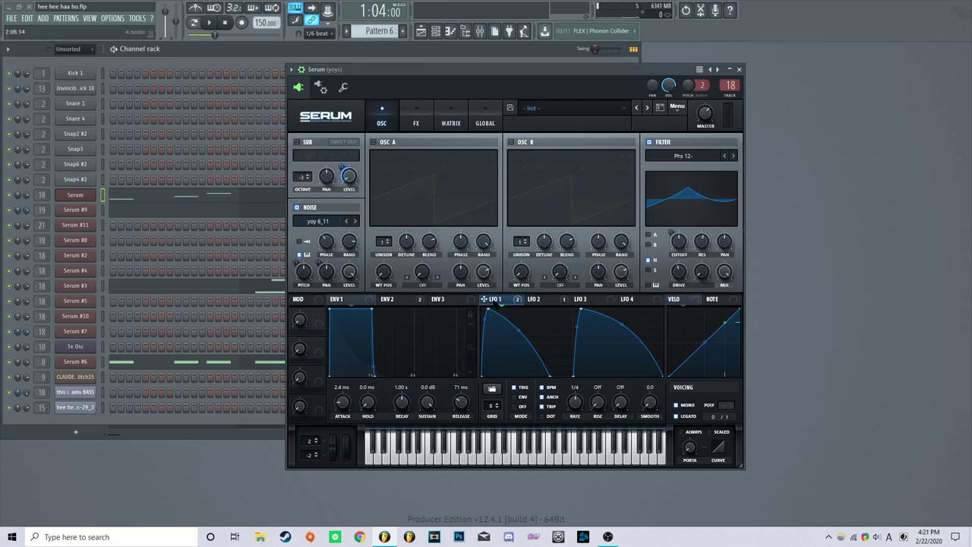
{"action": "left_click", "coordinate": [325, 271]}
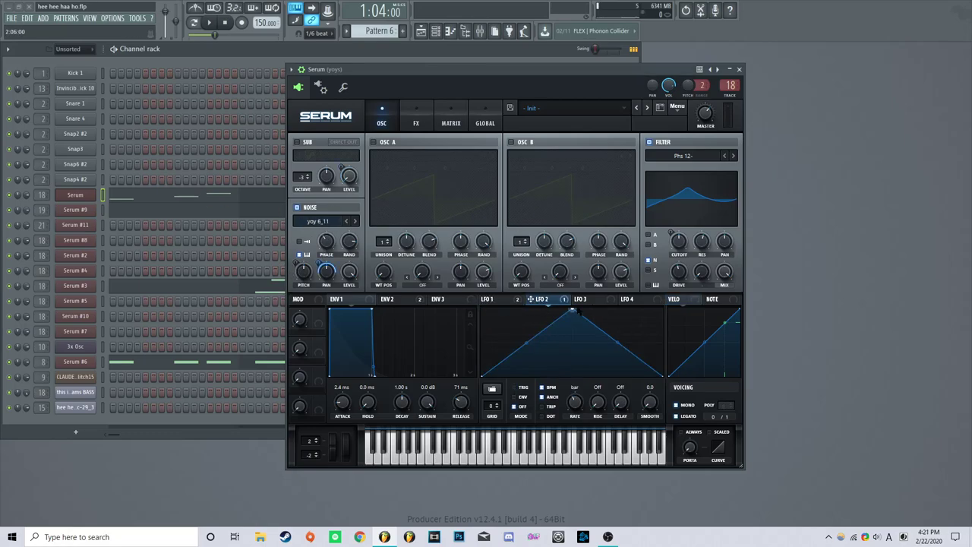
{"action": "left_click", "coordinate": [494, 299]}
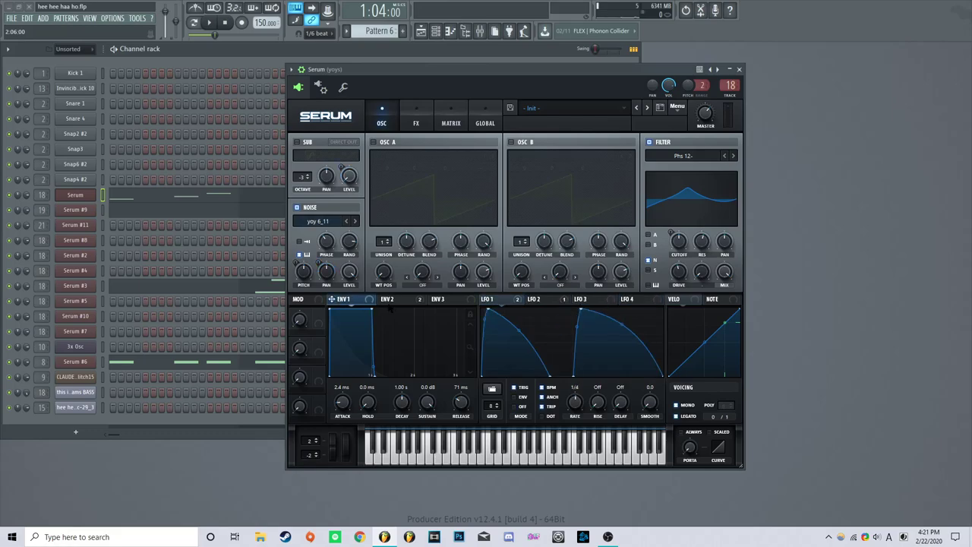
{"action": "left_click", "coordinate": [389, 302]}
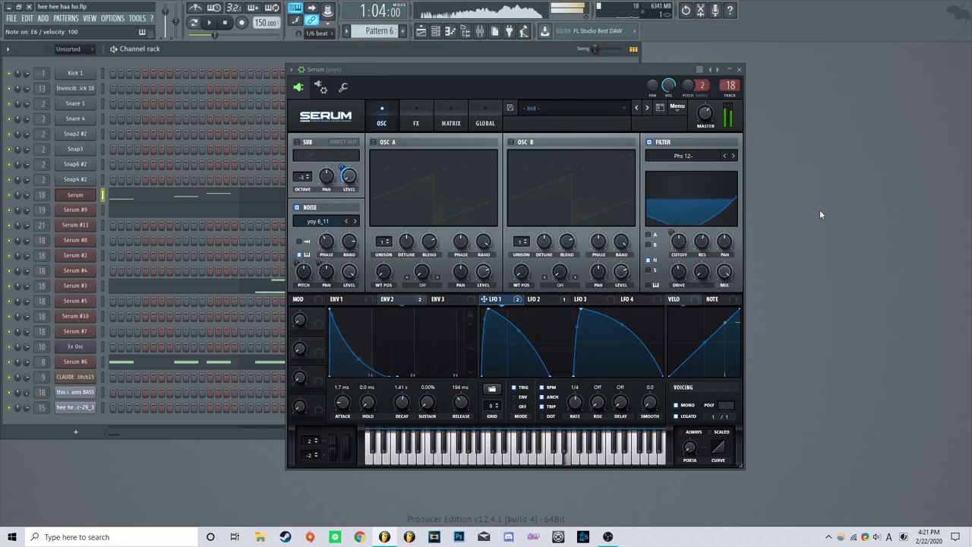
{"action": "left_click", "coordinate": [416, 118]}
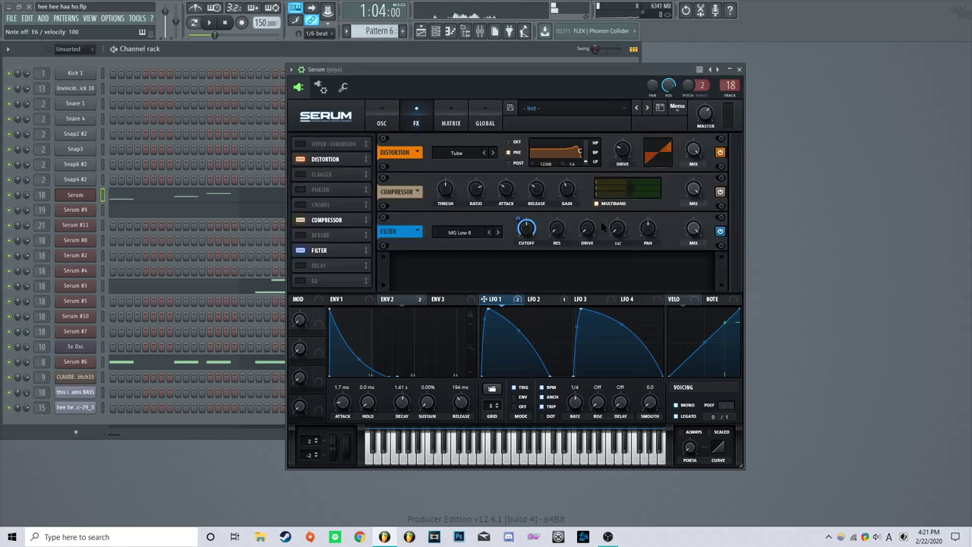
{"action": "left_click", "coordinate": [383, 121]}
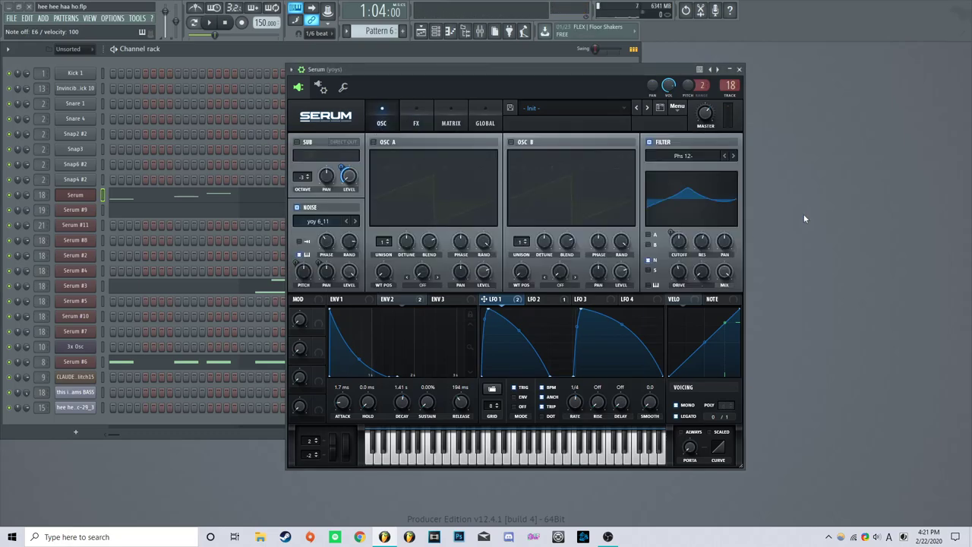
{"action": "left_click", "coordinate": [739, 69]}
Preview the Serum #8 notes in Pattern 10 and start playback
{"action": "left_click", "coordinate": [420, 32]}
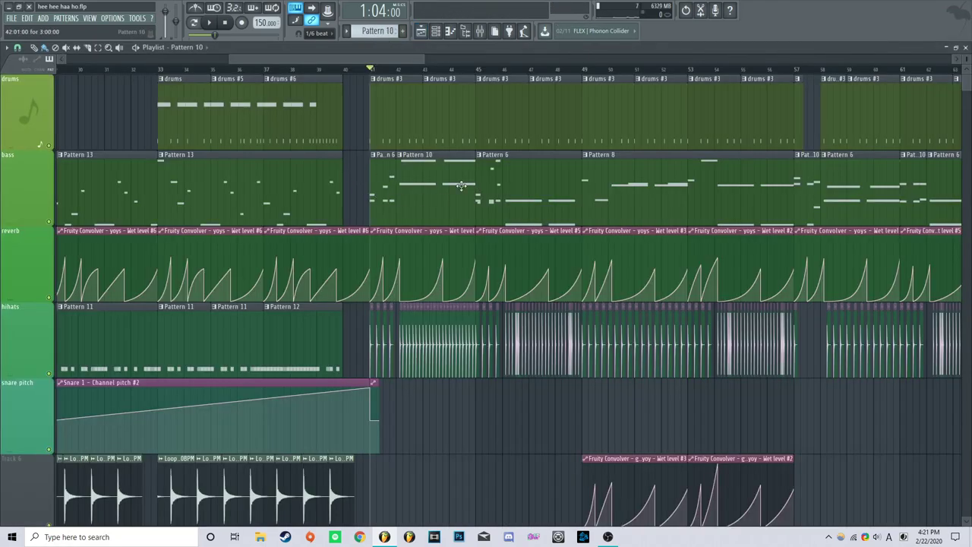
{"action": "double_click", "coordinate": [461, 185]}
{"action": "left_click", "coordinate": [965, 48]}
{"action": "left_click", "coordinate": [209, 22]}
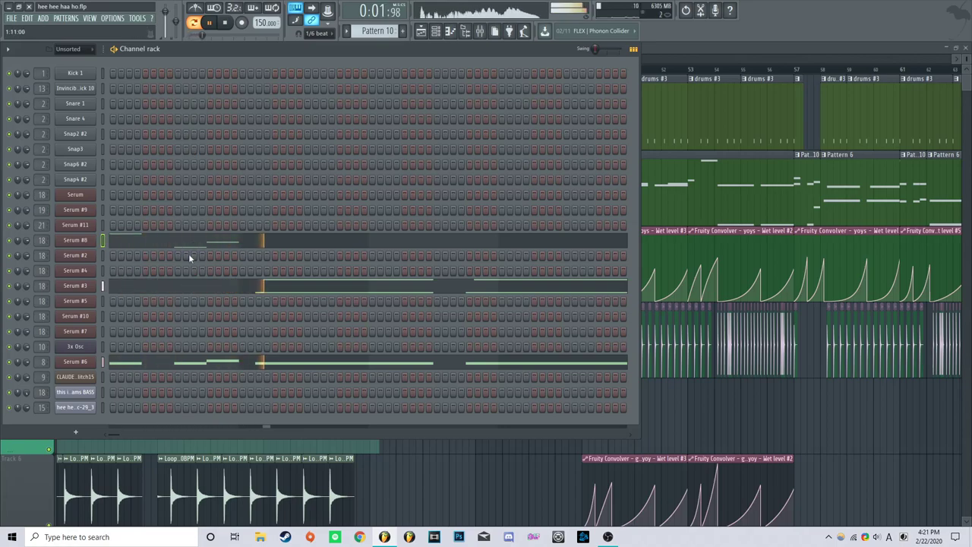
Inspect Serum #3's first and second LFO shapes while the song plays
{"action": "left_click", "coordinate": [77, 285]}
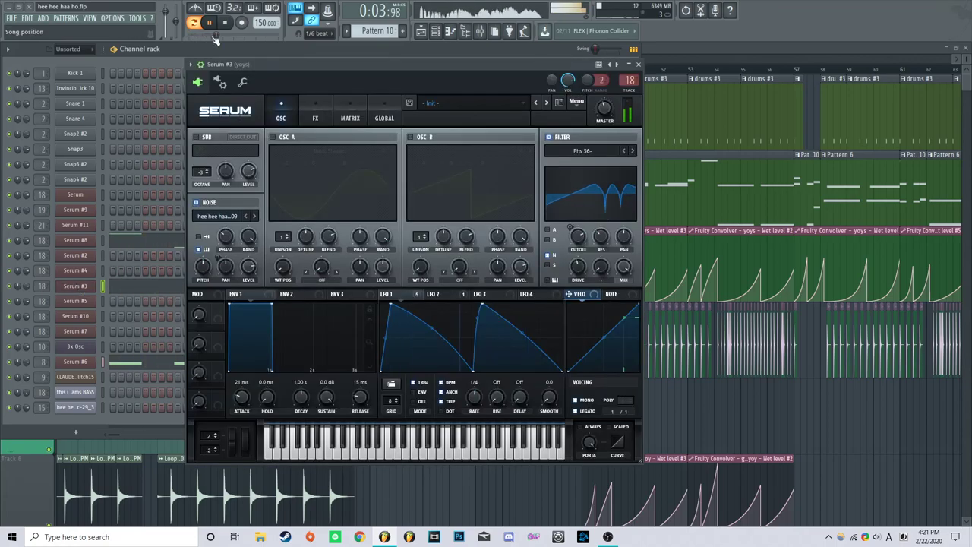
{"action": "key", "text": "space"}
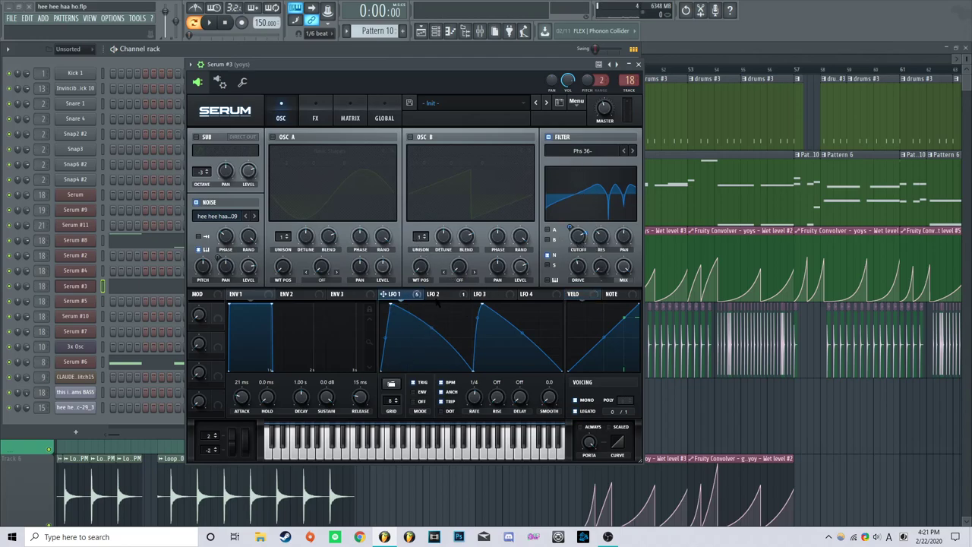
{"action": "left_click", "coordinate": [434, 295]}
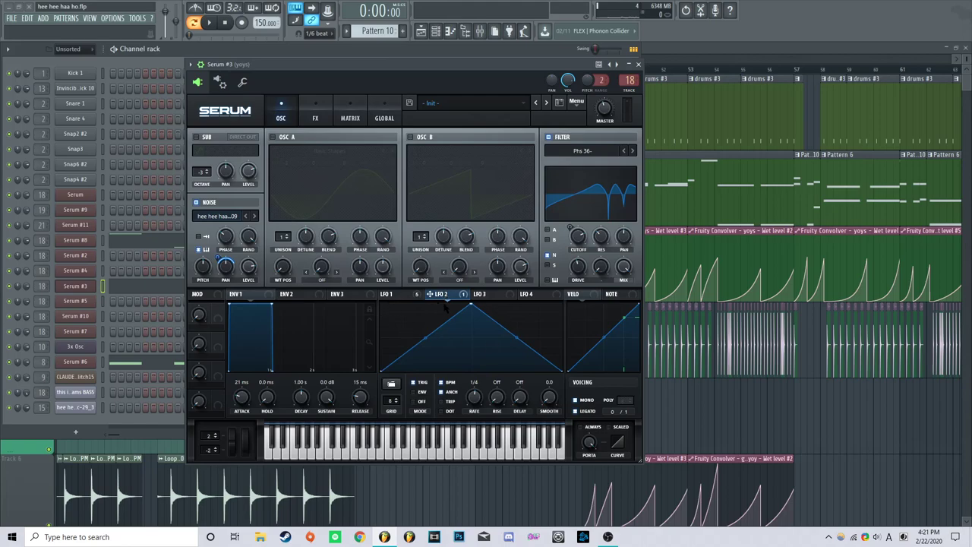
{"action": "left_click", "coordinate": [393, 294]}
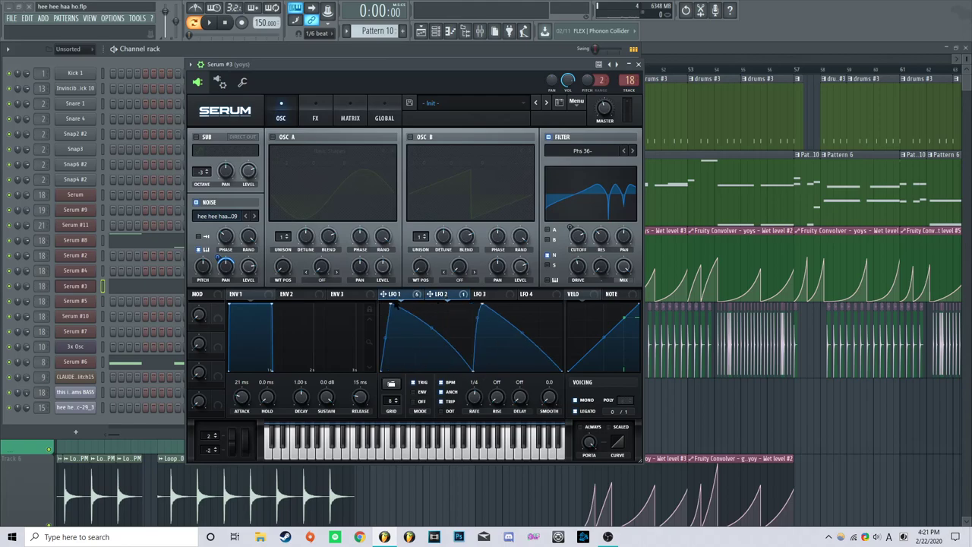
{"action": "left_click", "coordinate": [721, 417]}
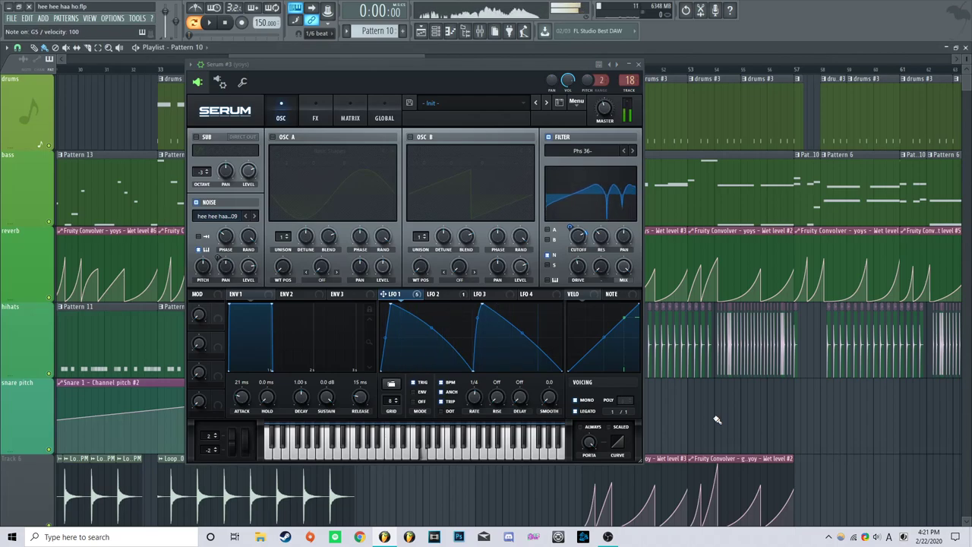
{"action": "key", "text": "space"}
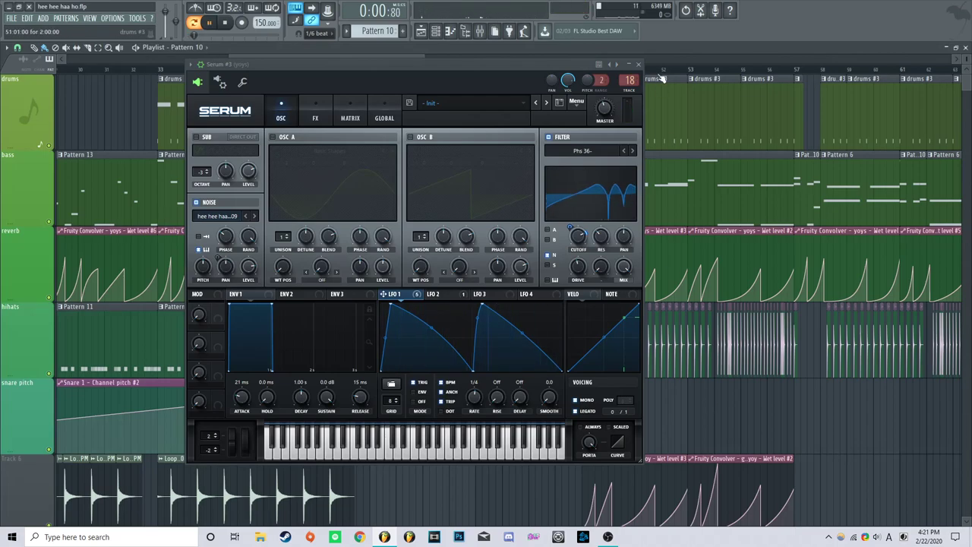
{"action": "left_click", "coordinate": [639, 64]}
Play the whole song from bar 57, then bar 65, and open Pattern 8's notes
{"action": "key", "text": "F5"}
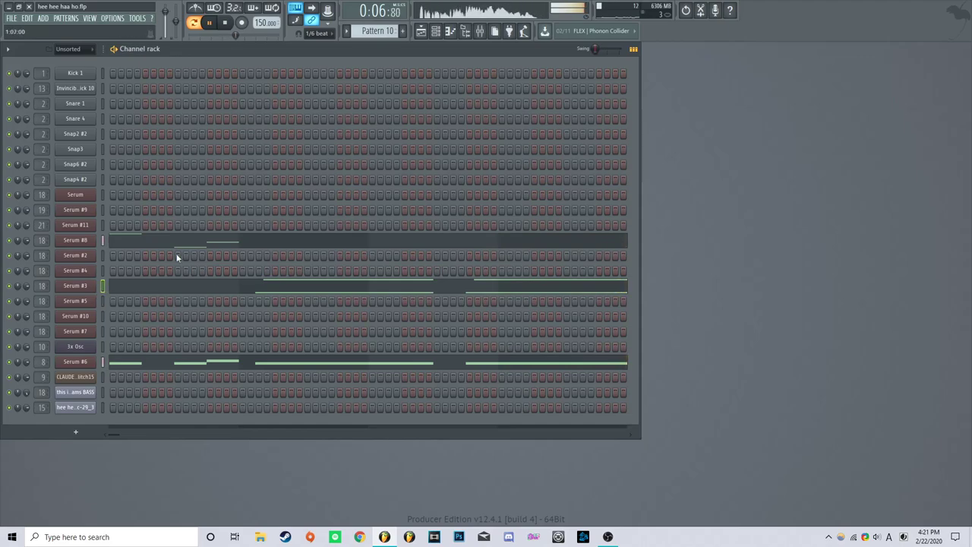
{"action": "key", "text": "space"}
{"action": "key", "text": "F5"}
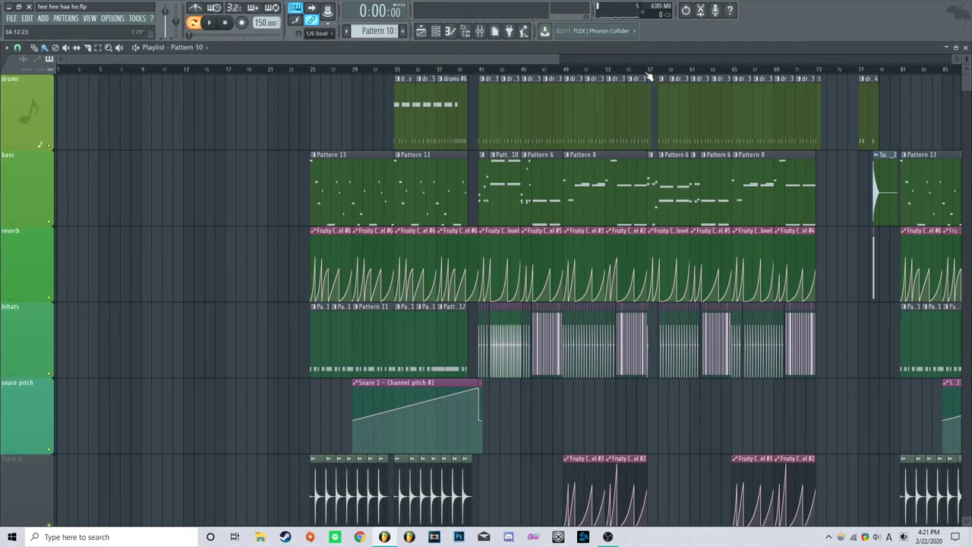
{"action": "left_click", "coordinate": [648, 72]}
{"action": "left_click", "coordinate": [199, 25]}
{"action": "key", "text": "space"}
{"action": "key", "text": "space"}
{"action": "left_click", "coordinate": [734, 72]}
{"action": "key", "text": "space"}
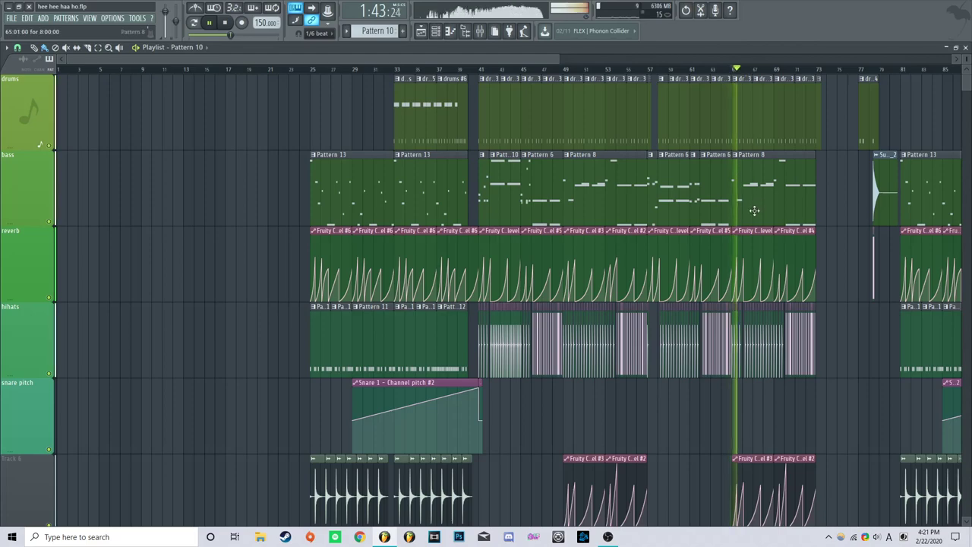
{"action": "double_click", "coordinate": [757, 215]}
Stop playback and open the CLAUDE glitch15 sample settings alongside the mixer
{"action": "key", "text": "Escape"}
{"action": "key", "text": "space"}
{"action": "key", "text": "space"}
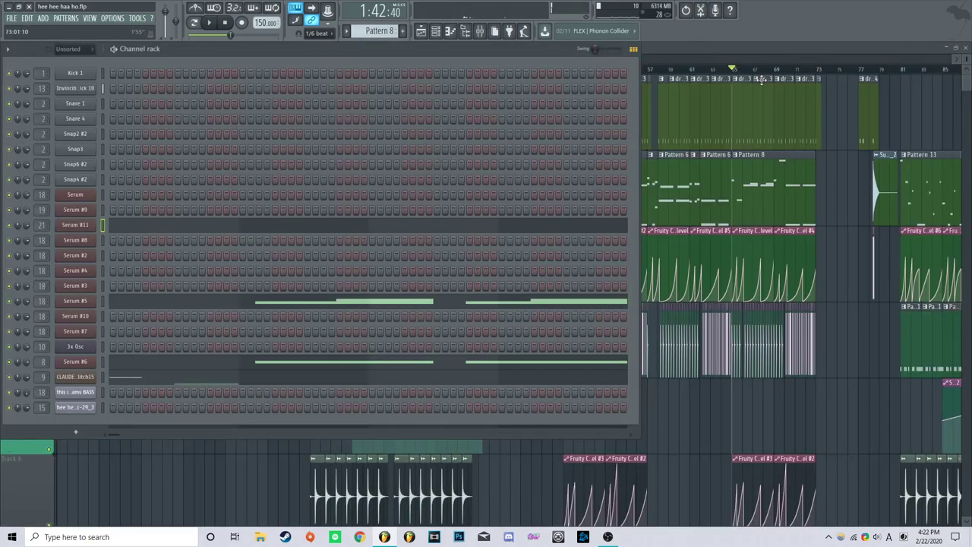
{"action": "left_click", "coordinate": [76, 376]}
{"action": "key", "text": "space"}
{"action": "left_click_drag", "start_coordinate": [634, 91], "coordinate": [408, 59]}
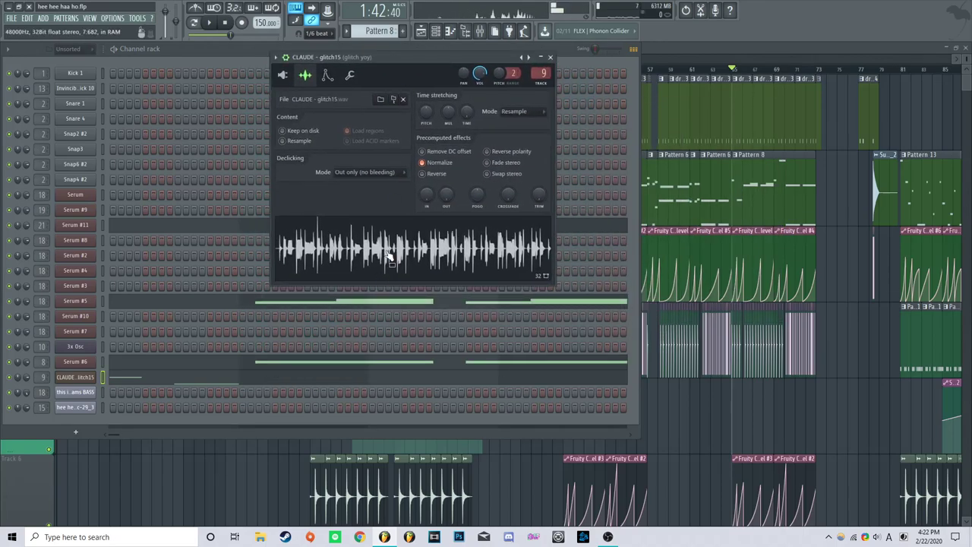
{"action": "key", "text": "F9"}
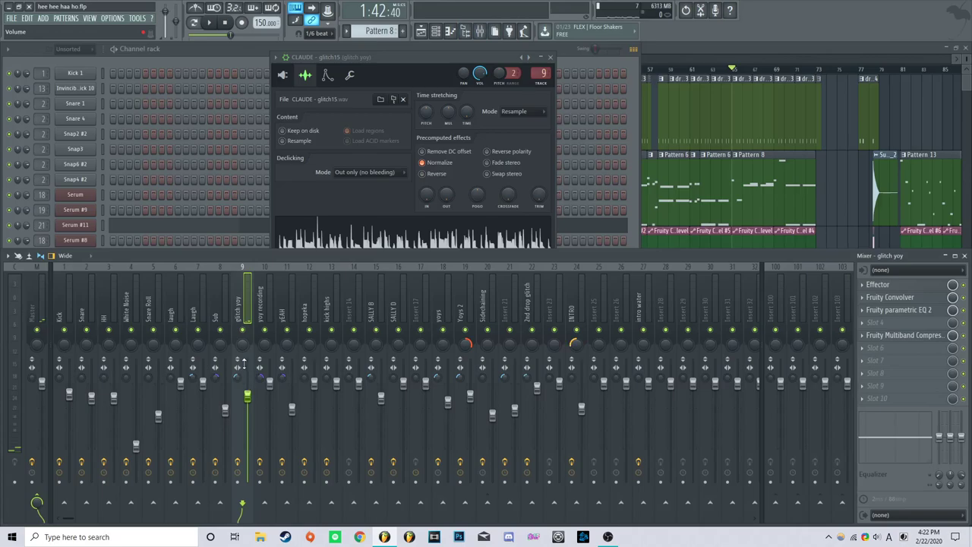
{"action": "left_click", "coordinate": [418, 73]}
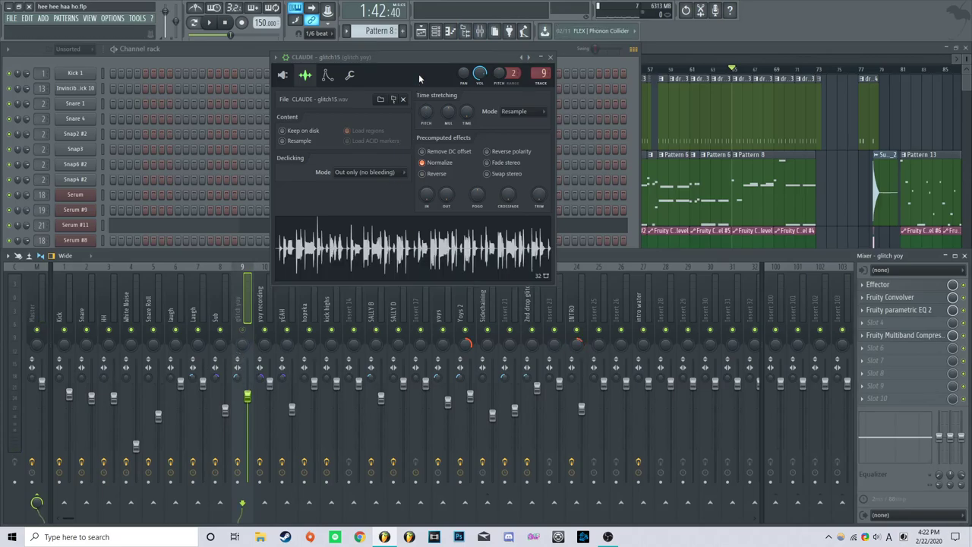
{"action": "left_click", "coordinate": [884, 299]}
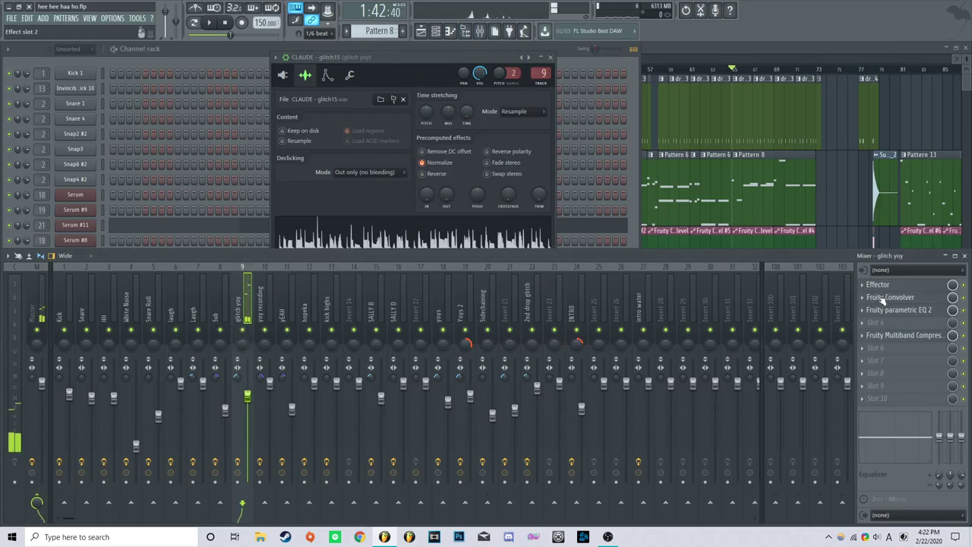
{"action": "left_click", "coordinate": [401, 251]}
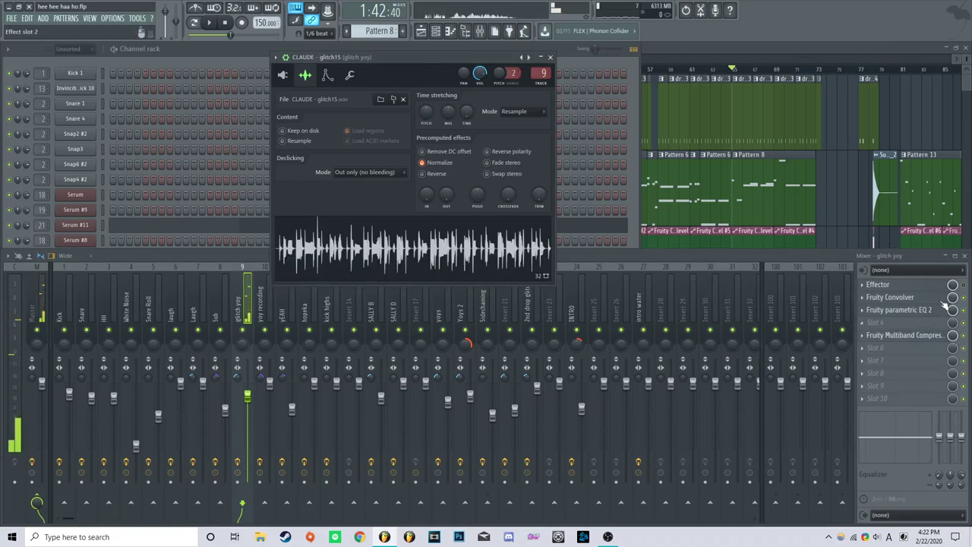
Check the mixer track's Effector and Fruity Convolver plugins, then close the mixer
{"action": "left_click", "coordinate": [878, 284]}
{"action": "left_click_drag", "start_coordinate": [392, 159], "coordinate": [539, 117]}
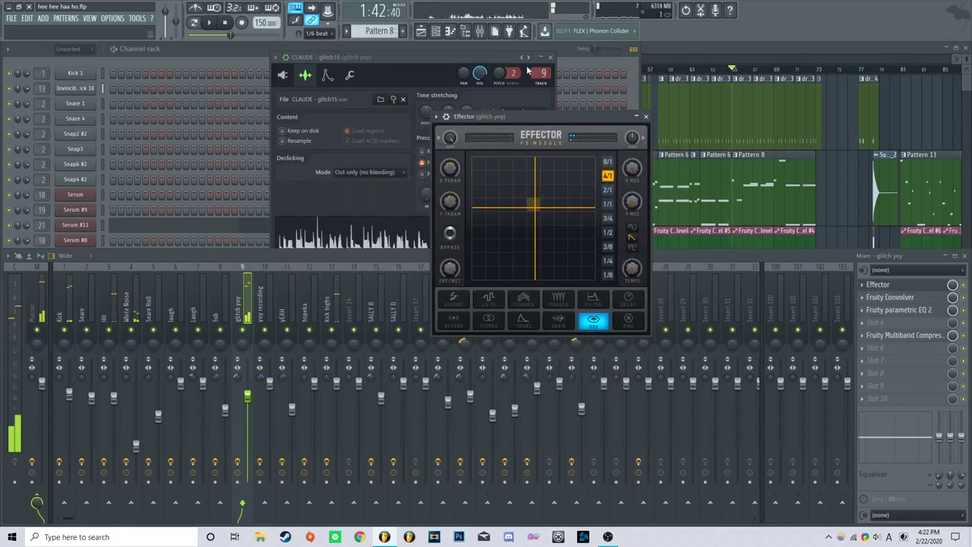
{"action": "key", "text": "F6"}
{"action": "left_click", "coordinate": [645, 121]}
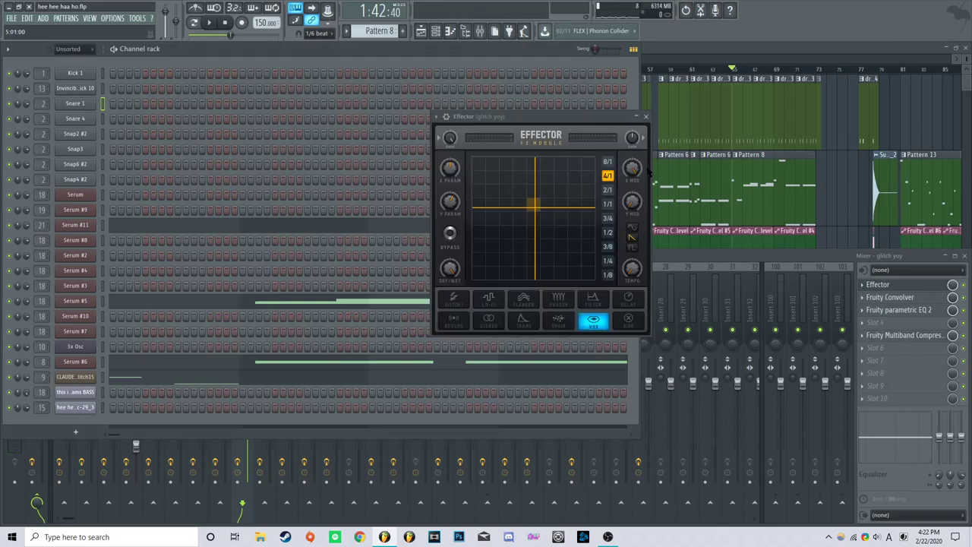
{"action": "left_click", "coordinate": [642, 116]}
{"action": "left_click", "coordinate": [915, 317]}
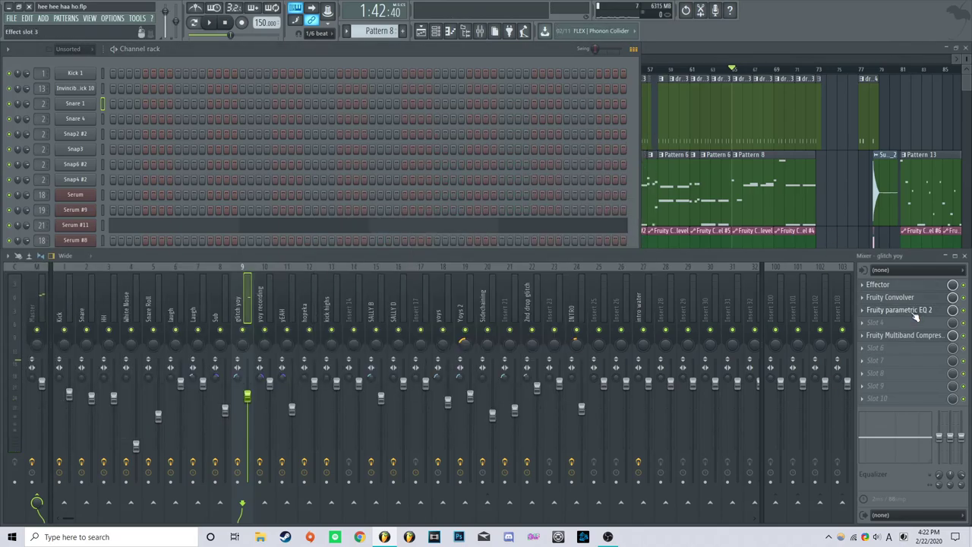
{"action": "left_click", "coordinate": [917, 298]}
{"action": "left_click", "coordinate": [917, 299]}
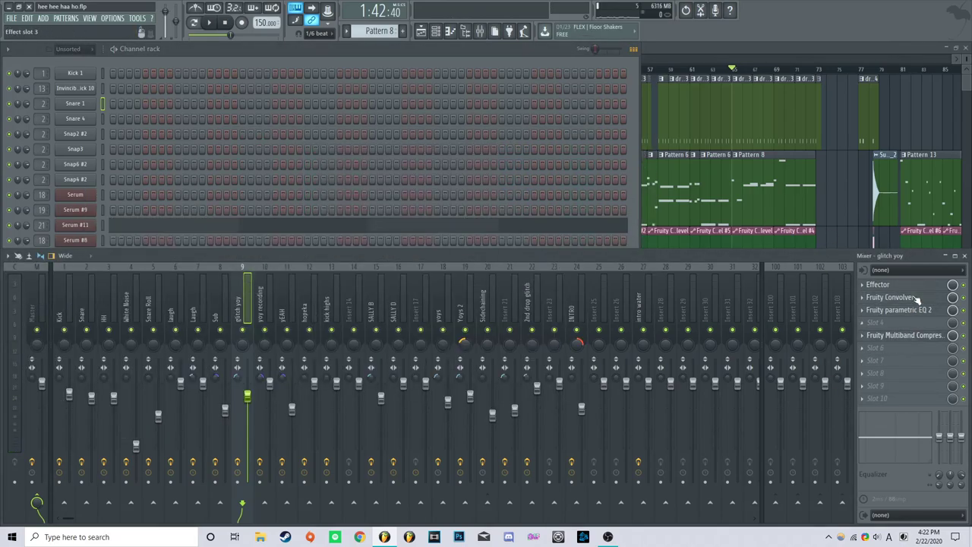
{"action": "left_click", "coordinate": [964, 256]}
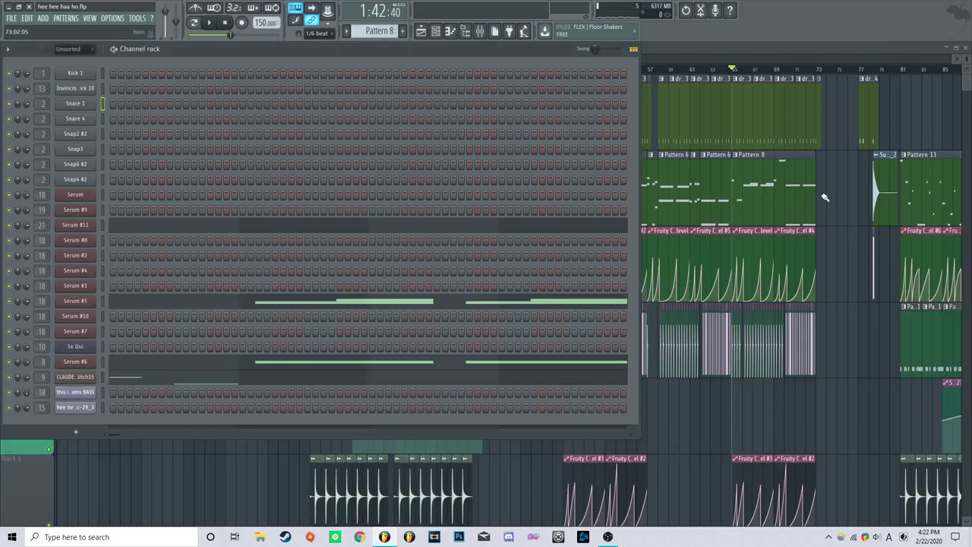
Inspect Serum #10, #7, #6 and the glitch15 granulizer, finishing with Serum #10 open
{"action": "left_click", "coordinate": [80, 316]}
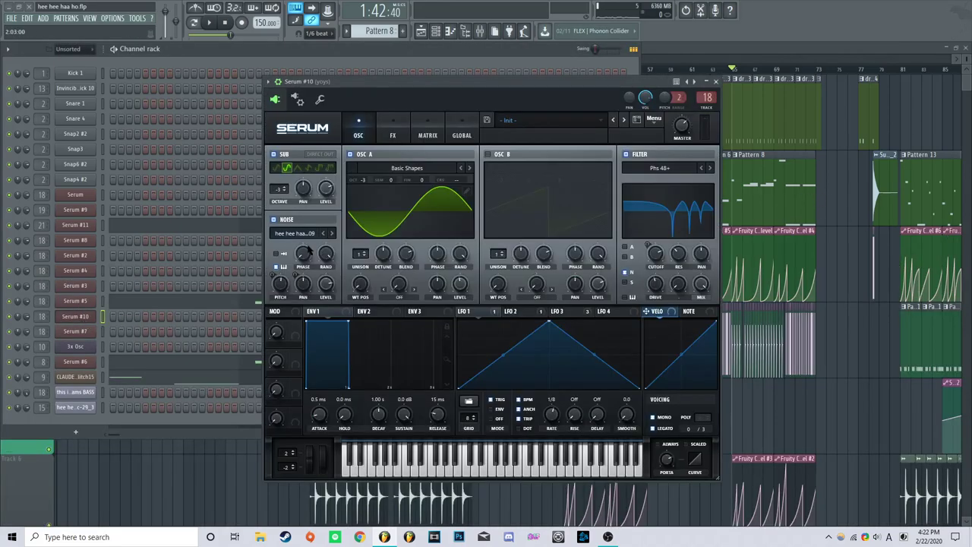
{"action": "left_click", "coordinate": [88, 319]}
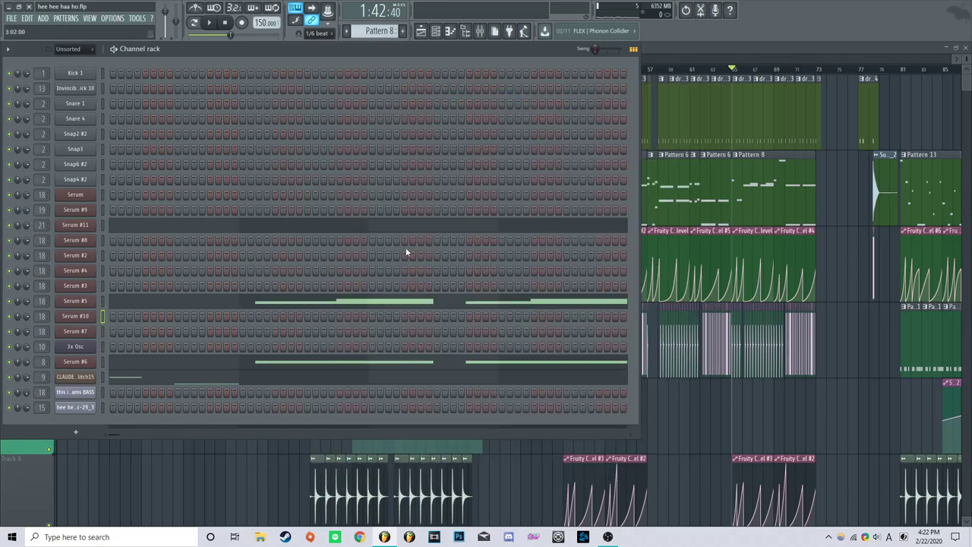
{"action": "left_click", "coordinate": [75, 331]}
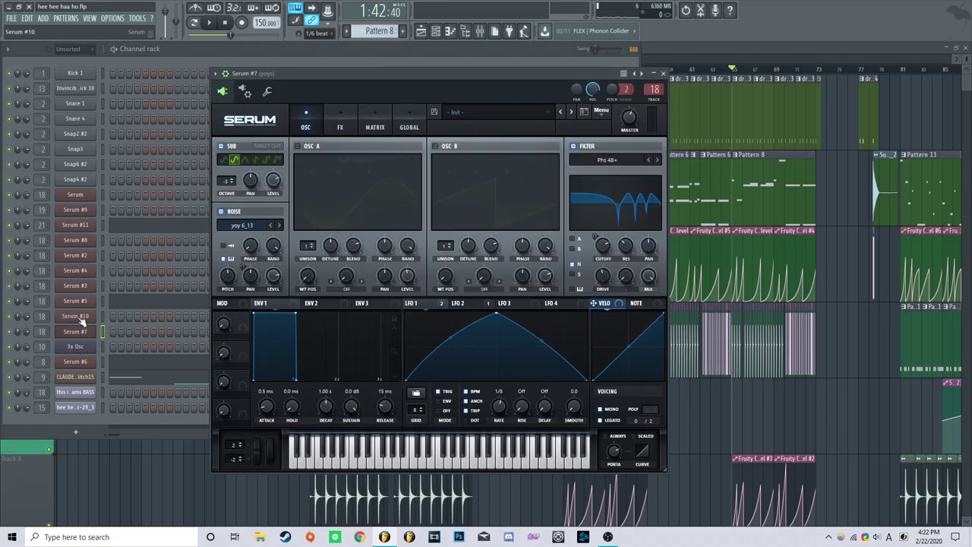
{"action": "left_click", "coordinate": [82, 329]}
{"action": "left_click", "coordinate": [83, 362]}
{"action": "left_click", "coordinate": [84, 362]}
{"action": "left_click", "coordinate": [84, 376]}
{"action": "left_click", "coordinate": [86, 377]}
{"action": "left_click", "coordinate": [80, 317]}
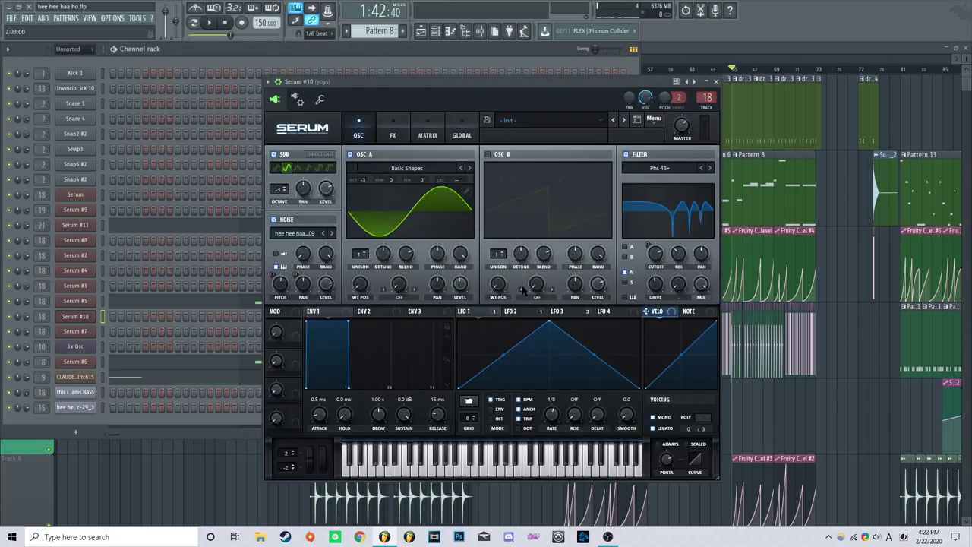
Close Serum #10 and play the song while zooming around the arrangement
{"action": "left_click", "coordinate": [715, 81]}
{"action": "left_click", "coordinate": [835, 121]}
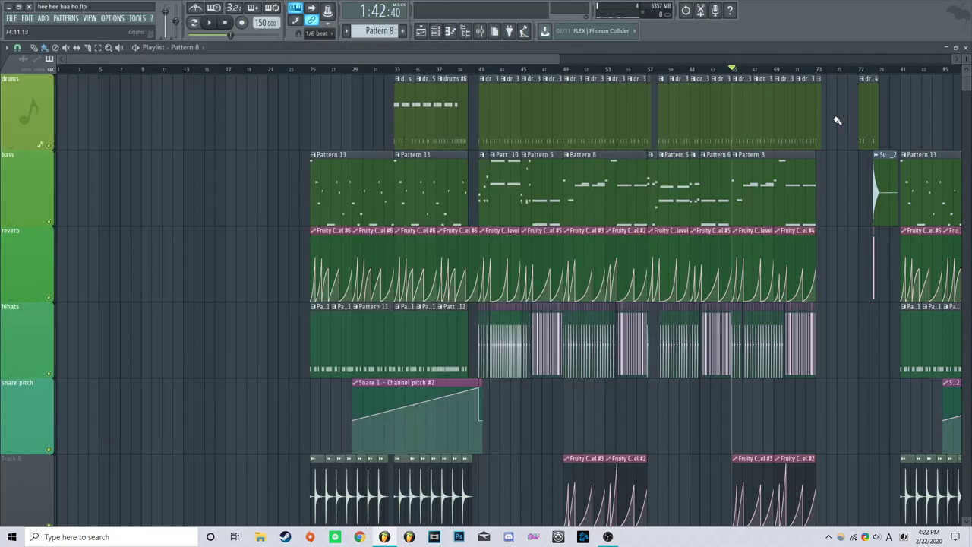
{"action": "key", "text": "space"}
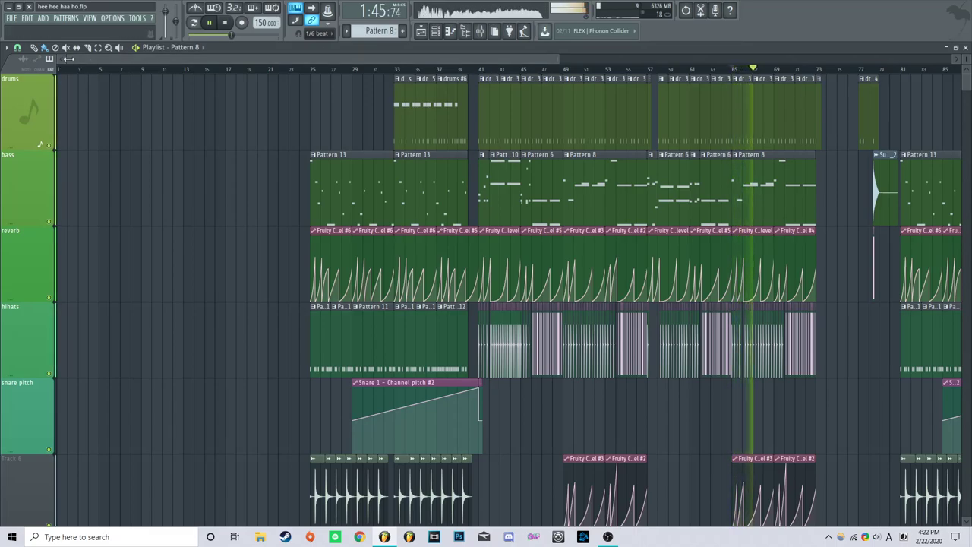
{"action": "left_click_drag", "start_coordinate": [67, 60], "coordinate": [91, 57]}
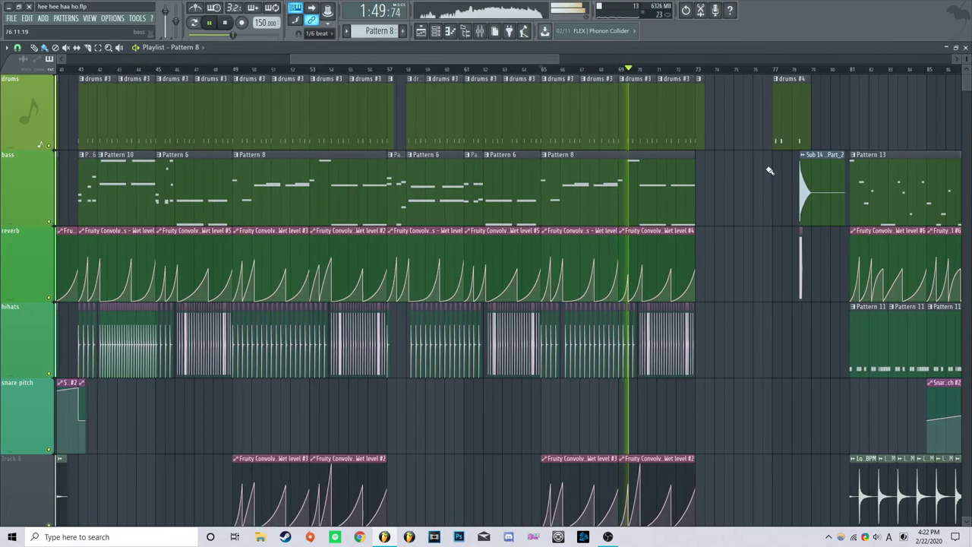
{"action": "scroll", "coordinate": [768, 167], "scroll_direction": "down", "scroll_amount": 5}
{"action": "scroll", "coordinate": [843, 114], "scroll_direction": "up", "scroll_amount": 3}
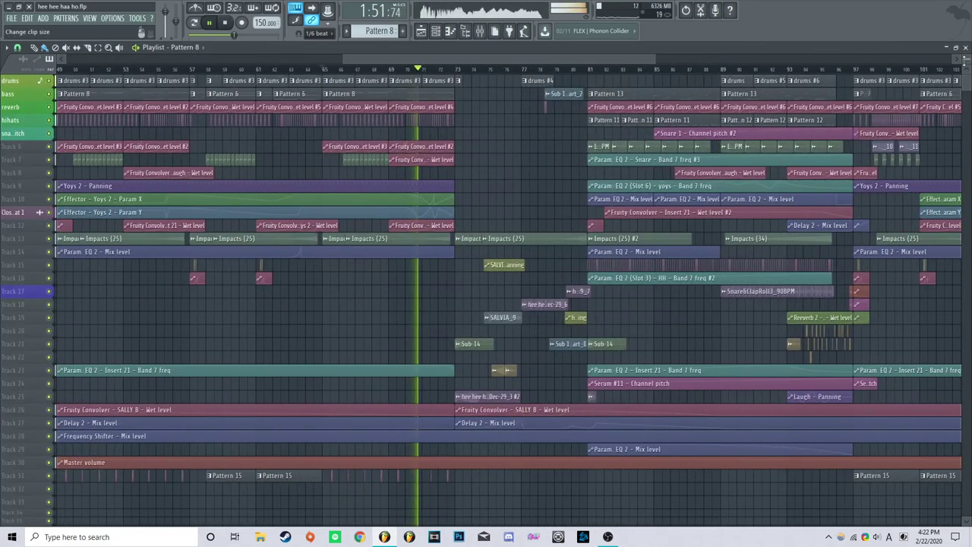
{"action": "scroll", "coordinate": [804, 122], "scroll_direction": "up", "scroll_amount": 3}
{"action": "scroll", "coordinate": [582, 210], "scroll_direction": "up", "scroll_amount": 3}
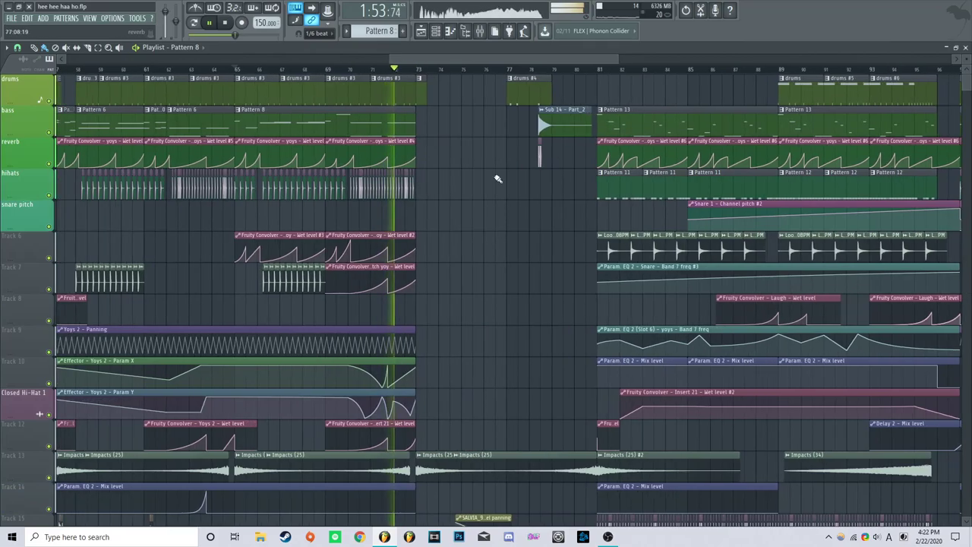
Stop playback and move the song position back to bar 45 (1:10)
{"action": "key", "text": "space"}
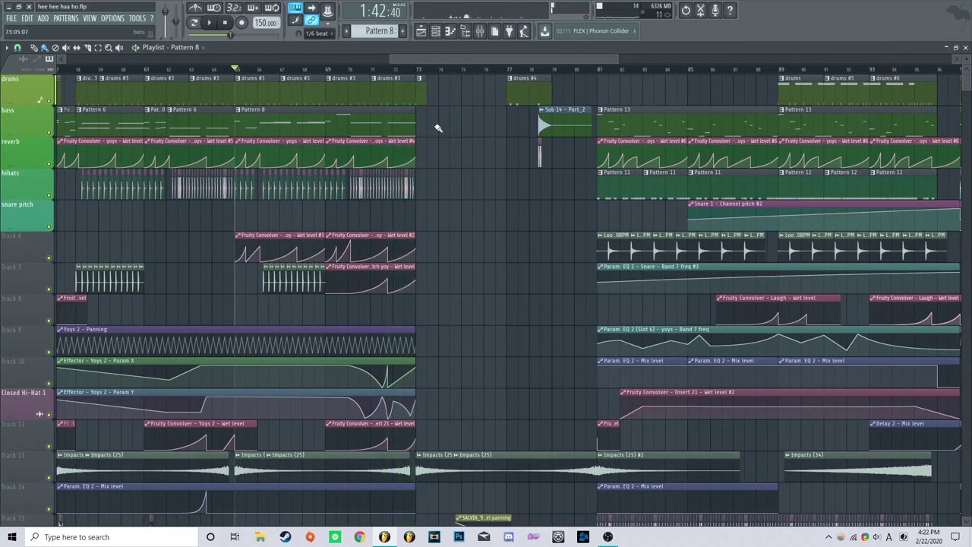
{"action": "scroll", "coordinate": [495, 153], "scroll_direction": "down", "scroll_amount": 3}
{"action": "scroll", "coordinate": [365, 222], "scroll_direction": "down", "scroll_amount": 3}
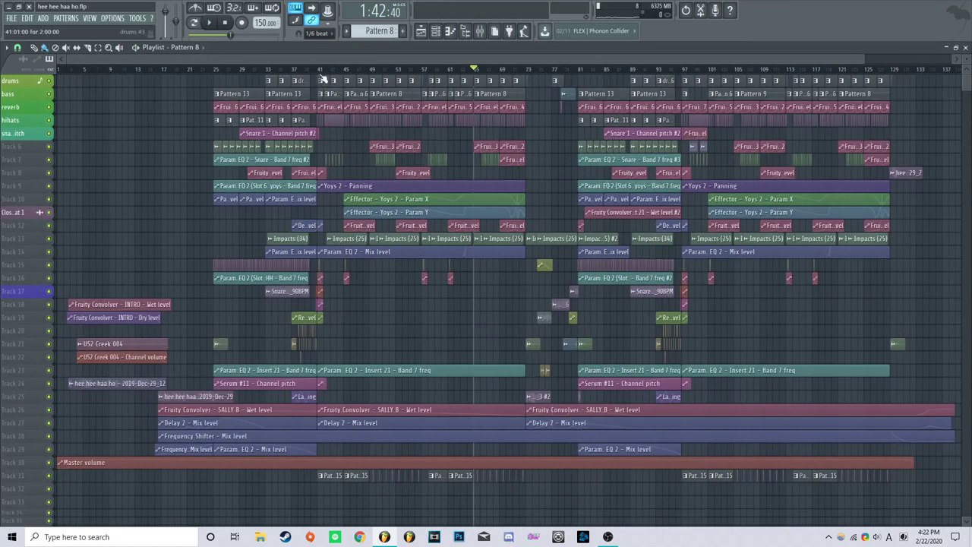
{"action": "left_click_drag", "start_coordinate": [326, 71], "coordinate": [343, 71]}
{"action": "scroll", "coordinate": [344, 71], "scroll_direction": "up", "scroll_amount": 3}
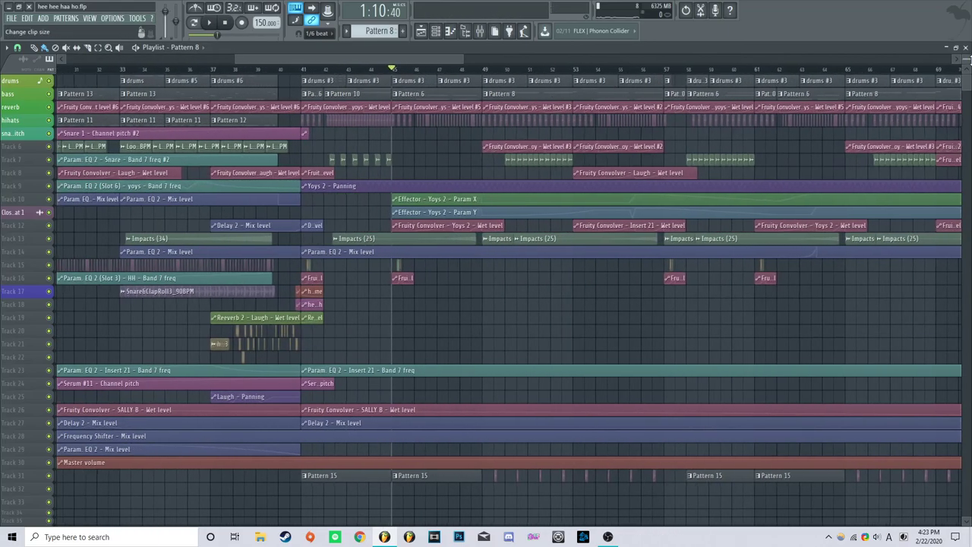
{"action": "scroll", "coordinate": [486, 301], "scroll_direction": "up", "scroll_amount": 3}
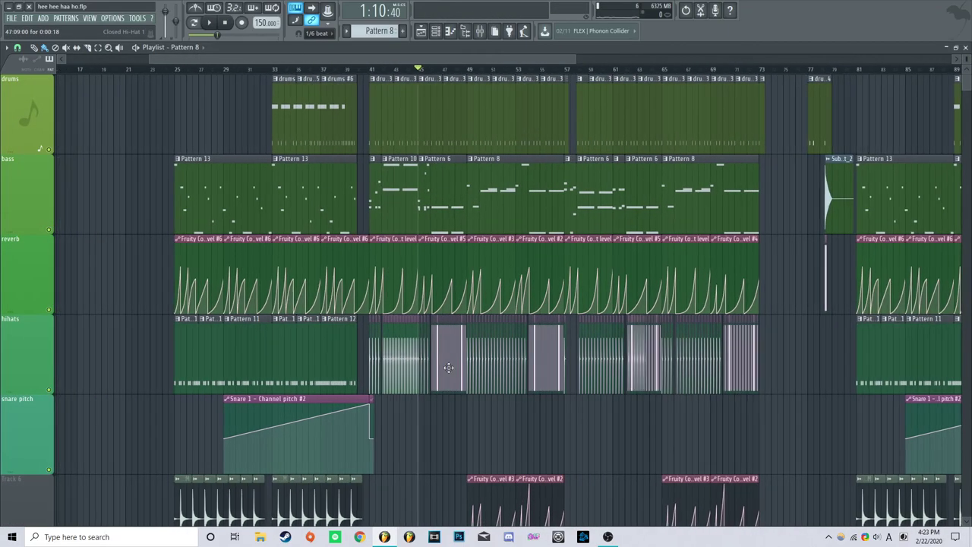